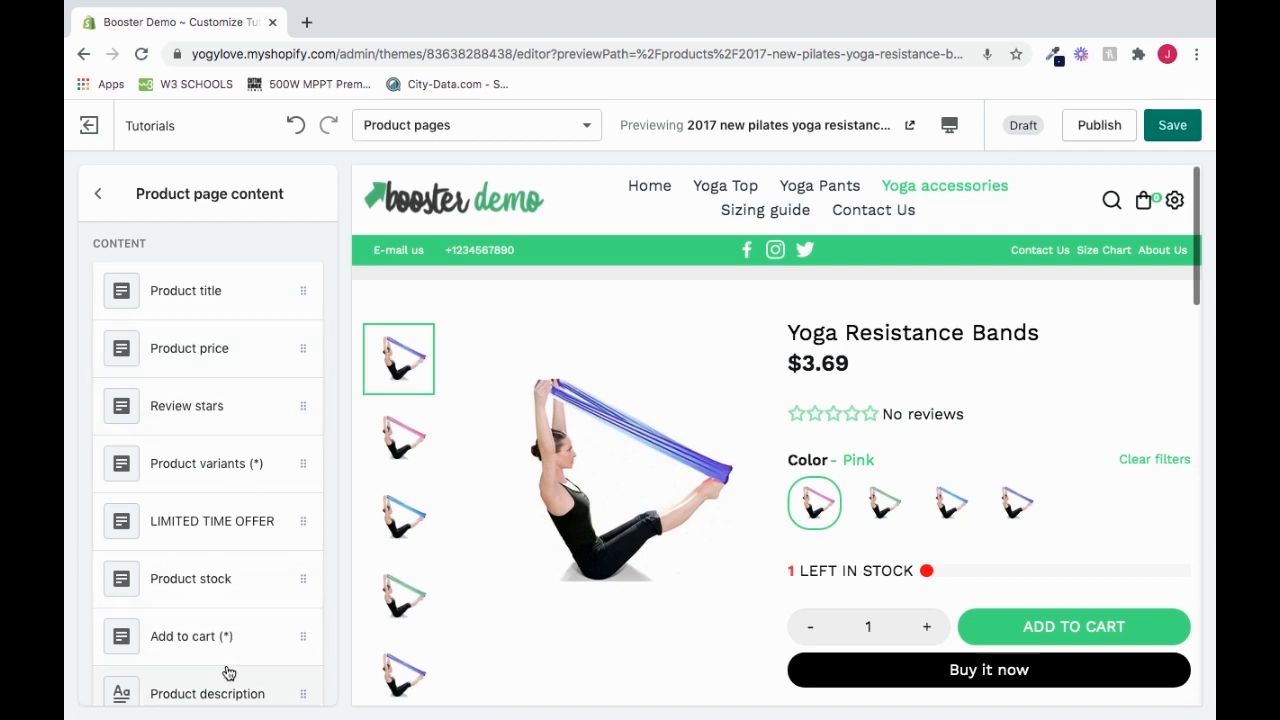
- Review the blocks in the product page content and the block types available to add
{"action": "scroll", "coordinate": [228, 672], "scroll_direction": "down", "scroll_amount": 5}
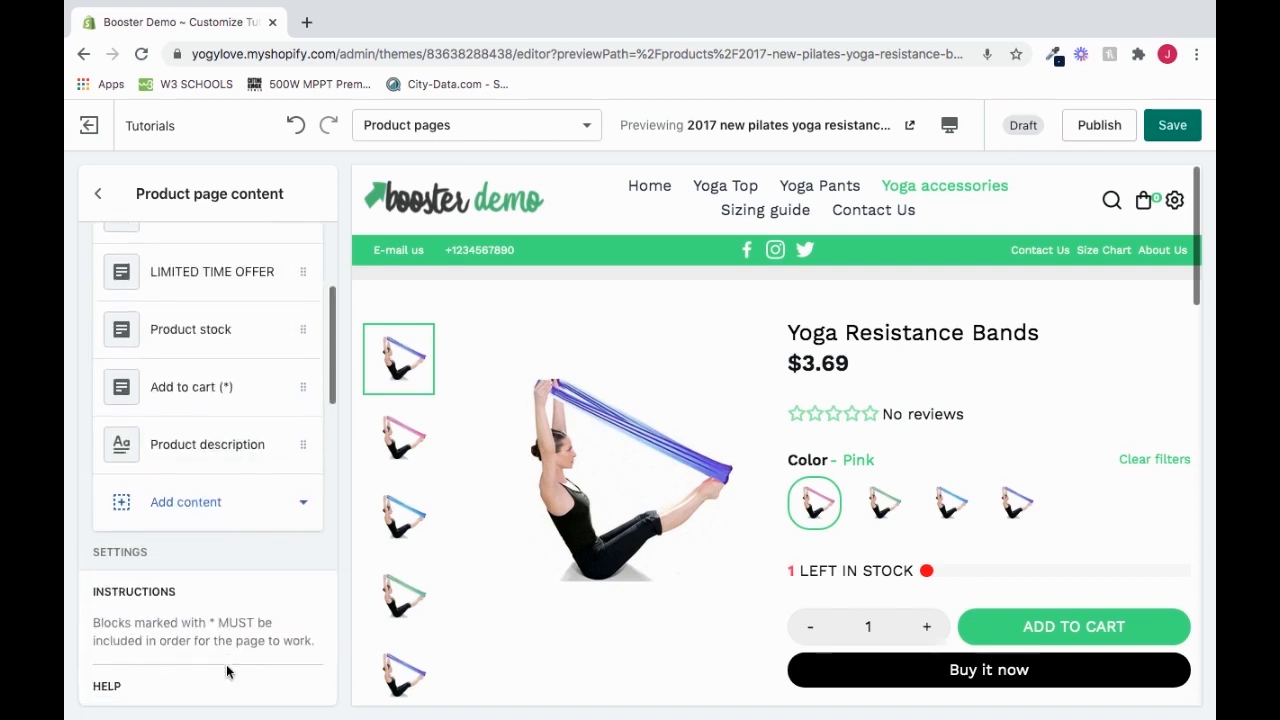
{"action": "left_click", "coordinate": [237, 517]}
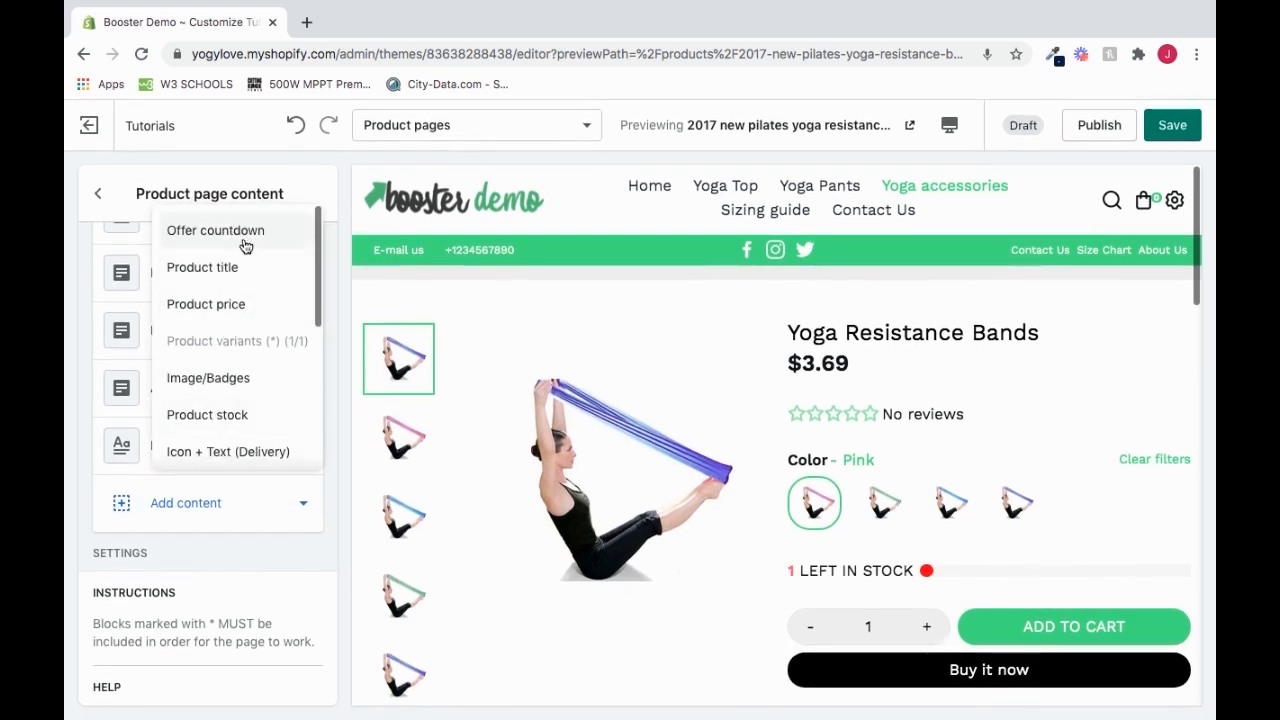
{"action": "left_click", "coordinate": [338, 415]}
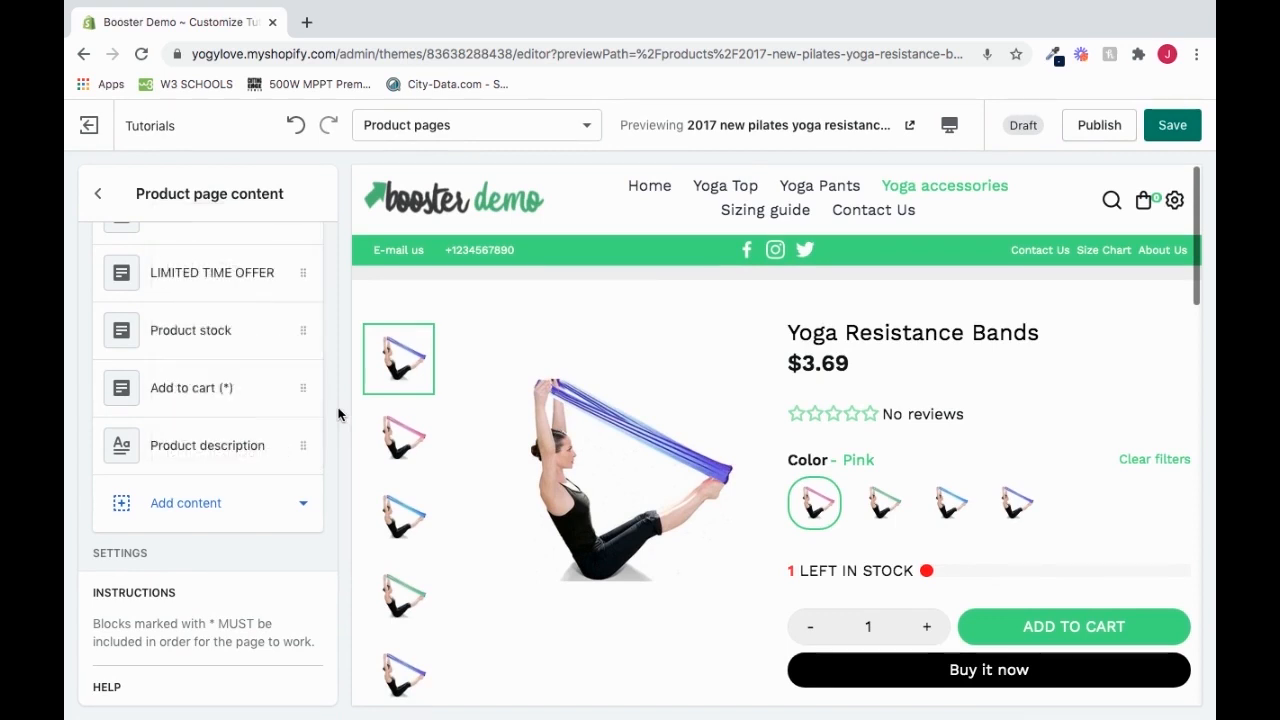
{"action": "scroll", "coordinate": [310, 330], "scroll_direction": "up", "scroll_amount": 3}
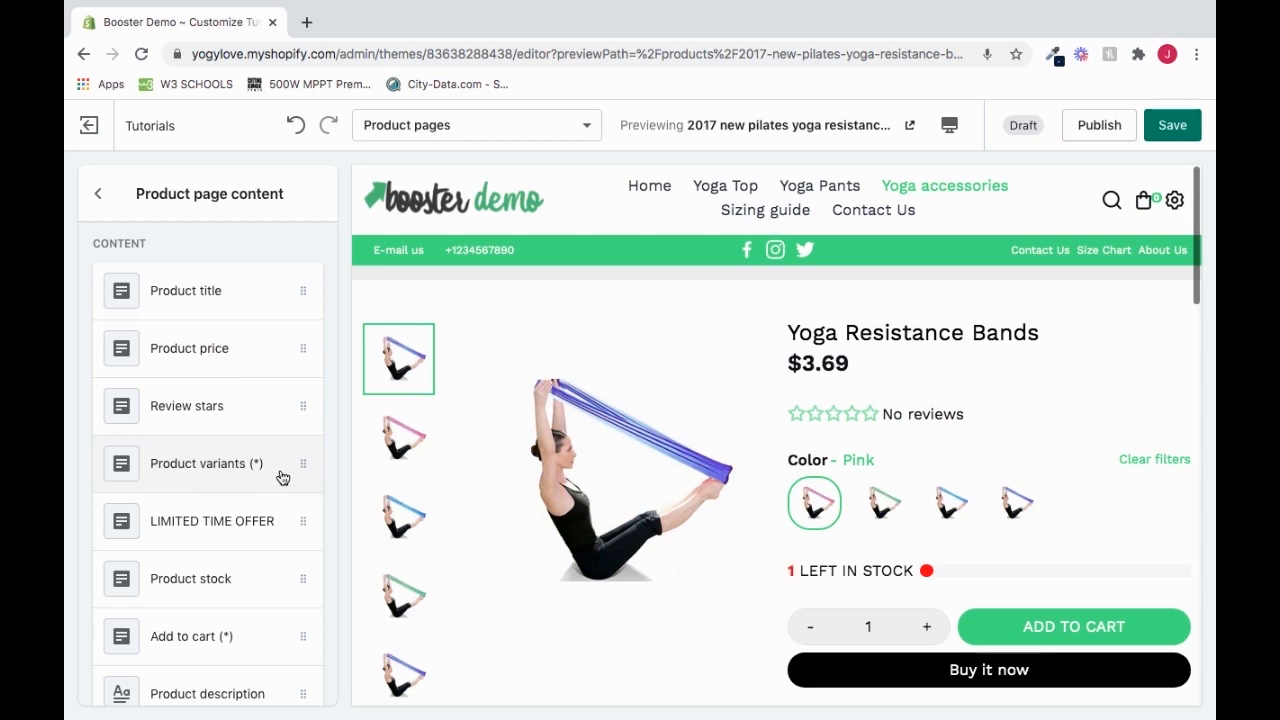
{"action": "scroll", "coordinate": [281, 477], "scroll_direction": "down", "scroll_amount": 3}
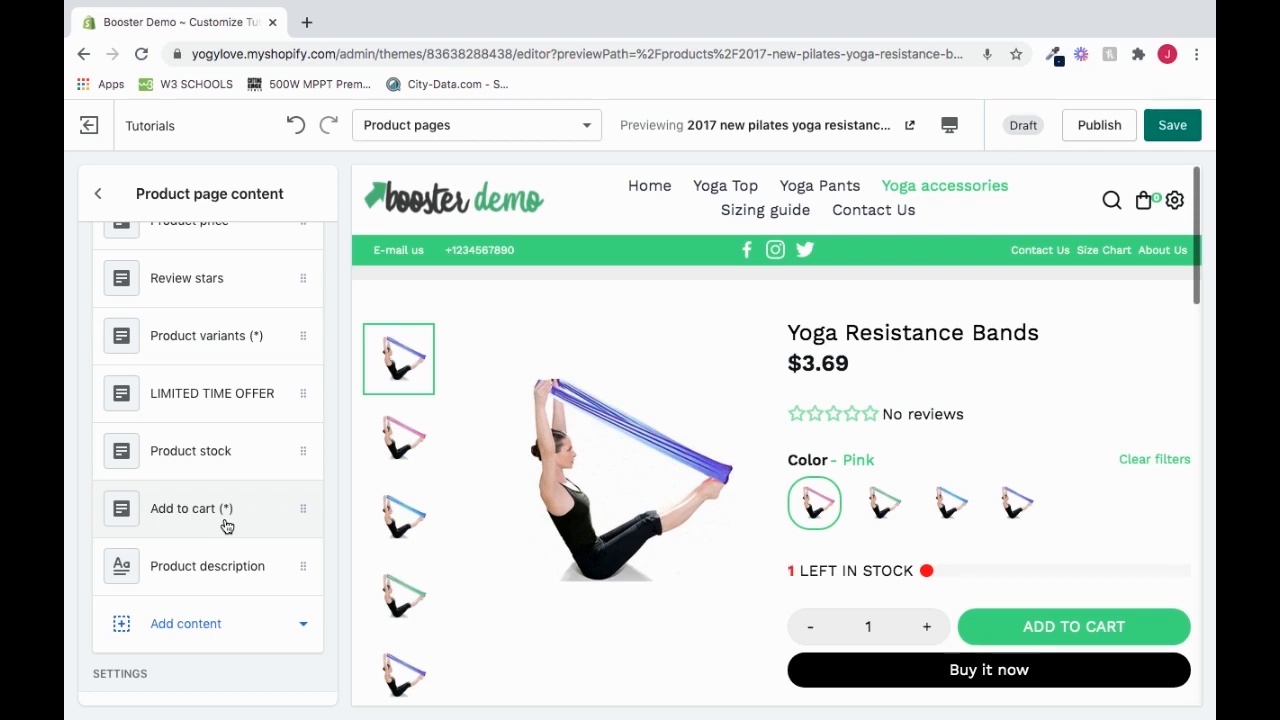
{"action": "scroll", "coordinate": [332, 410], "scroll_direction": "down", "scroll_amount": 2}
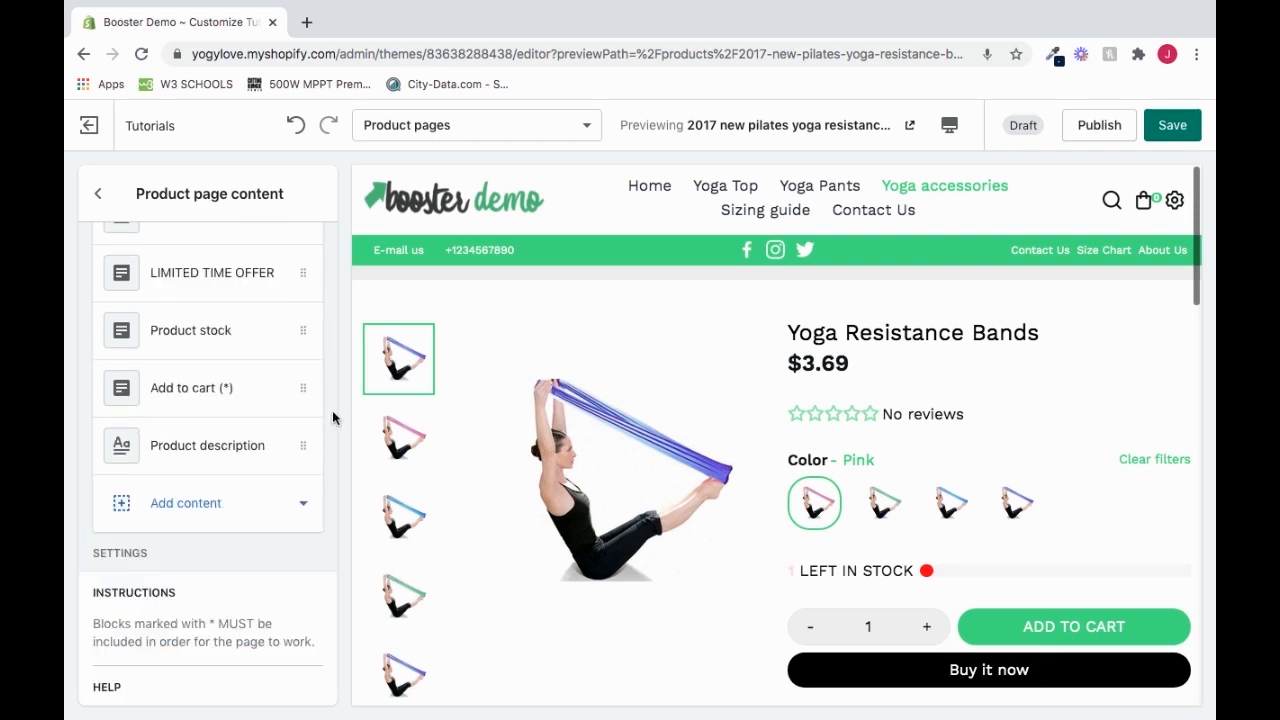
{"action": "scroll", "coordinate": [332, 410], "scroll_direction": "up", "scroll_amount": 5}
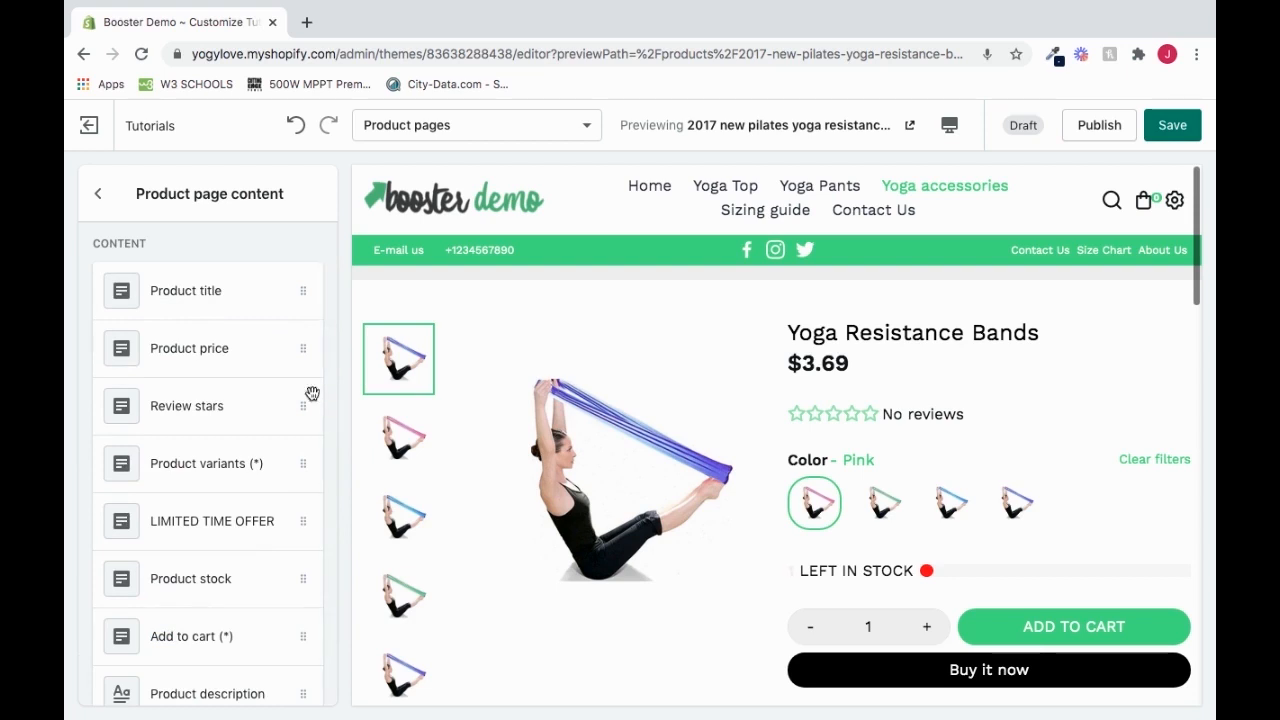
- Open the Product title block settings and set the title's custom color to blue (#0054FF)
{"action": "left_click", "coordinate": [189, 301]}
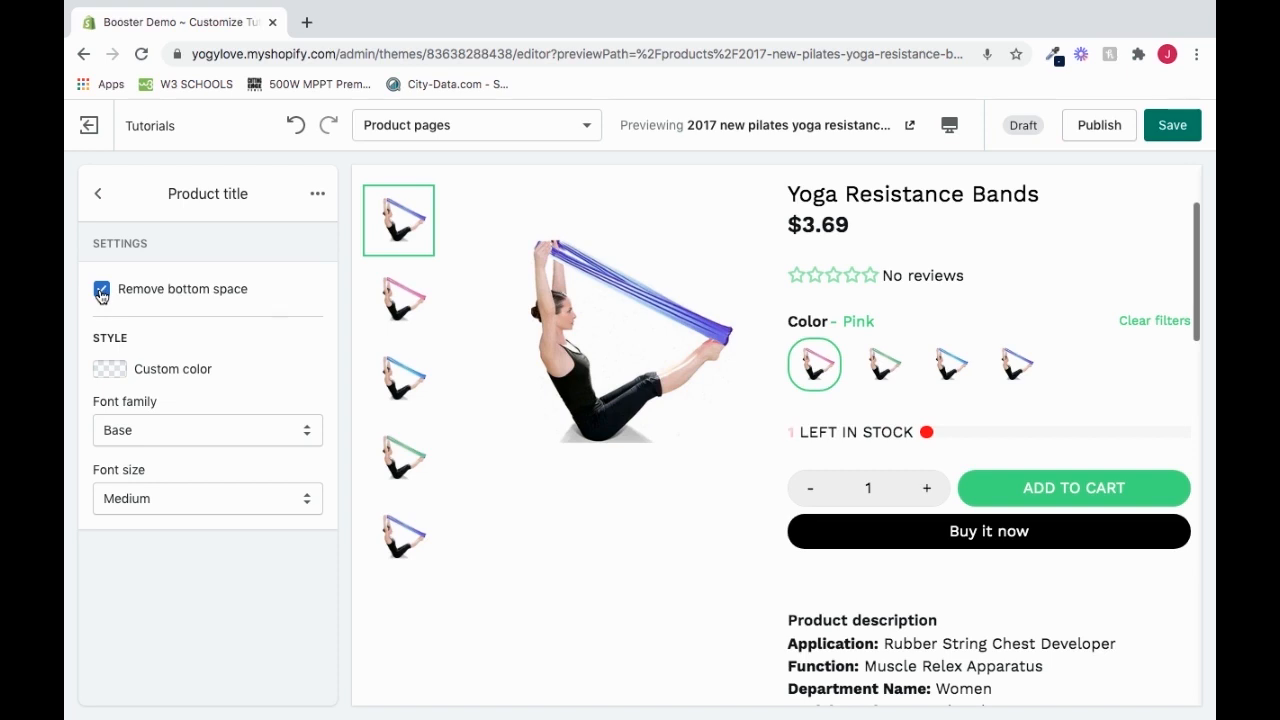
{"action": "left_click", "coordinate": [112, 372]}
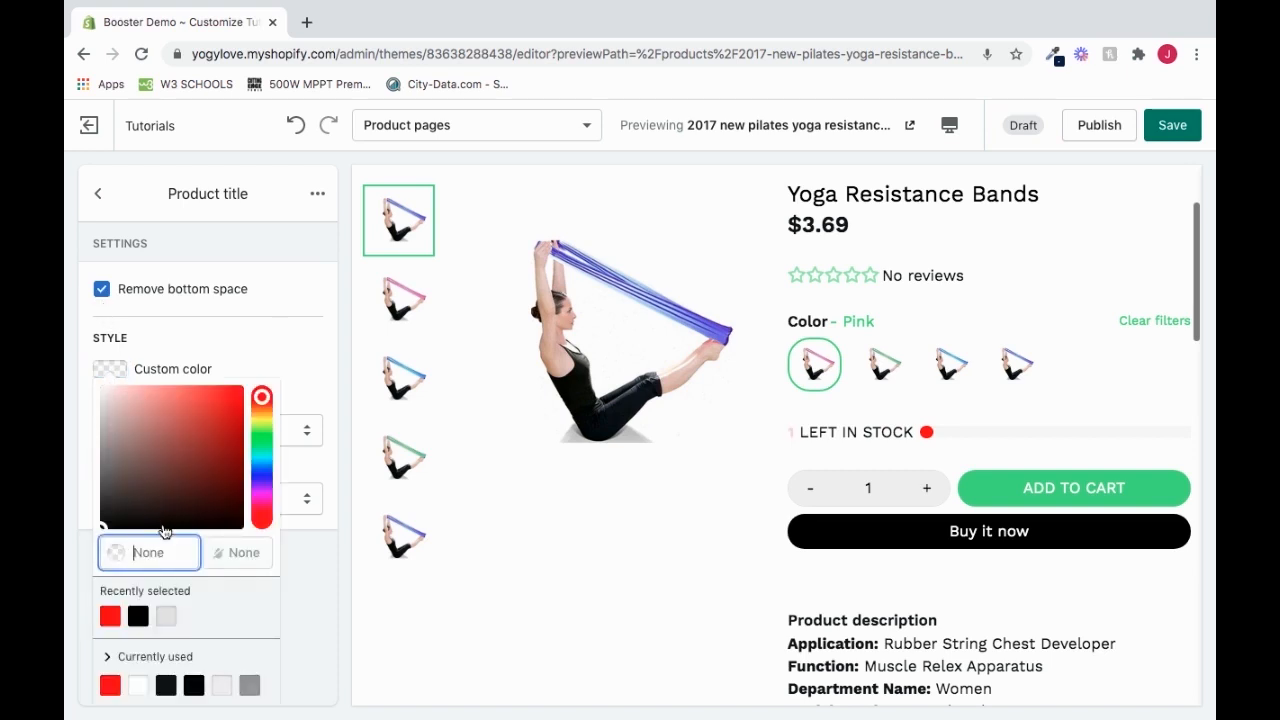
{"action": "left_click", "coordinate": [261, 470]}
{"action": "left_click", "coordinate": [206, 441]}
{"action": "left_click_drag", "start_coordinate": [259, 377], "coordinate": [287, 370]}
{"action": "left_click", "coordinate": [287, 370]}
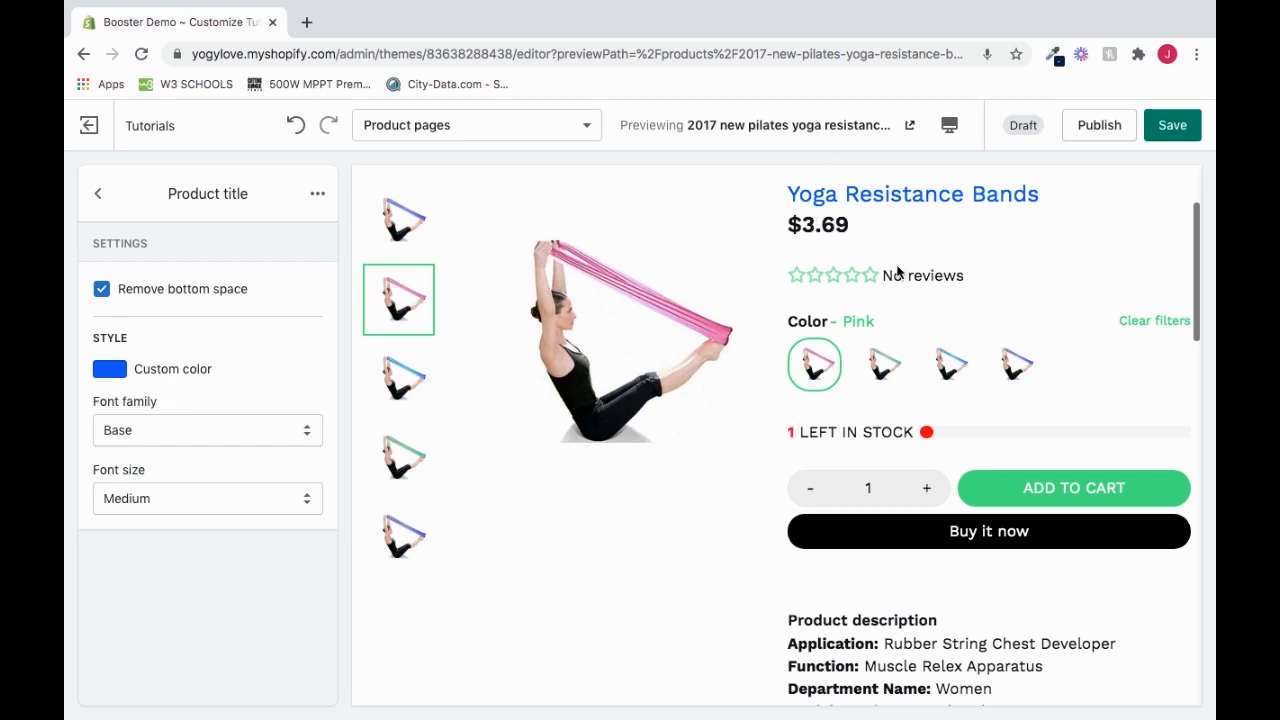
- Reset the product title's custom color to None
{"action": "left_click", "coordinate": [108, 373]}
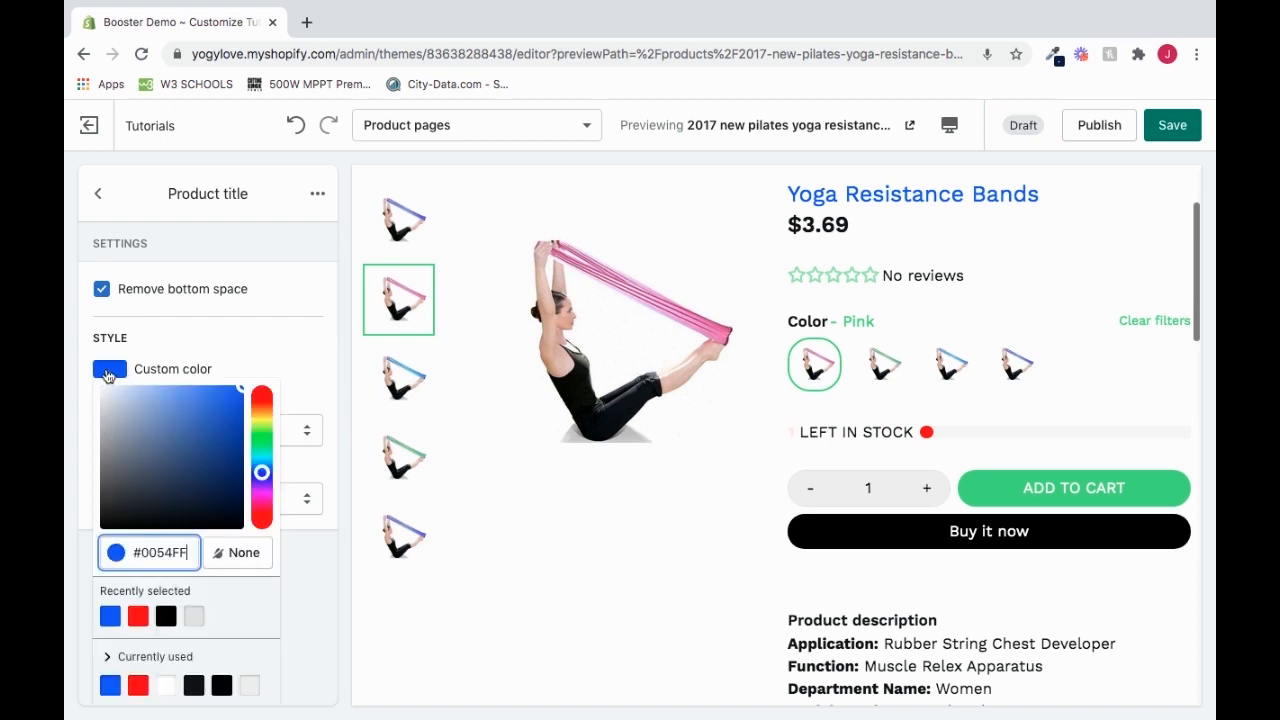
{"action": "left_click", "coordinate": [237, 550]}
{"action": "left_click", "coordinate": [296, 413]}
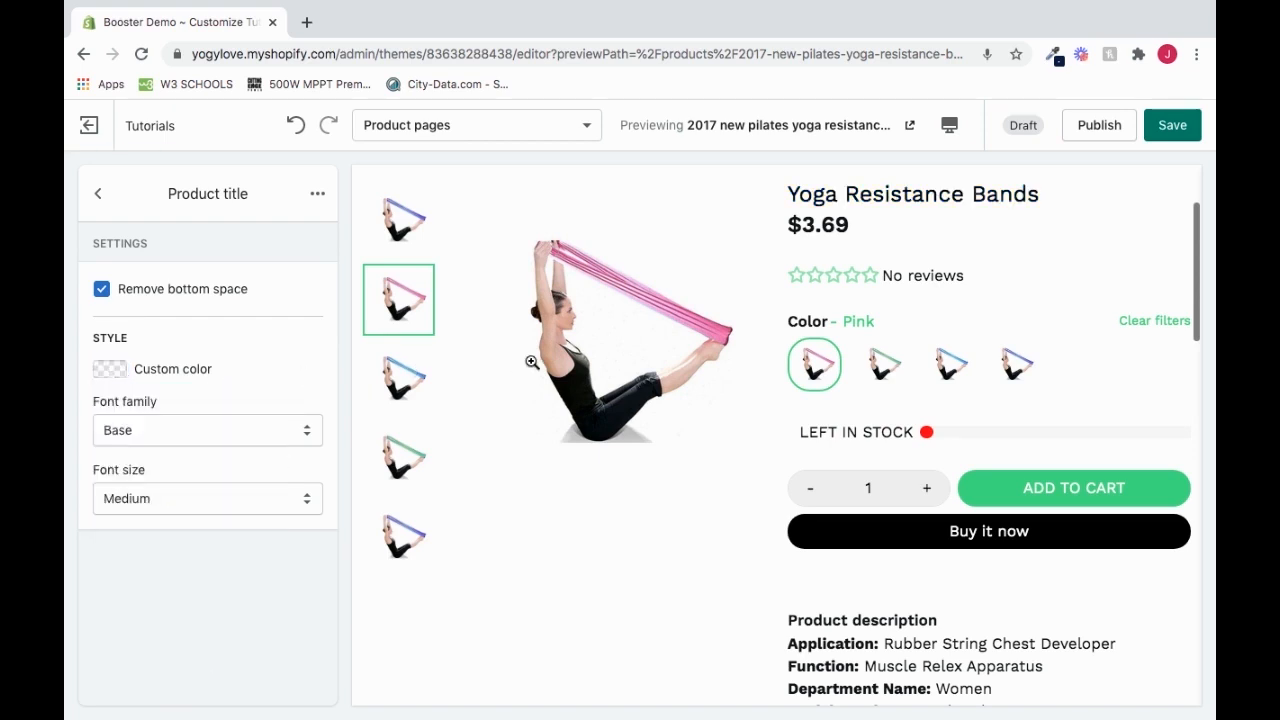
{"action": "scroll", "coordinate": [531, 361], "scroll_direction": "up", "scroll_amount": 1}
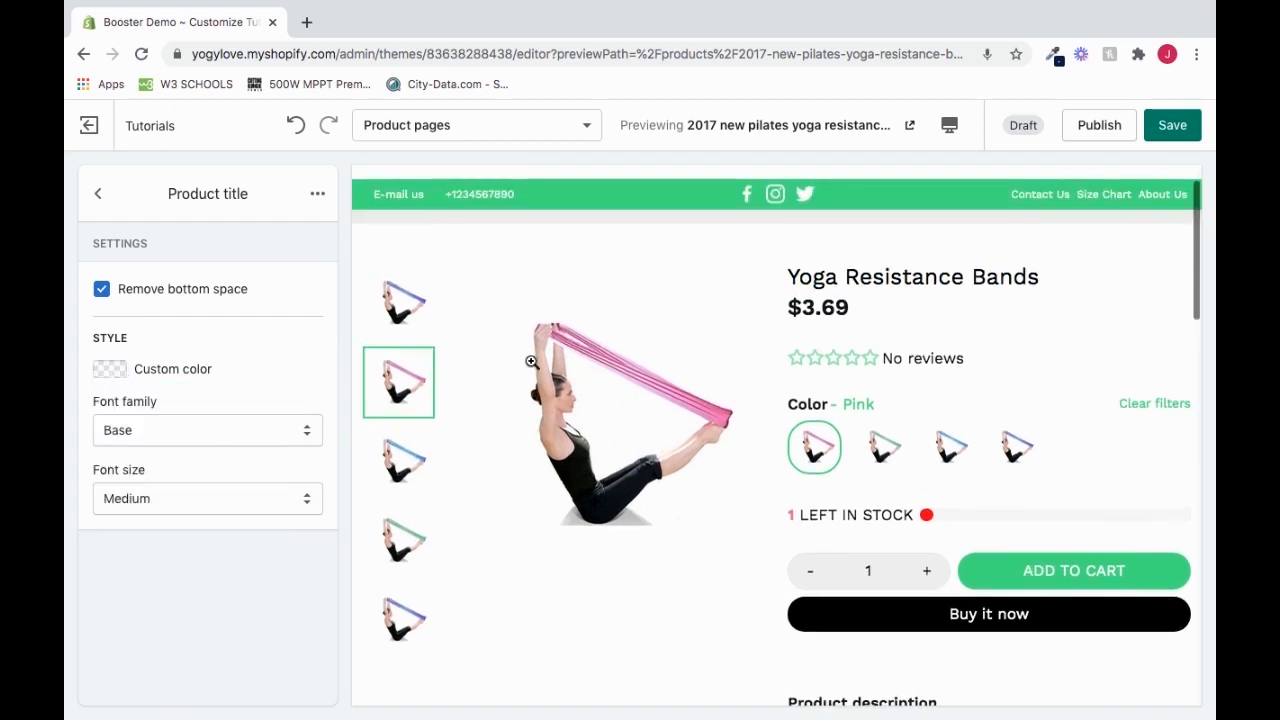
- Check the font family options for the product title, leaving the selection on Base
{"action": "left_click", "coordinate": [216, 431]}
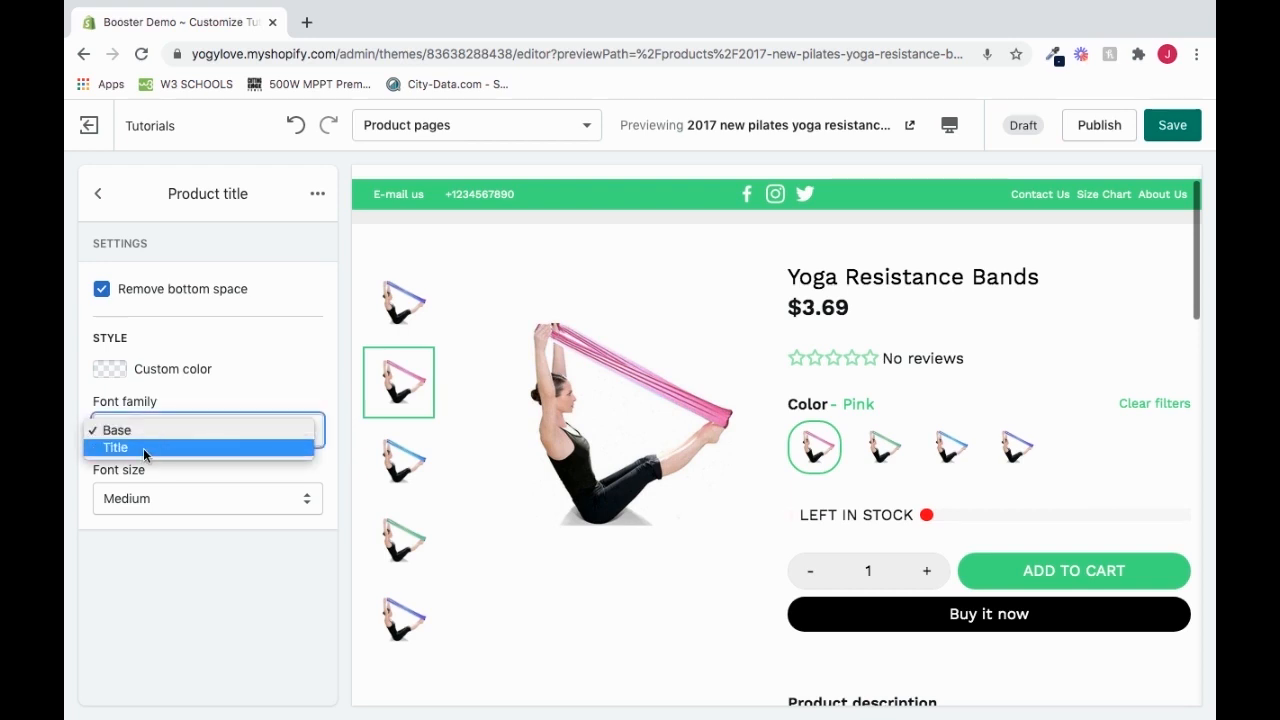
{"action": "left_click", "coordinate": [237, 405]}
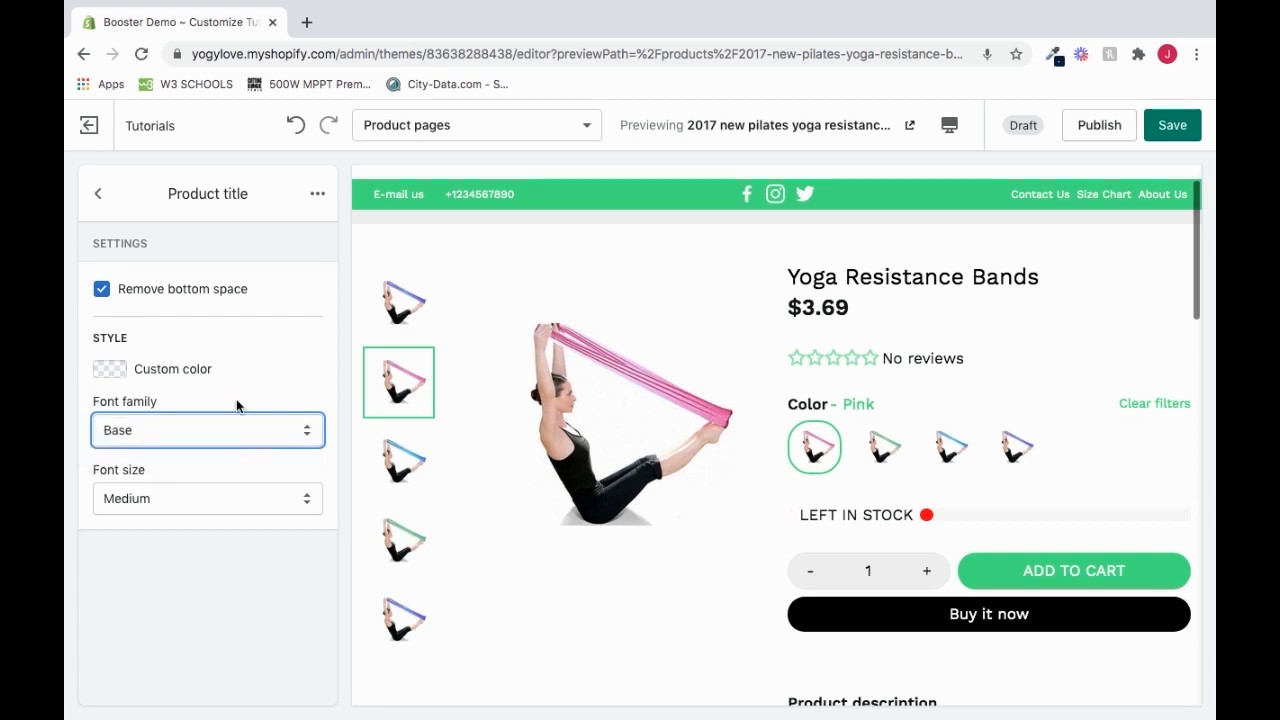
{"action": "left_click", "coordinate": [234, 462]}
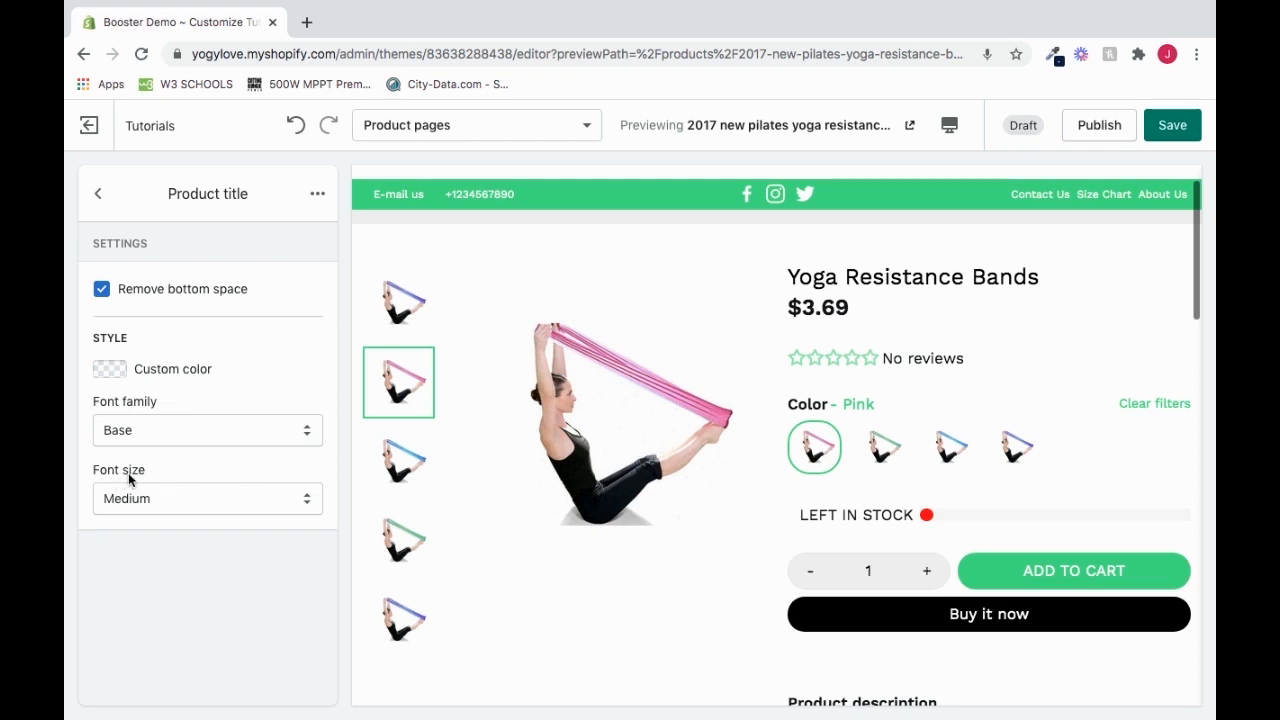
- Try the Big font size on the product title and return it to Medium
{"action": "left_click", "coordinate": [170, 499]}
{"action": "left_click", "coordinate": [172, 512]}
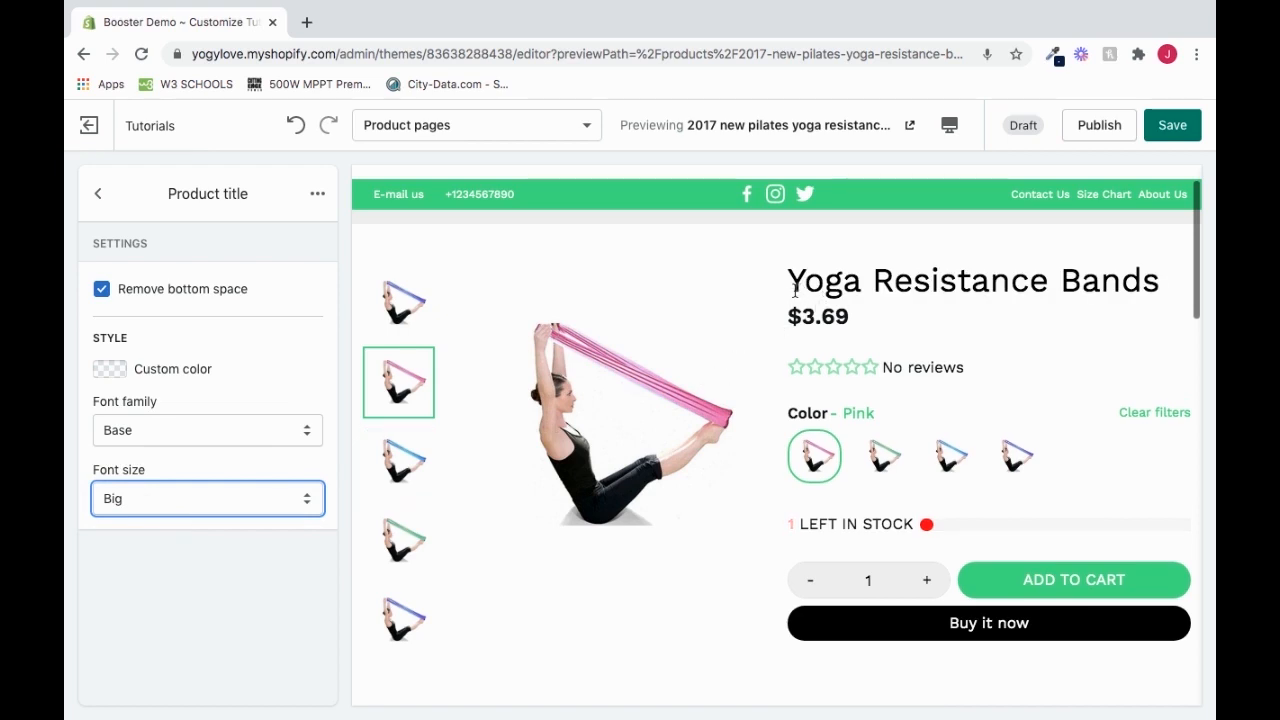
{"action": "left_click", "coordinate": [285, 505]}
{"action": "left_click", "coordinate": [268, 482]}
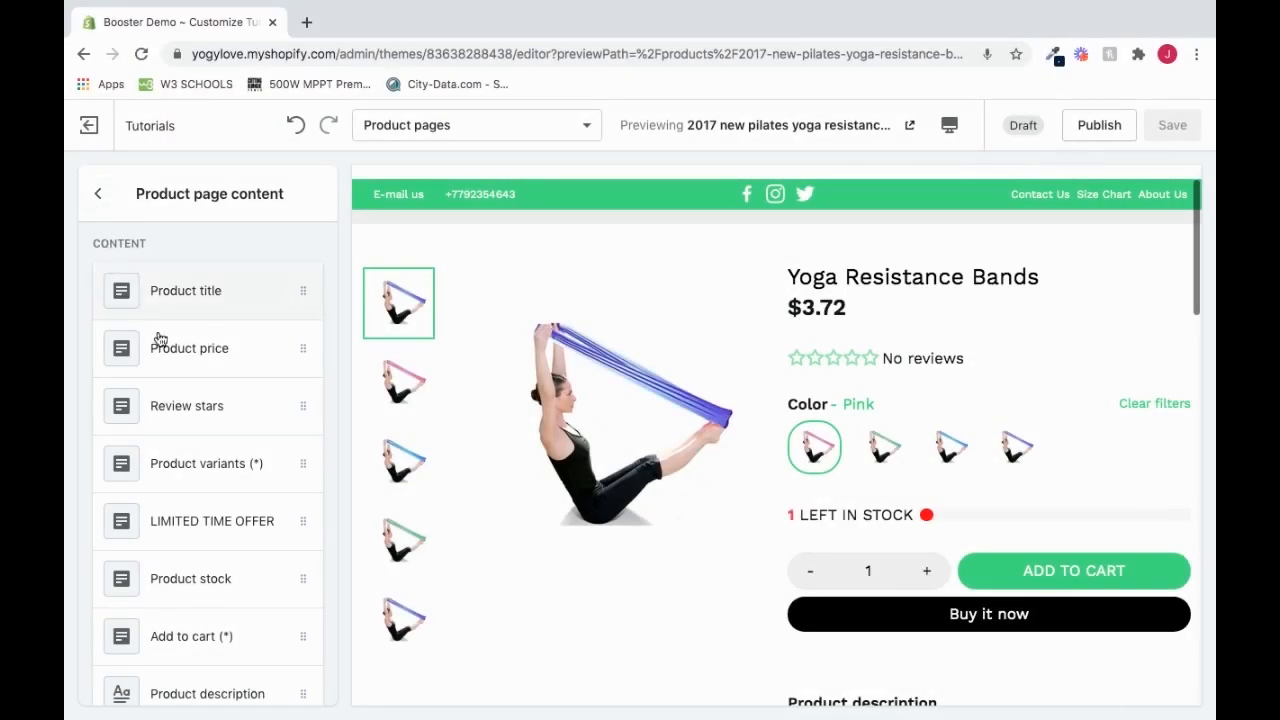
- Open the Product price block settings and locate the product price in the preview
{"action": "left_click", "coordinate": [170, 352]}
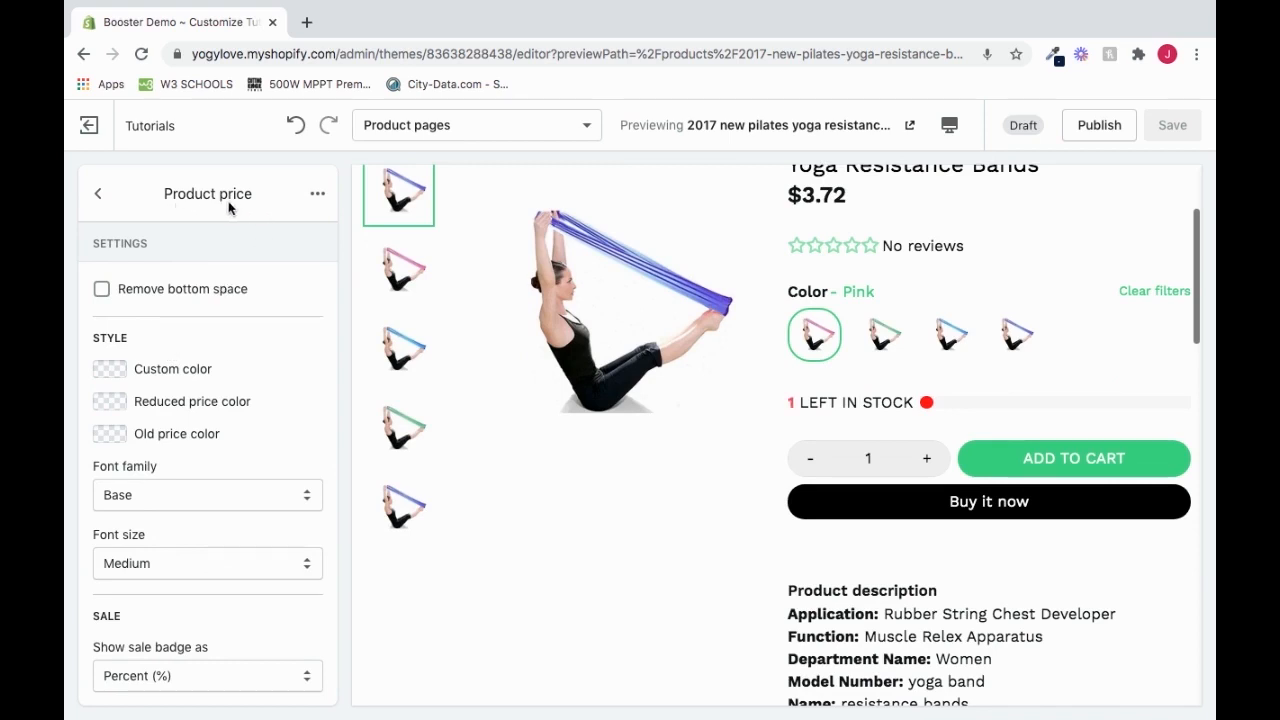
{"action": "scroll", "coordinate": [719, 242], "scroll_direction": "up", "scroll_amount": 1}
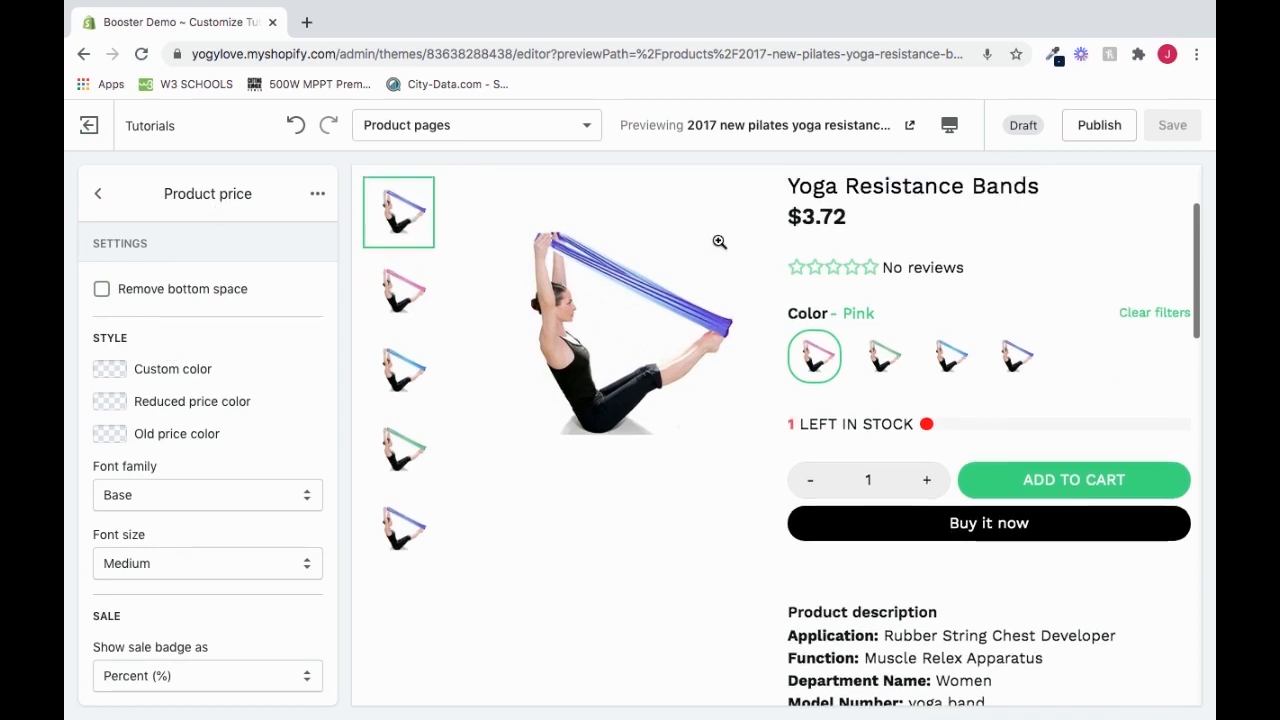
{"action": "left_click_drag", "start_coordinate": [787, 219], "coordinate": [863, 226]}
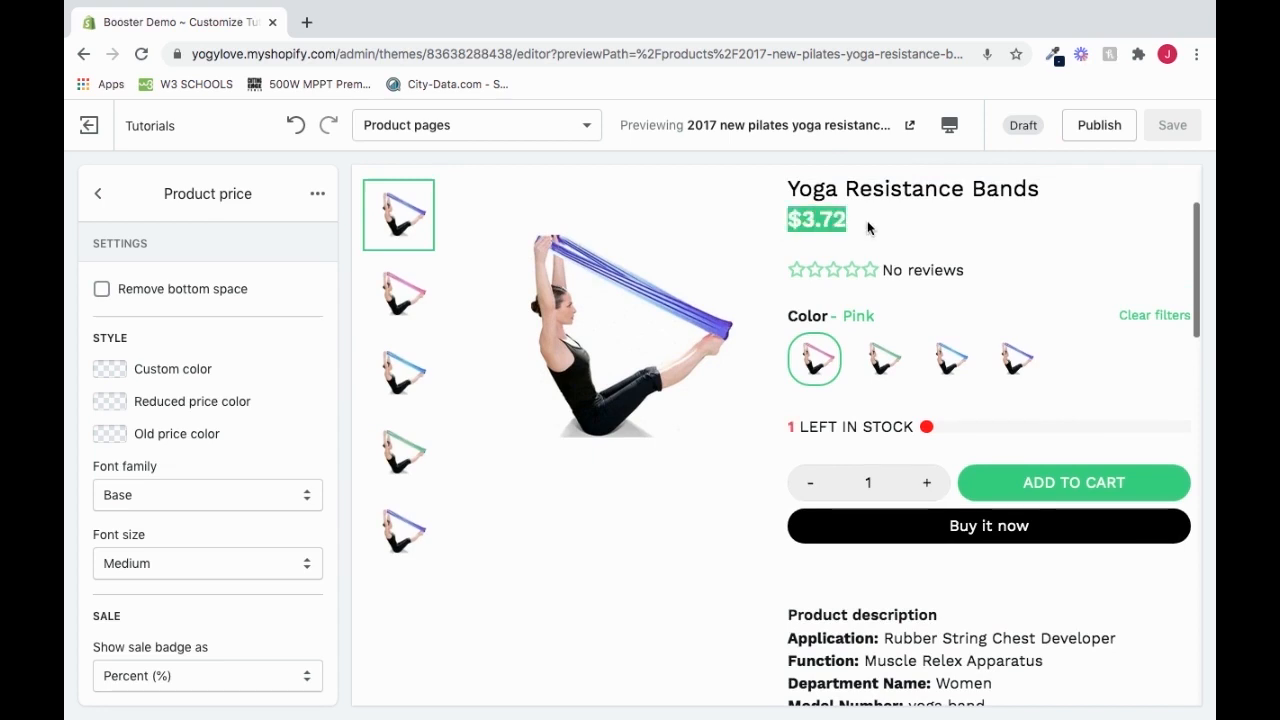
{"action": "left_click", "coordinate": [797, 224]}
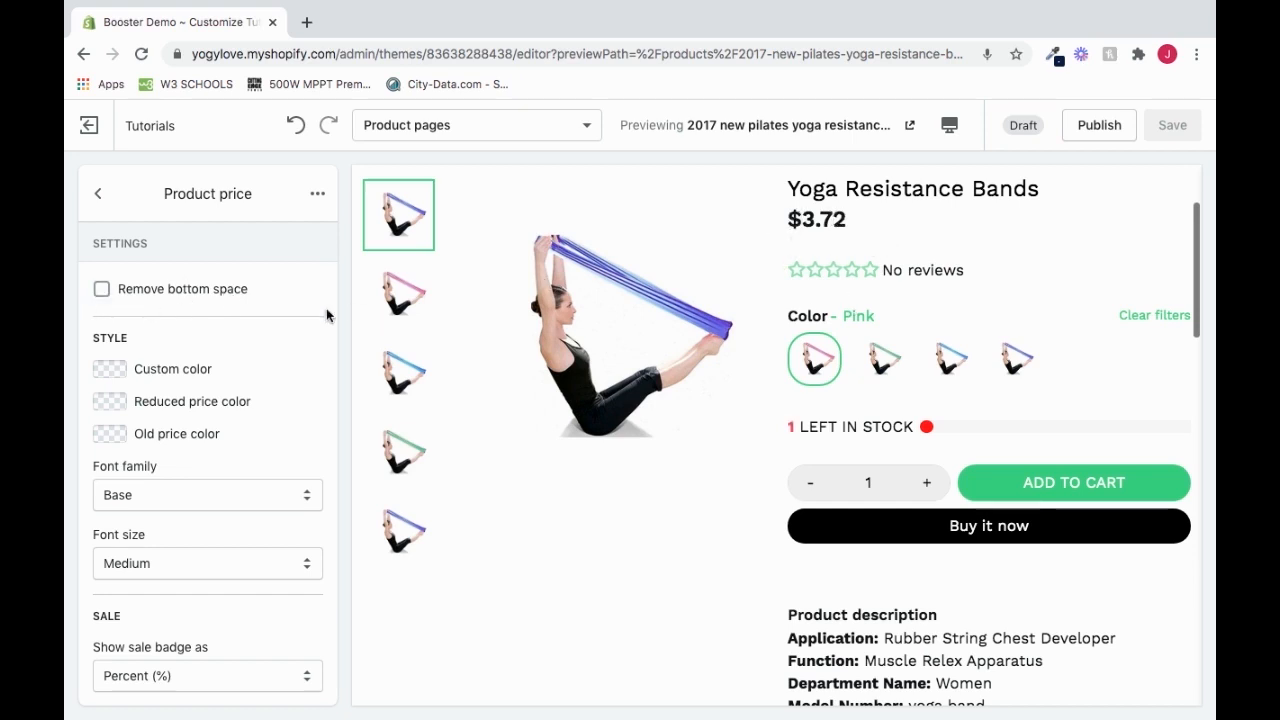
- Try removing the bottom space under the product price and restore the spacing
{"action": "left_click", "coordinate": [102, 291]}
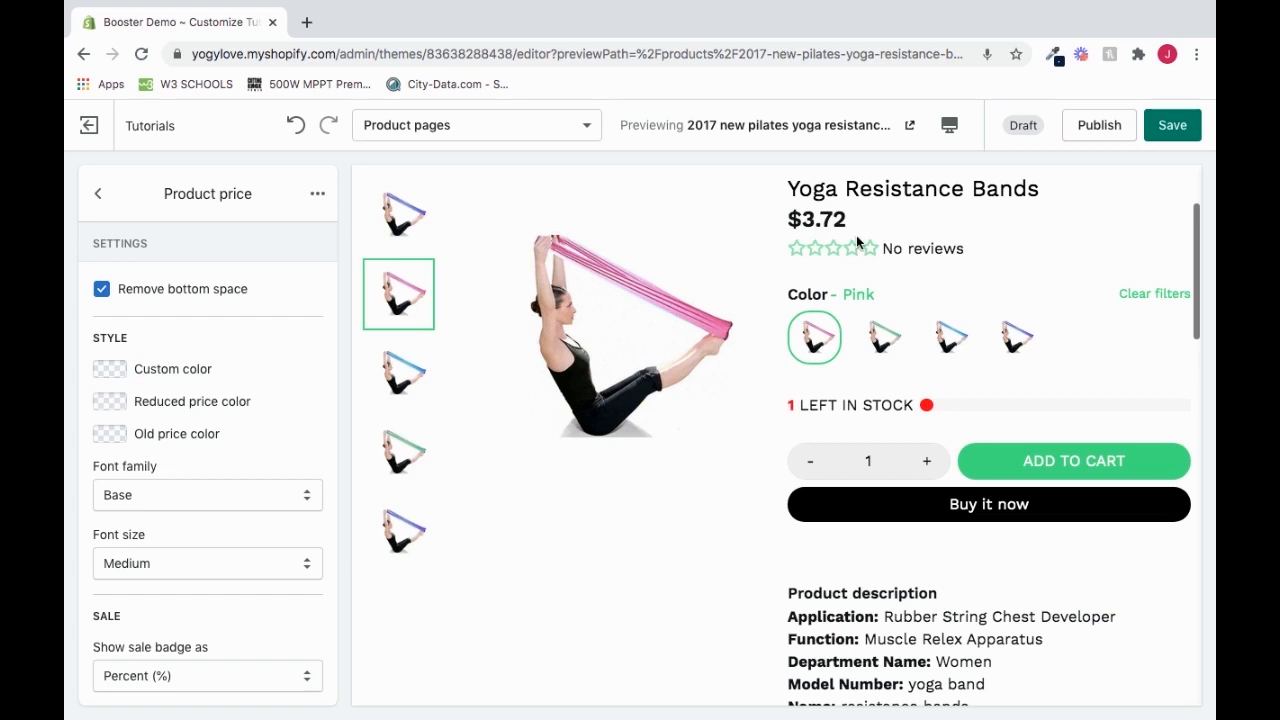
{"action": "left_click", "coordinate": [101, 290]}
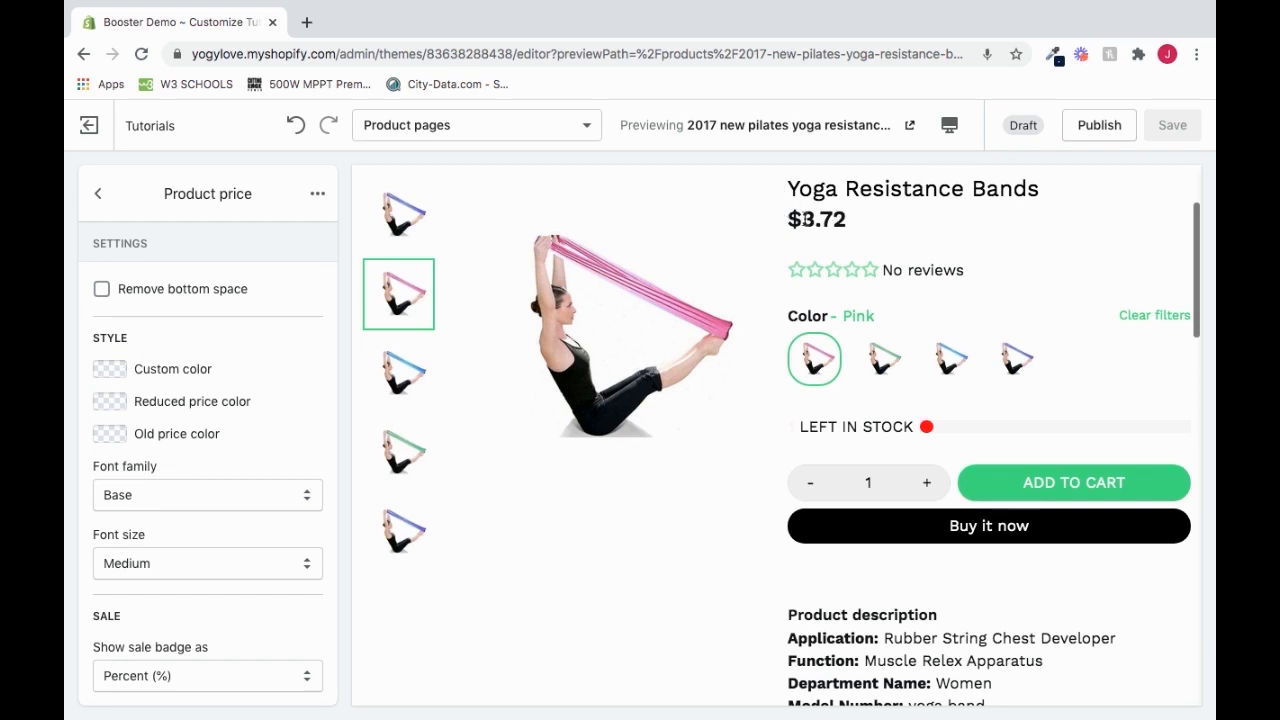
{"action": "left_click_drag", "start_coordinate": [847, 221], "coordinate": [816, 220]}
{"action": "left_click", "coordinate": [818, 220]}
- Set the product price's custom color to red
{"action": "left_click", "coordinate": [108, 368]}
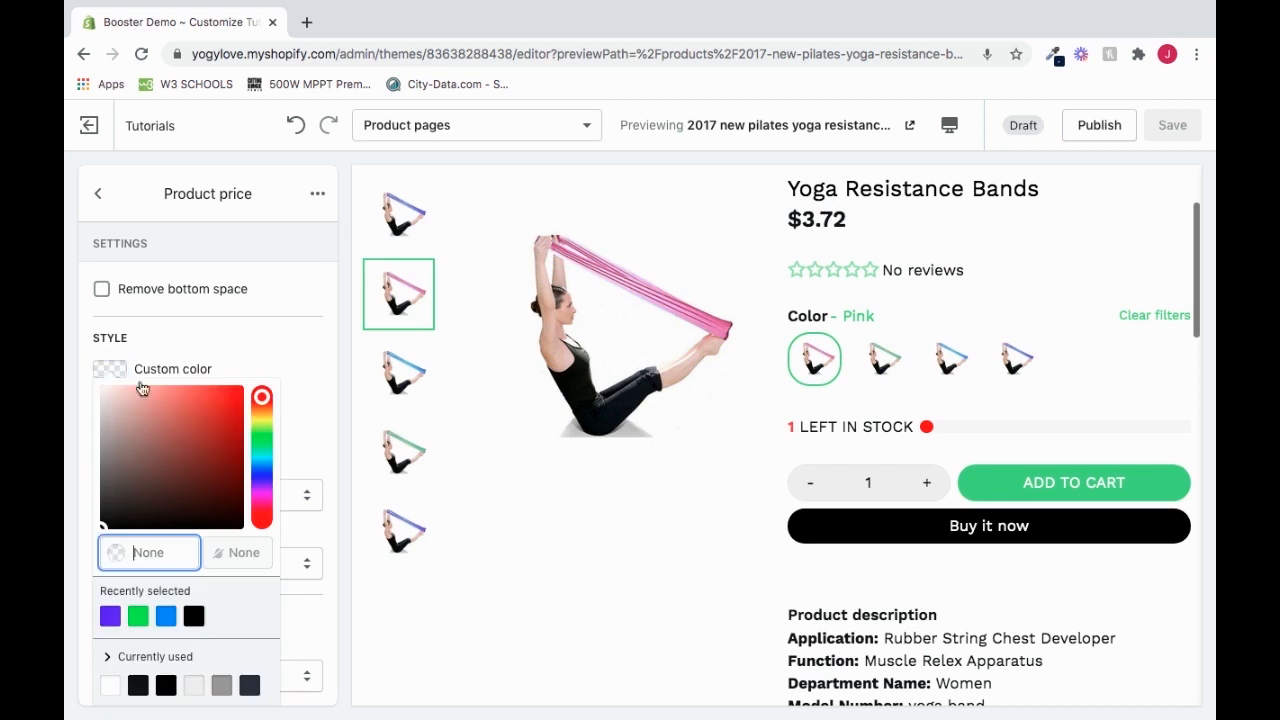
{"action": "left_click", "coordinate": [225, 404]}
{"action": "left_click", "coordinate": [271, 345]}
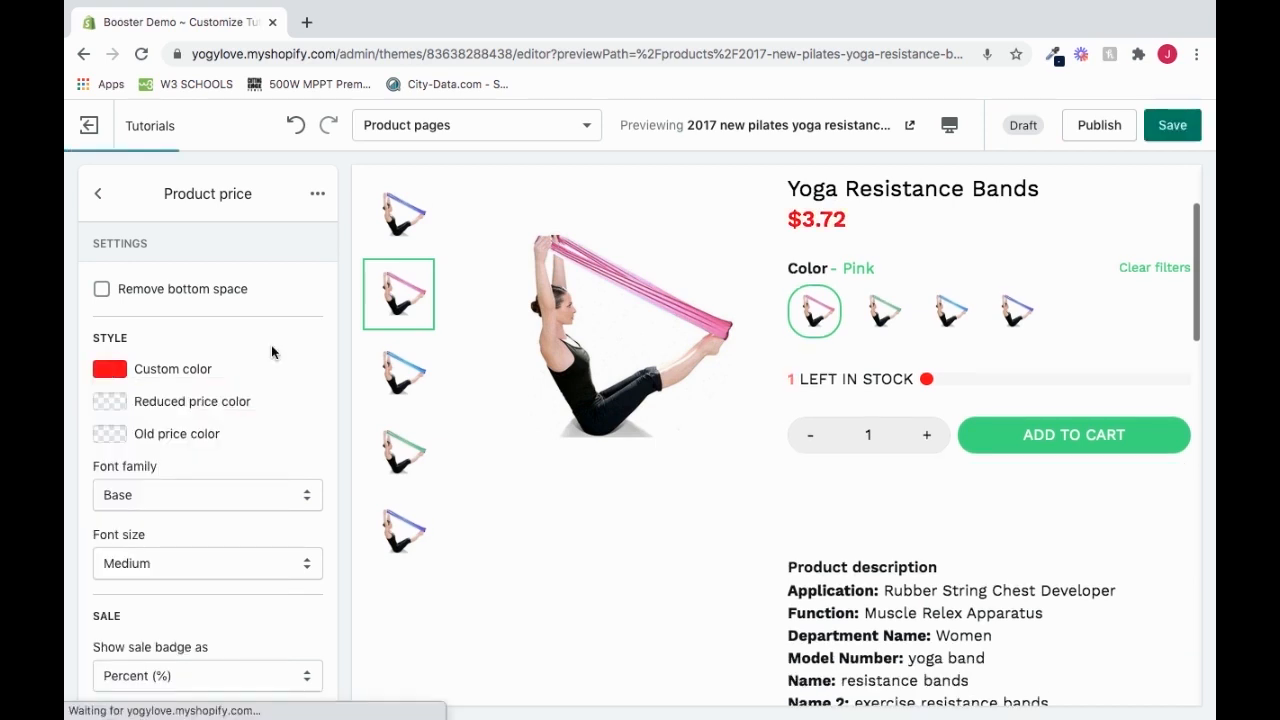
- Set the product price's custom color to green and check the price in the preview
{"action": "left_click", "coordinate": [108, 370]}
{"action": "left_click", "coordinate": [262, 436]}
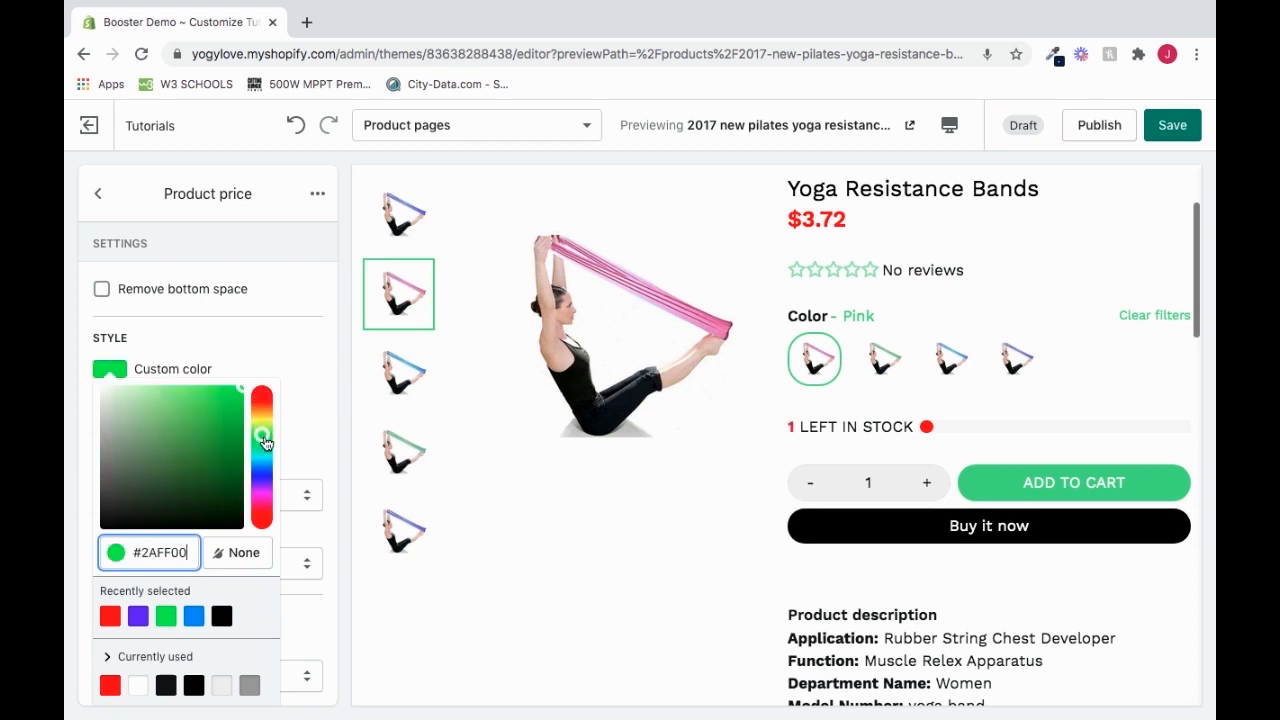
{"action": "left_click", "coordinate": [271, 349]}
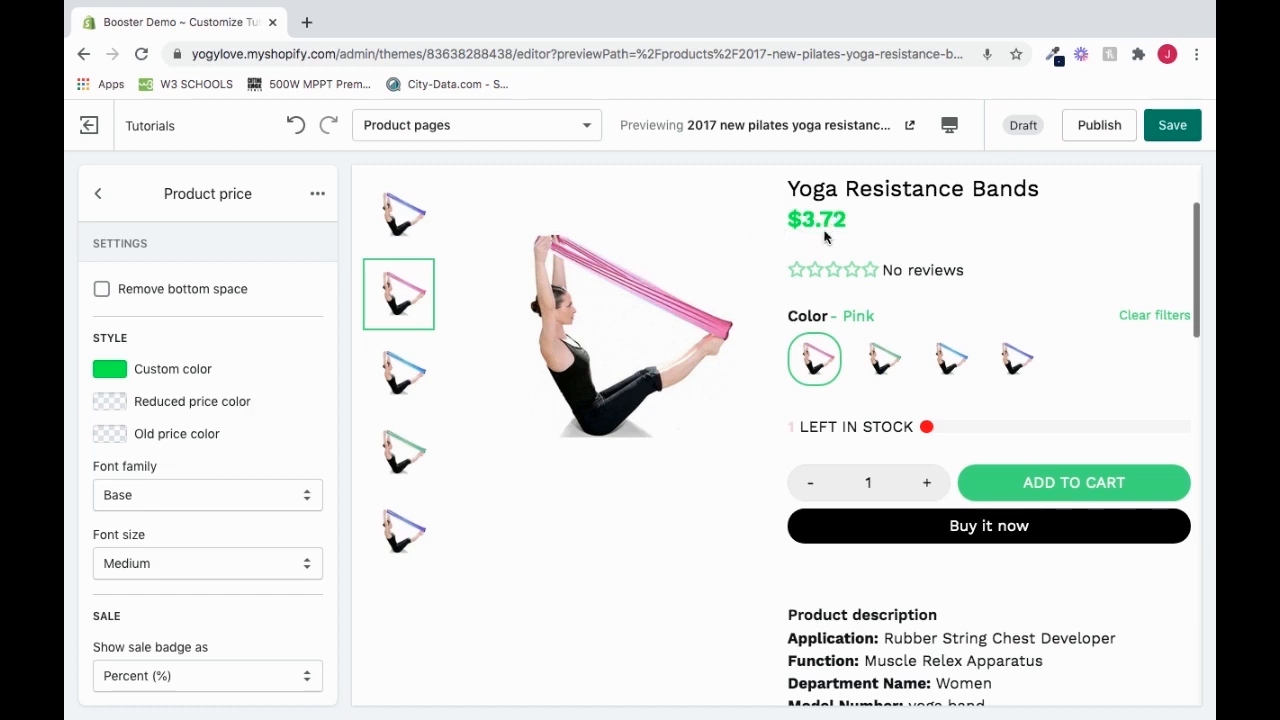
{"action": "left_click_drag", "start_coordinate": [788, 222], "coordinate": [858, 228]}
{"action": "left_click", "coordinate": [868, 227]}
- Switch the theme editor from the product pages template to the Home page
{"action": "left_click", "coordinate": [540, 136]}
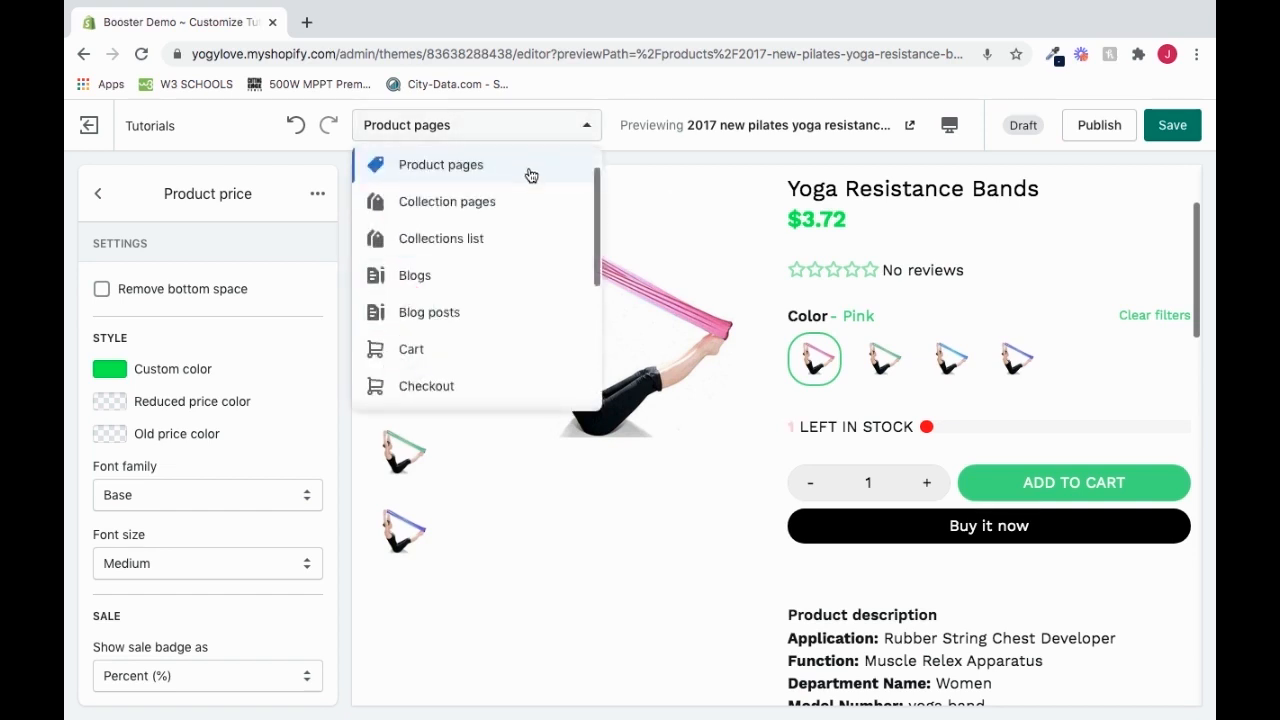
{"action": "scroll", "coordinate": [530, 176], "scroll_direction": "up", "scroll_amount": 1}
{"action": "left_click", "coordinate": [481, 172]}
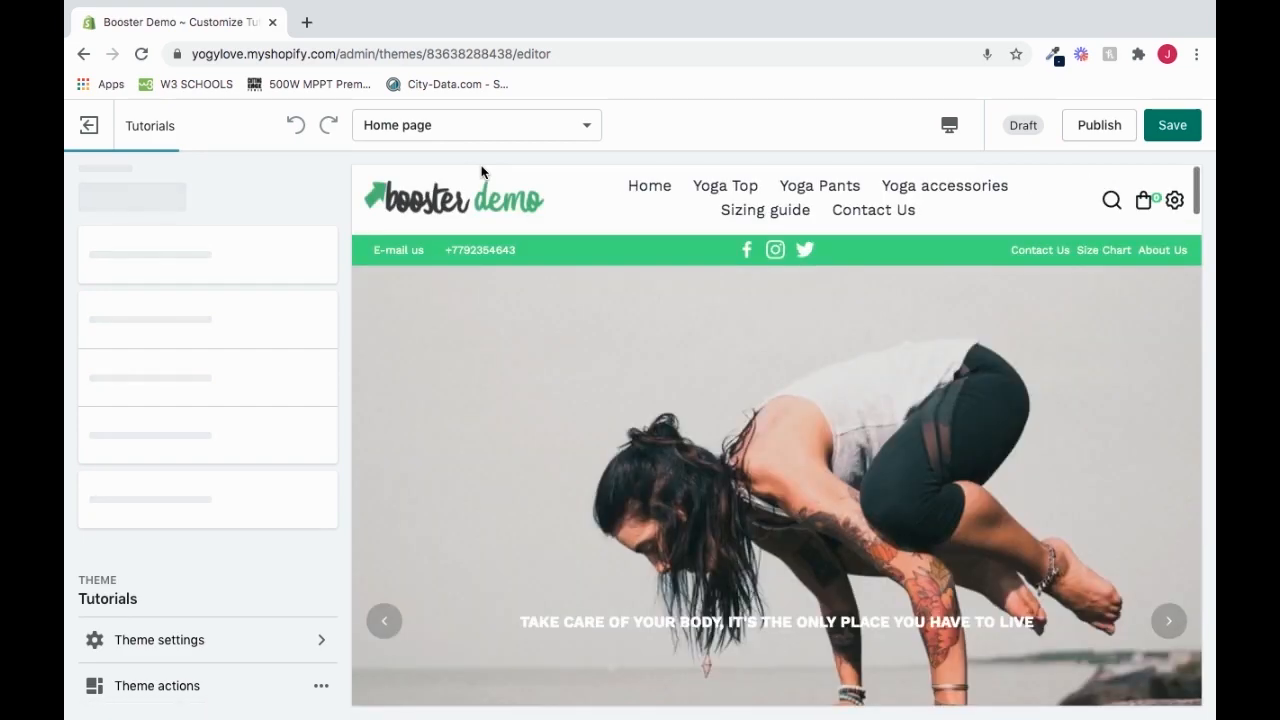
- Open the discounted Colorful Running Pants from the home page preview and show its Product page content blocks
{"action": "scroll", "coordinate": [610, 250], "scroll_direction": "down", "scroll_amount": 5}
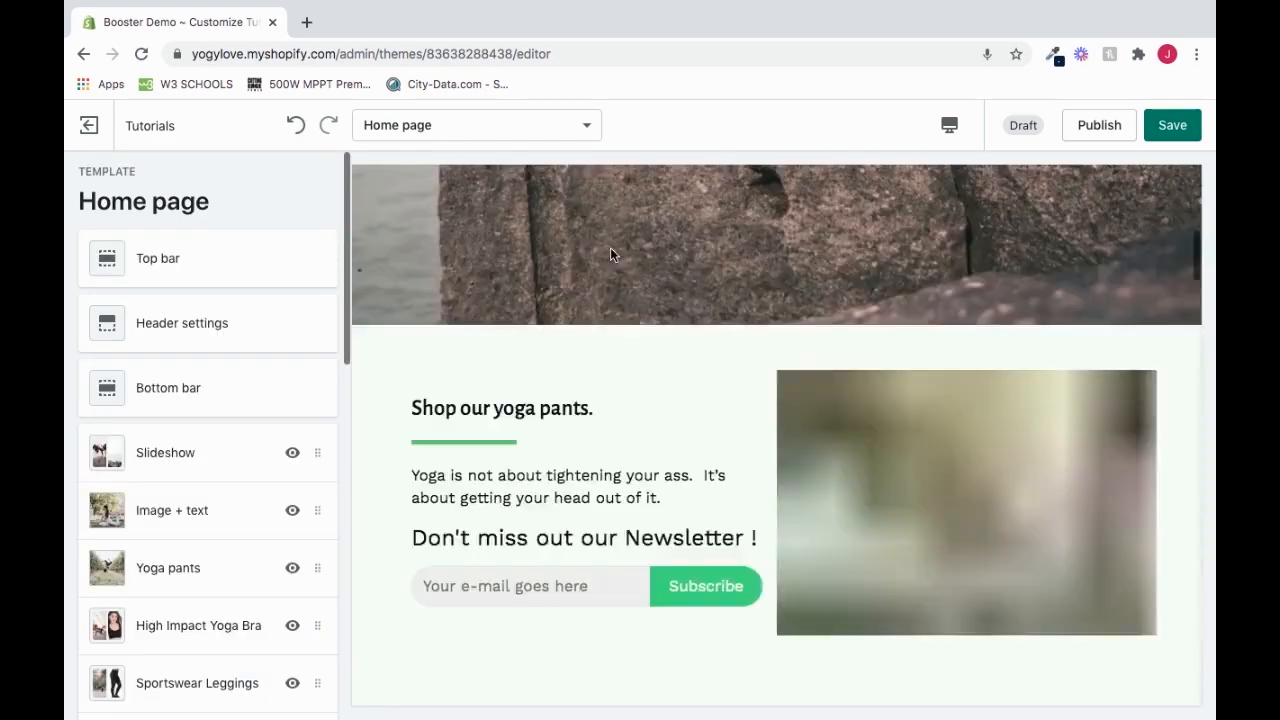
{"action": "scroll", "coordinate": [610, 256], "scroll_direction": "down", "scroll_amount": 10}
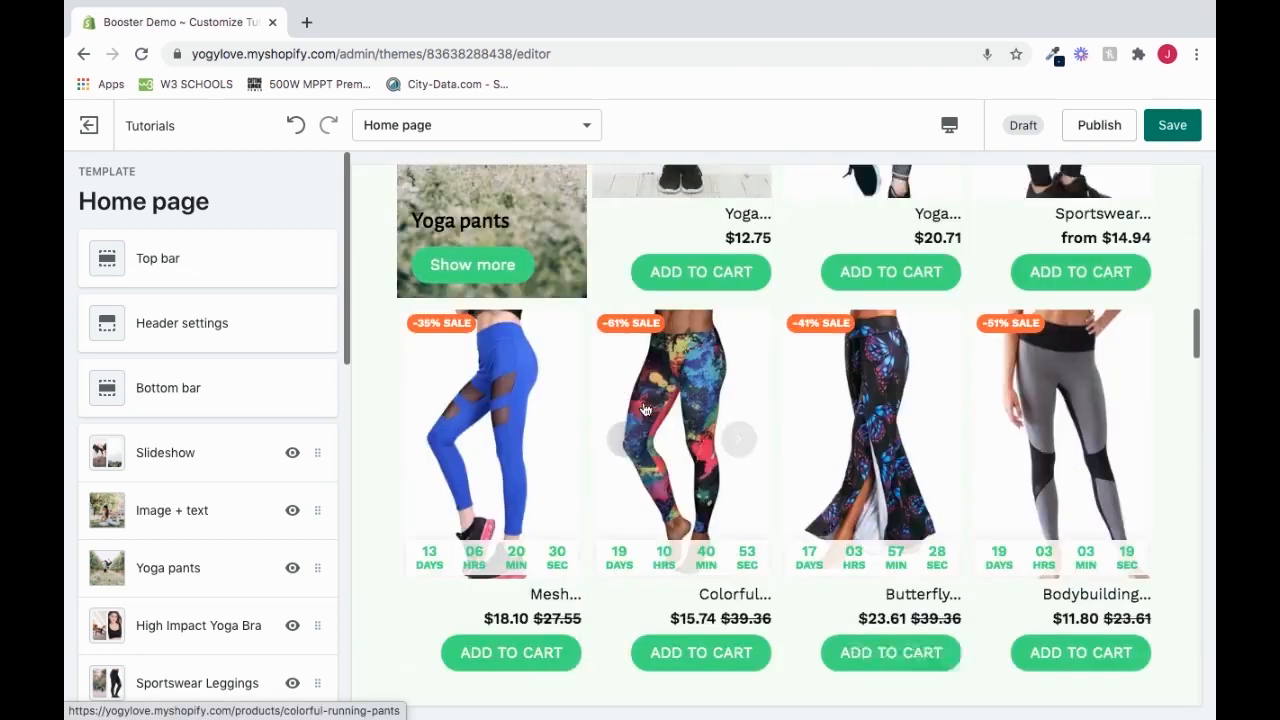
{"action": "scroll", "coordinate": [646, 410], "scroll_direction": "down", "scroll_amount": 1}
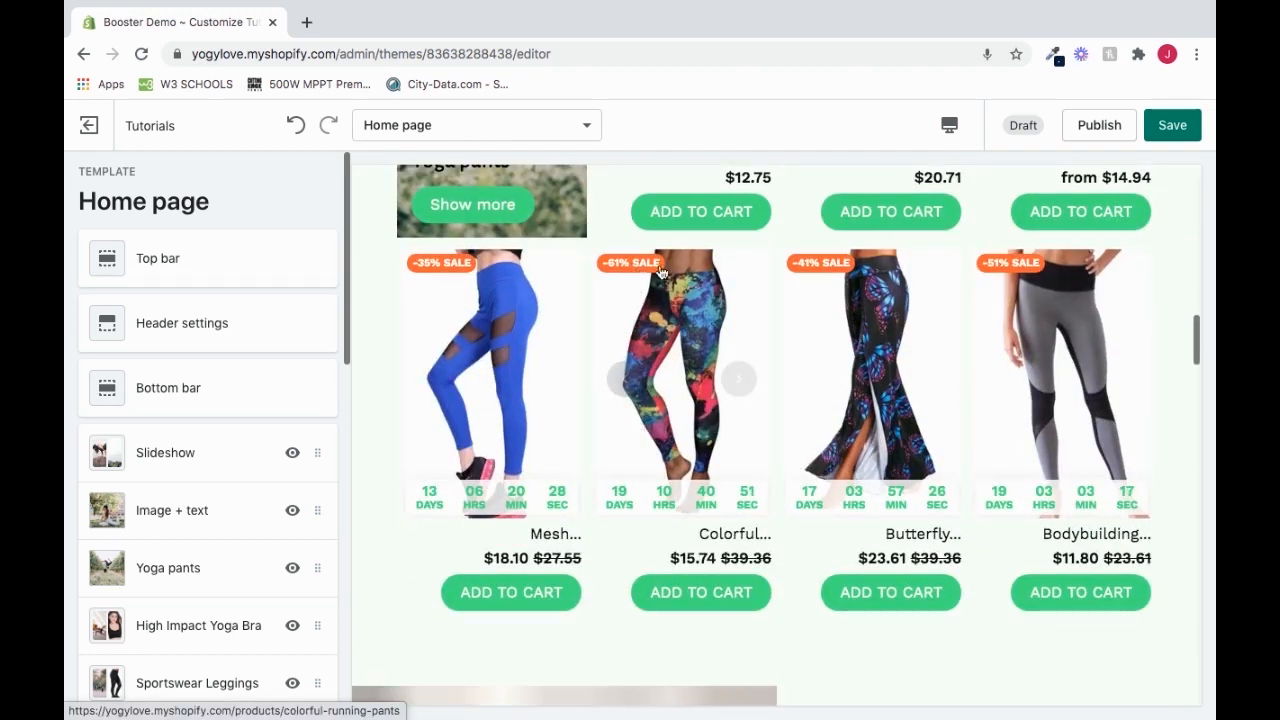
{"action": "left_click", "coordinate": [718, 538]}
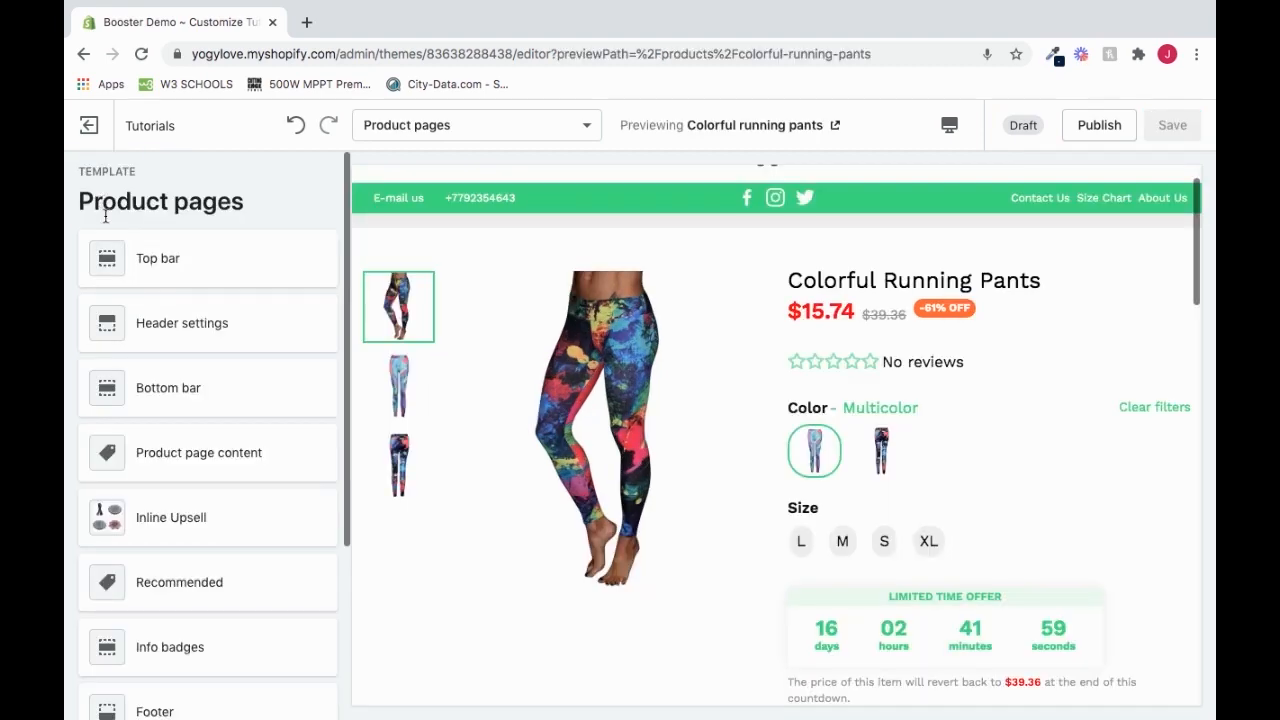
{"action": "left_click", "coordinate": [200, 460]}
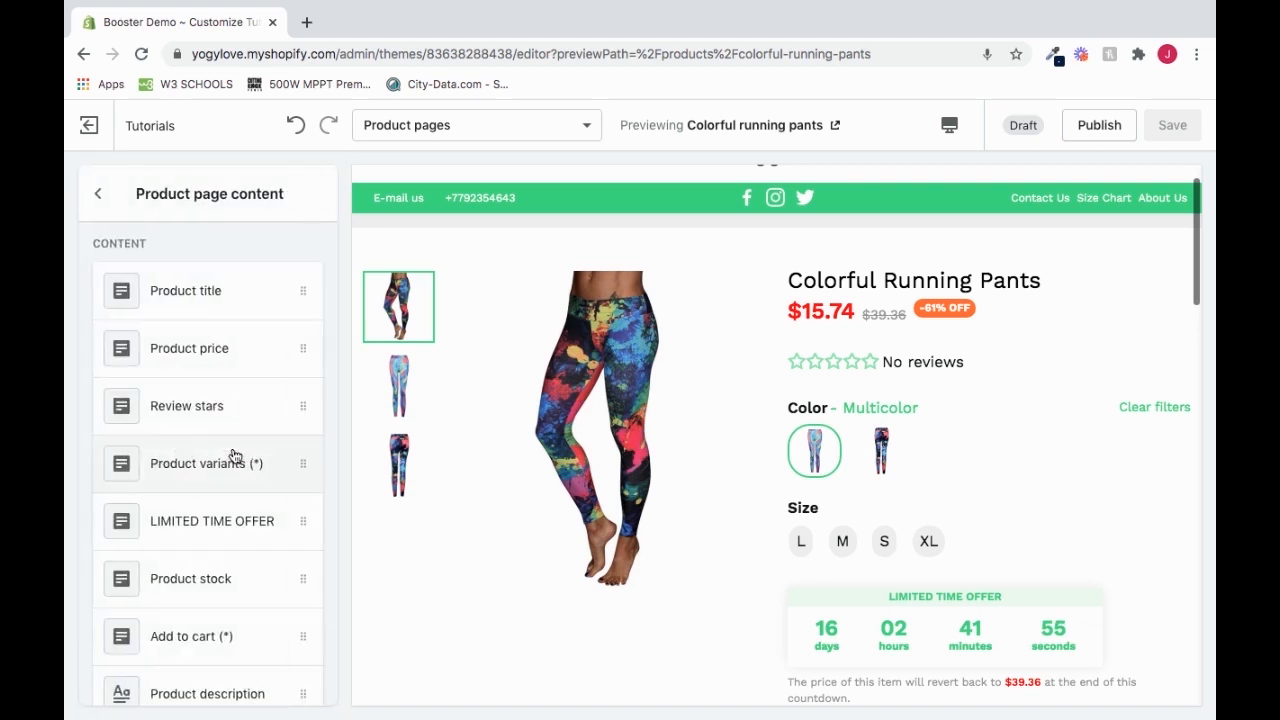
- Open the Product price block's settings, set the reduced price color to bright green (#00FF0F), and check the discounted price in the preview
{"action": "left_click", "coordinate": [223, 356]}
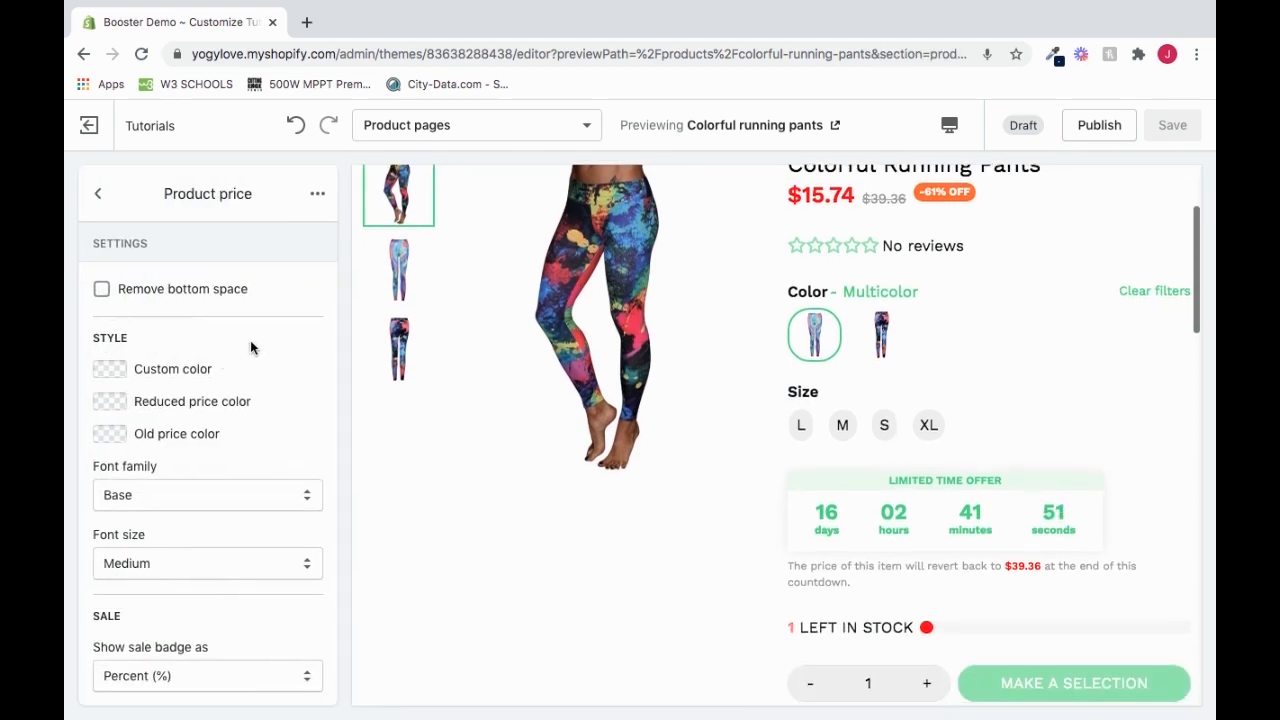
{"action": "scroll", "coordinate": [492, 420], "scroll_direction": "up", "scroll_amount": 1}
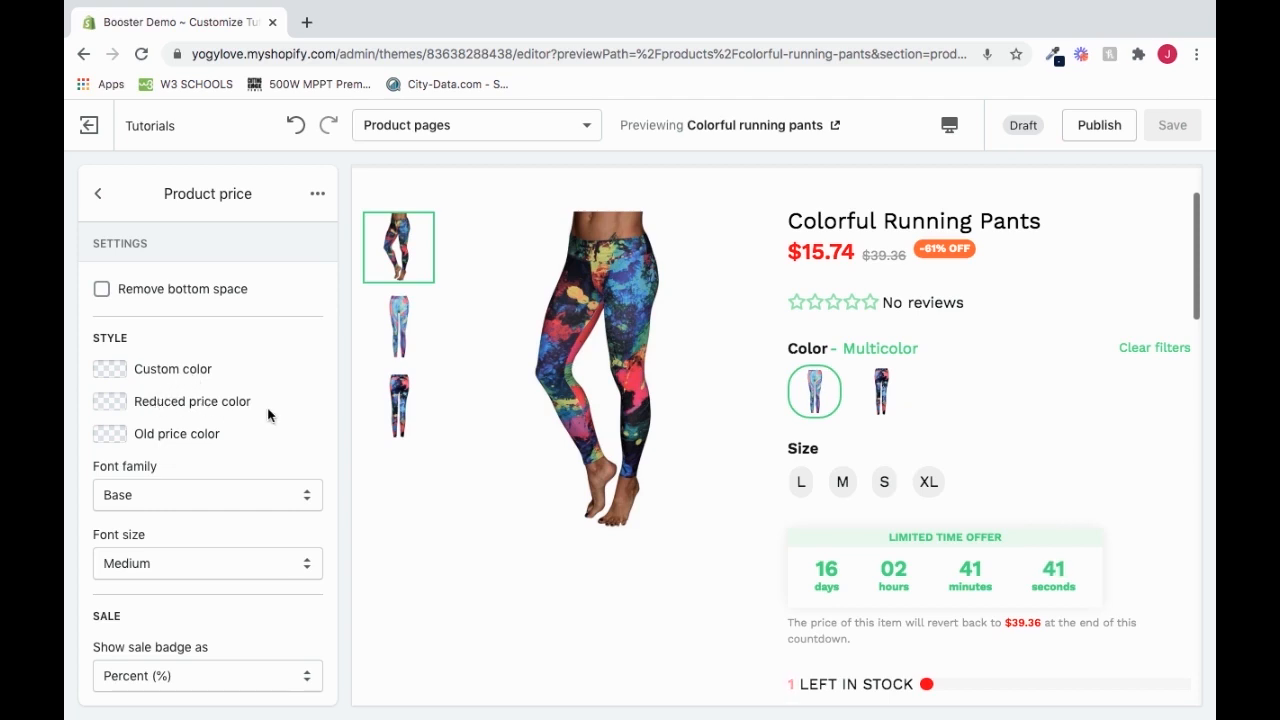
{"action": "left_click", "coordinate": [110, 402]}
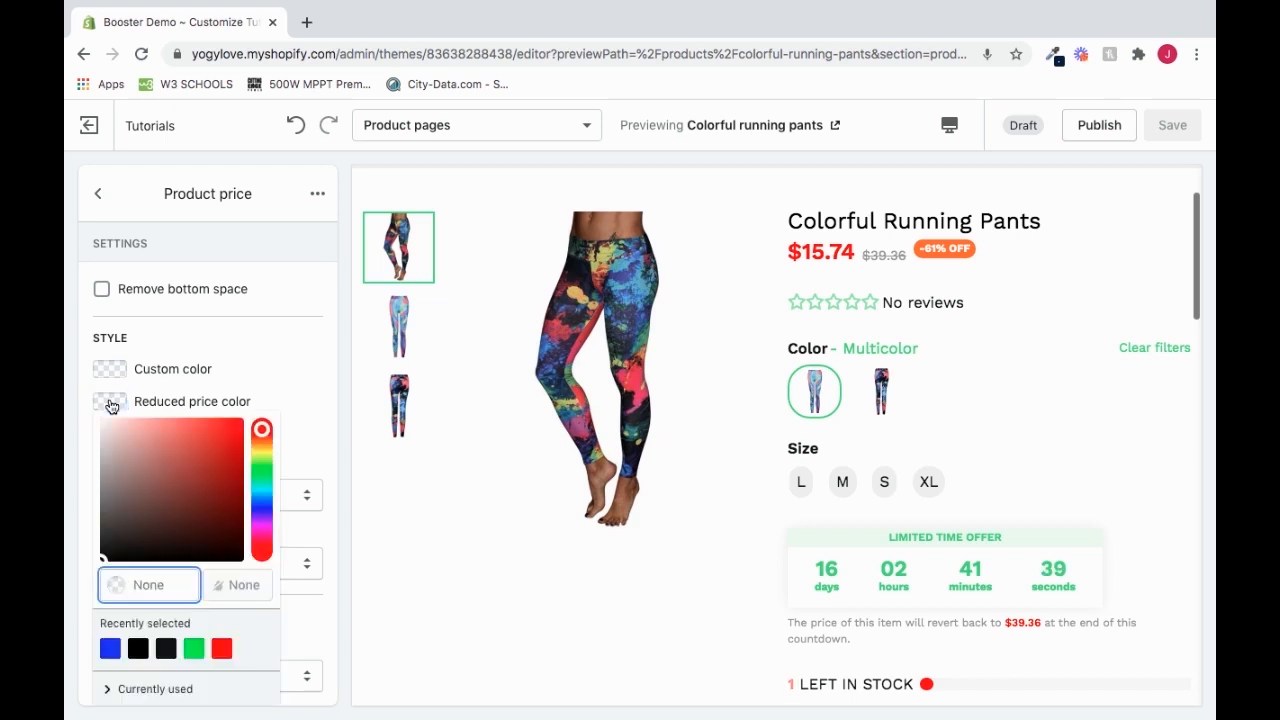
{"action": "left_click", "coordinate": [261, 471]}
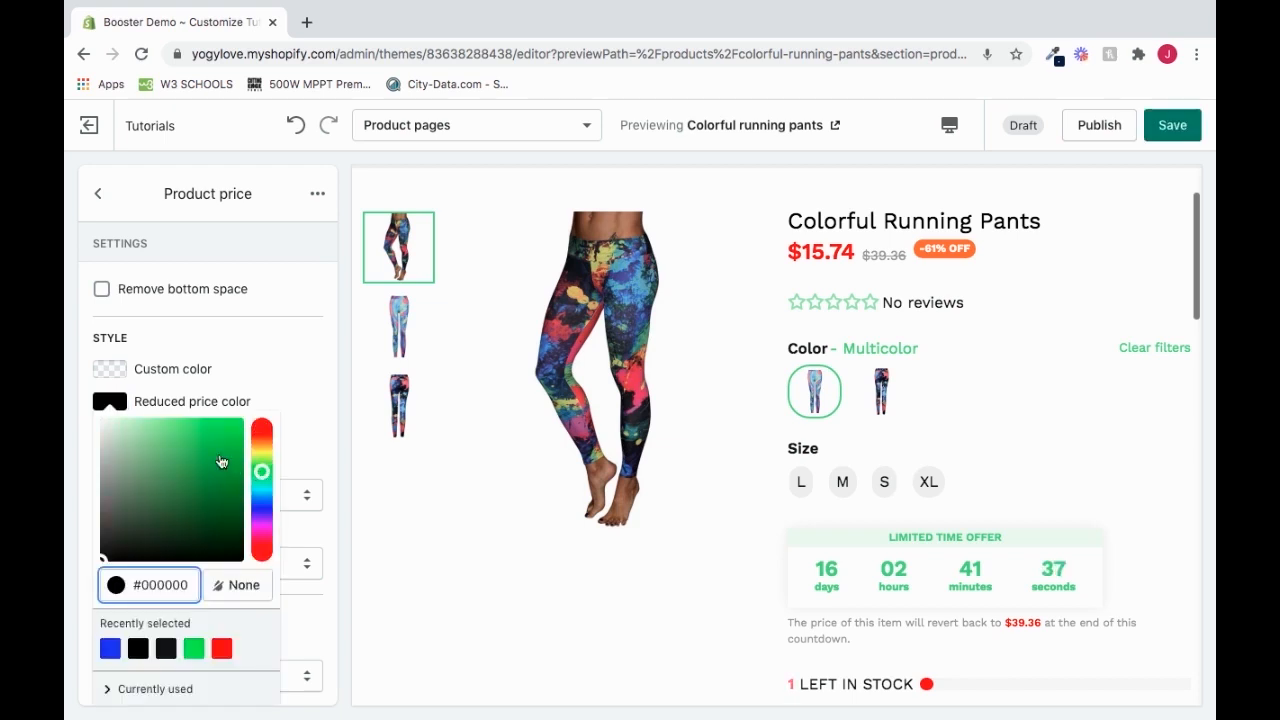
{"action": "left_click_drag", "start_coordinate": [221, 461], "coordinate": [243, 420]}
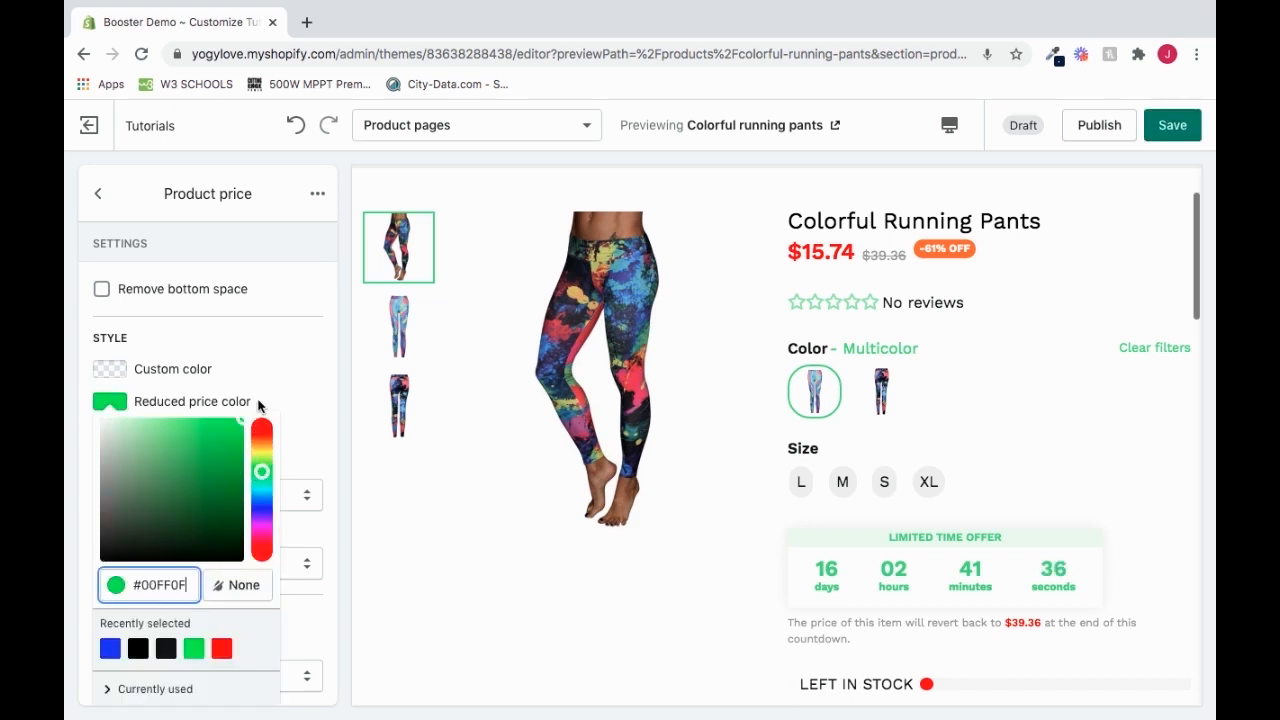
{"action": "left_click", "coordinate": [305, 379]}
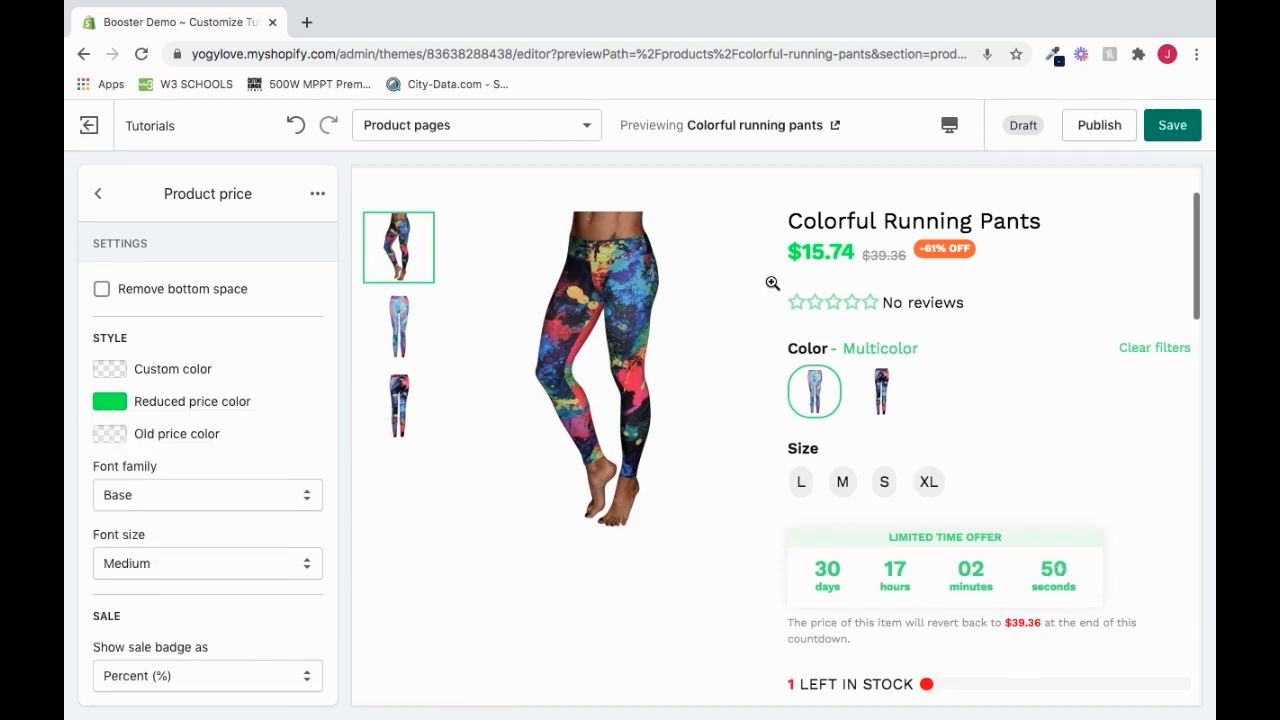
{"action": "left_click_drag", "start_coordinate": [790, 253], "coordinate": [851, 252]}
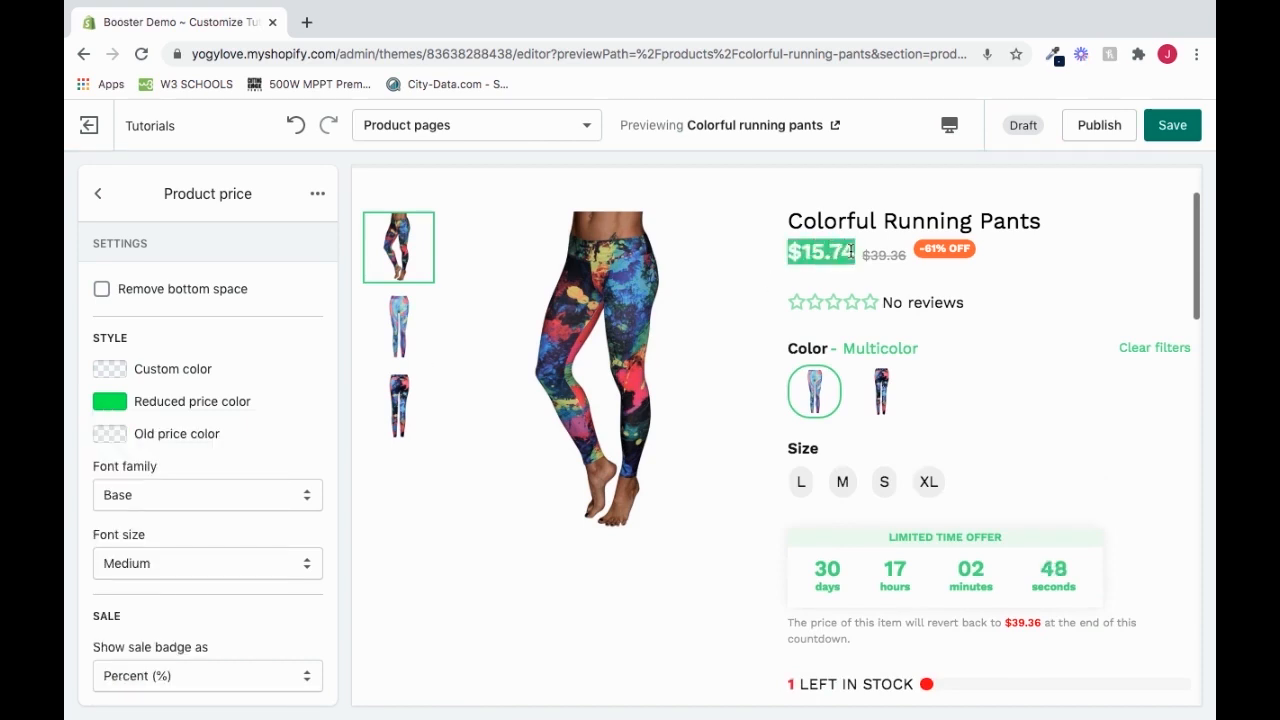
{"action": "left_click", "coordinate": [851, 252]}
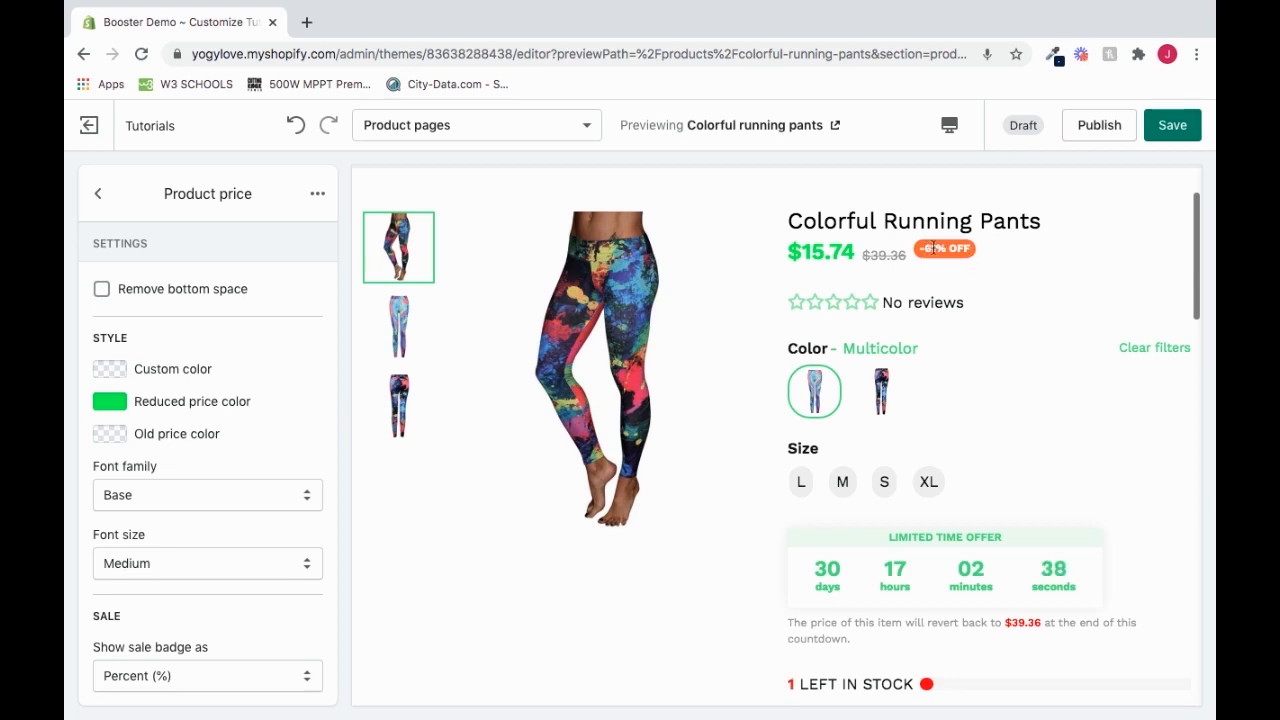
{"action": "left_click_drag", "start_coordinate": [790, 252], "coordinate": [851, 256]}
{"action": "left_click", "coordinate": [850, 261]}
- Clear the product price's reduced price color back to None
{"action": "left_click", "coordinate": [115, 409]}
{"action": "left_click", "coordinate": [235, 586]}
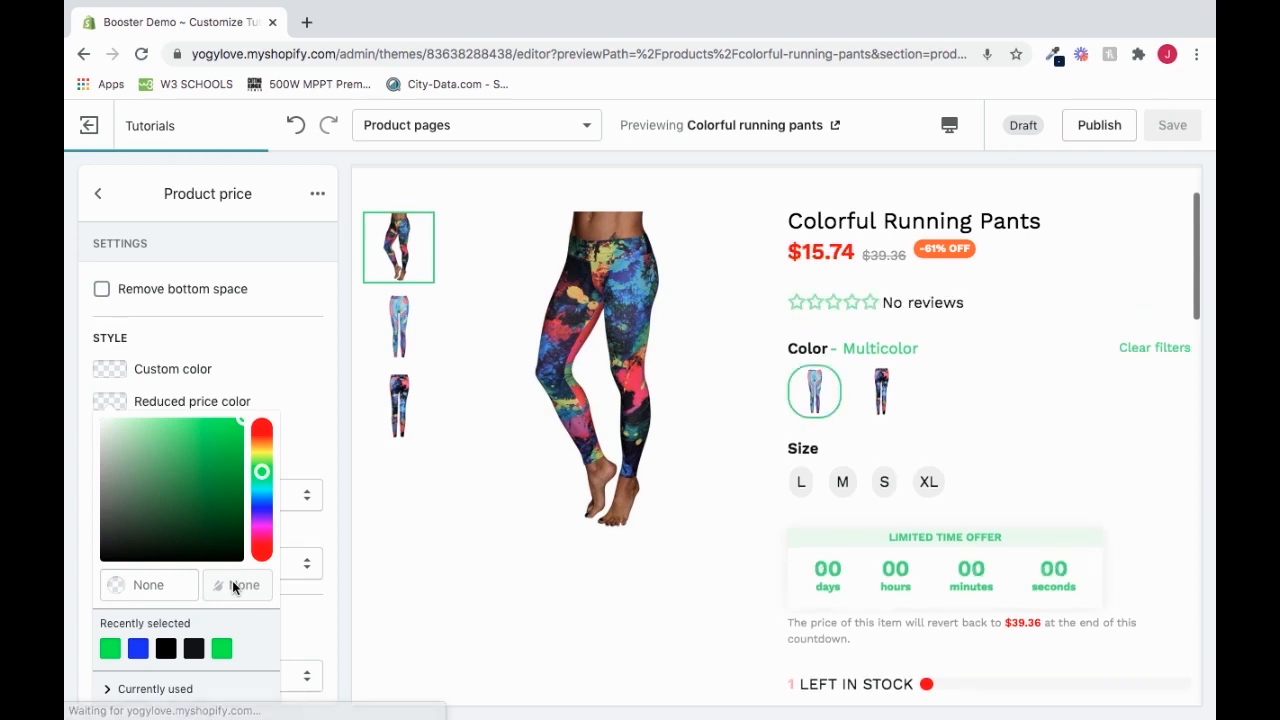
{"action": "left_click", "coordinate": [267, 398]}
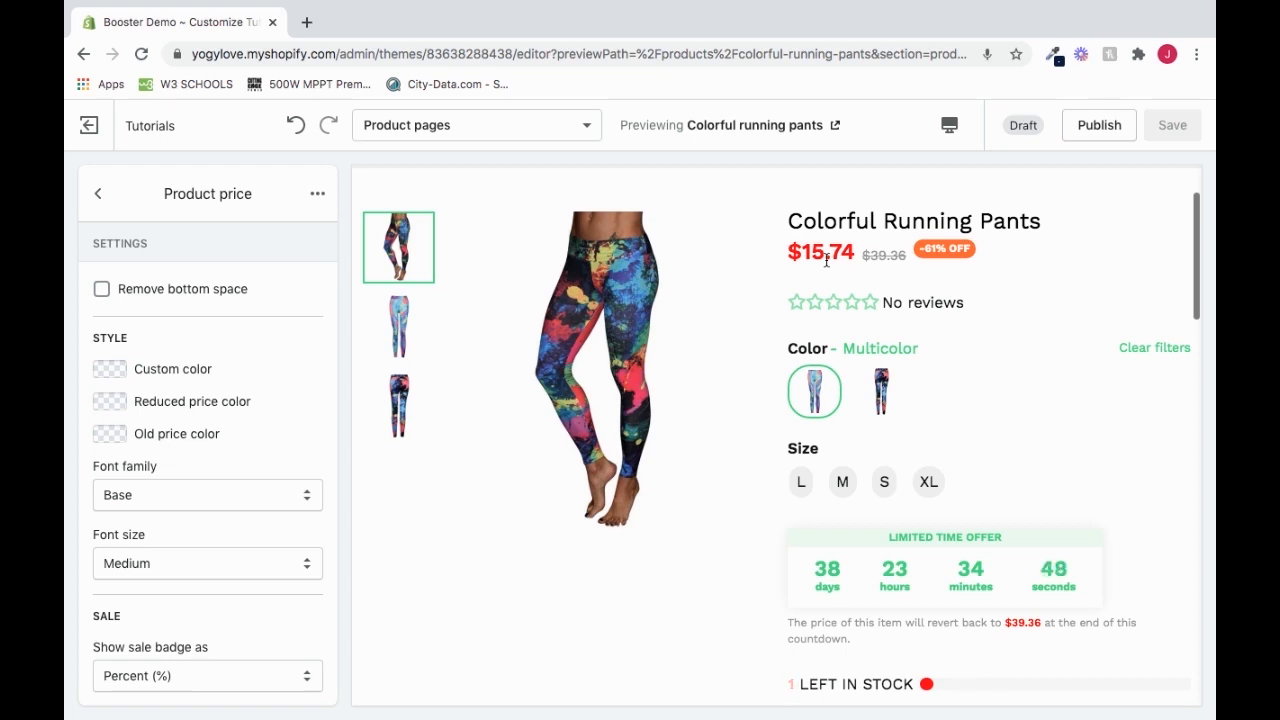
- Set the product price's reduced price color to teal (#0FECBA)
{"action": "left_click", "coordinate": [110, 404]}
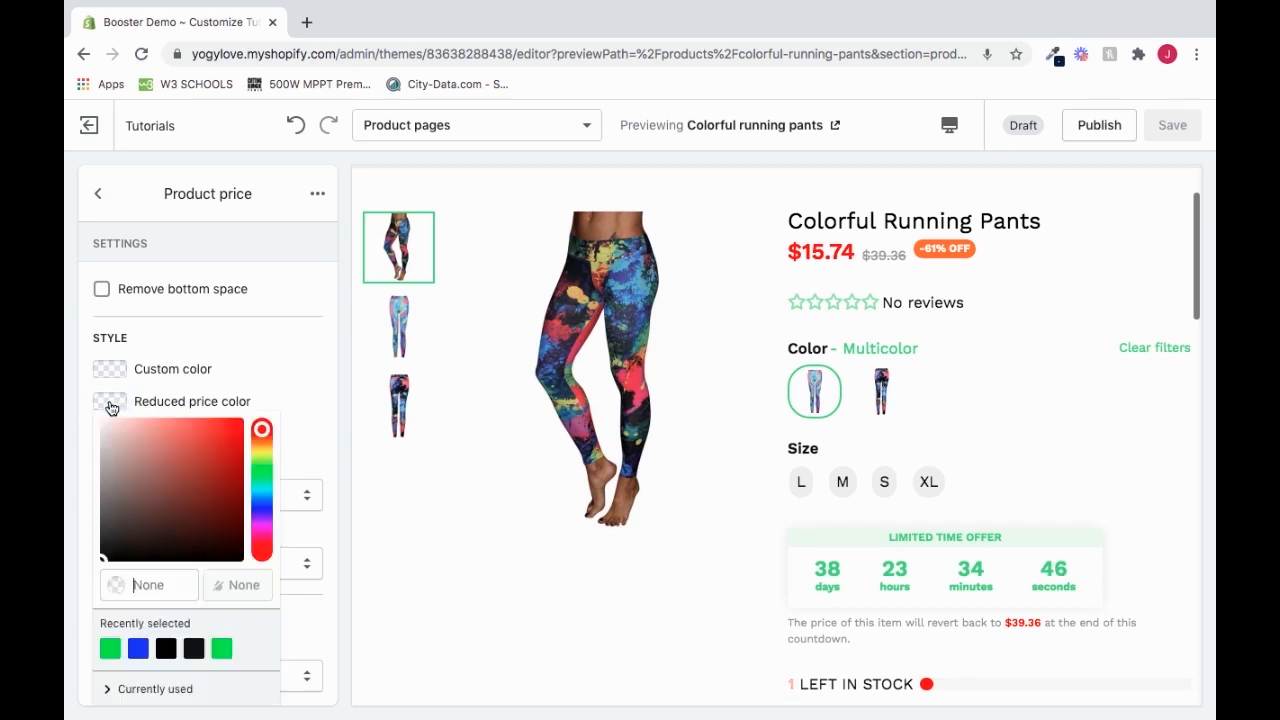
{"action": "left_click", "coordinate": [261, 474]}
{"action": "left_click_drag", "start_coordinate": [262, 484], "coordinate": [263, 490]}
{"action": "left_click_drag", "start_coordinate": [210, 446], "coordinate": [234, 428]}
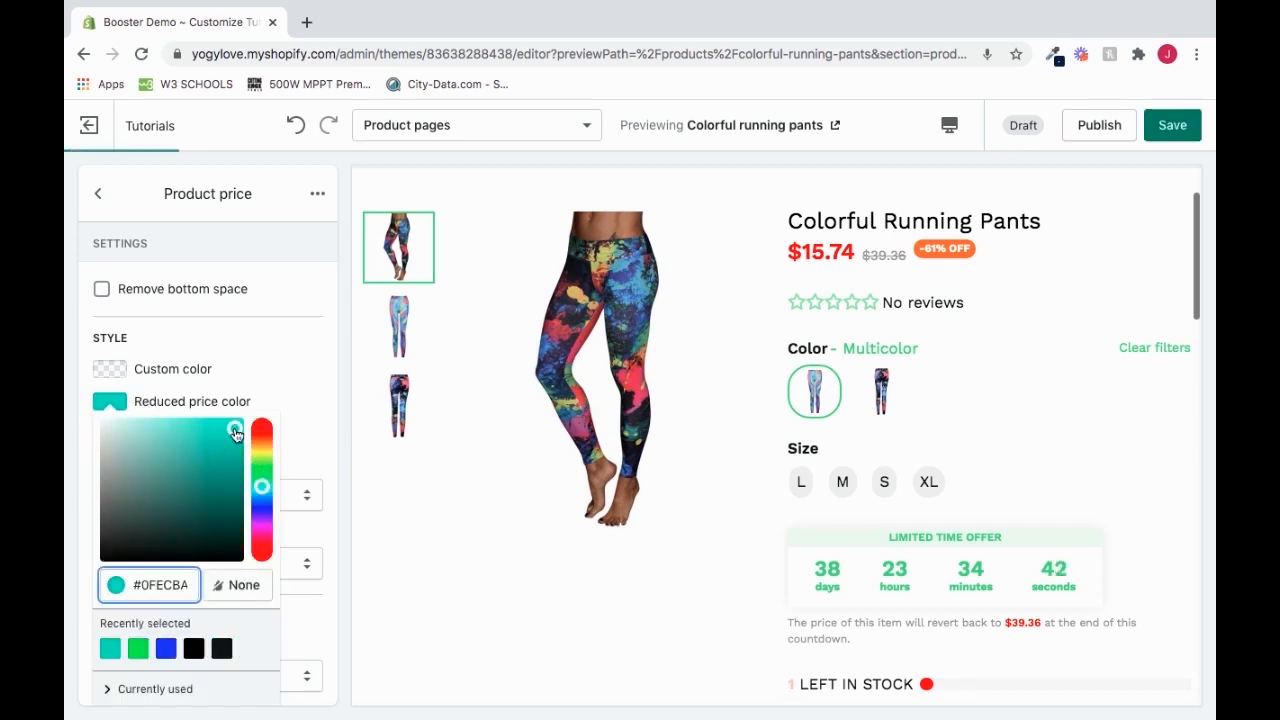
{"action": "left_click", "coordinate": [303, 366]}
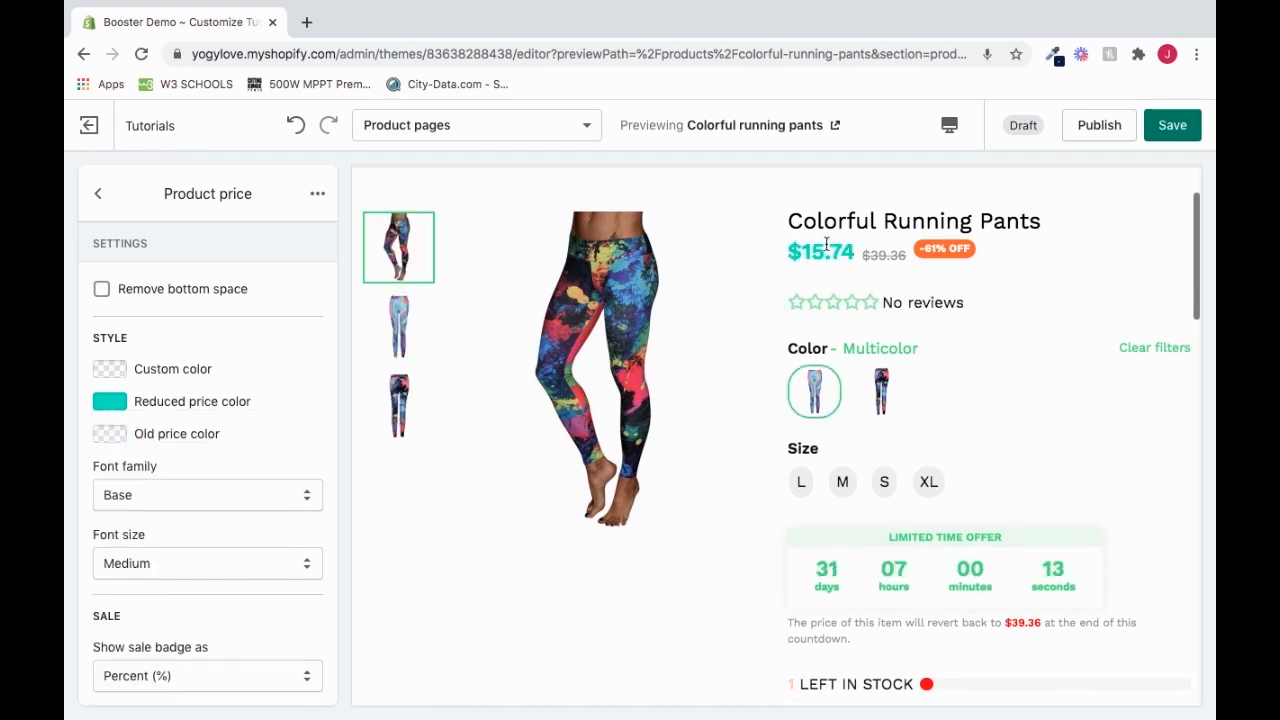
- Set the product price's old price color to red and check the crossed-out price in the preview
{"action": "left_click", "coordinate": [108, 438]}
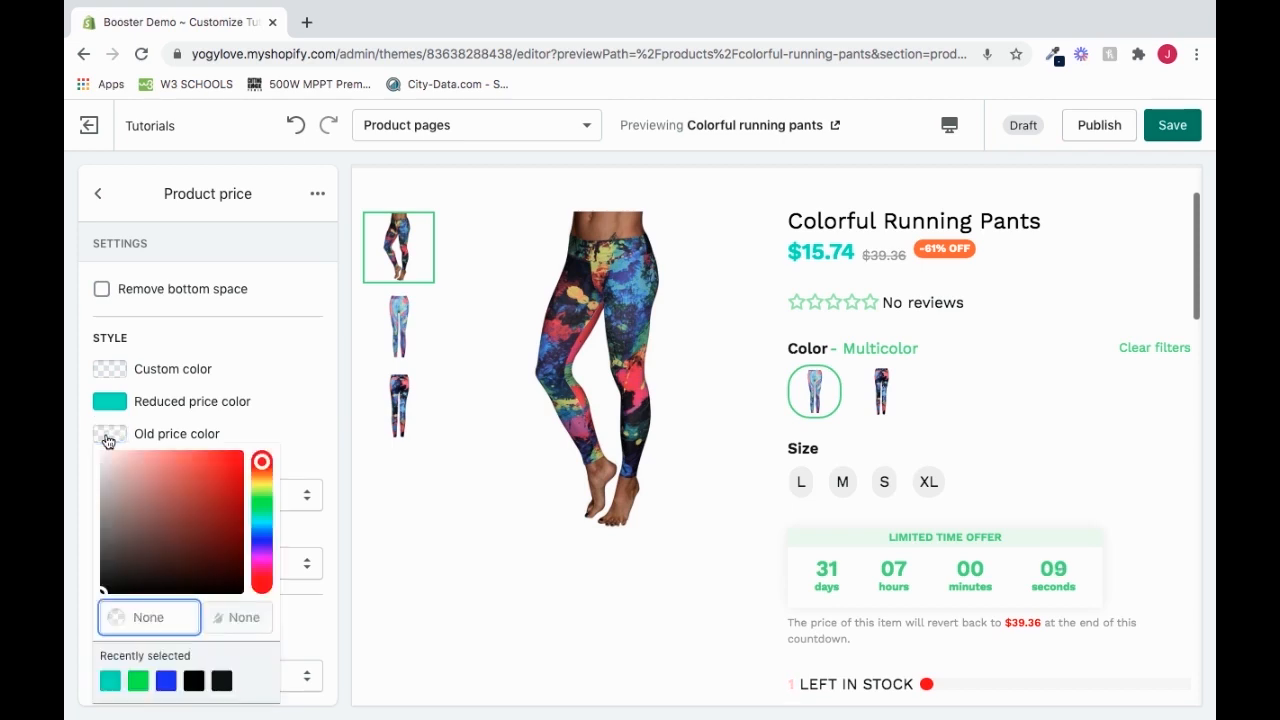
{"action": "type", "text": "#FF0000"}
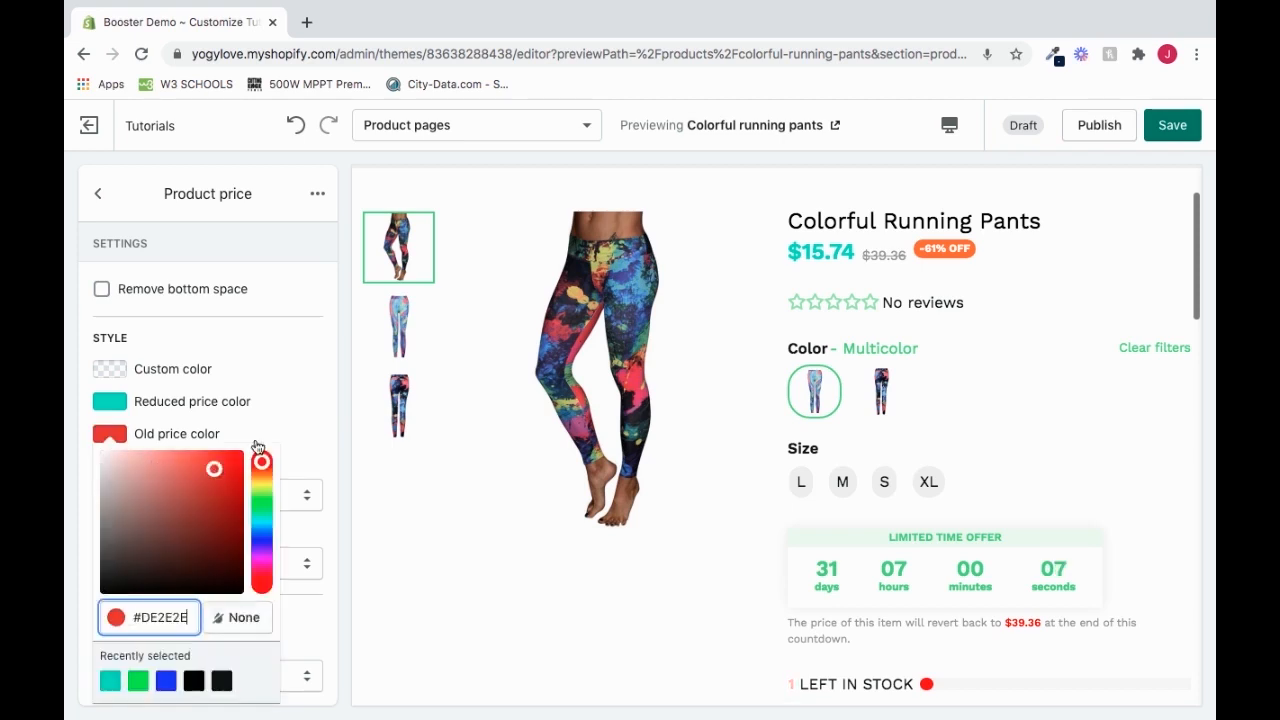
{"action": "left_click", "coordinate": [316, 407]}
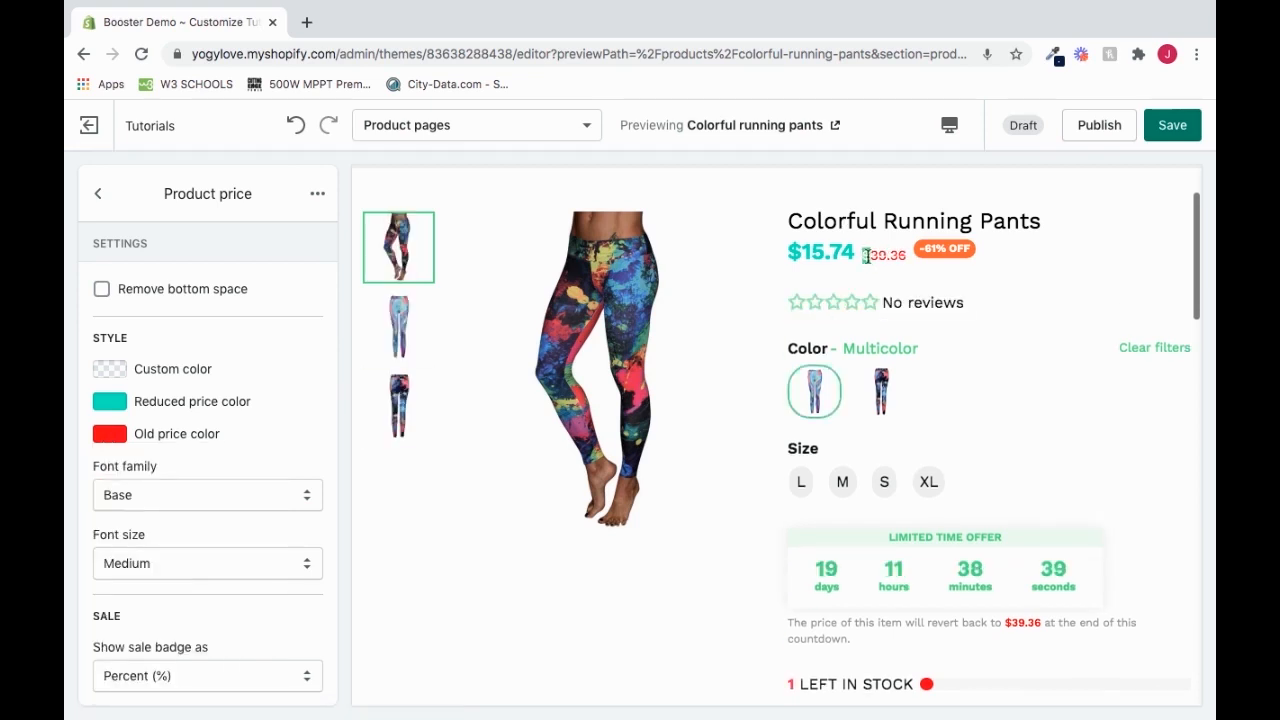
{"action": "mouse_move", "coordinate": [789, 254]}
{"action": "left_mouse_down"}
{"action": "mouse_move", "coordinate": [845, 253]}
{"action": "mouse_move", "coordinate": [788, 249]}
{"action": "left_mouse_up"}
- Try the Title font family for the product price and switch it back to Base
{"action": "left_click", "coordinate": [174, 506]}
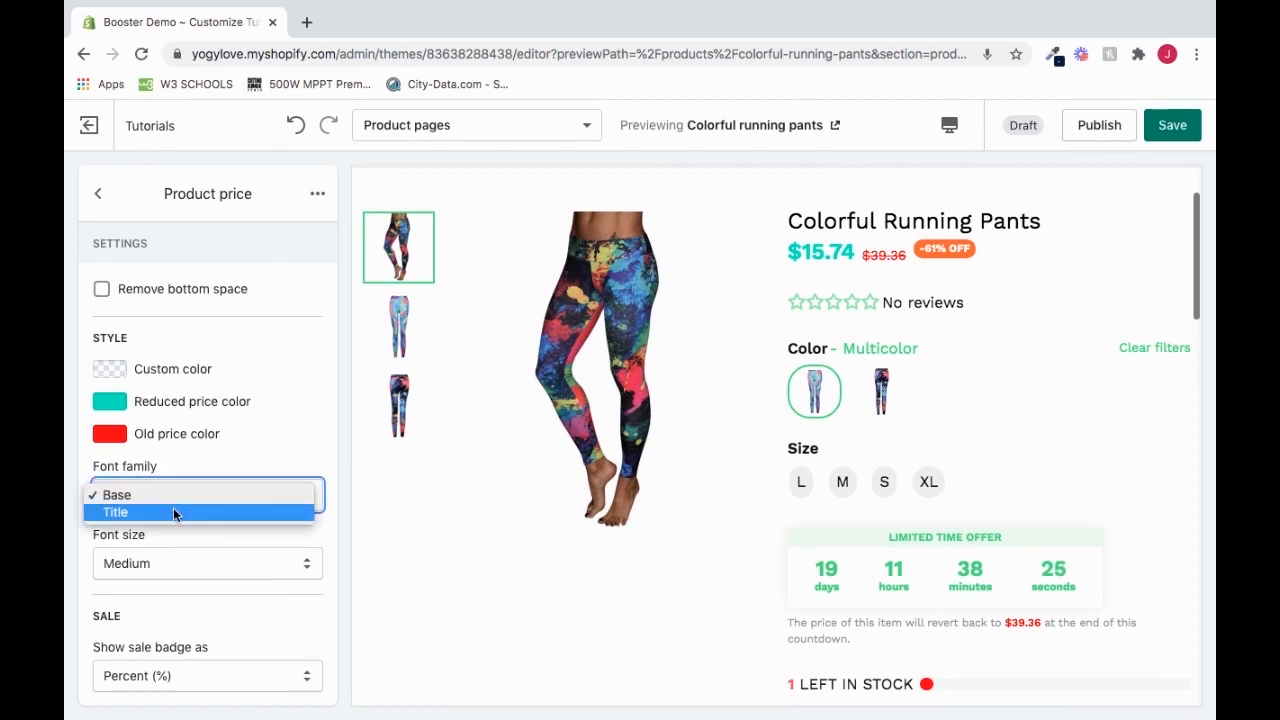
{"action": "left_click", "coordinate": [174, 512]}
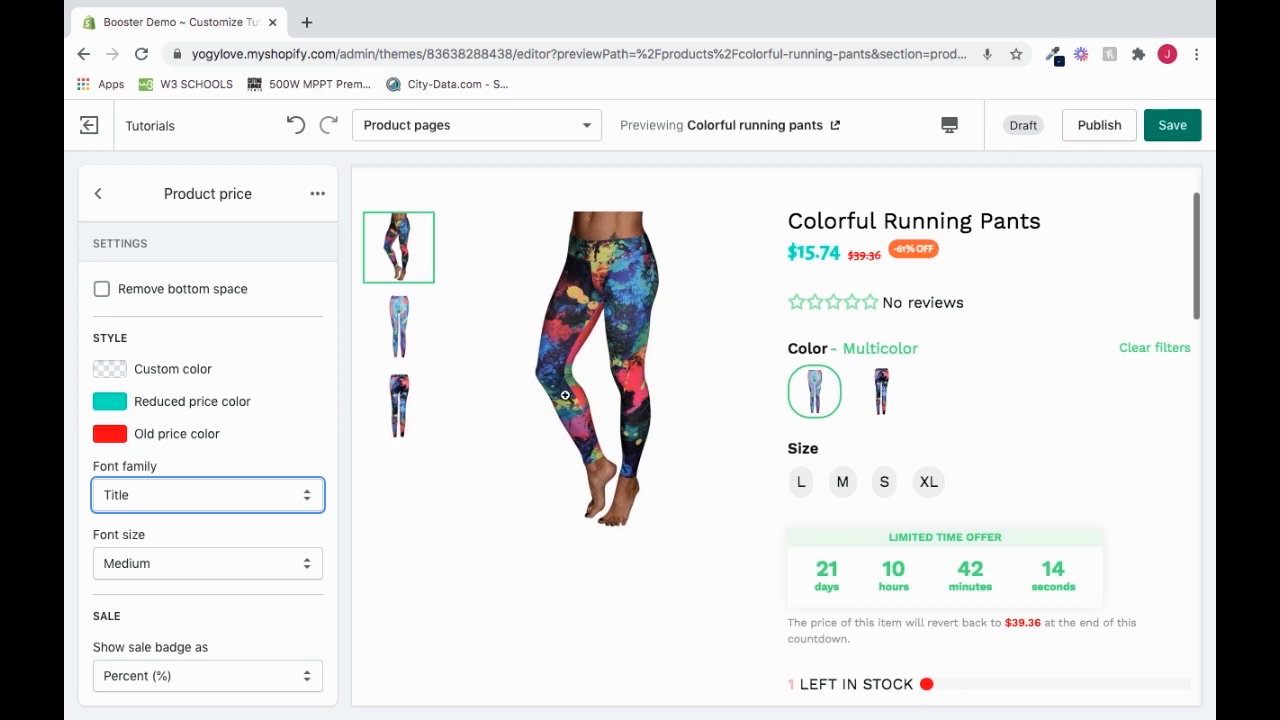
{"action": "left_click", "coordinate": [271, 500]}
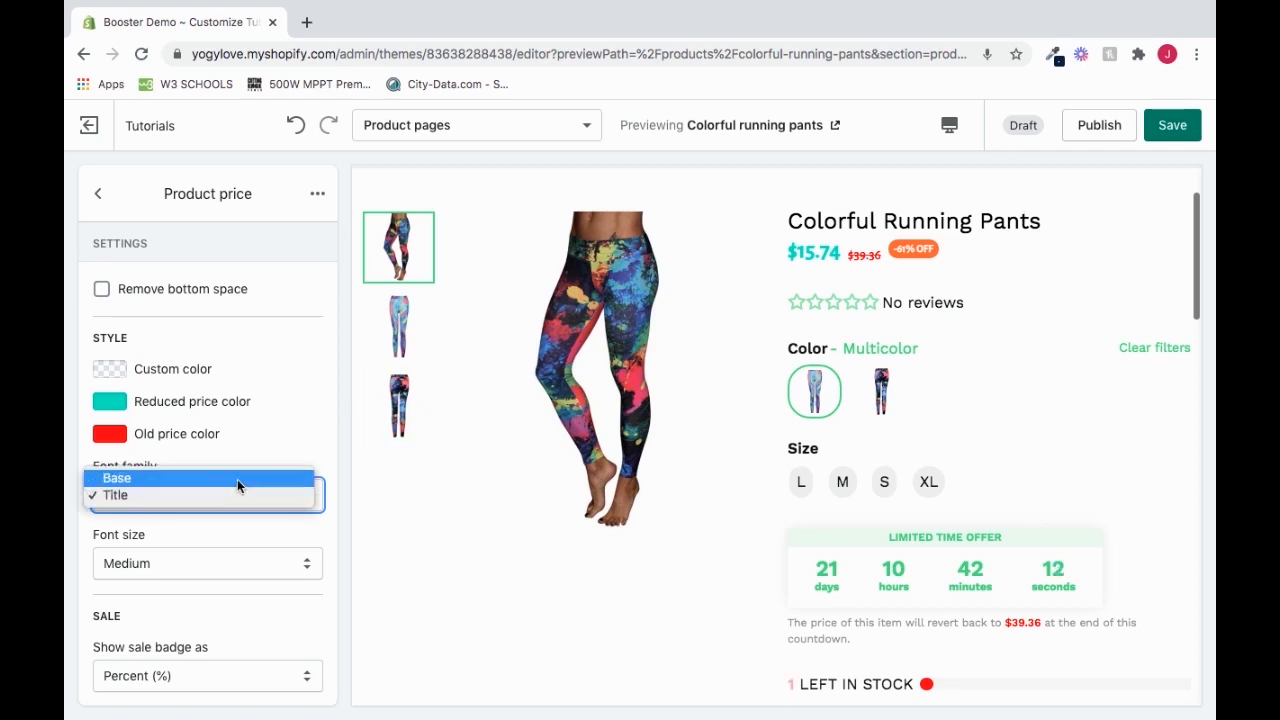
{"action": "key", "text": "Escape"}
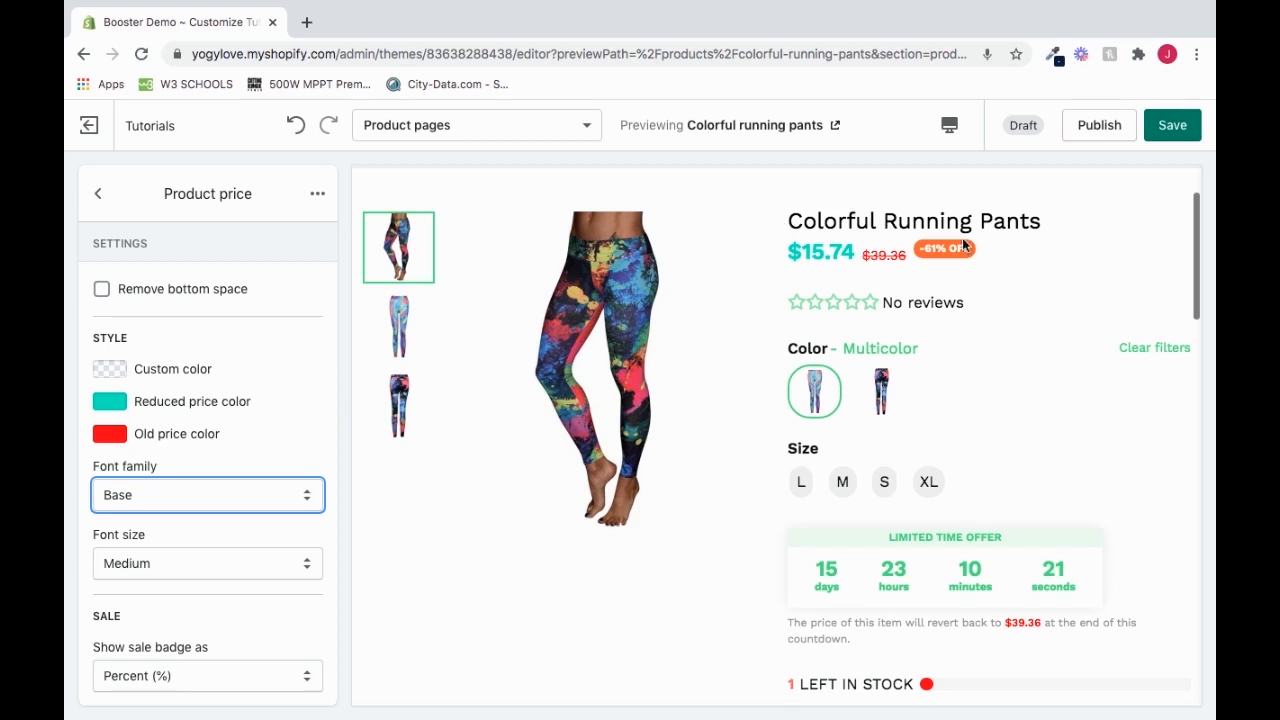
{"action": "left_click", "coordinate": [289, 455]}
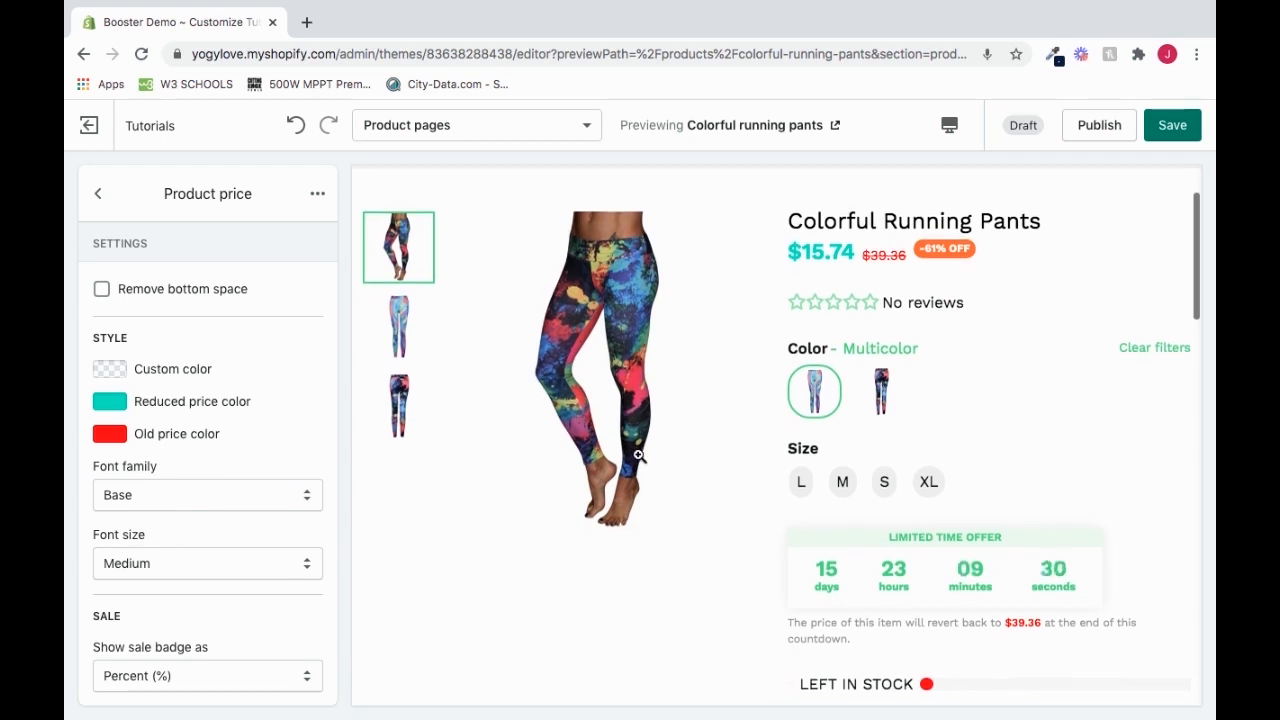
- Try the Big and Base font sizes for the product price
{"action": "left_click_drag", "start_coordinate": [96, 537], "coordinate": [163, 531]}
{"action": "left_click", "coordinate": [163, 531]}
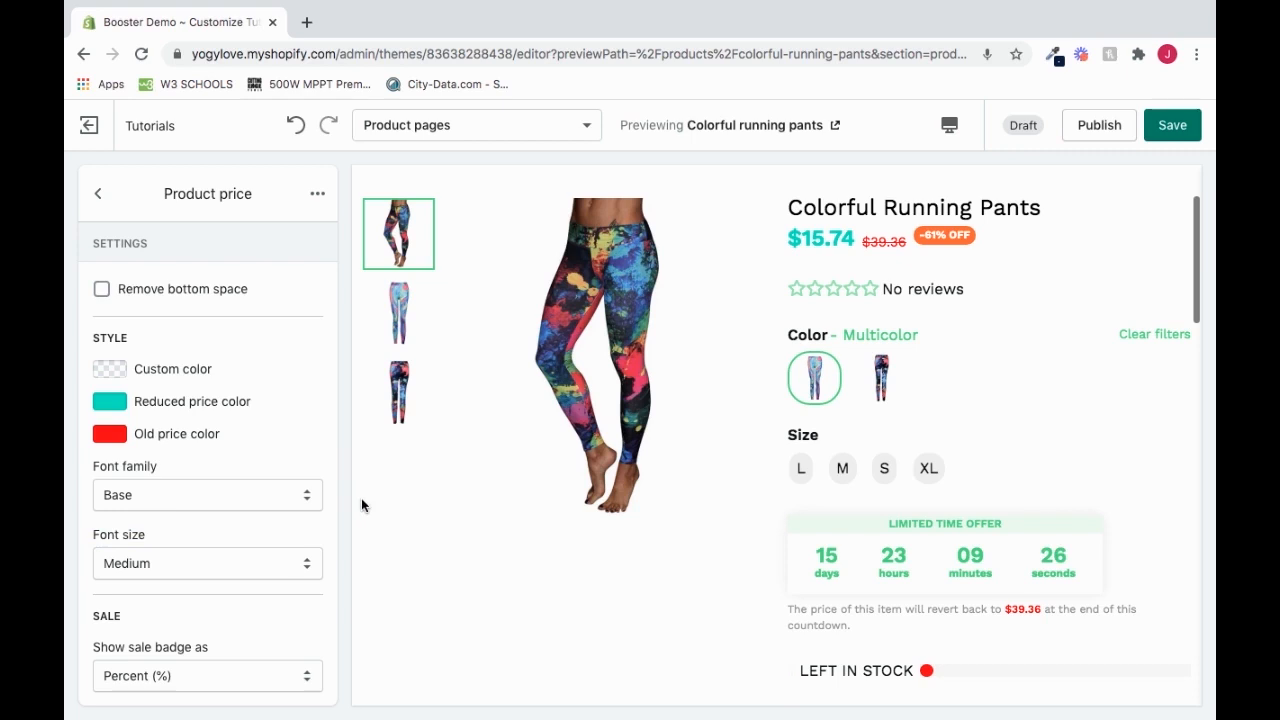
{"action": "left_click", "coordinate": [193, 562]}
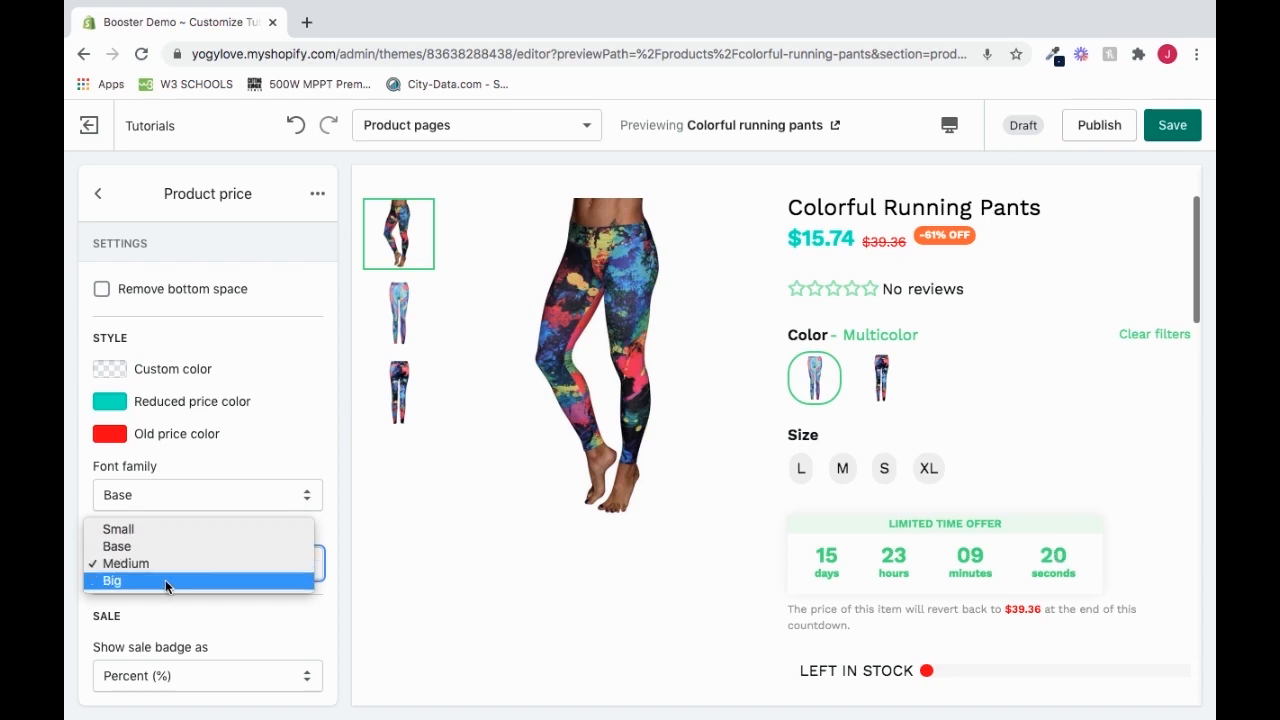
{"action": "left_click", "coordinate": [166, 582]}
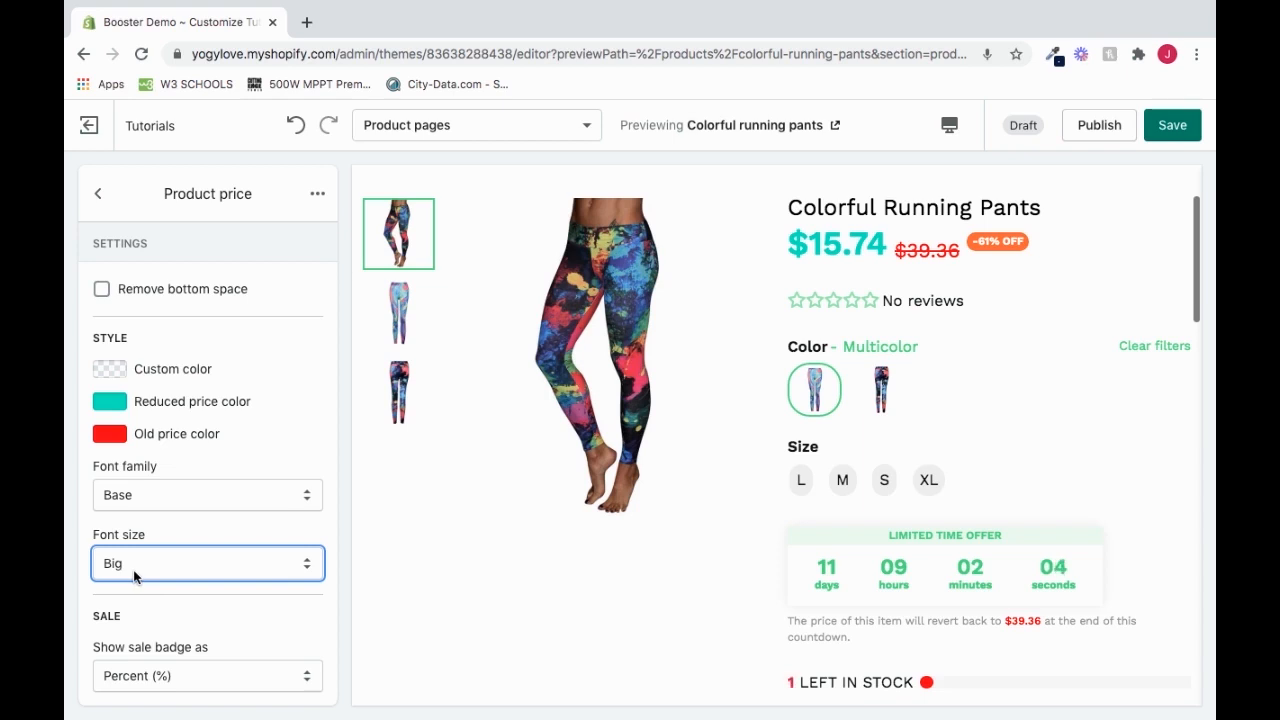
{"action": "left_click", "coordinate": [136, 577]}
{"action": "left_click", "coordinate": [137, 537]}
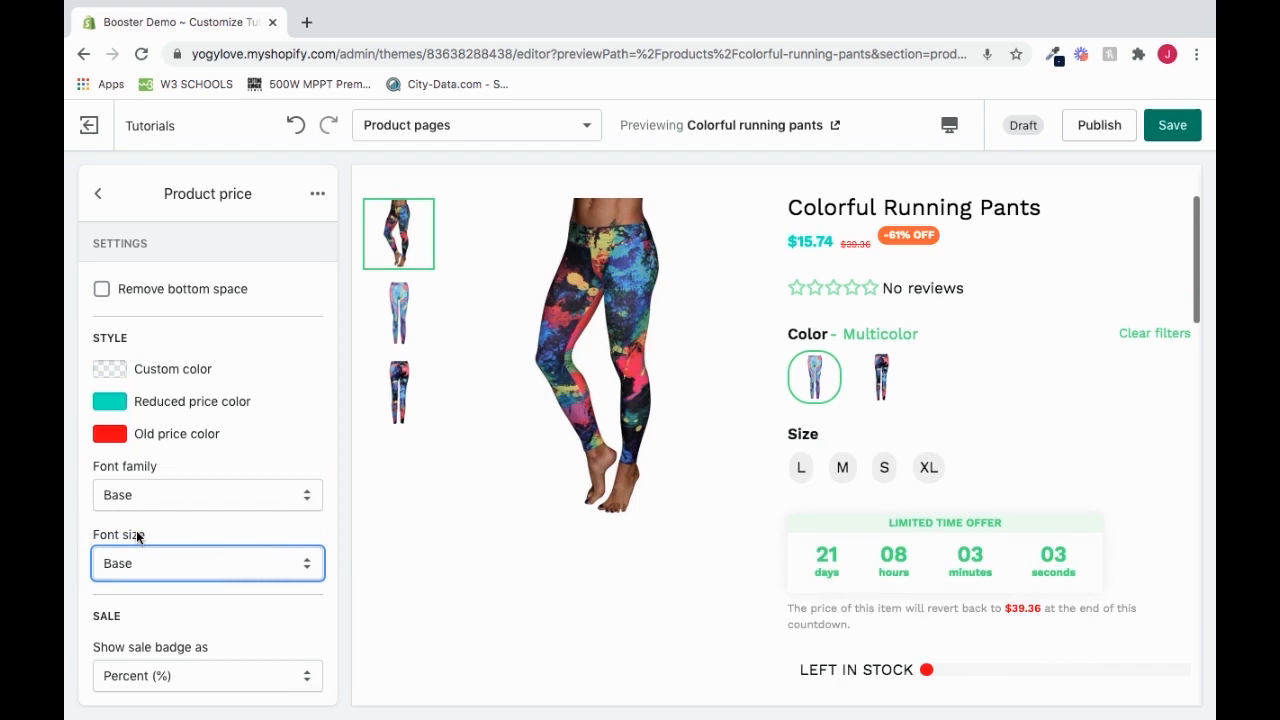
- Try the Small font size for the product price and return it to Medium
{"action": "left_click", "coordinate": [133, 558]}
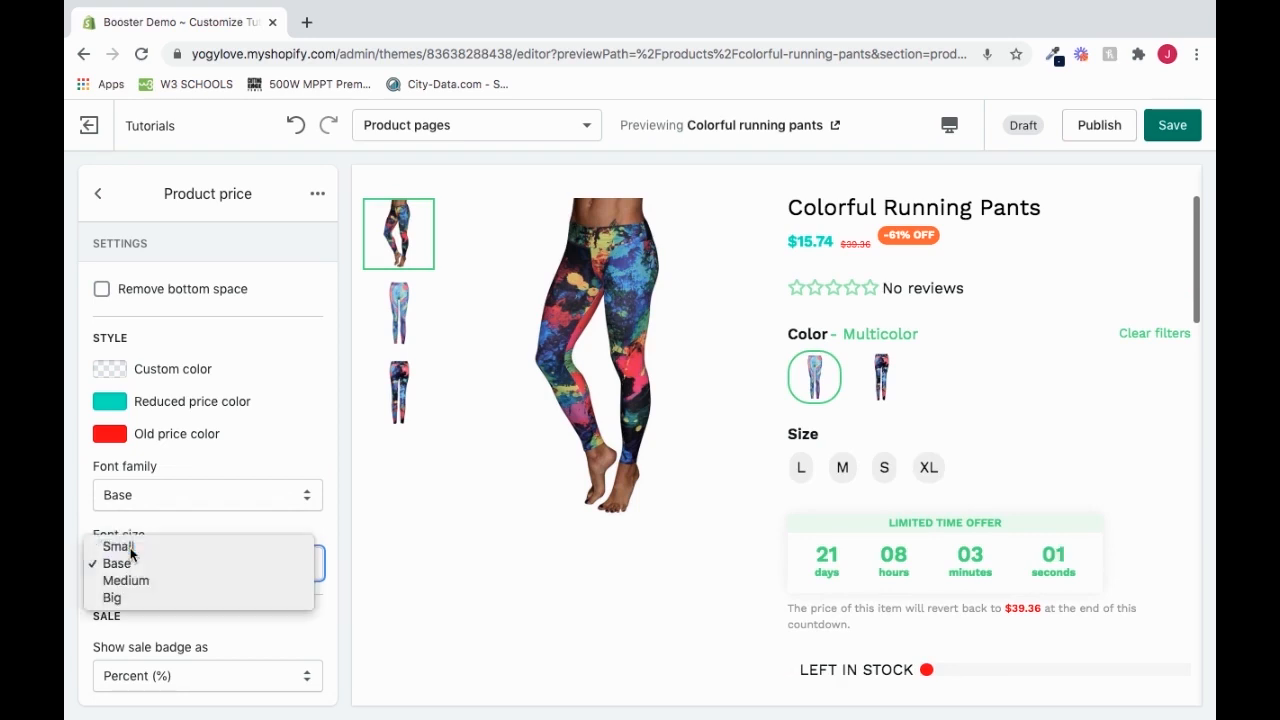
{"action": "left_click", "coordinate": [130, 546]}
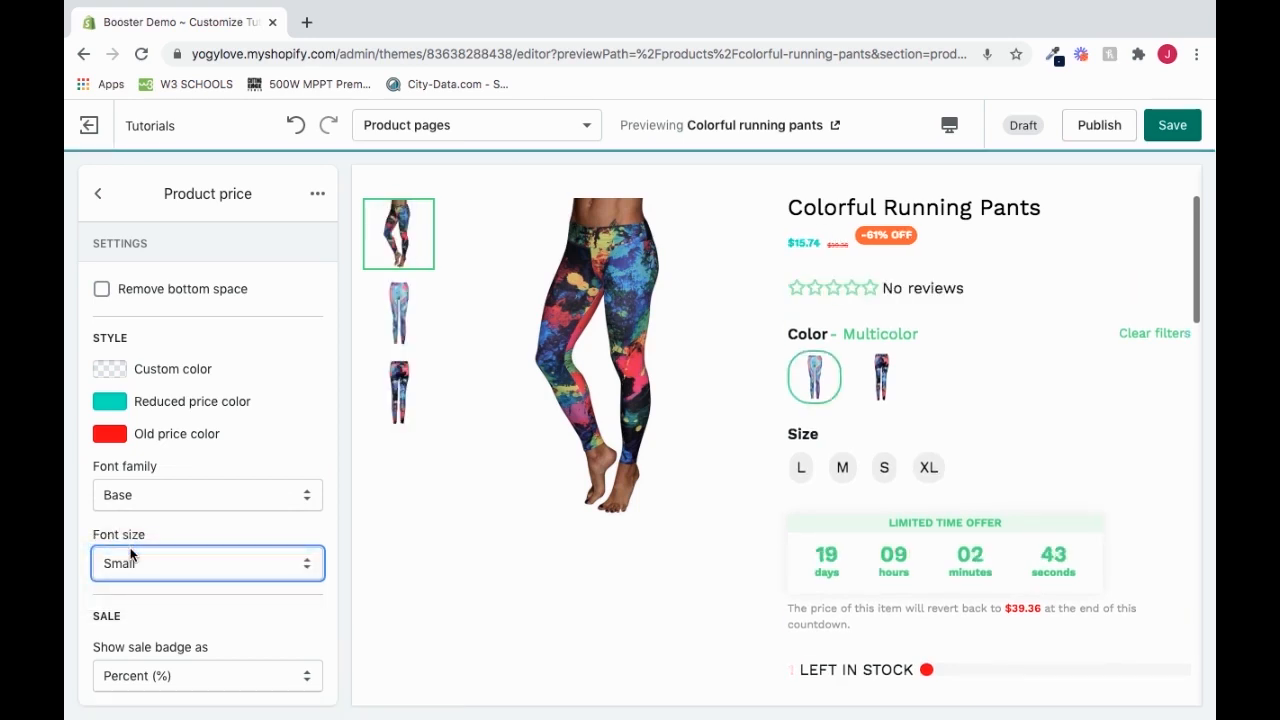
{"action": "left_click", "coordinate": [152, 557]}
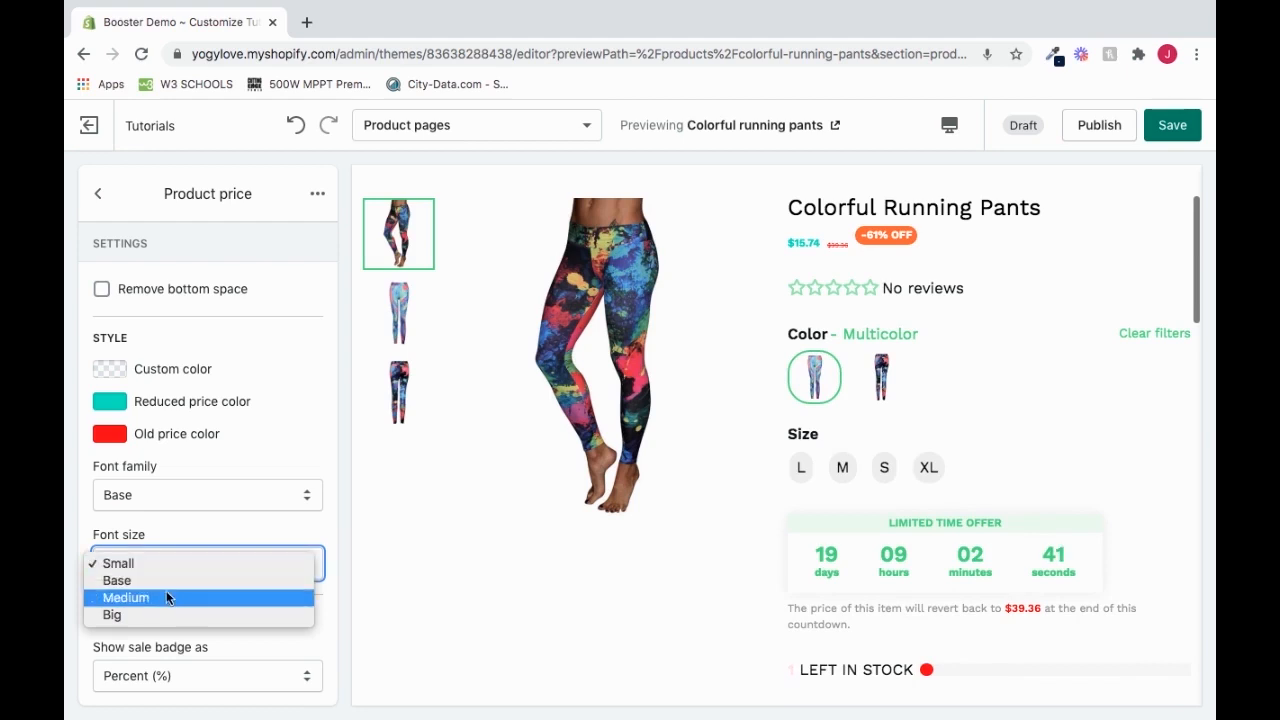
{"action": "left_click", "coordinate": [168, 598]}
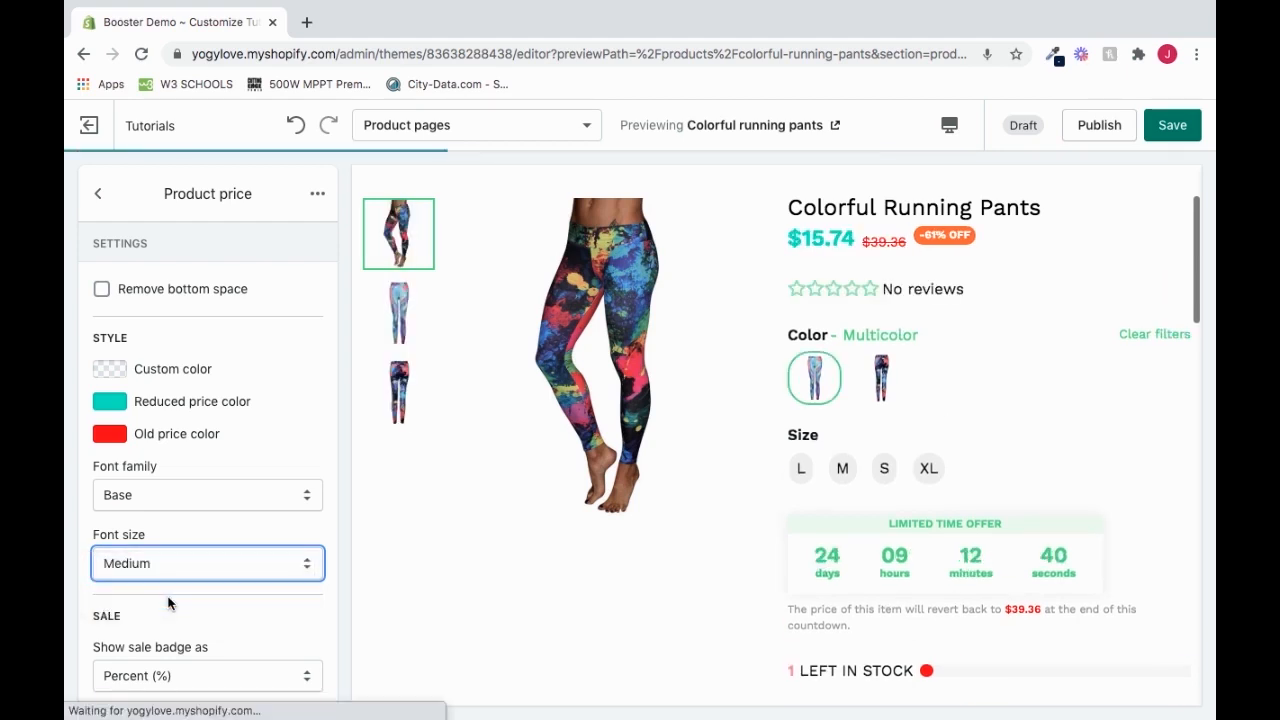
{"action": "left_click", "coordinate": [209, 597]}
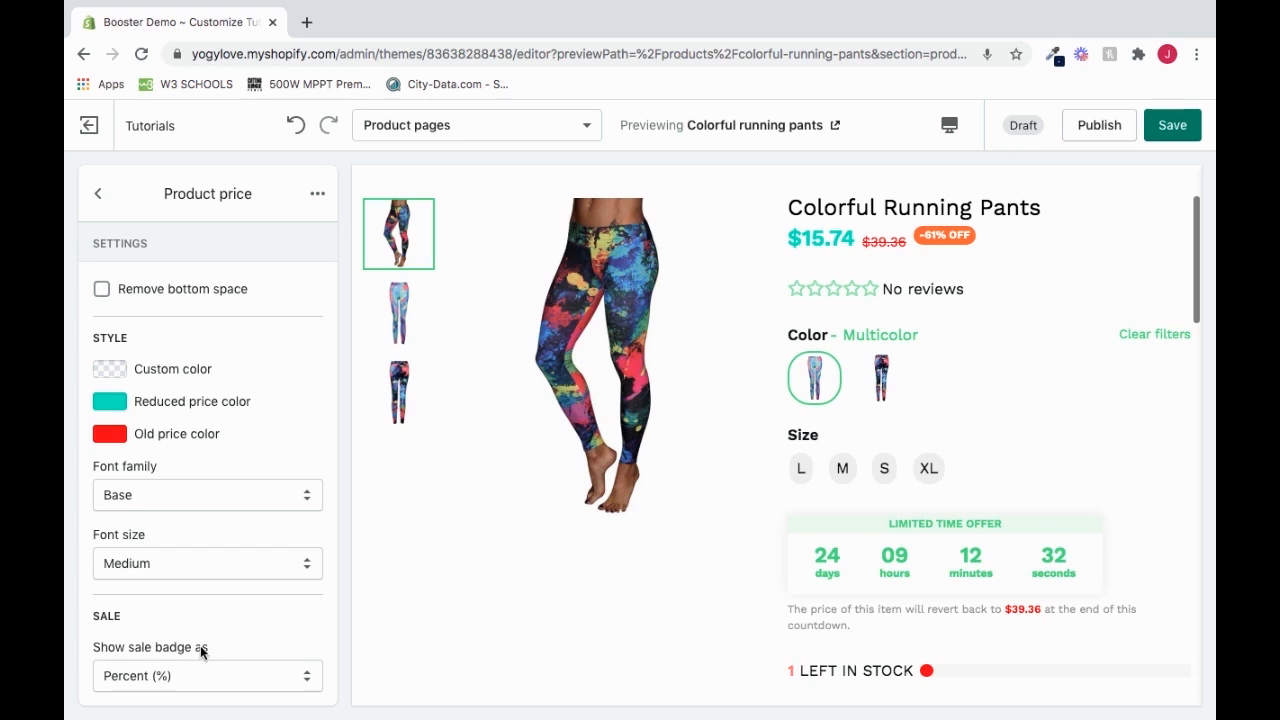
- Try showing the sale badge as Money amount and as Only 'SALE' text
{"action": "left_click", "coordinate": [182, 684]}
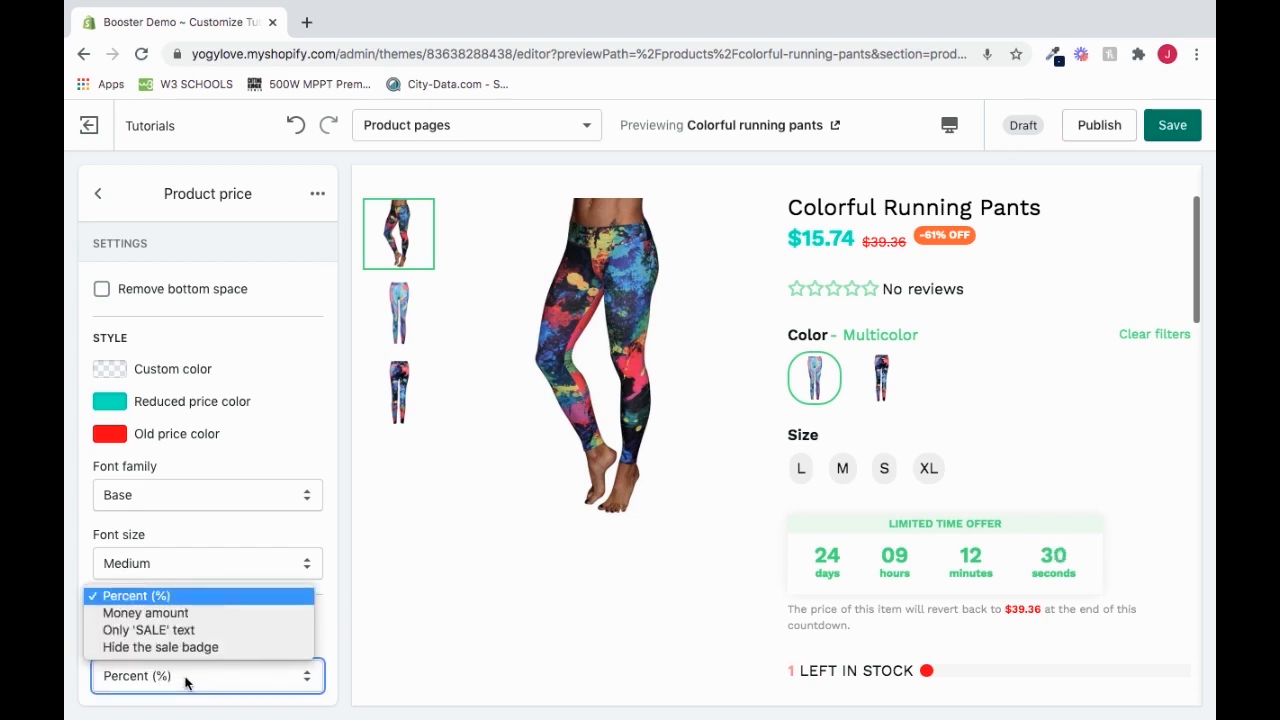
{"action": "left_click", "coordinate": [198, 613]}
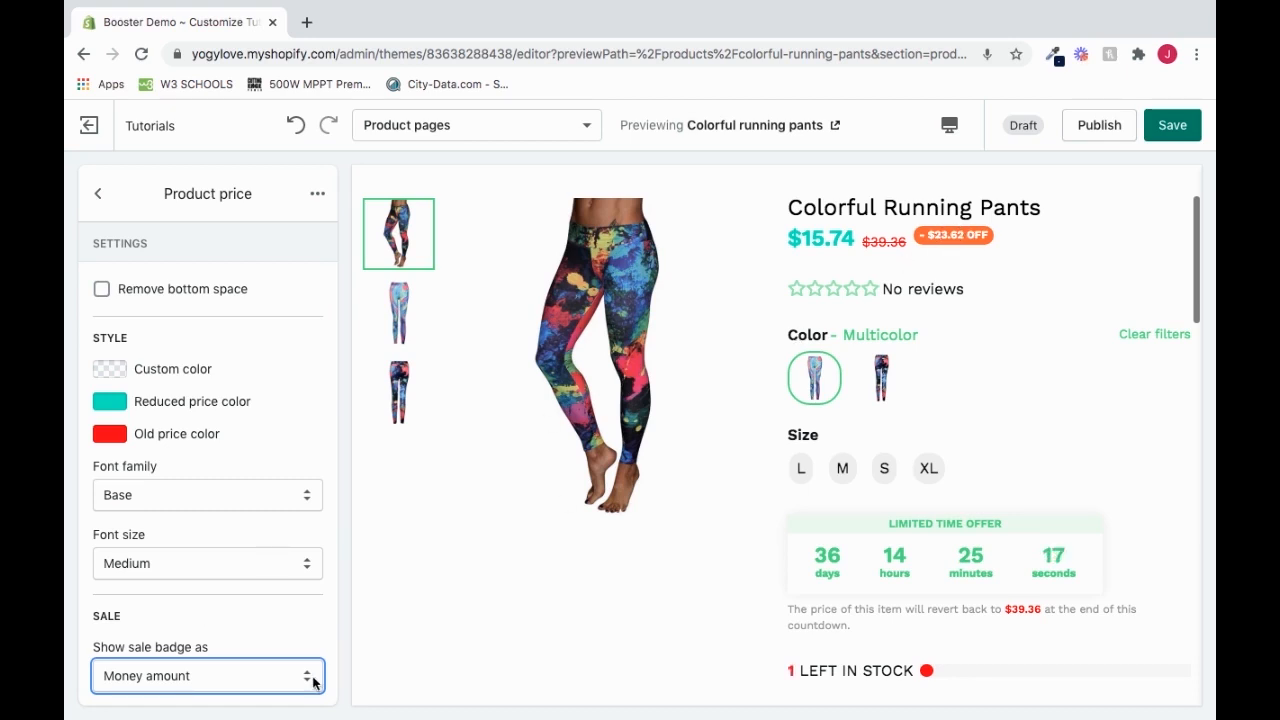
{"action": "left_click", "coordinate": [268, 680]}
{"action": "left_click", "coordinate": [240, 632]}
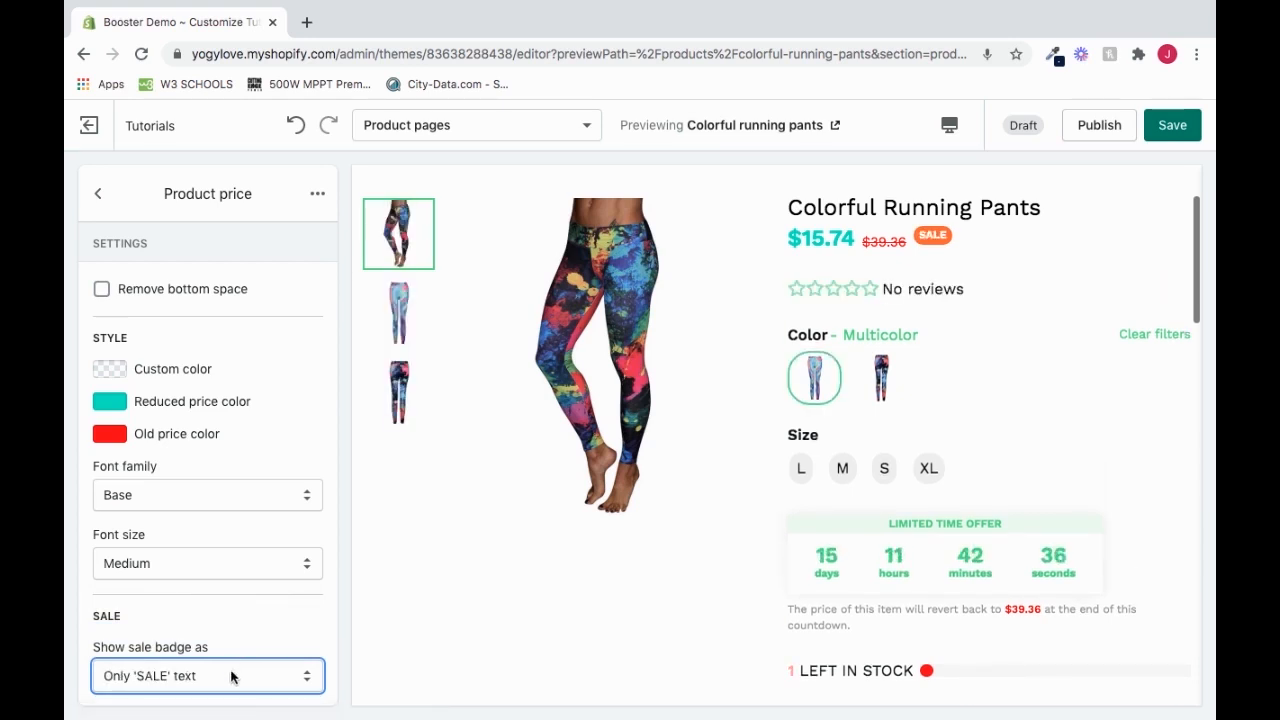
- Set the product price's sale badge display to Hide the sale badge
{"action": "left_click", "coordinate": [232, 677]}
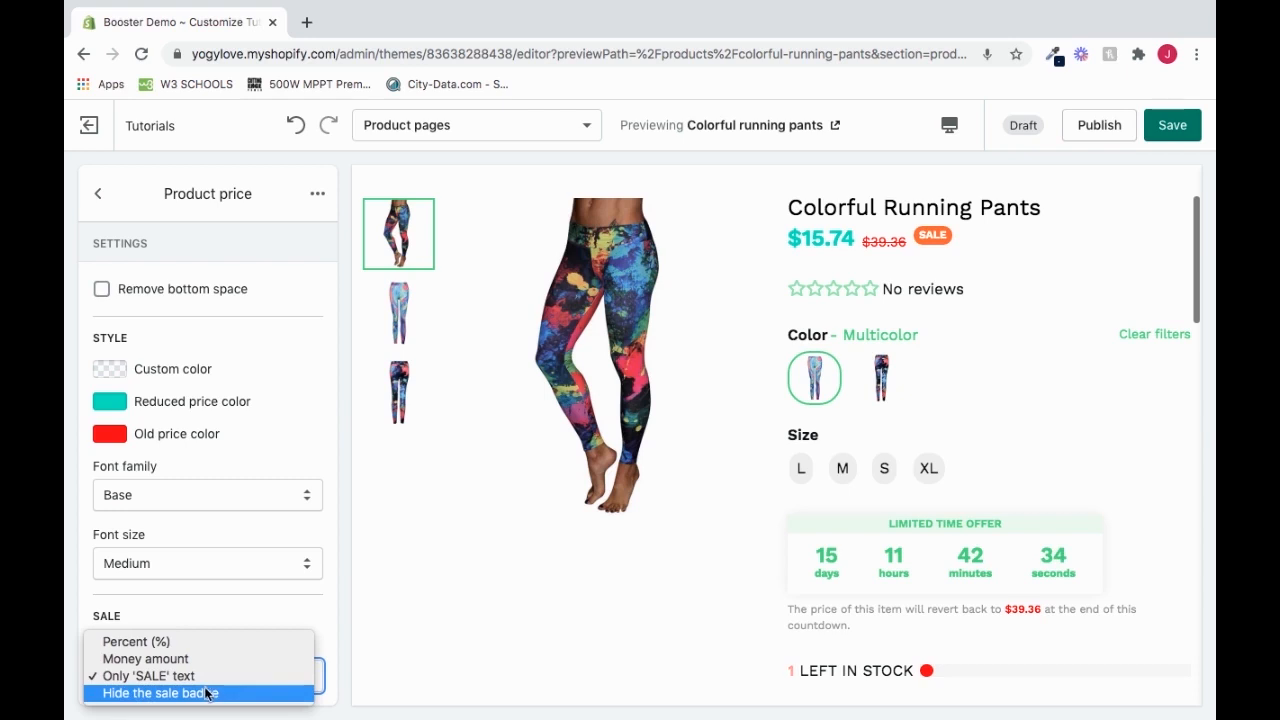
{"action": "left_click", "coordinate": [207, 693]}
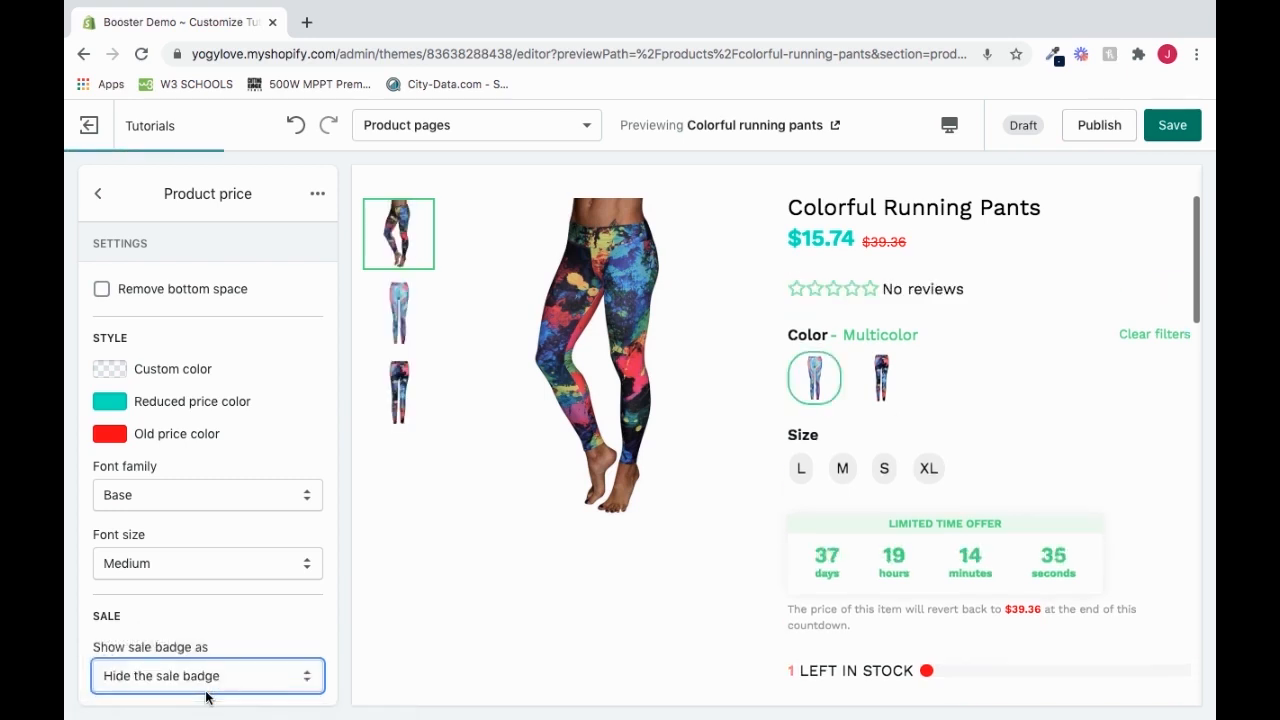
- Show the product price's sale badge again instead of hiding it
{"action": "left_click", "coordinate": [207, 680]}
{"action": "left_click", "coordinate": [134, 629]}
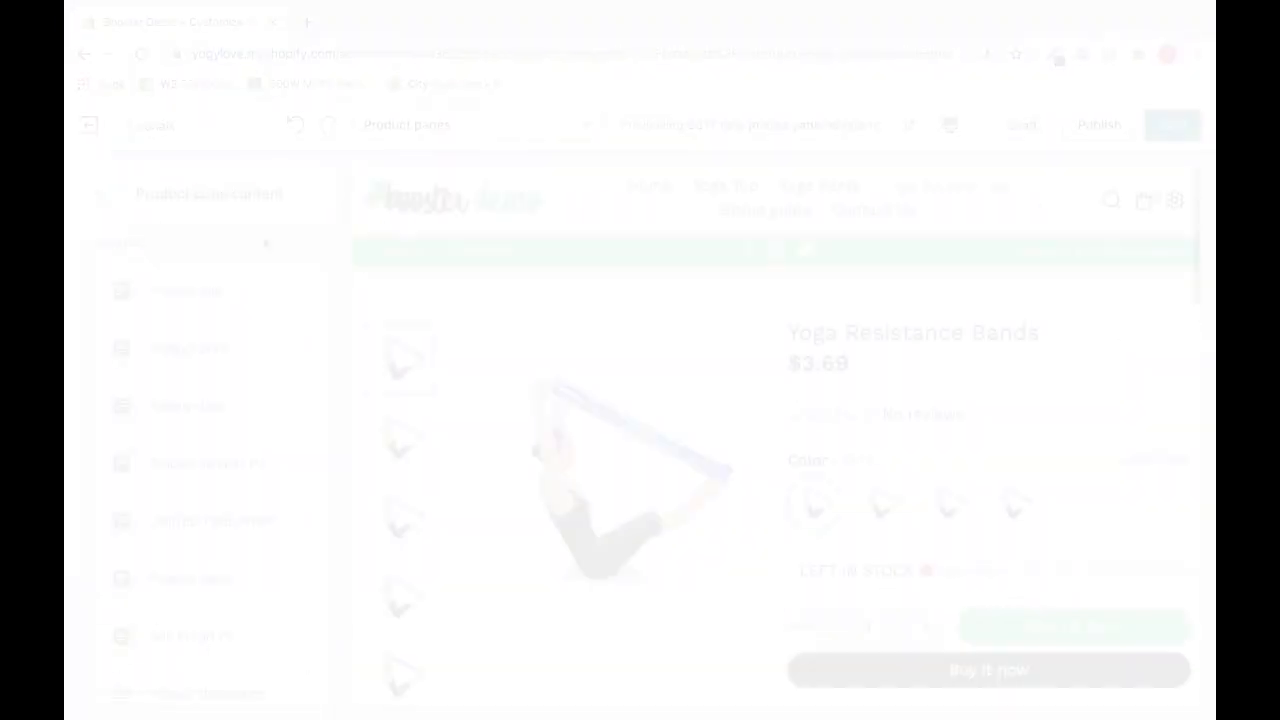
- Check the settings of the Review stars block and return to the product pages section list
{"action": "left_click", "coordinate": [246, 408]}
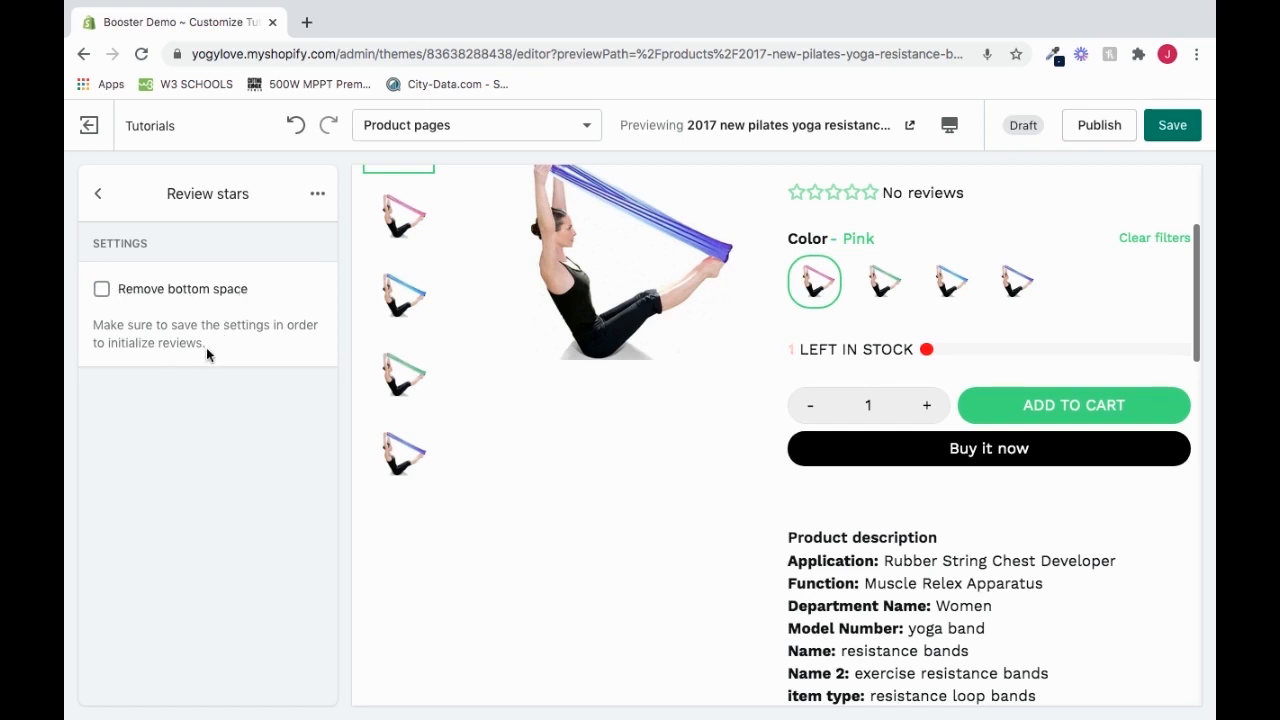
{"action": "left_click", "coordinate": [98, 198]}
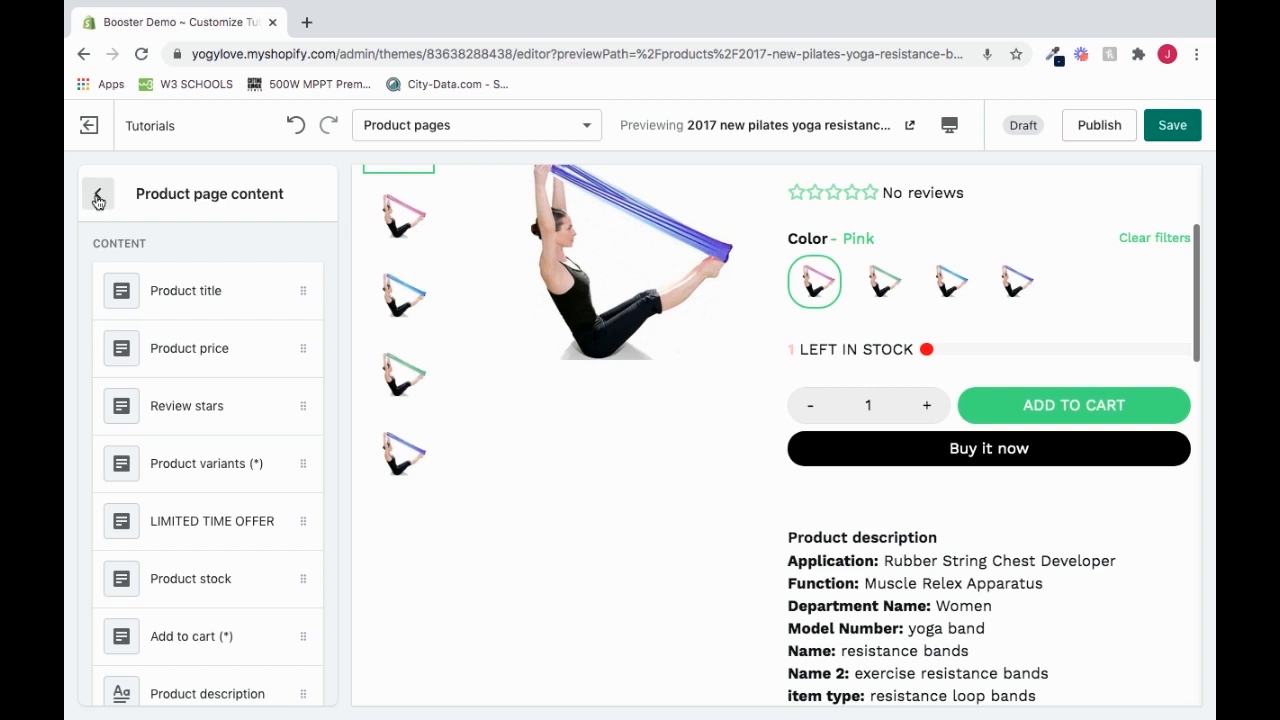
{"action": "left_click", "coordinate": [98, 200]}
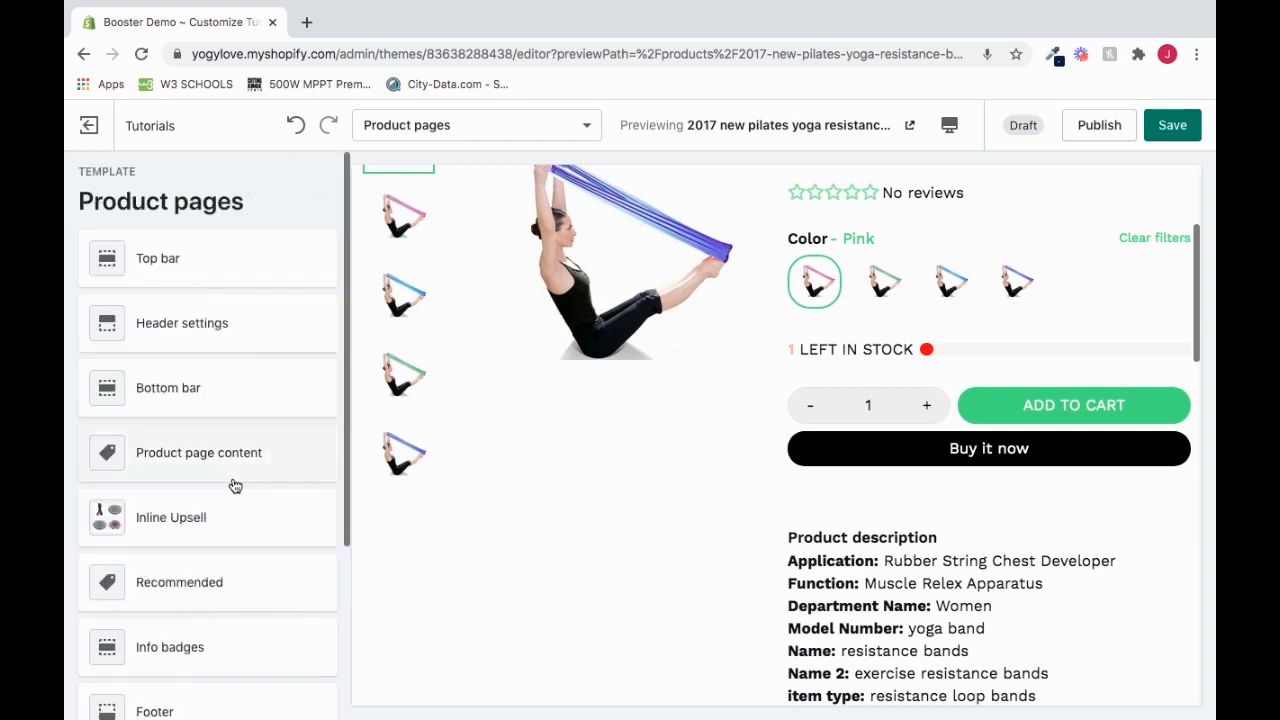
- Open the Reviews [APP] theme settings and examine the available review app choices, keeping Shopify reviews
{"action": "scroll", "coordinate": [234, 486], "scroll_direction": "down", "scroll_amount": 5}
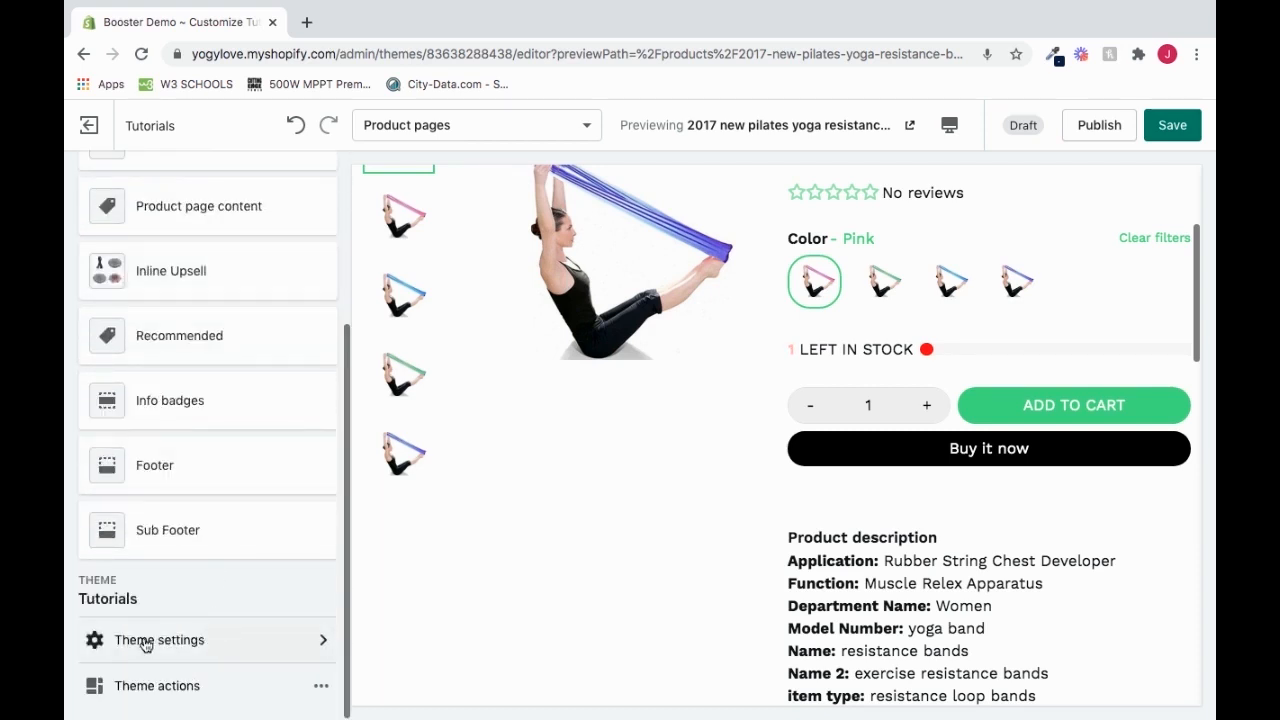
{"action": "left_click", "coordinate": [246, 647]}
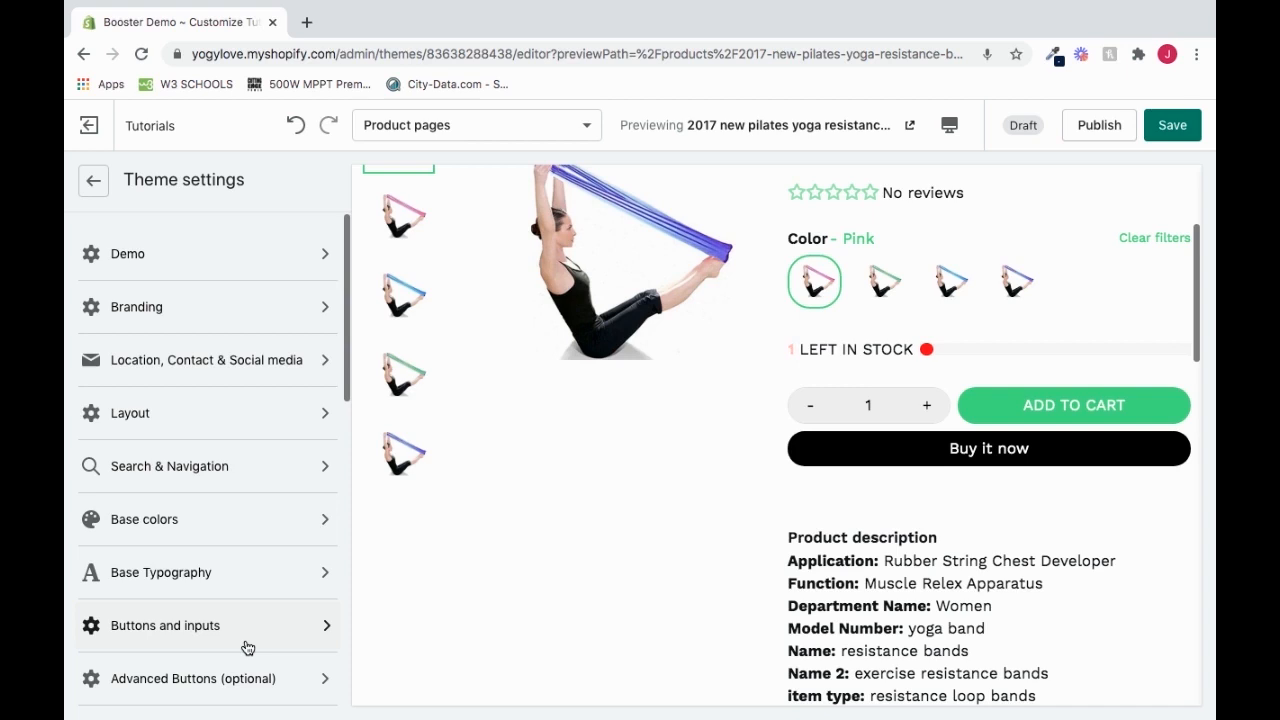
{"action": "scroll", "coordinate": [247, 647], "scroll_direction": "down", "scroll_amount": 6}
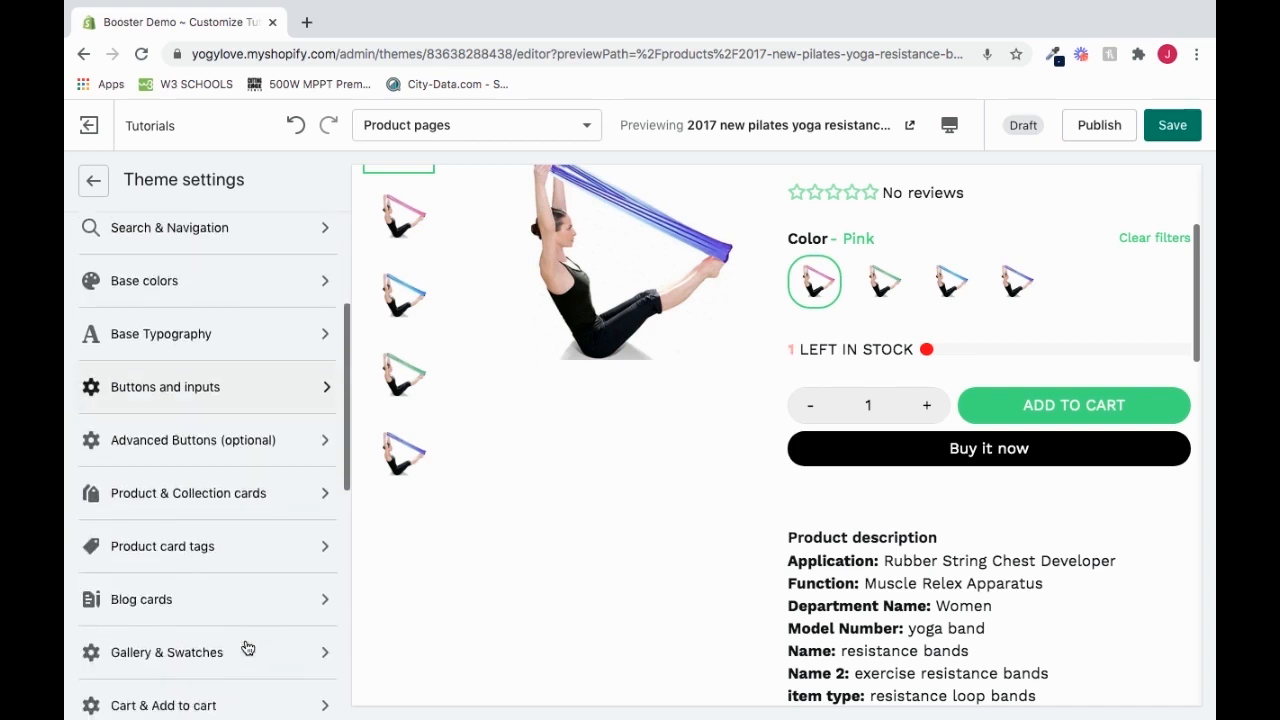
{"action": "scroll", "coordinate": [247, 647], "scroll_direction": "down", "scroll_amount": 7}
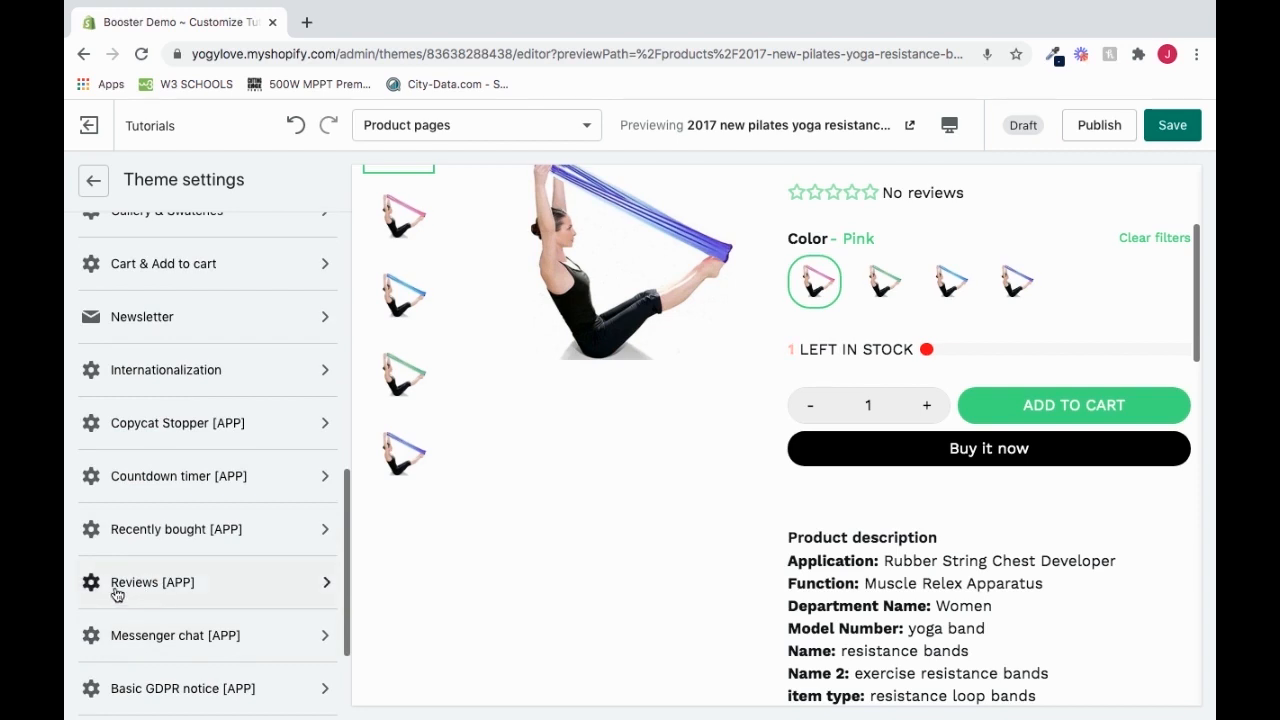
{"action": "left_click", "coordinate": [172, 590]}
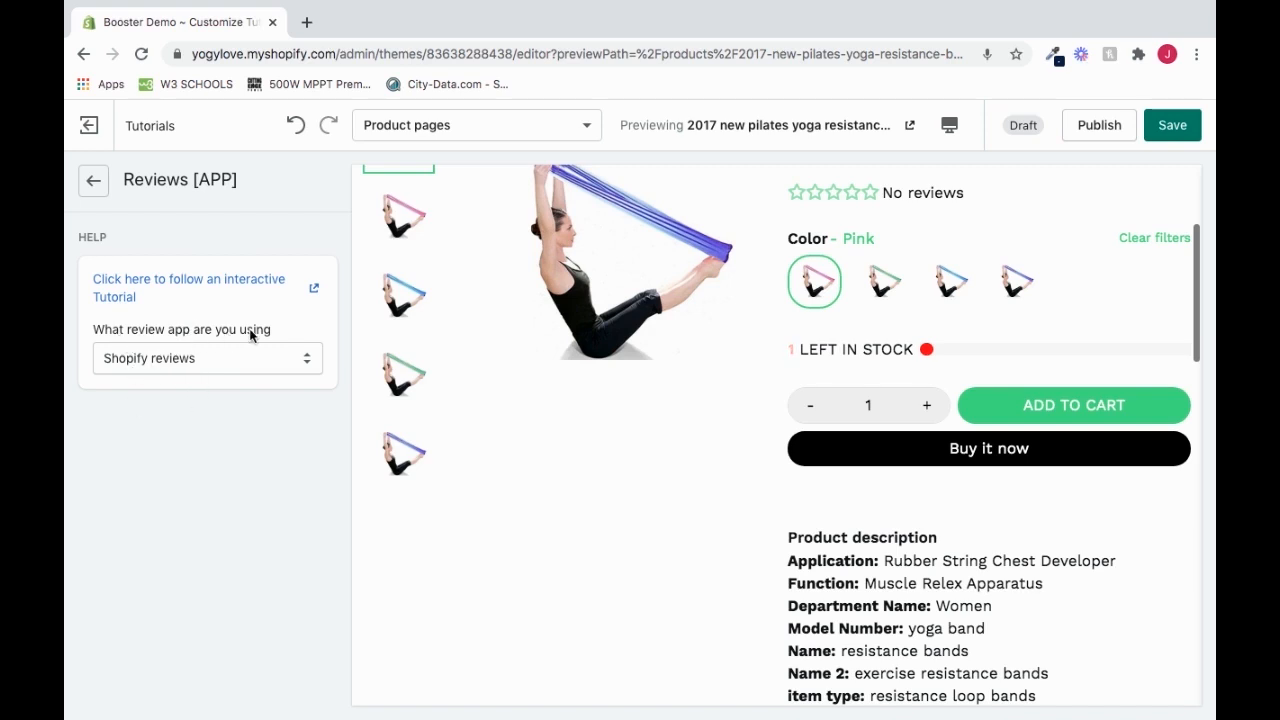
{"action": "left_click", "coordinate": [227, 358]}
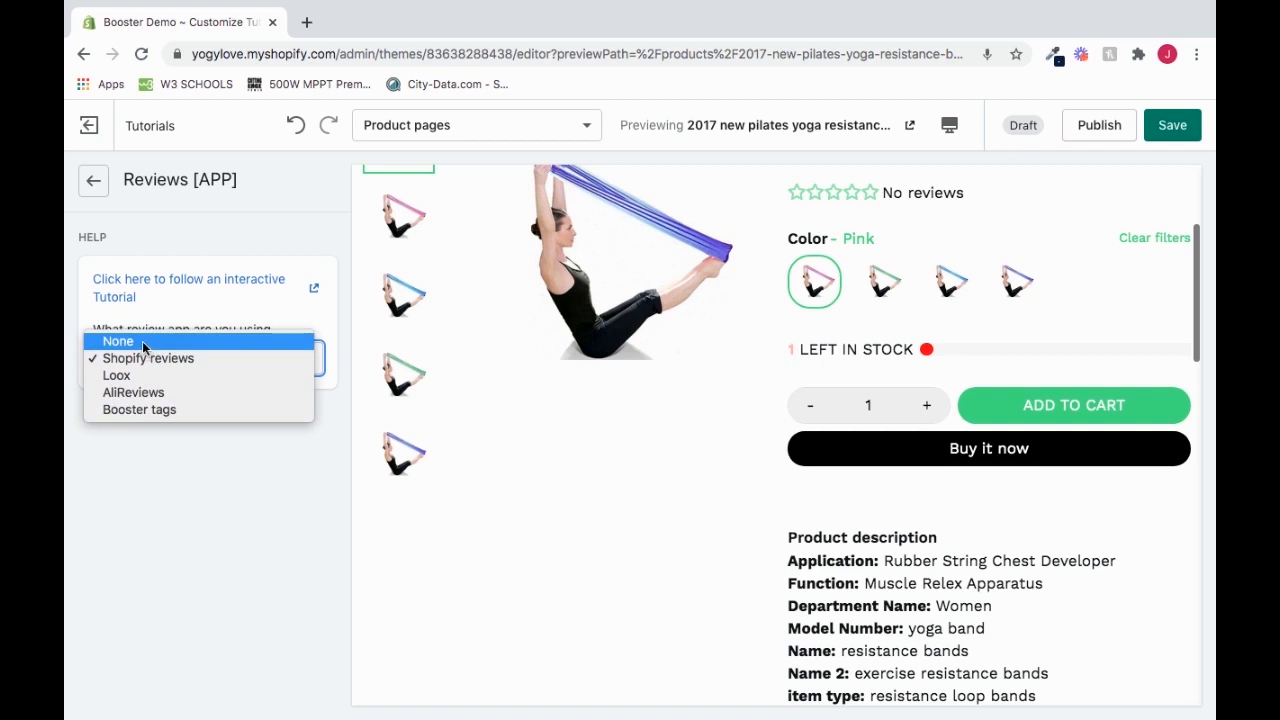
{"action": "left_click", "coordinate": [167, 485]}
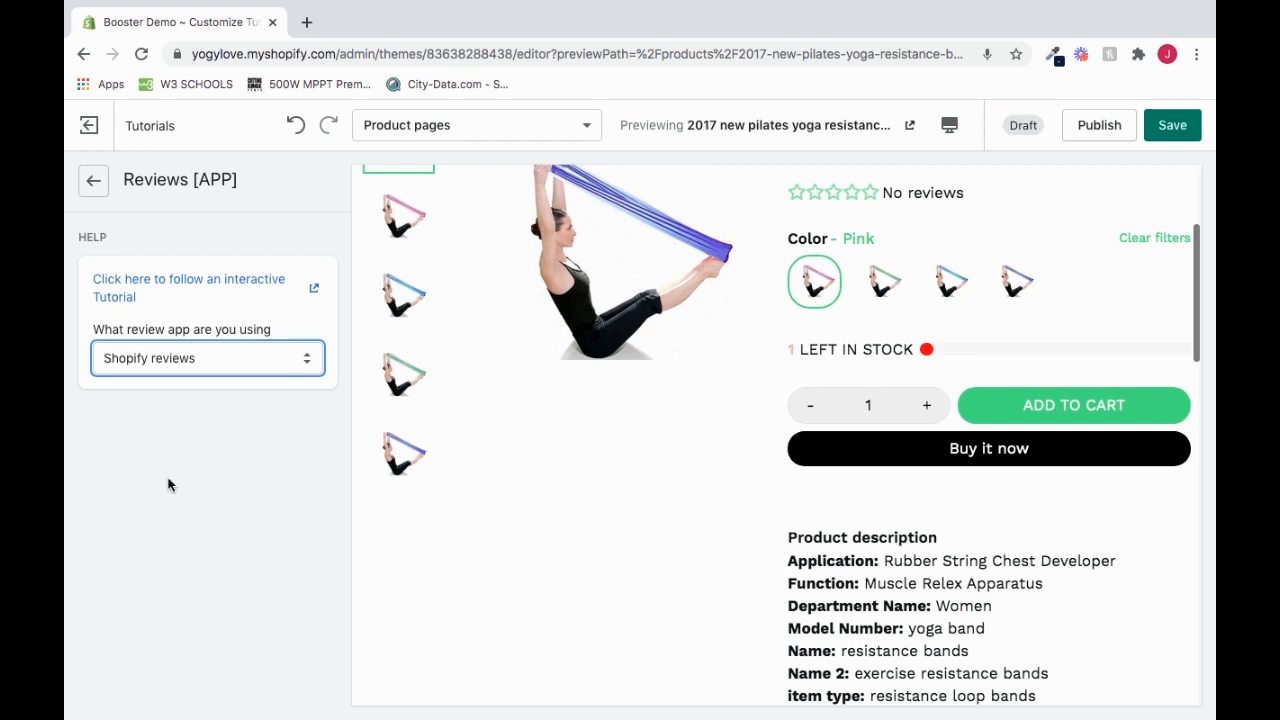
- Open the Countdown timer [APP] theme settings and review the enable, time and maximum randomization options
{"action": "left_click", "coordinate": [93, 181]}
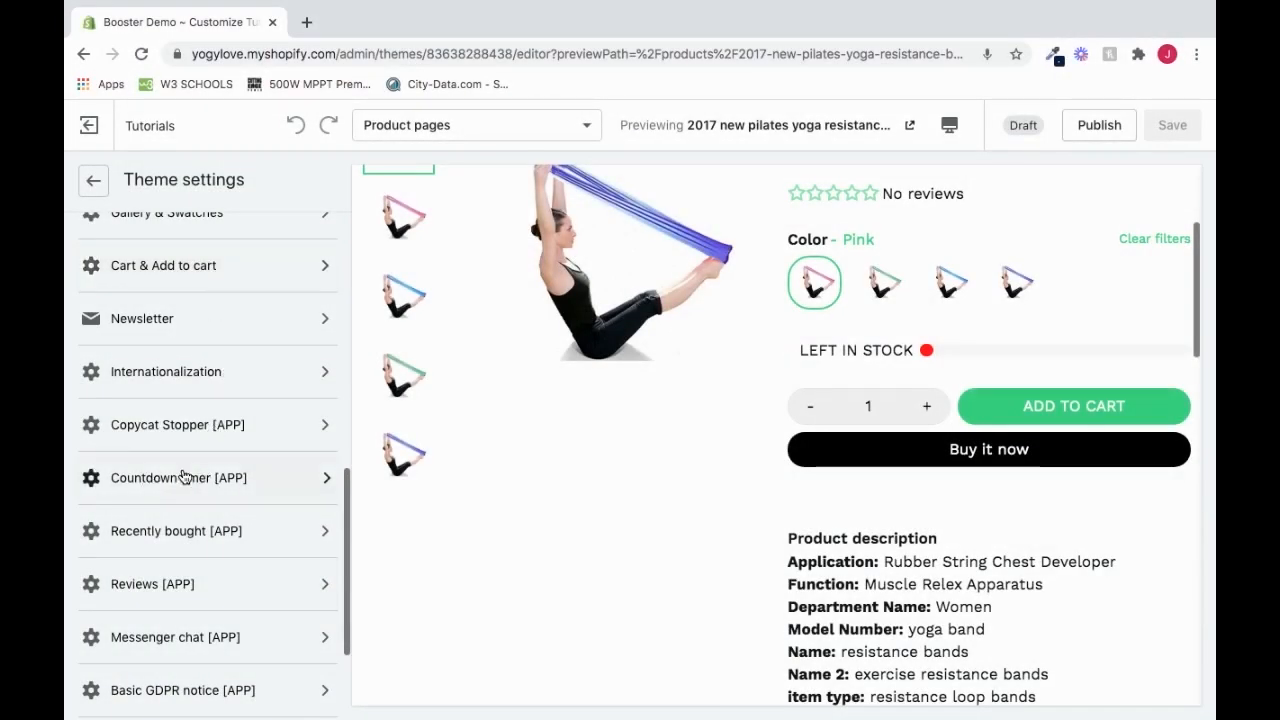
{"action": "left_click", "coordinate": [199, 472]}
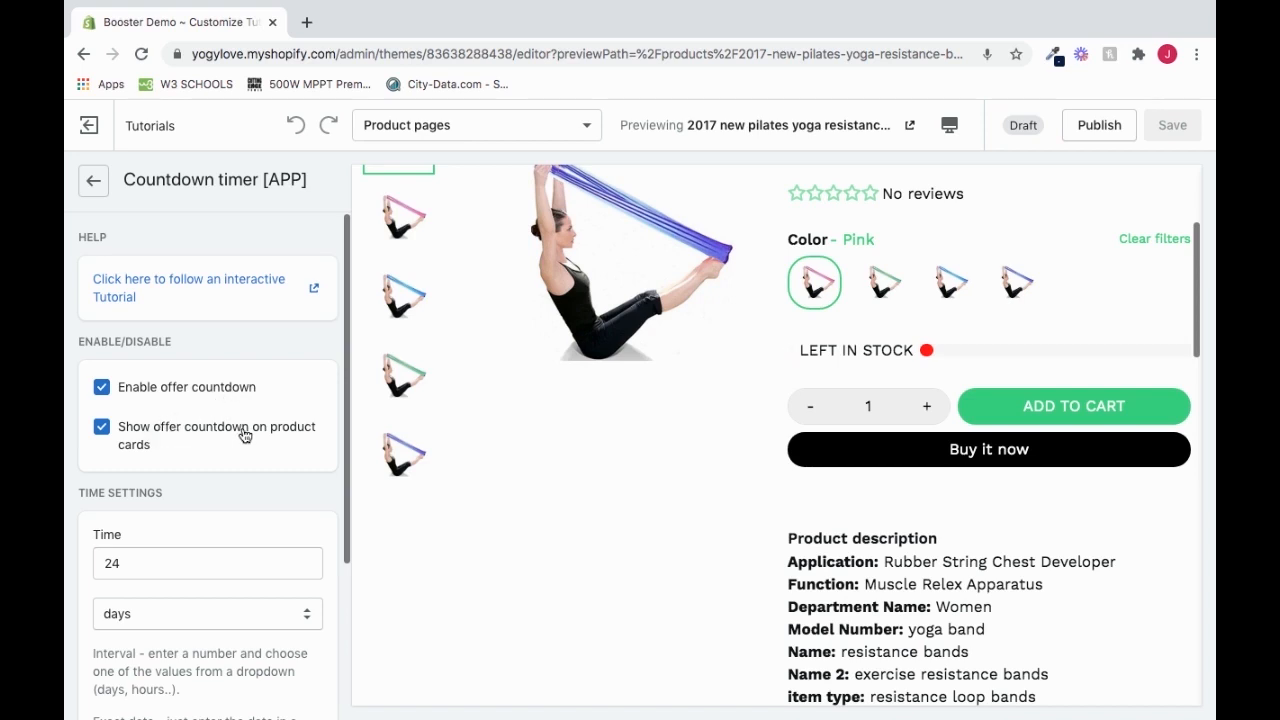
{"action": "scroll", "coordinate": [218, 520], "scroll_direction": "down", "scroll_amount": 3}
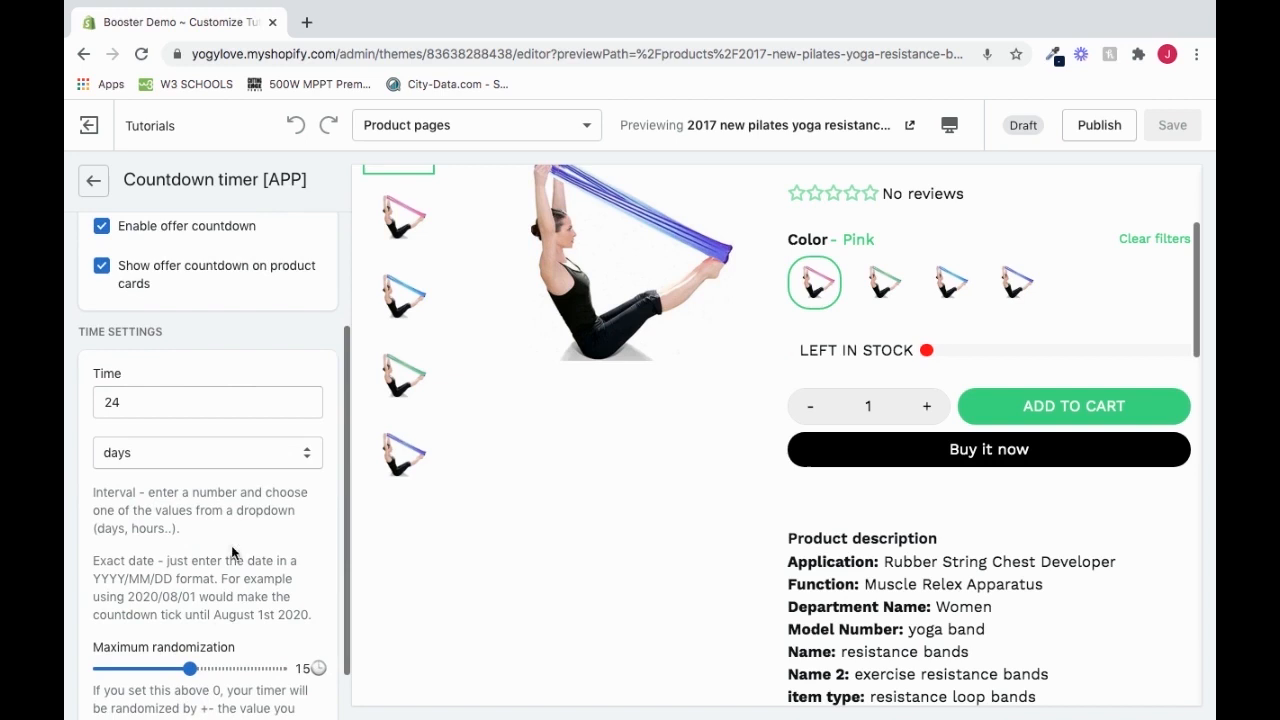
{"action": "scroll", "coordinate": [213, 628], "scroll_direction": "down", "scroll_amount": 1}
{"action": "scroll", "coordinate": [213, 628], "scroll_direction": "up", "scroll_amount": 4}
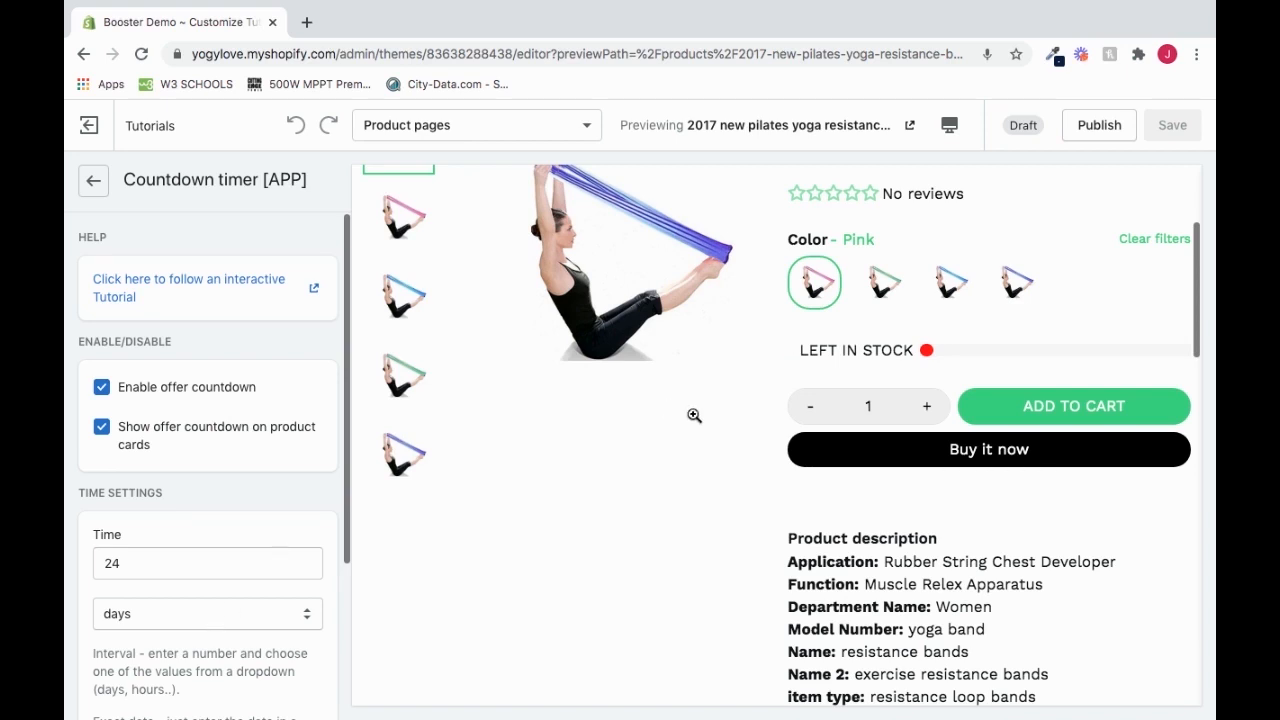
- Switch the preview to the Home page and look at the offer countdowns on the product cards
{"action": "scroll", "coordinate": [694, 417], "scroll_direction": "up", "scroll_amount": 3}
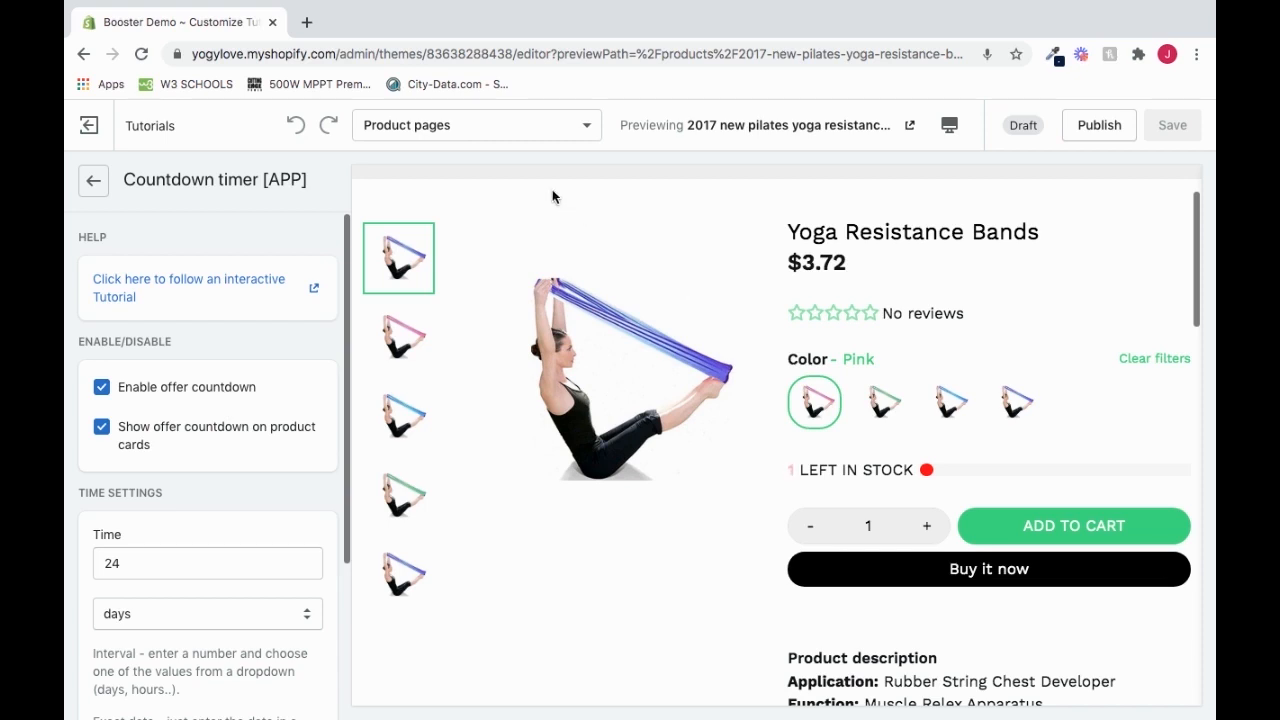
{"action": "left_click", "coordinate": [511, 137]}
{"action": "scroll", "coordinate": [516, 184], "scroll_direction": "up", "scroll_amount": 1}
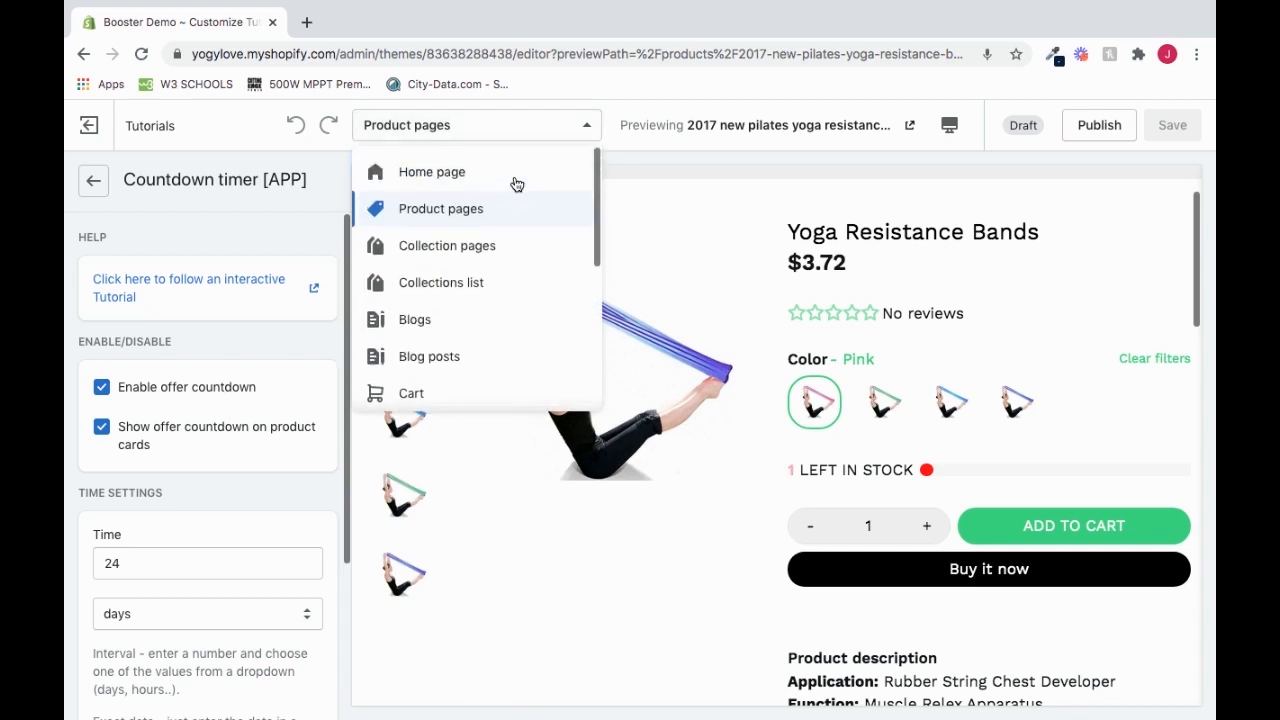
{"action": "left_click", "coordinate": [486, 174]}
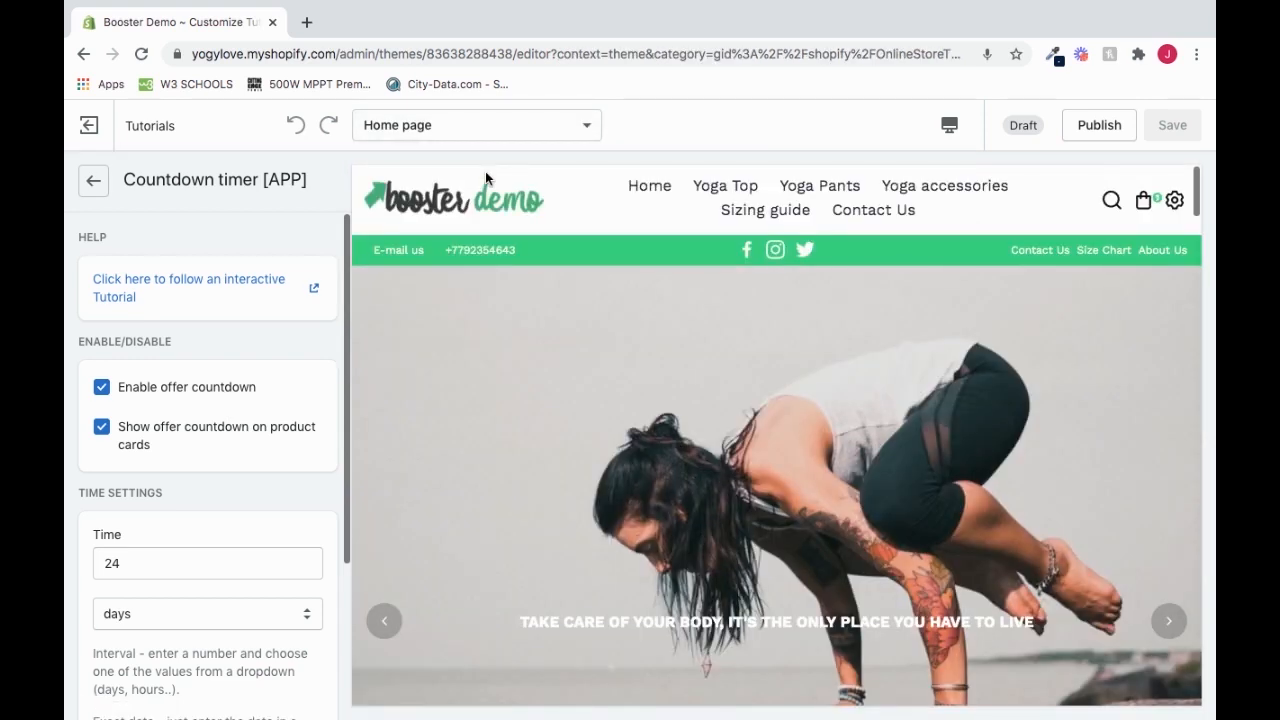
{"action": "scroll", "coordinate": [613, 507], "scroll_direction": "down", "scroll_amount": 3}
{"action": "scroll", "coordinate": [613, 508], "scroll_direction": "down", "scroll_amount": 10}
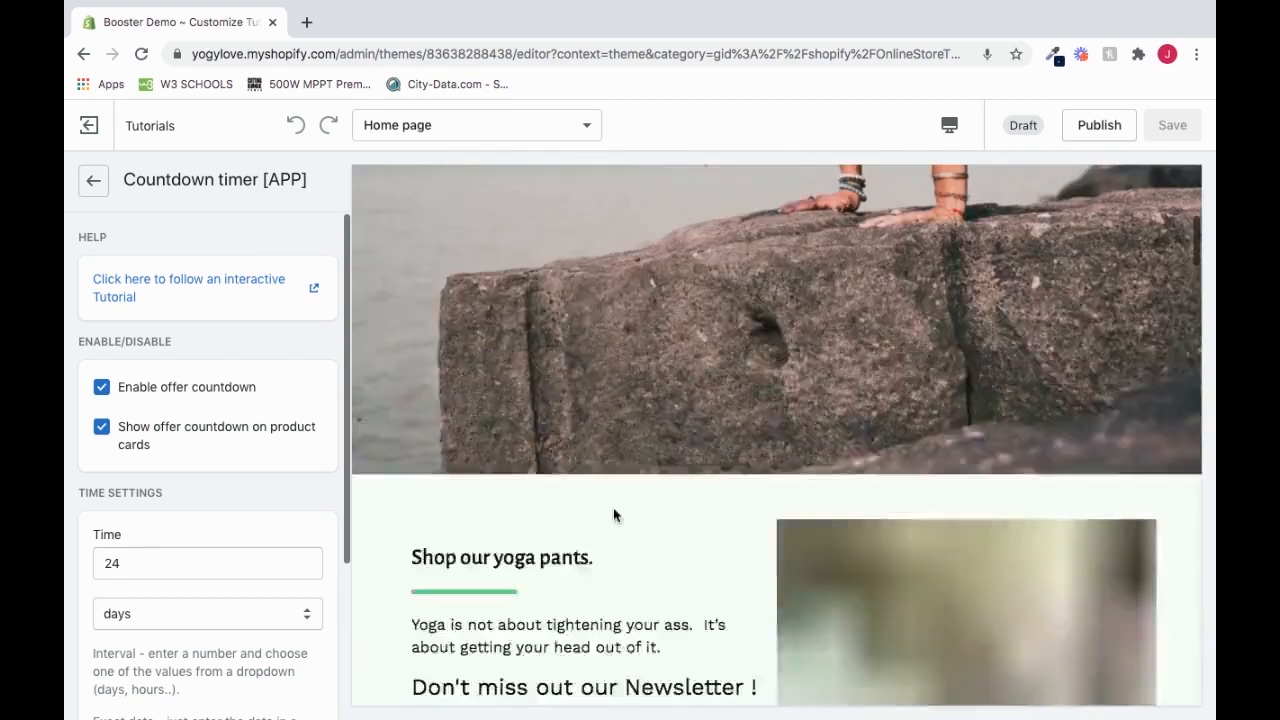
{"action": "scroll", "coordinate": [616, 516], "scroll_direction": "down", "scroll_amount": 1}
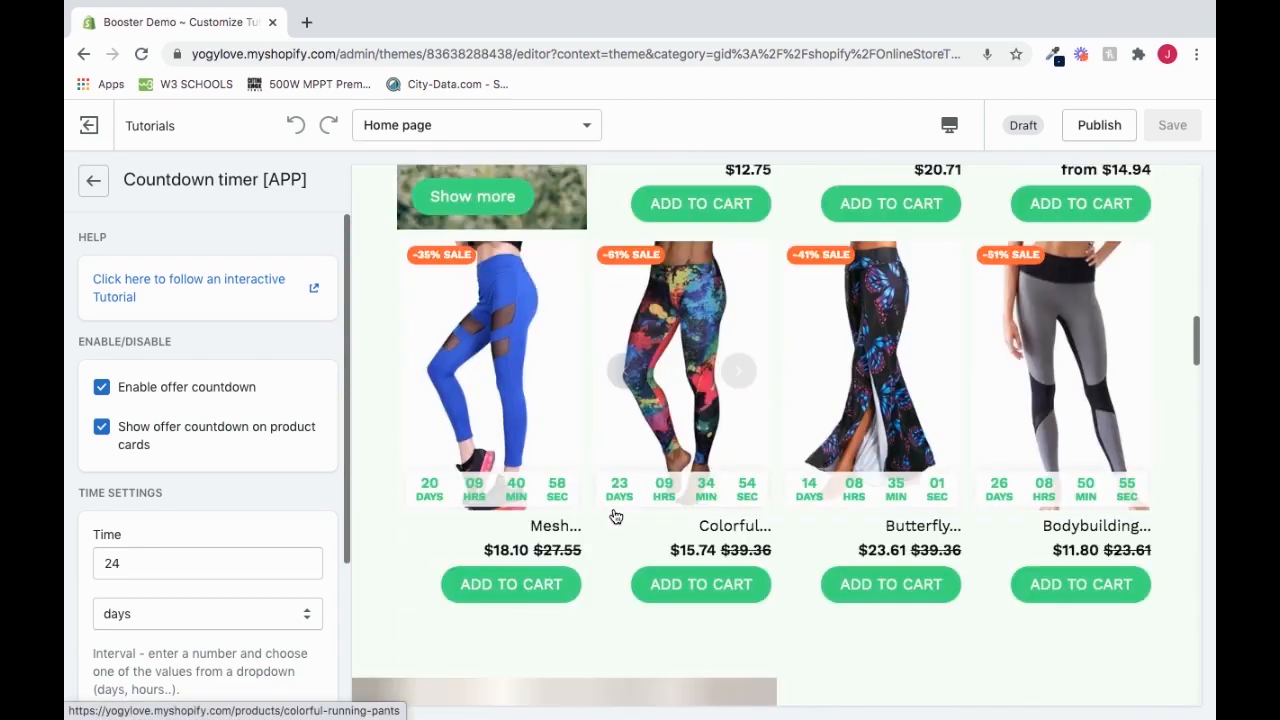
- Preview the Mesh yoga pants product page and look at its limited time offer countdown
{"action": "left_click", "coordinate": [548, 534]}
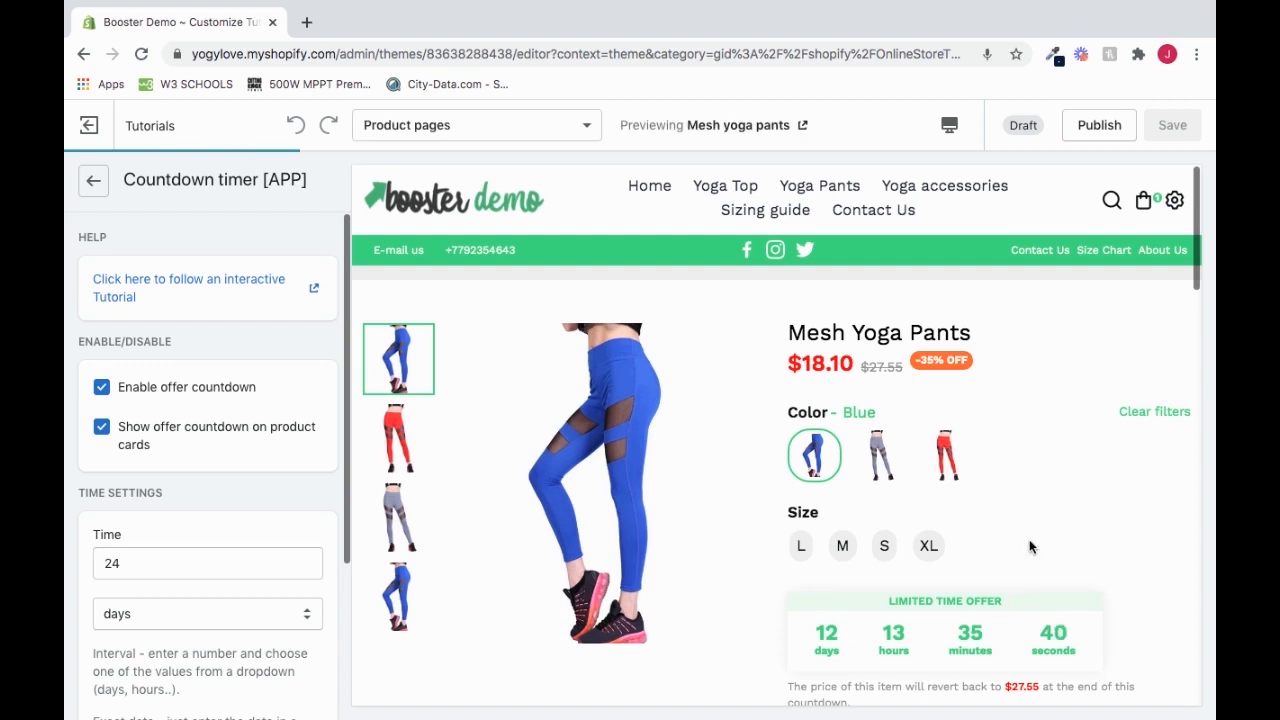
{"action": "scroll", "coordinate": [1029, 545], "scroll_direction": "down", "scroll_amount": 1}
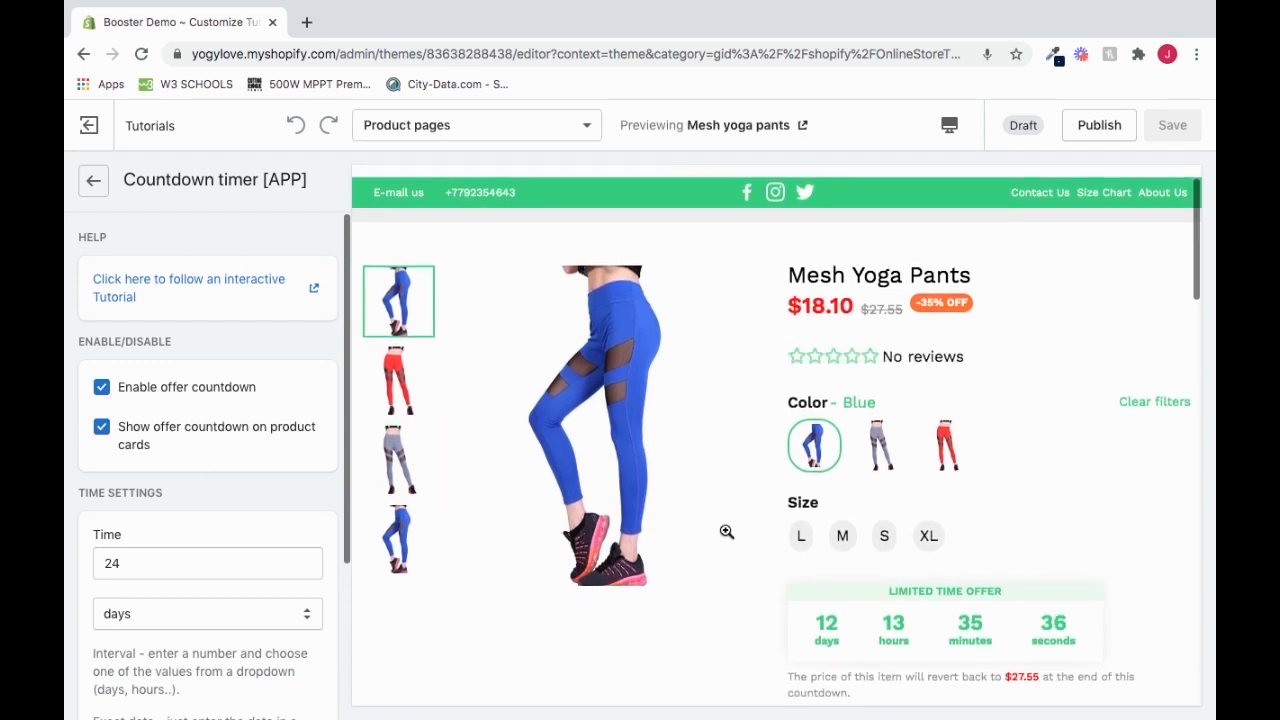
{"action": "scroll", "coordinate": [223, 504], "scroll_direction": "down", "scroll_amount": 3}
{"action": "scroll", "coordinate": [223, 504], "scroll_direction": "up", "scroll_amount": 5}
- Add an Offer countdown block to the Product page content section
{"action": "left_click", "coordinate": [95, 184]}
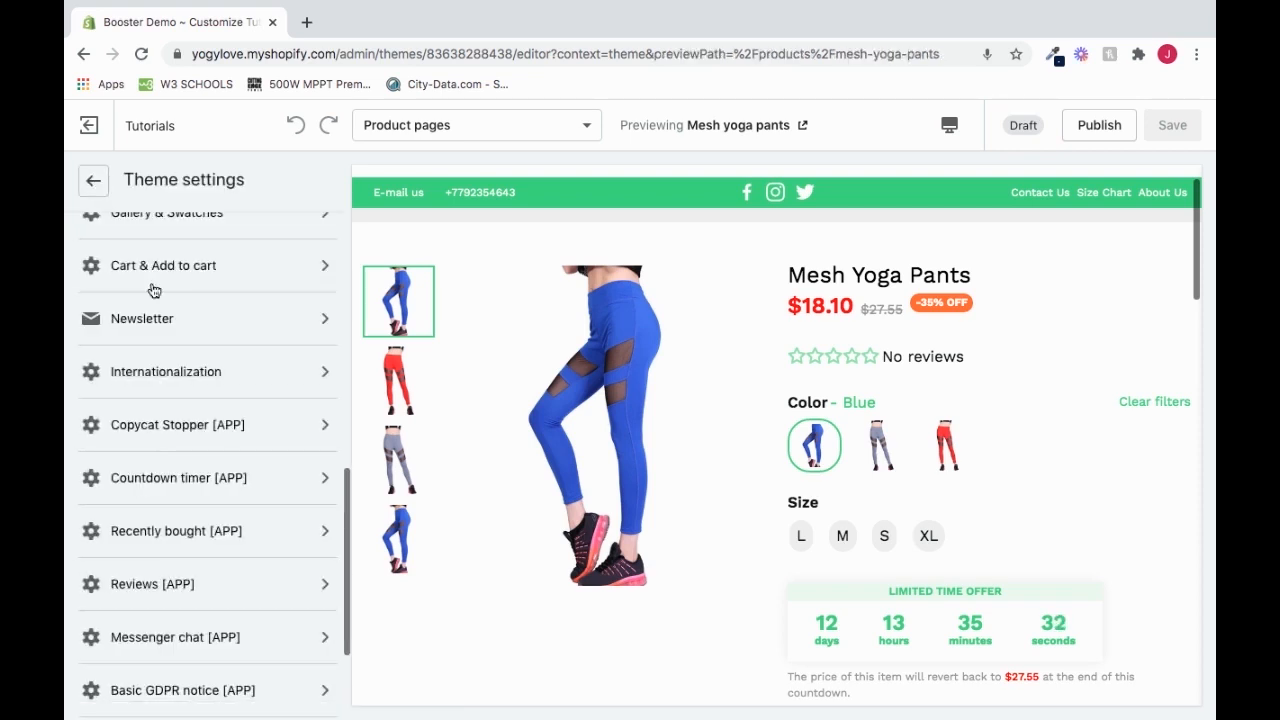
{"action": "scroll", "coordinate": [194, 429], "scroll_direction": "up", "scroll_amount": 3}
{"action": "left_click", "coordinate": [90, 186]}
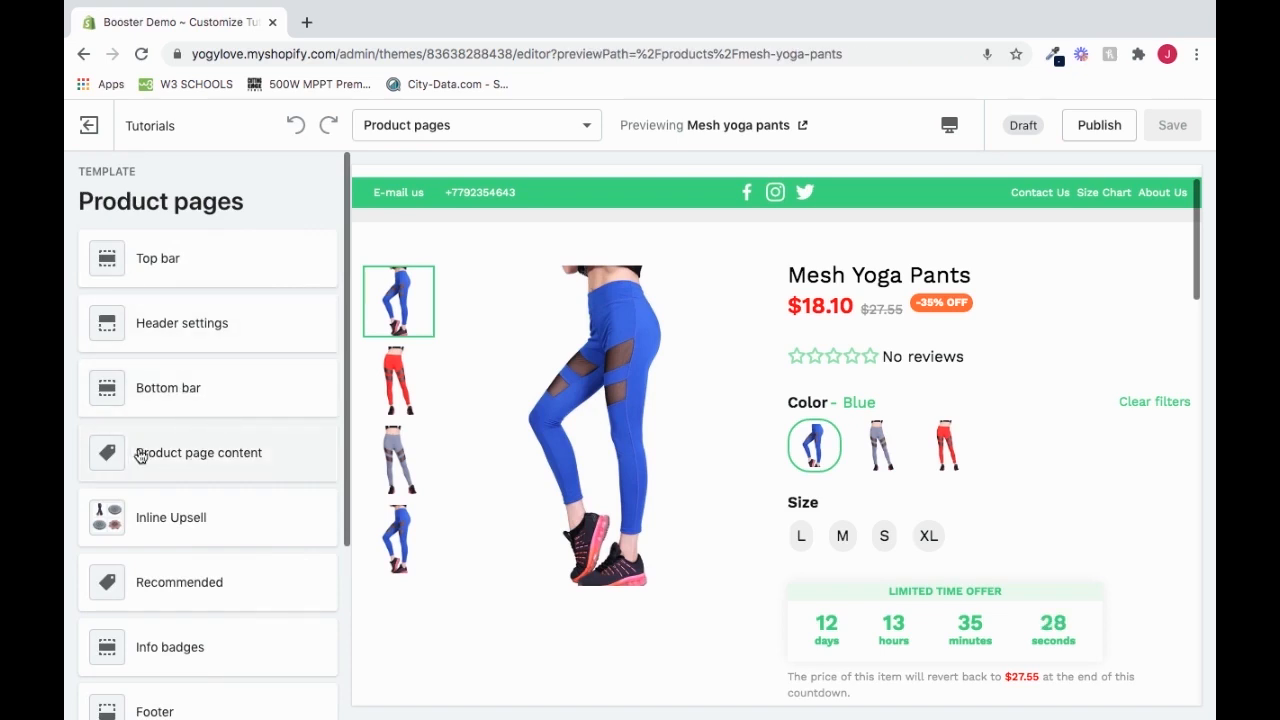
{"action": "left_click", "coordinate": [211, 458]}
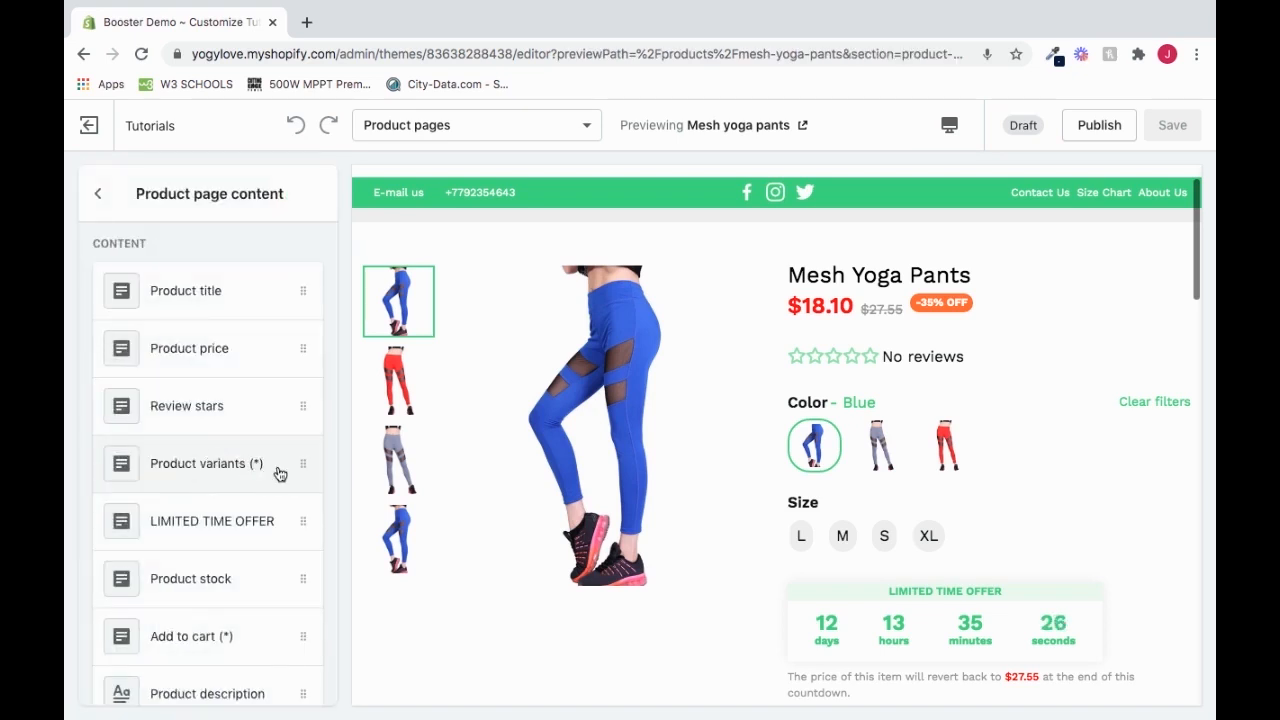
{"action": "scroll", "coordinate": [277, 471], "scroll_direction": "down", "scroll_amount": 3}
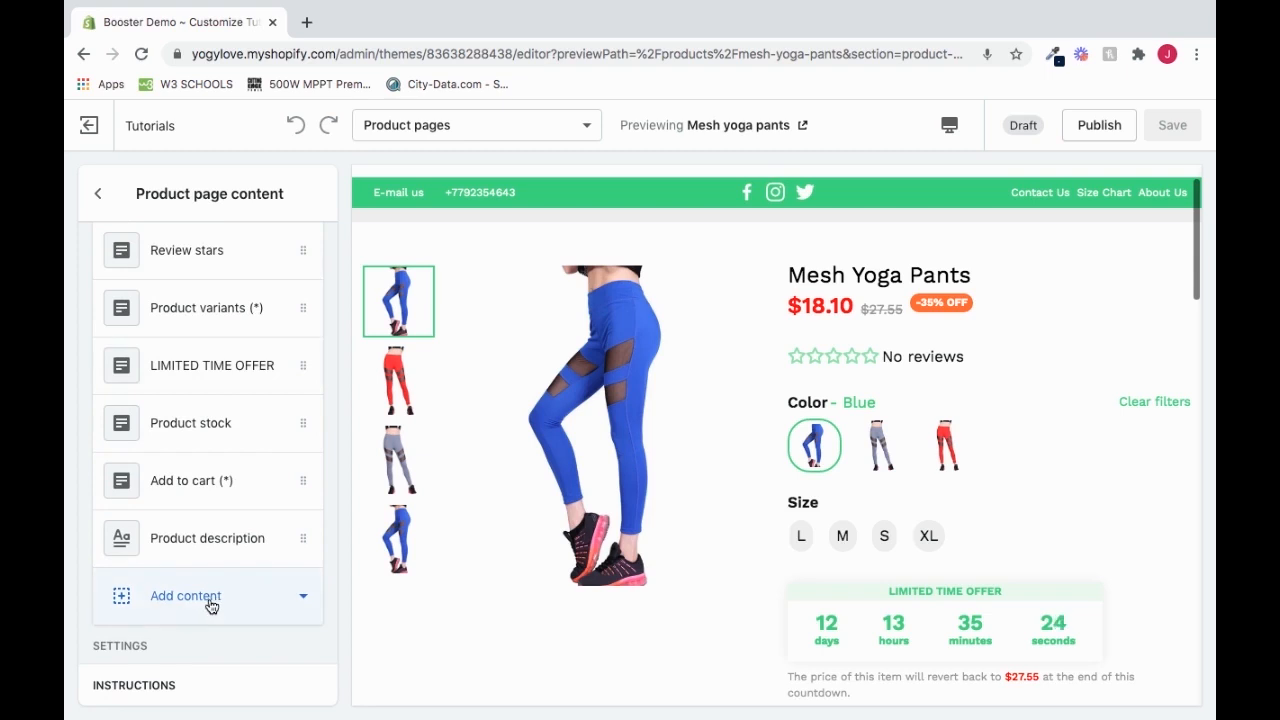
{"action": "left_click", "coordinate": [211, 604]}
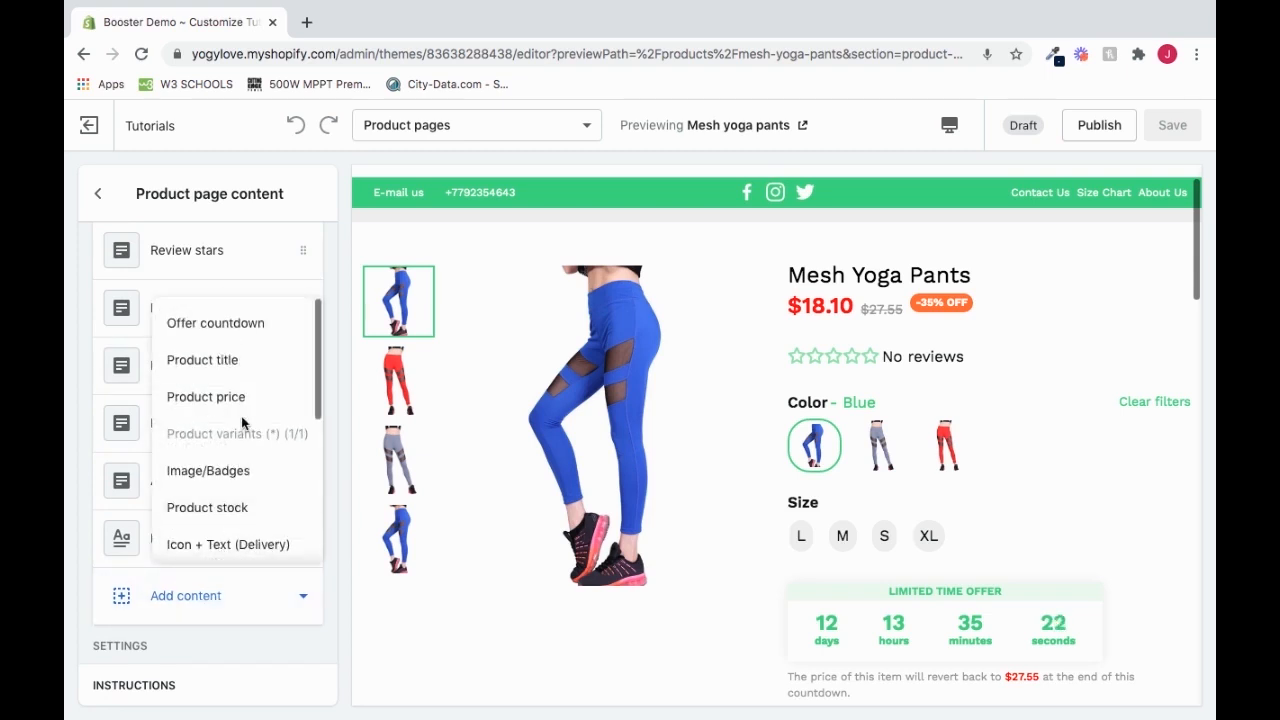
{"action": "left_click", "coordinate": [207, 326]}
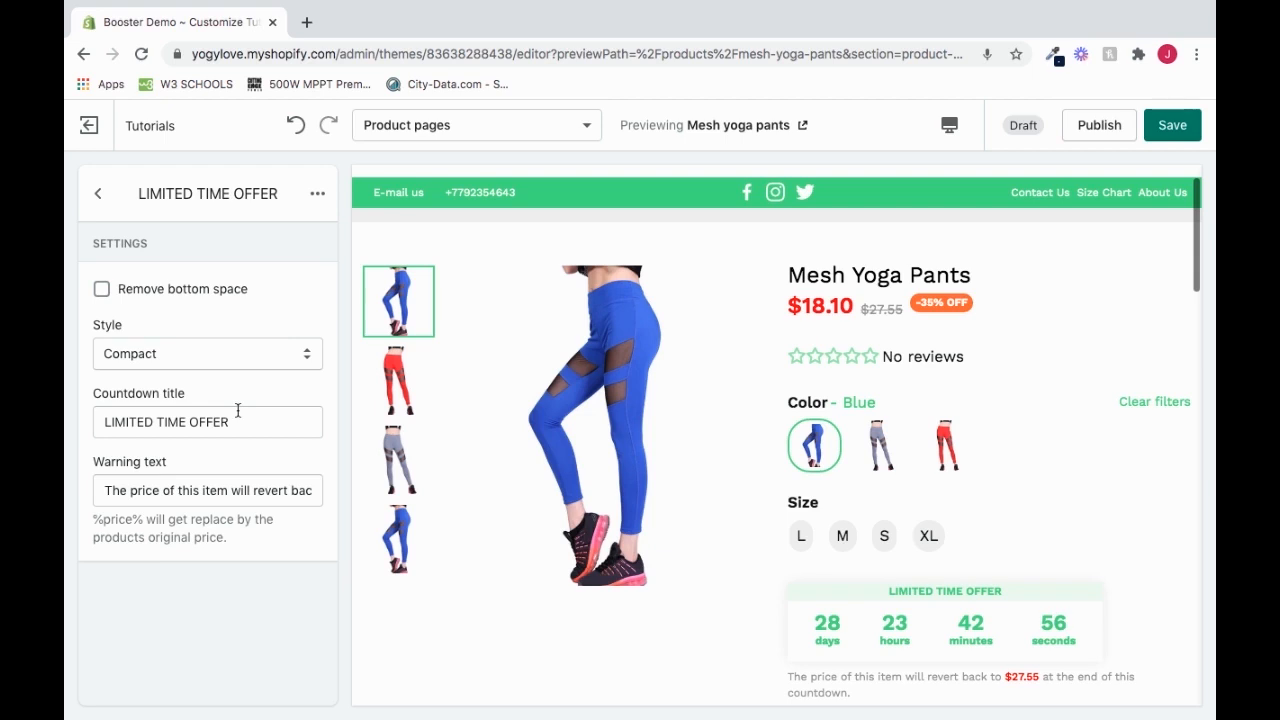
- Return to the Countdown timer [APP] theme settings and review the time interval, exact date and randomization instructions
{"action": "left_click", "coordinate": [97, 194]}
{"action": "left_click", "coordinate": [97, 194]}
{"action": "scroll", "coordinate": [237, 509], "scroll_direction": "down", "scroll_amount": 3}
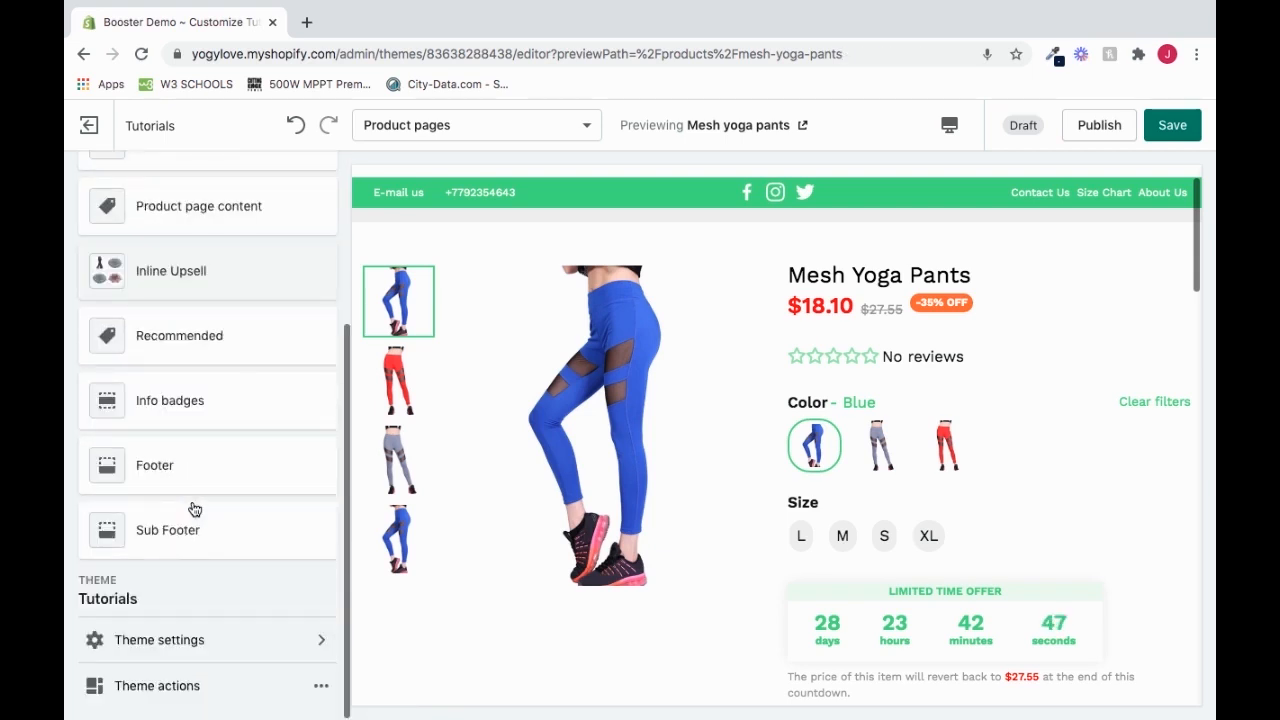
{"action": "left_click", "coordinate": [219, 643]}
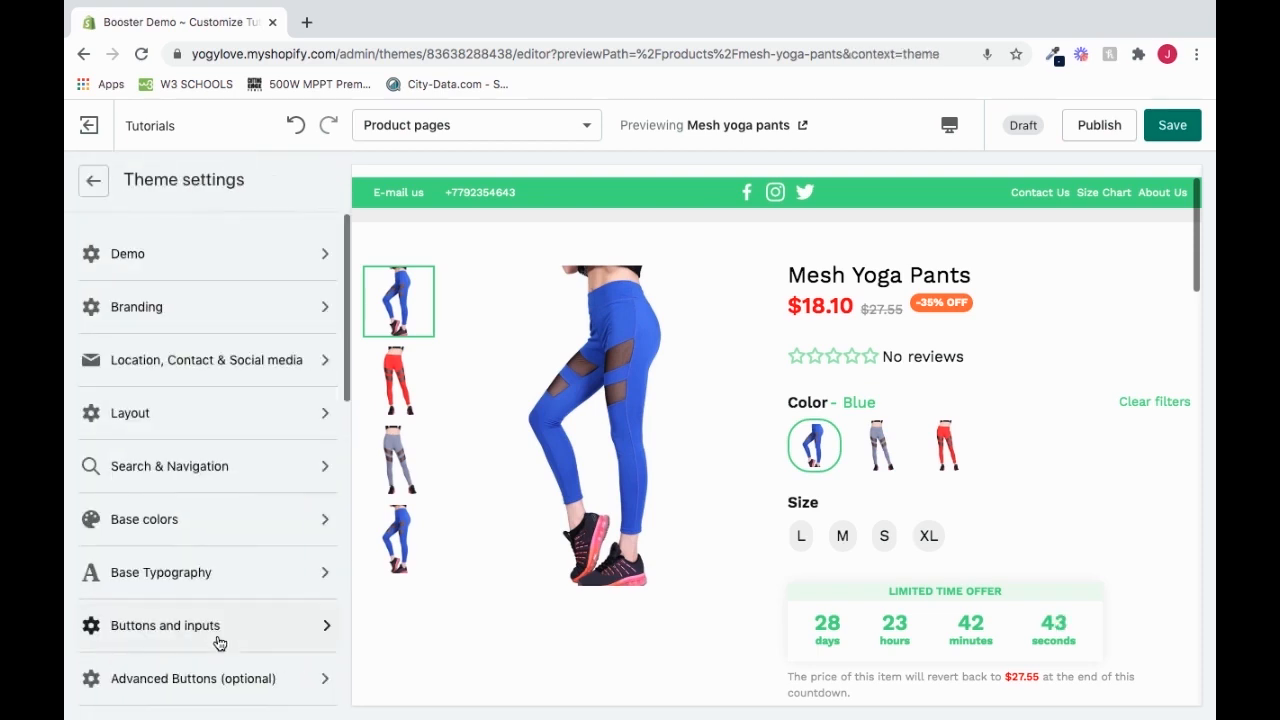
{"action": "scroll", "coordinate": [215, 453], "scroll_direction": "down", "scroll_amount": 5}
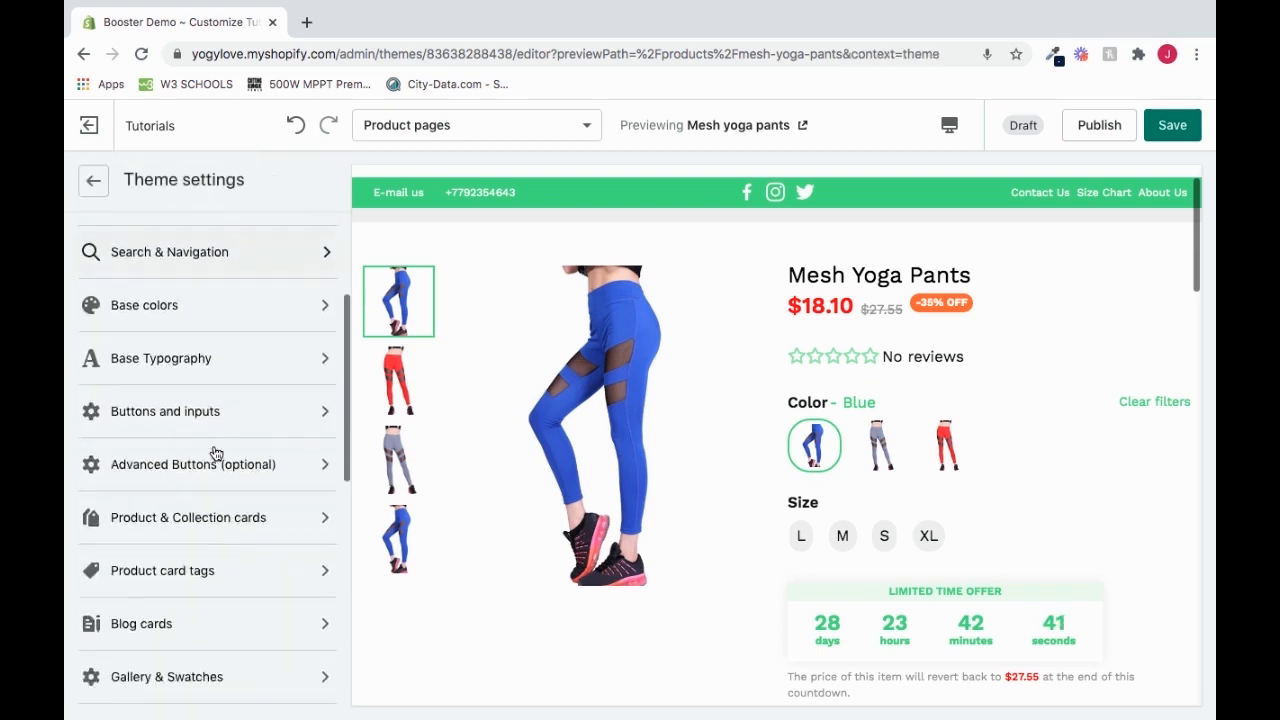
{"action": "scroll", "coordinate": [214, 451], "scroll_direction": "down", "scroll_amount": 3}
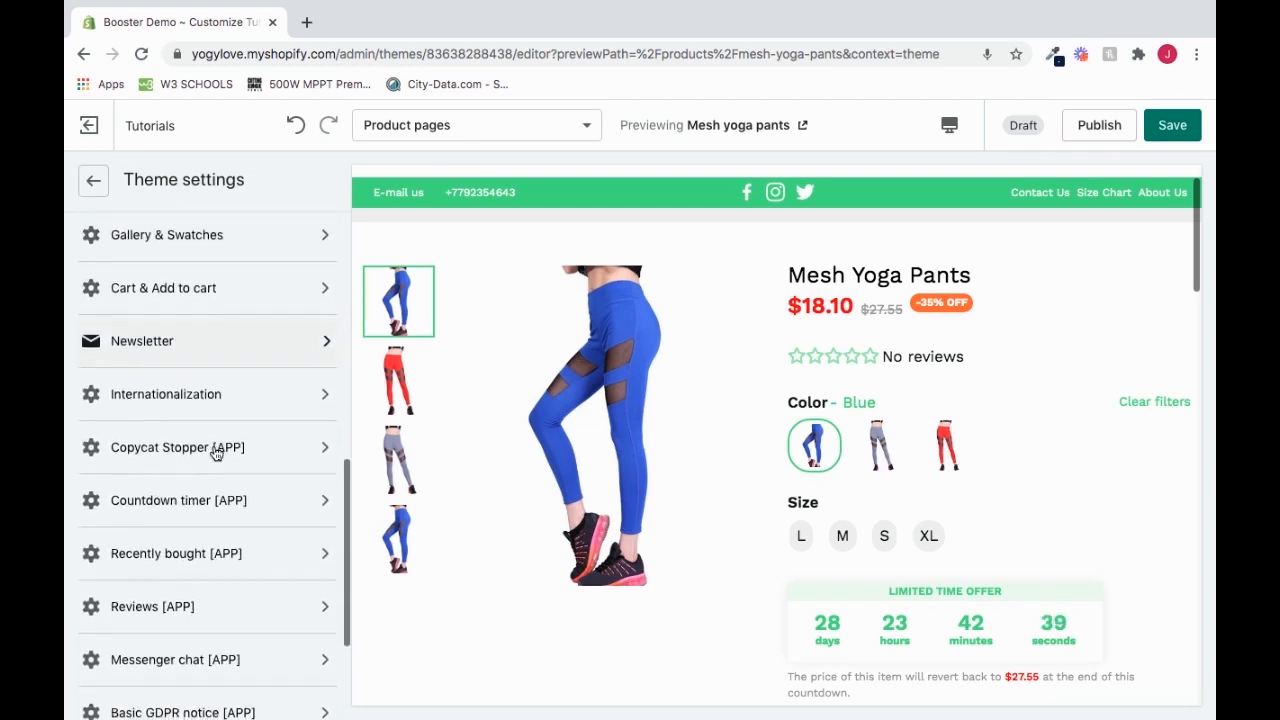
{"action": "left_click", "coordinate": [172, 512]}
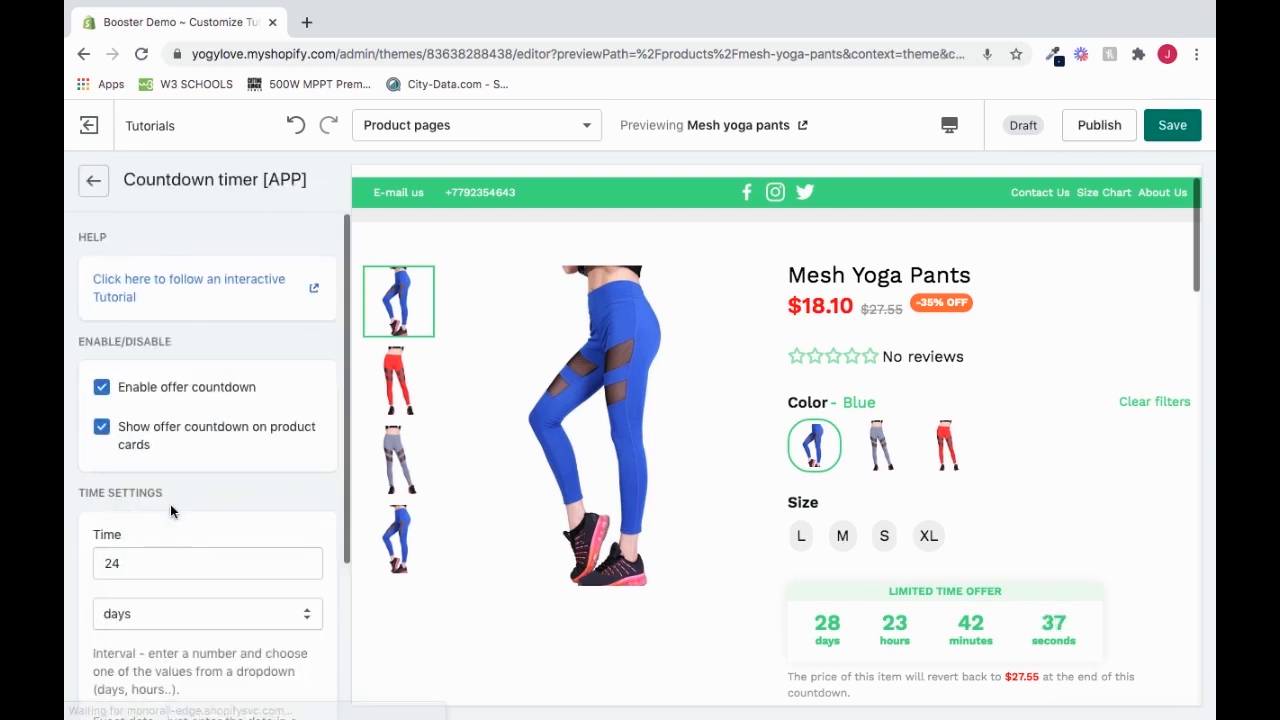
{"action": "scroll", "coordinate": [181, 556], "scroll_direction": "down", "scroll_amount": 2}
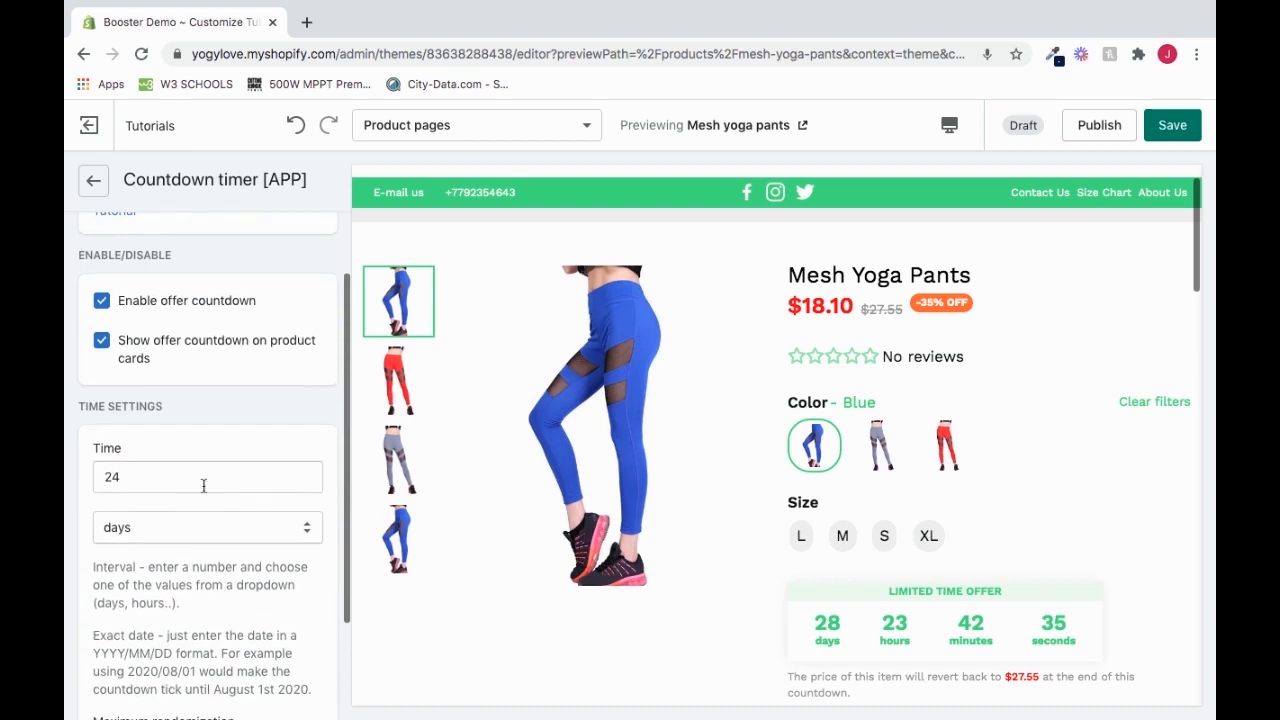
{"action": "scroll", "coordinate": [191, 519], "scroll_direction": "down", "scroll_amount": 3}
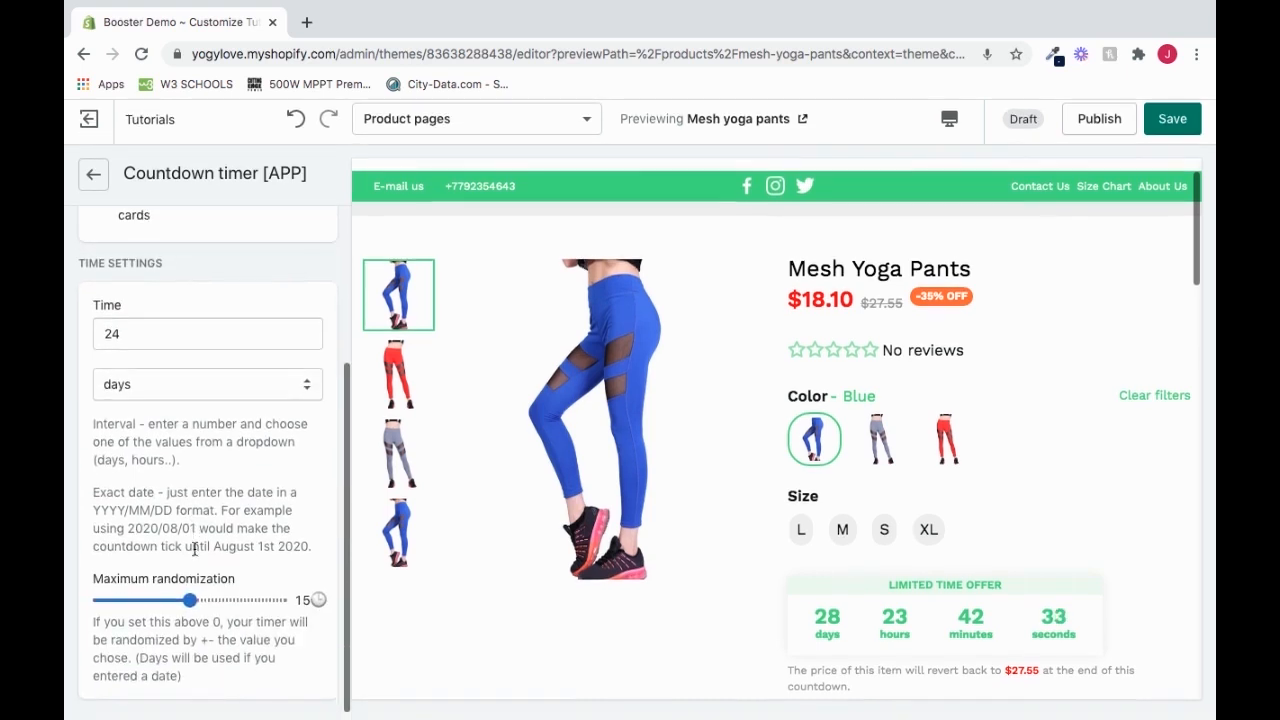
- Open the LIMITED TIME OFFER block's settings and check the Yoga Resistance Bands preview for the countdown
{"action": "scroll", "coordinate": [170, 500], "scroll_direction": "up", "scroll_amount": 2}
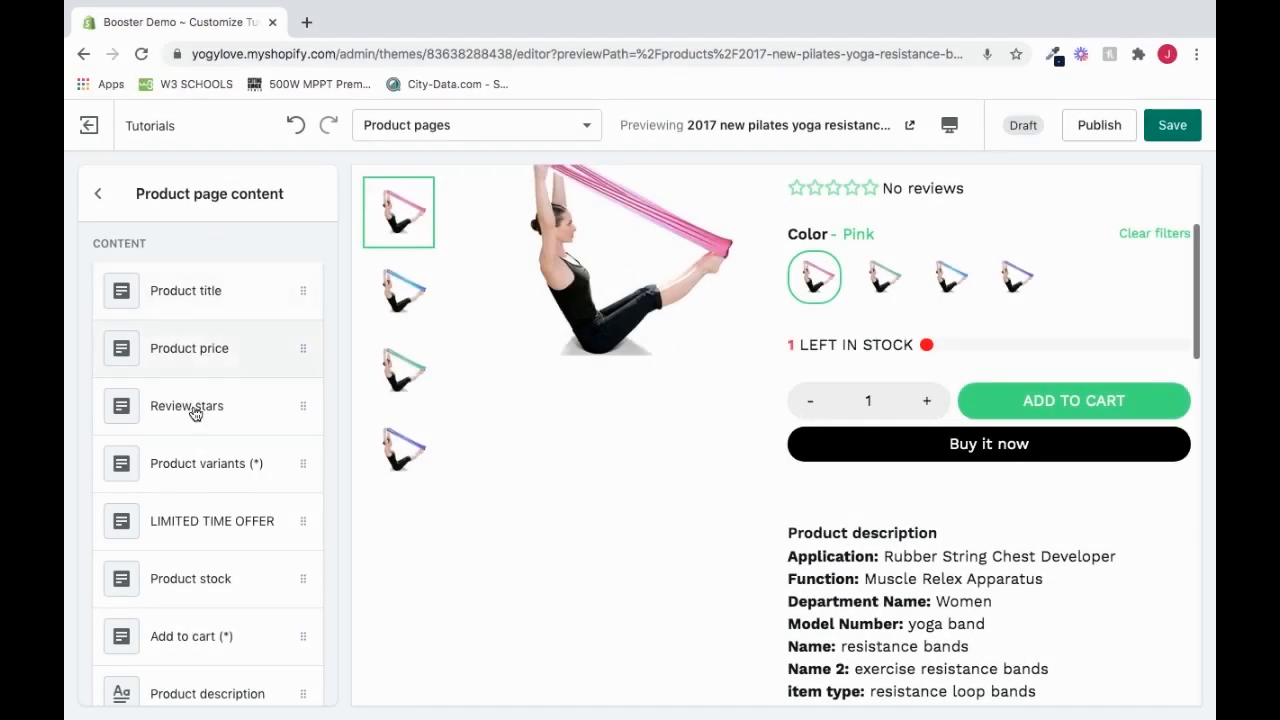
{"action": "left_click", "coordinate": [203, 533]}
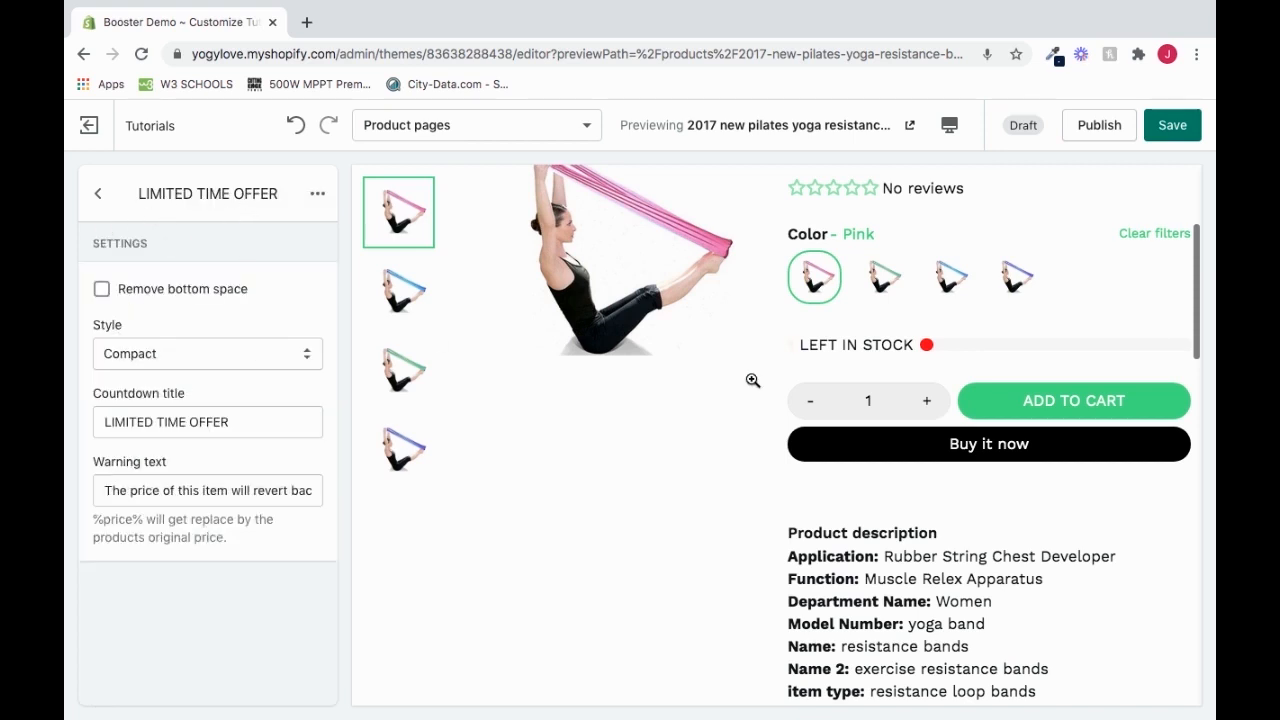
{"action": "scroll", "coordinate": [752, 380], "scroll_direction": "up", "scroll_amount": 3}
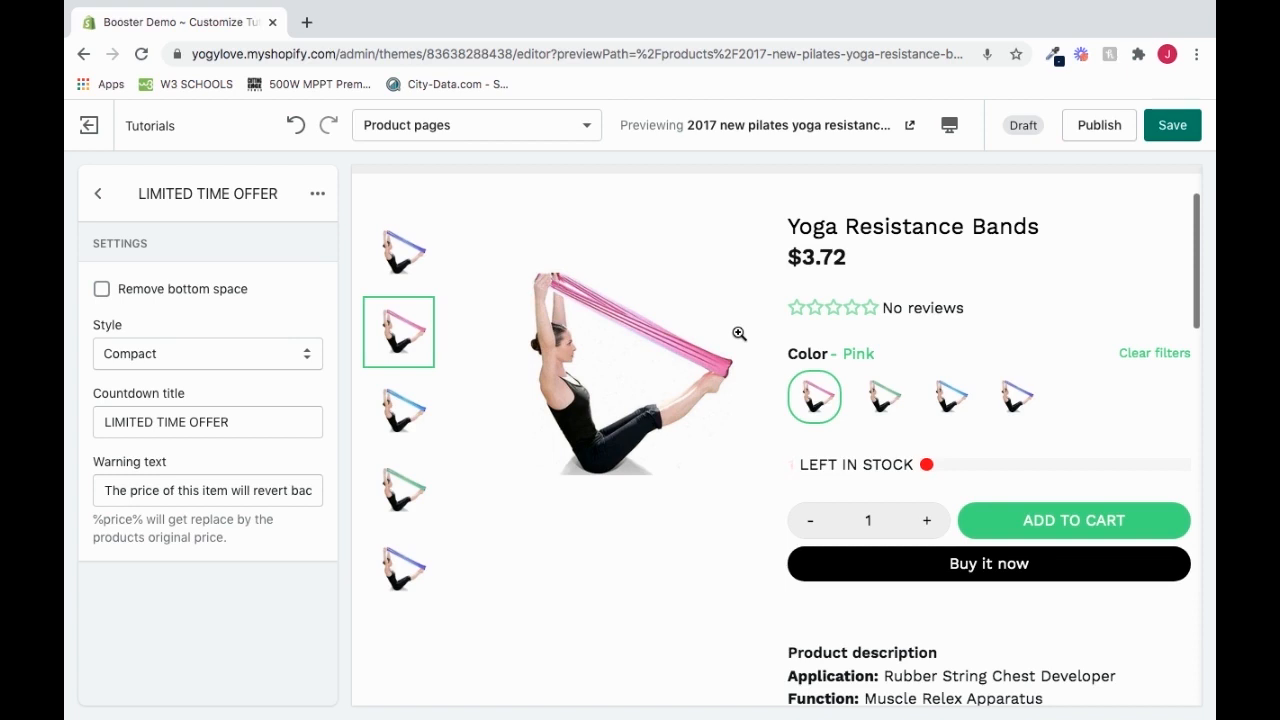
- Switch the preview to the Home page and open the discounted Butterfly yoga pant product to view its countdown
{"action": "left_click", "coordinate": [486, 131]}
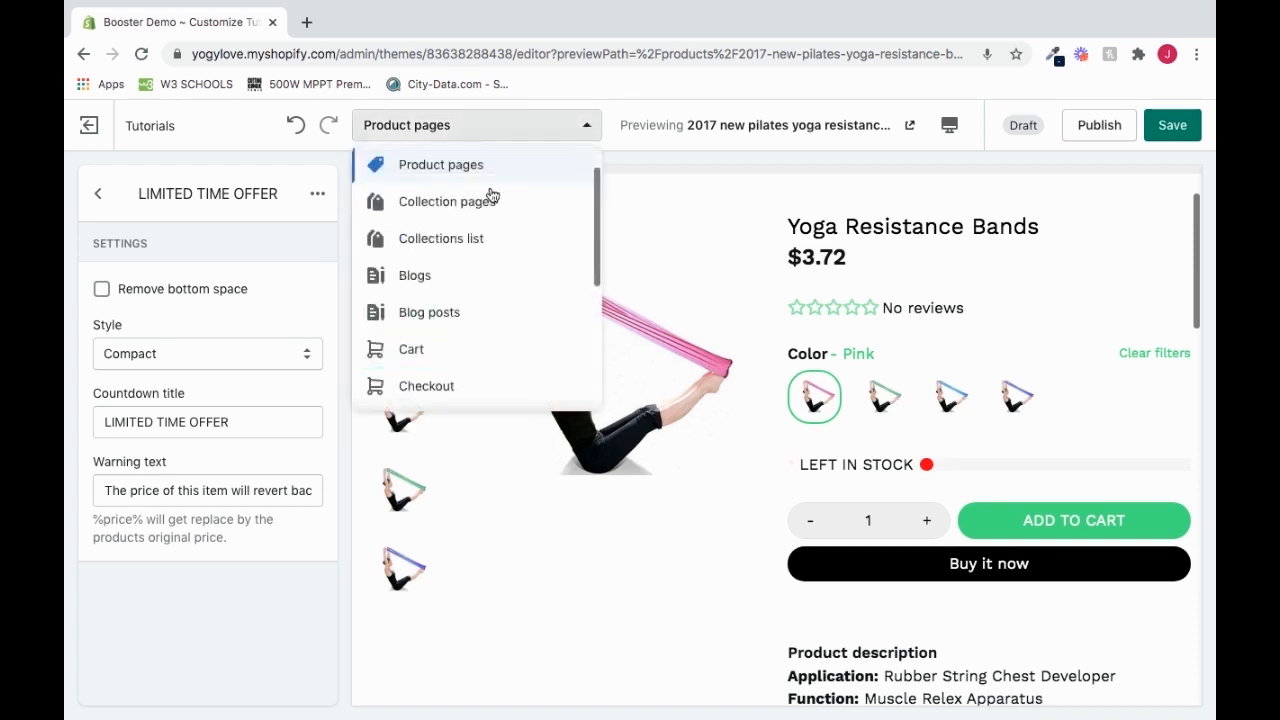
{"action": "scroll", "coordinate": [490, 194], "scroll_direction": "up", "scroll_amount": 1}
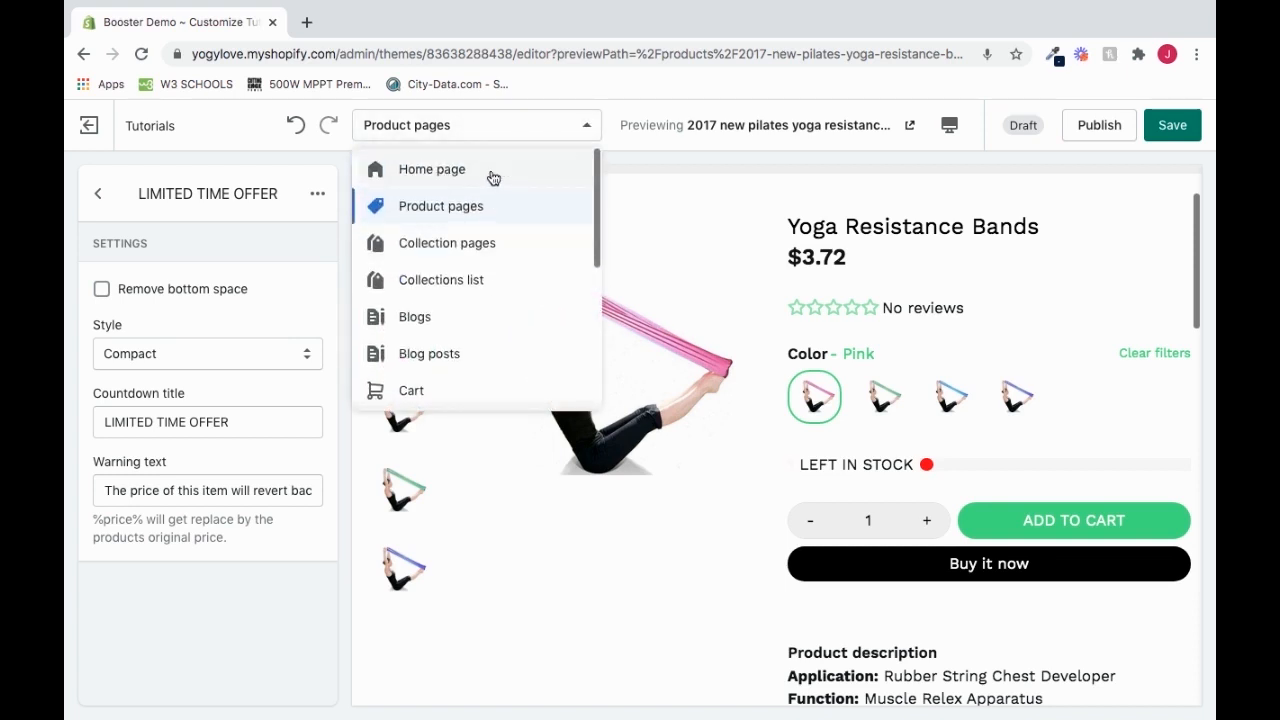
{"action": "left_click", "coordinate": [493, 174]}
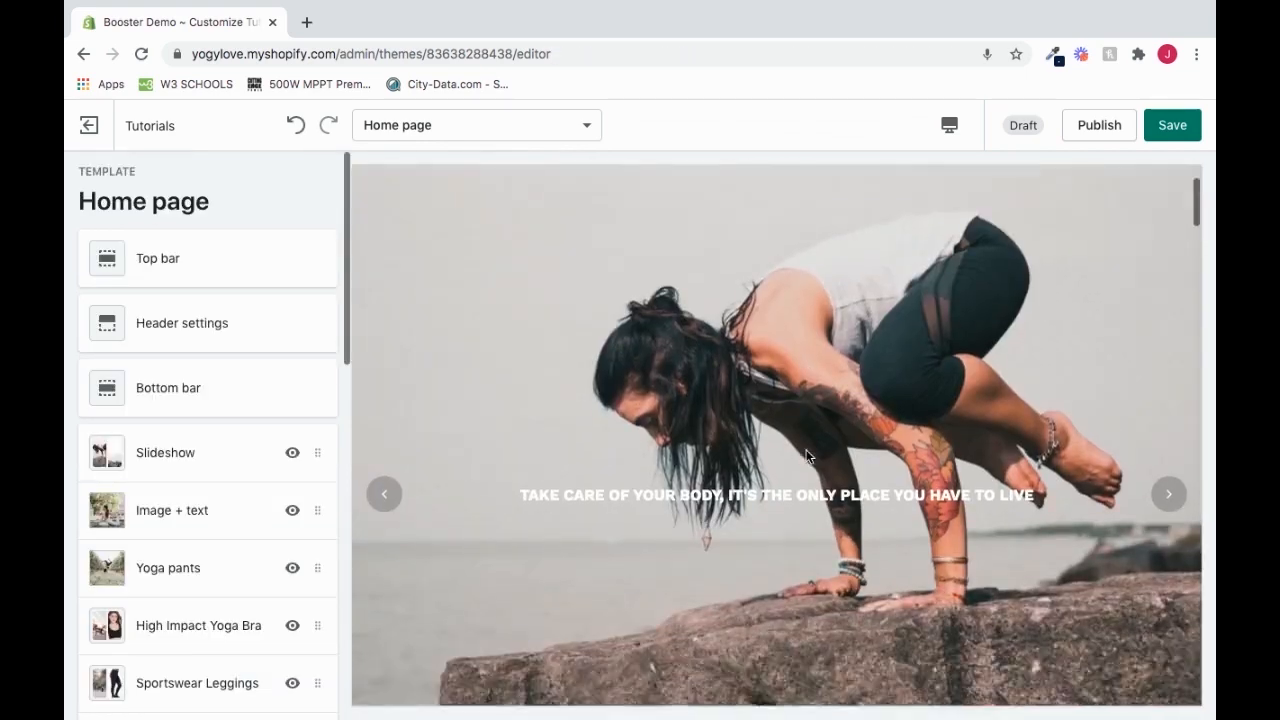
{"action": "scroll", "coordinate": [807, 456], "scroll_direction": "down", "scroll_amount": 15}
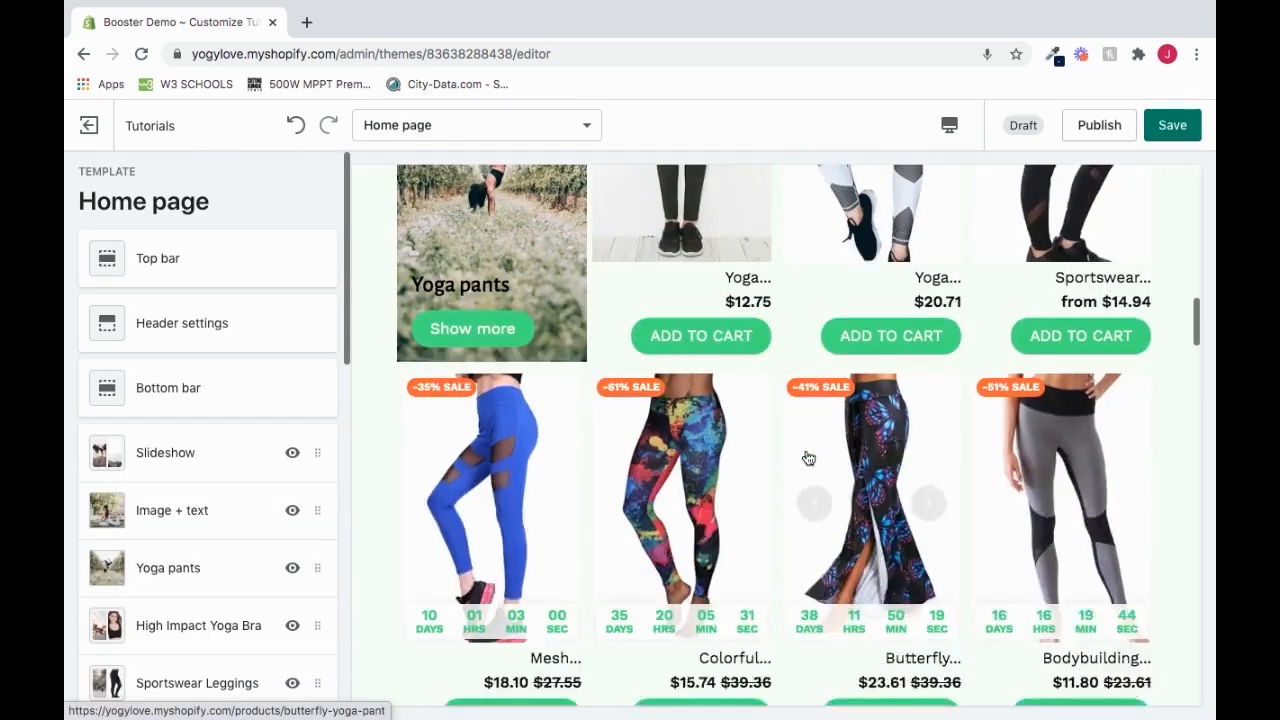
{"action": "scroll", "coordinate": [808, 457], "scroll_direction": "down", "scroll_amount": 3}
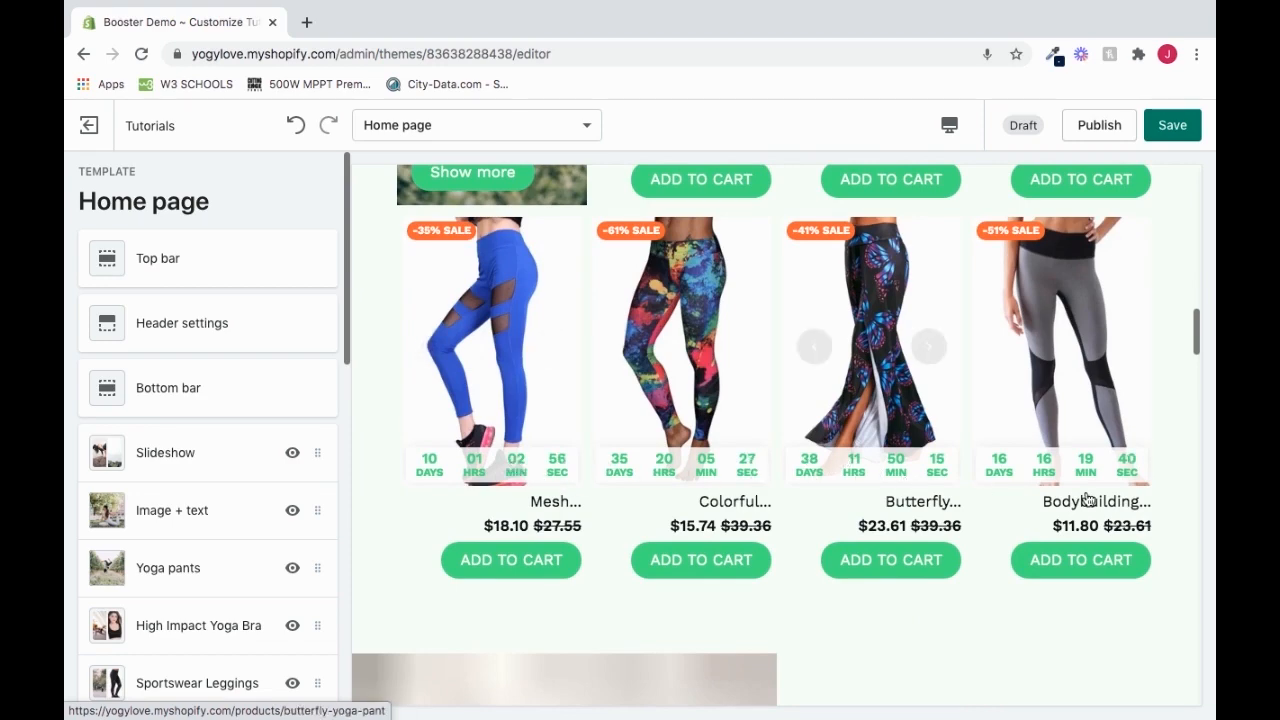
{"action": "left_click", "coordinate": [920, 506]}
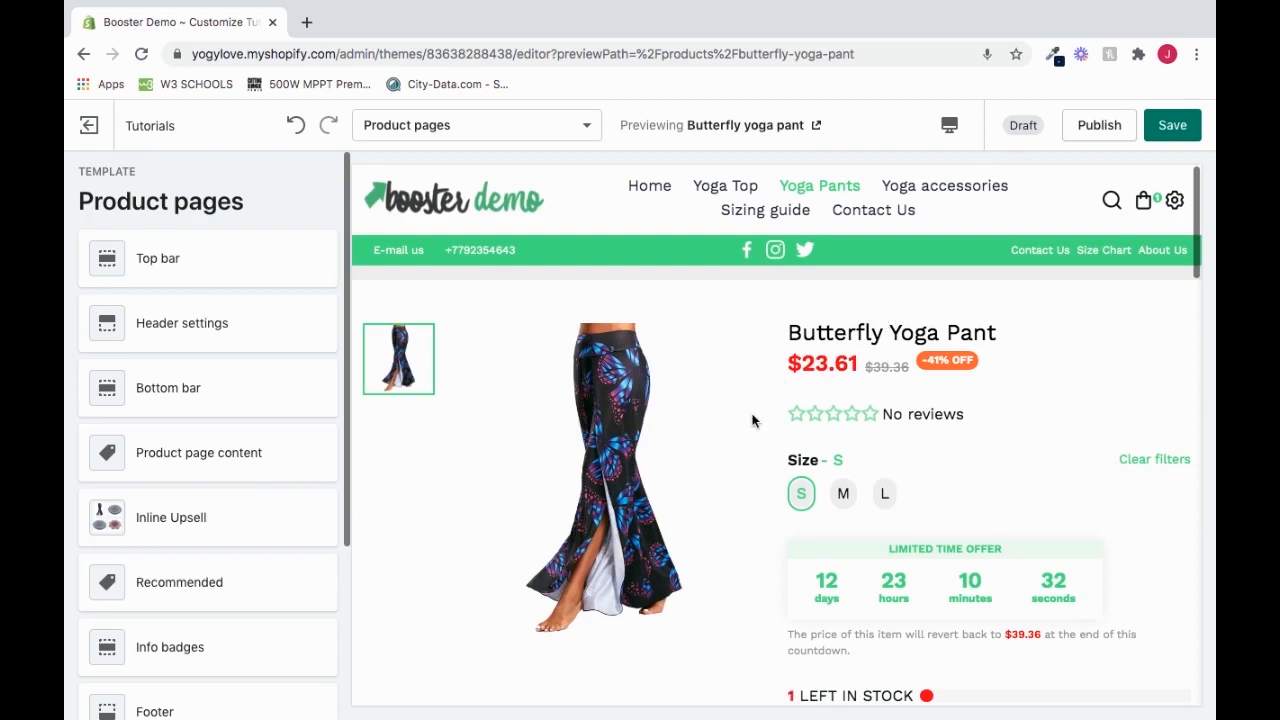
{"action": "scroll", "coordinate": [745, 435], "scroll_direction": "down", "scroll_amount": 1}
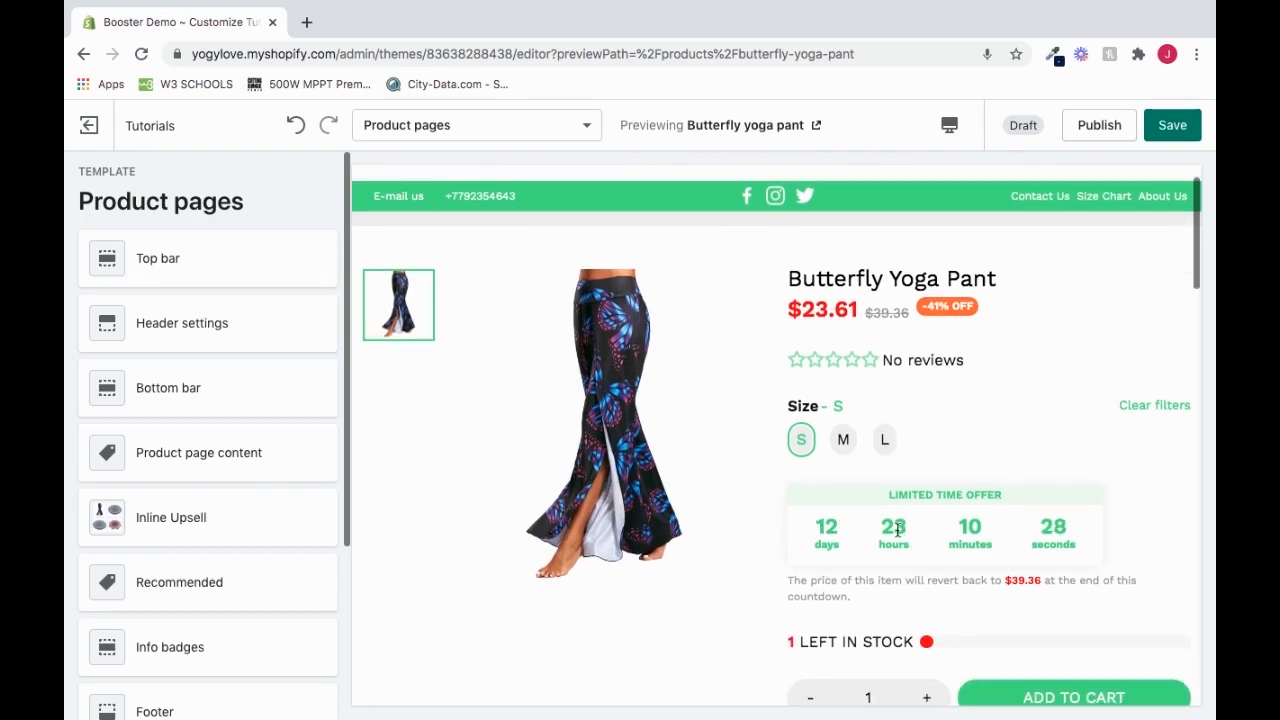
- Open the LIMITED TIME OFFER block in Product page content and try Remove bottom space, leaving it switched off
{"action": "left_click", "coordinate": [296, 469]}
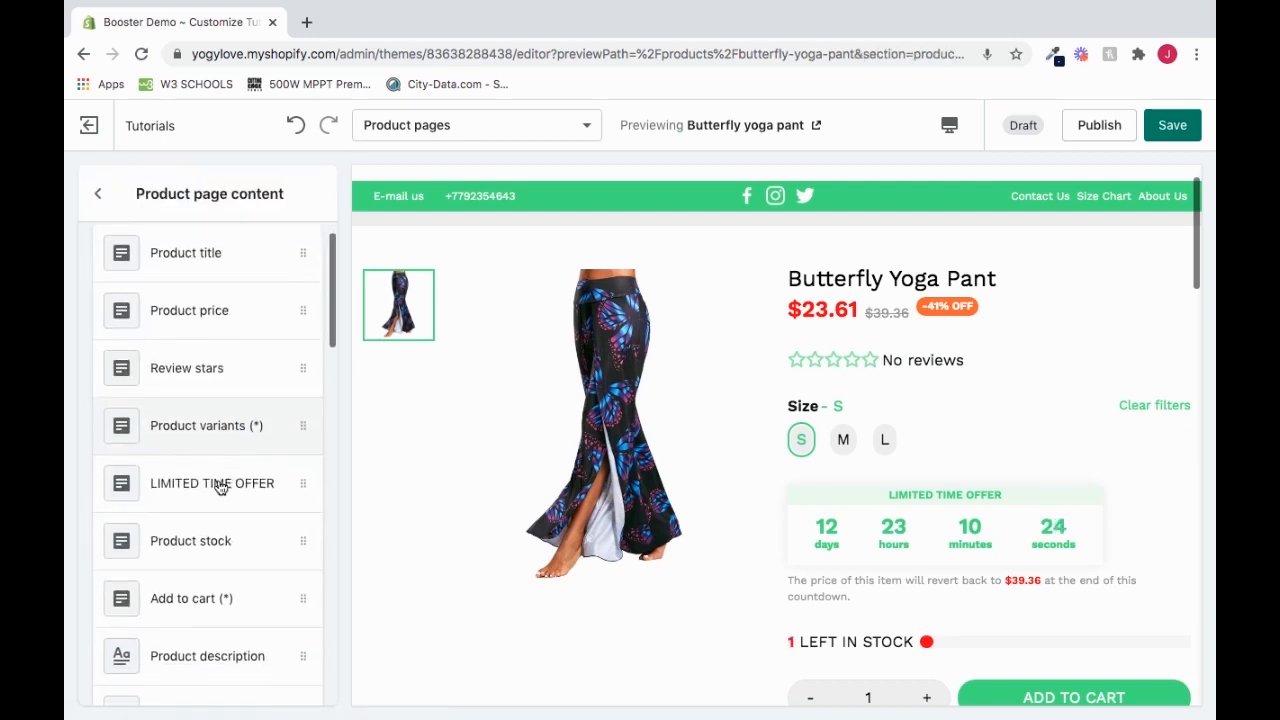
{"action": "left_click", "coordinate": [205, 488]}
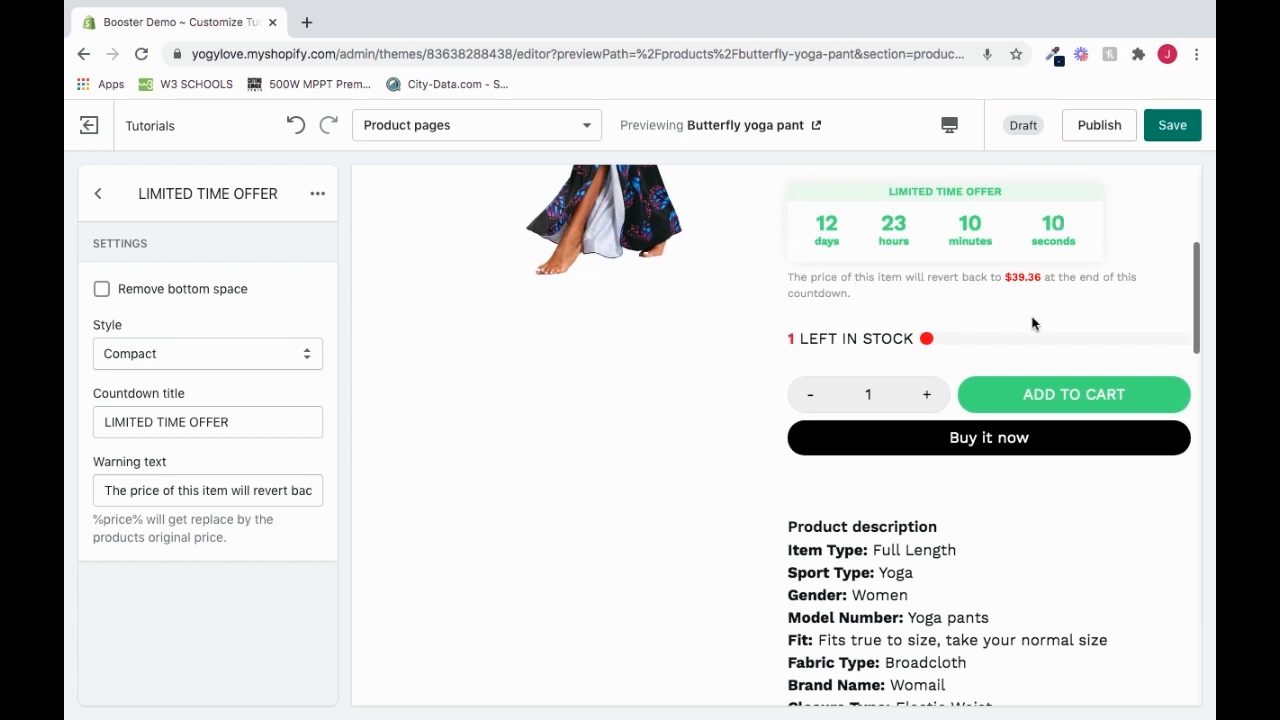
{"action": "left_click", "coordinate": [102, 291]}
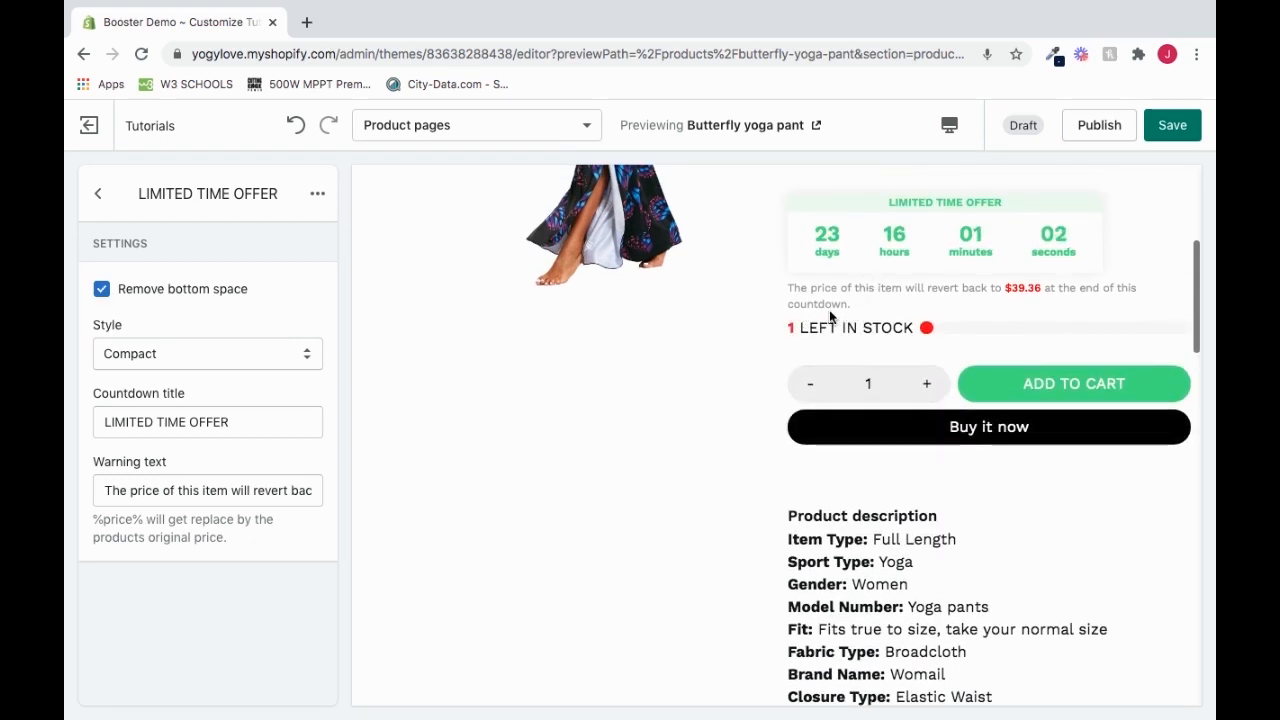
{"action": "left_click", "coordinate": [102, 290]}
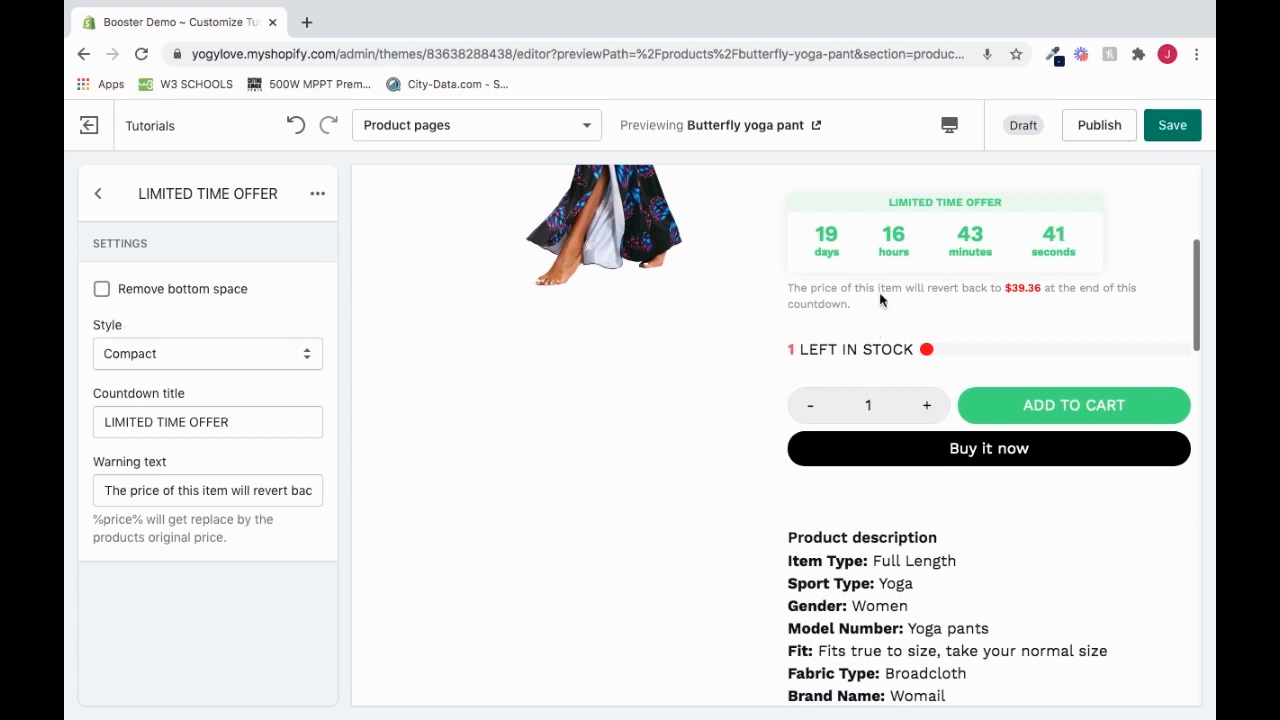
- Compare the Compact and Two columns countdown styles and set the block's style to Two columns
{"action": "left_click", "coordinate": [174, 354]}
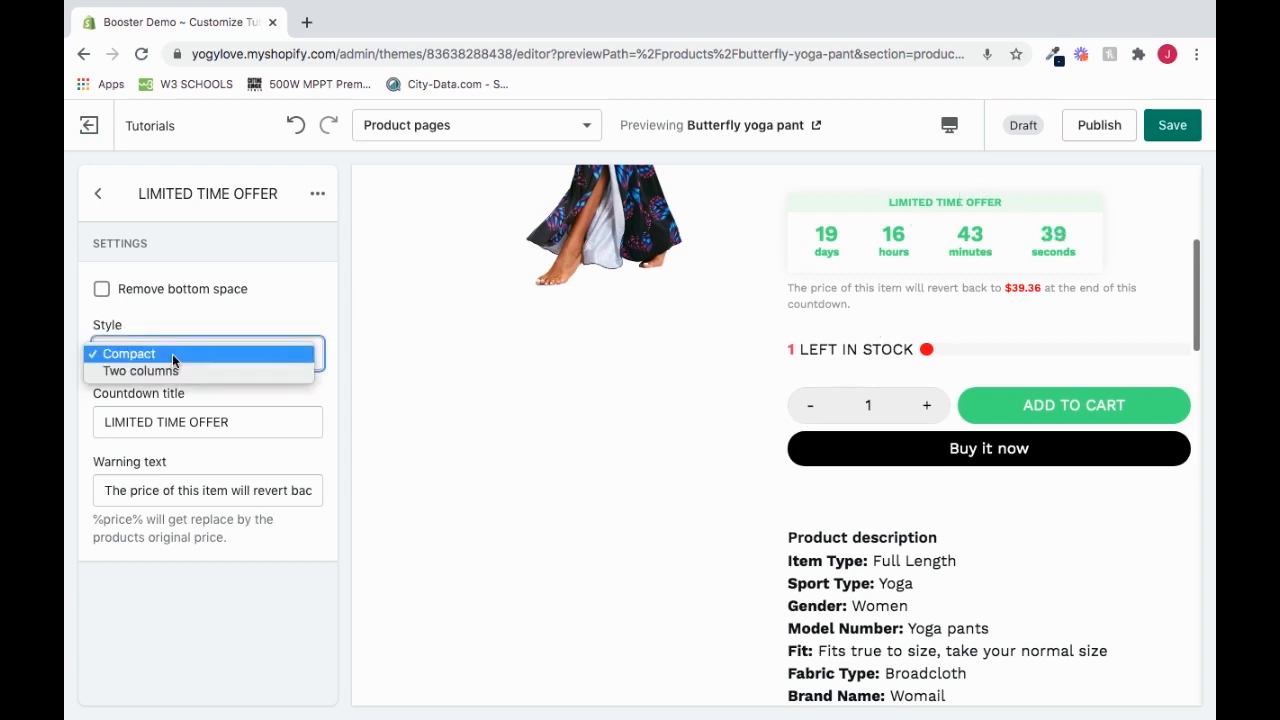
{"action": "left_click", "coordinate": [189, 369]}
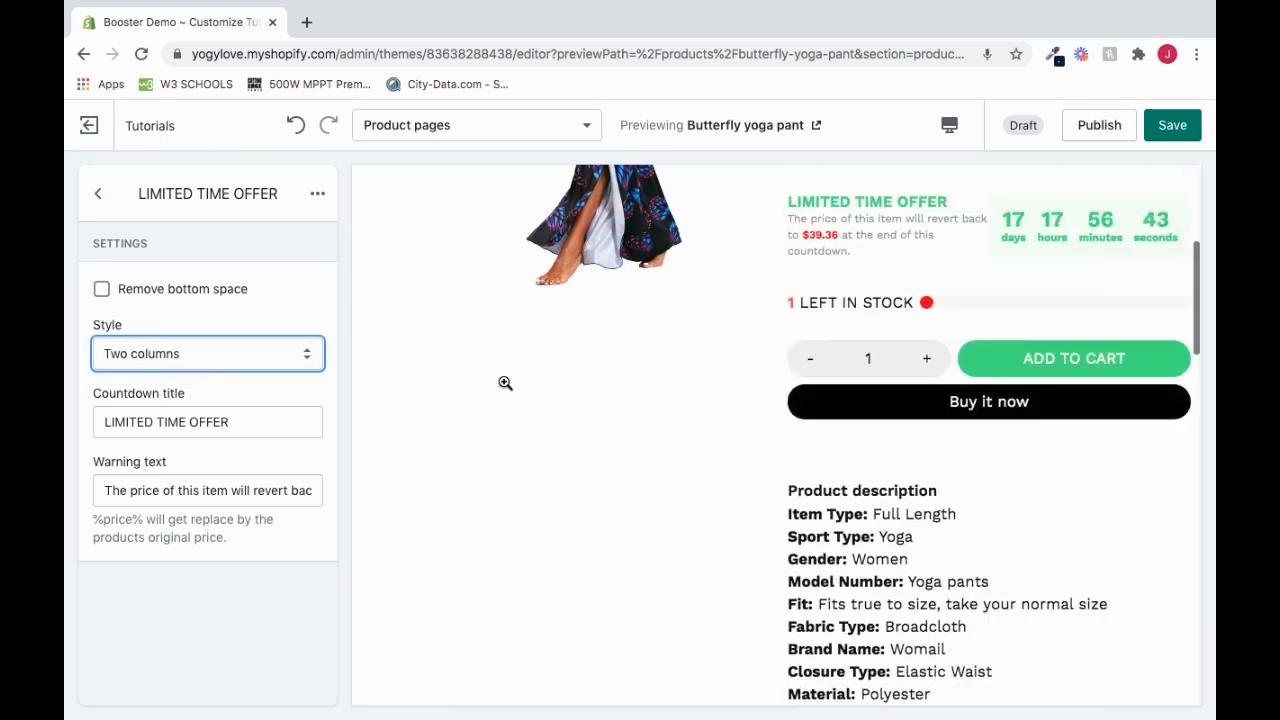
{"action": "left_click", "coordinate": [262, 354]}
{"action": "left_click", "coordinate": [236, 339]}
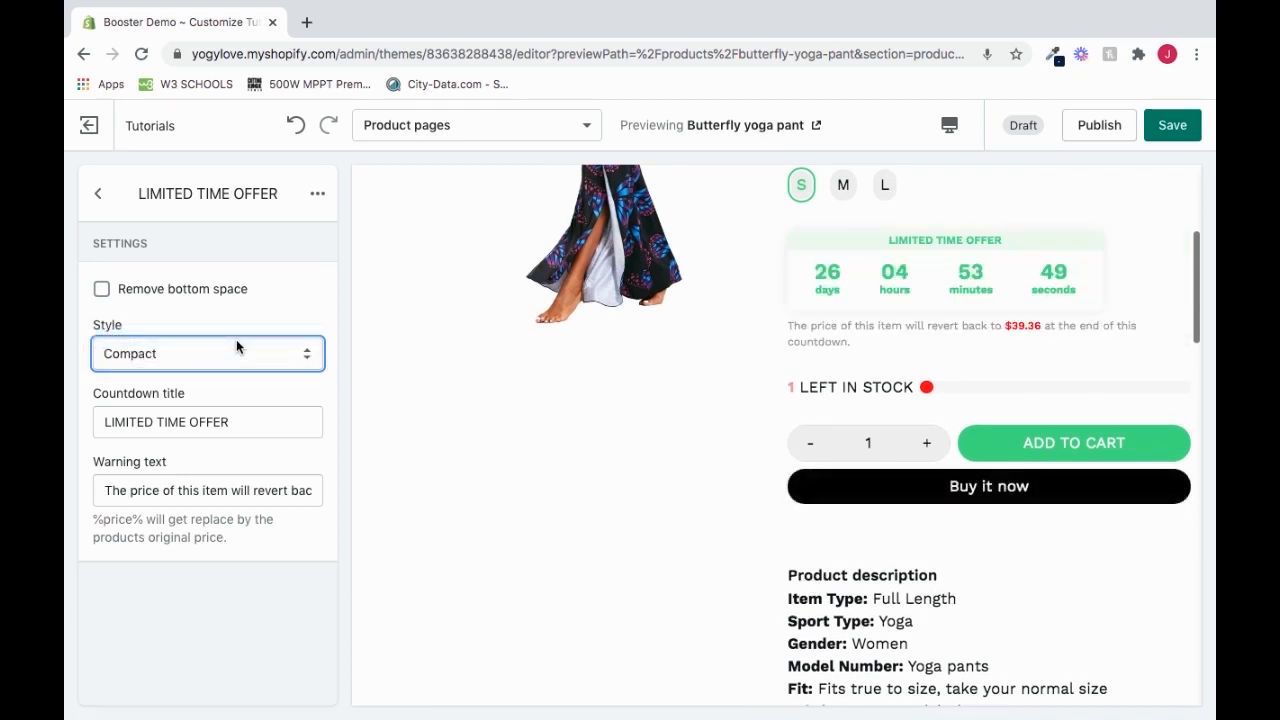
{"action": "left_click", "coordinate": [237, 355]}
{"action": "left_click", "coordinate": [241, 369]}
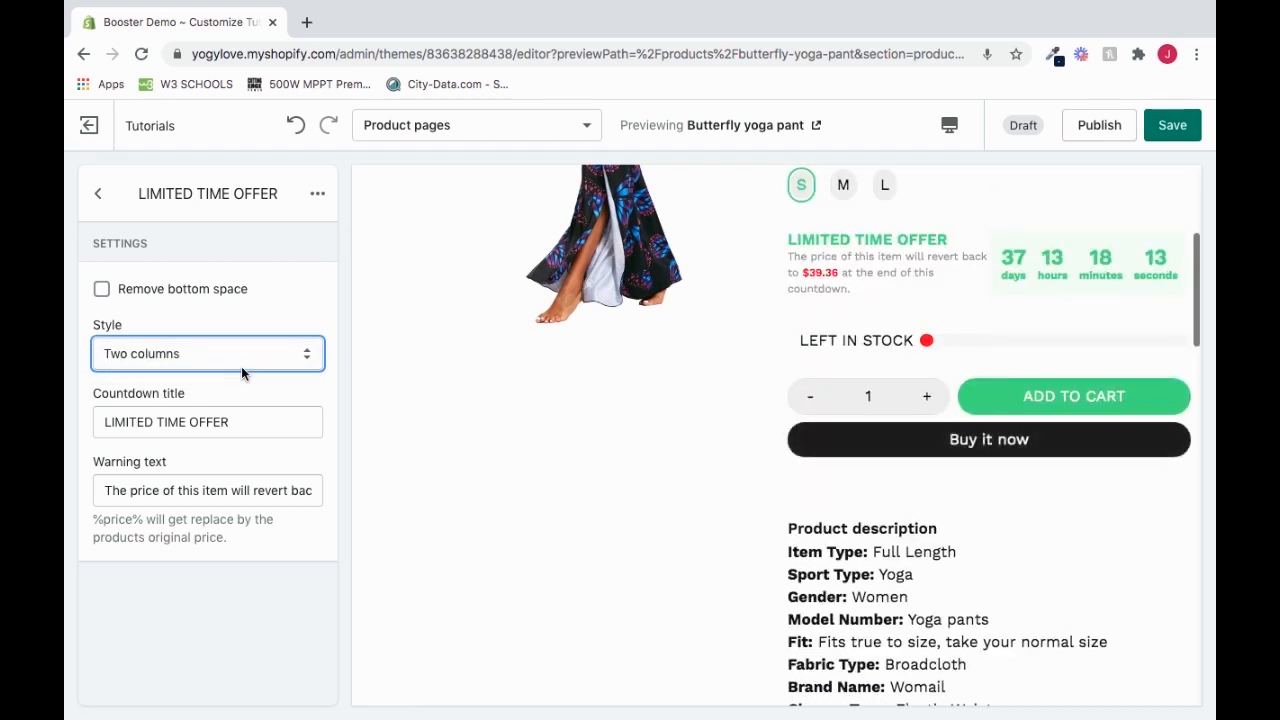
{"action": "left_click", "coordinate": [245, 390]}
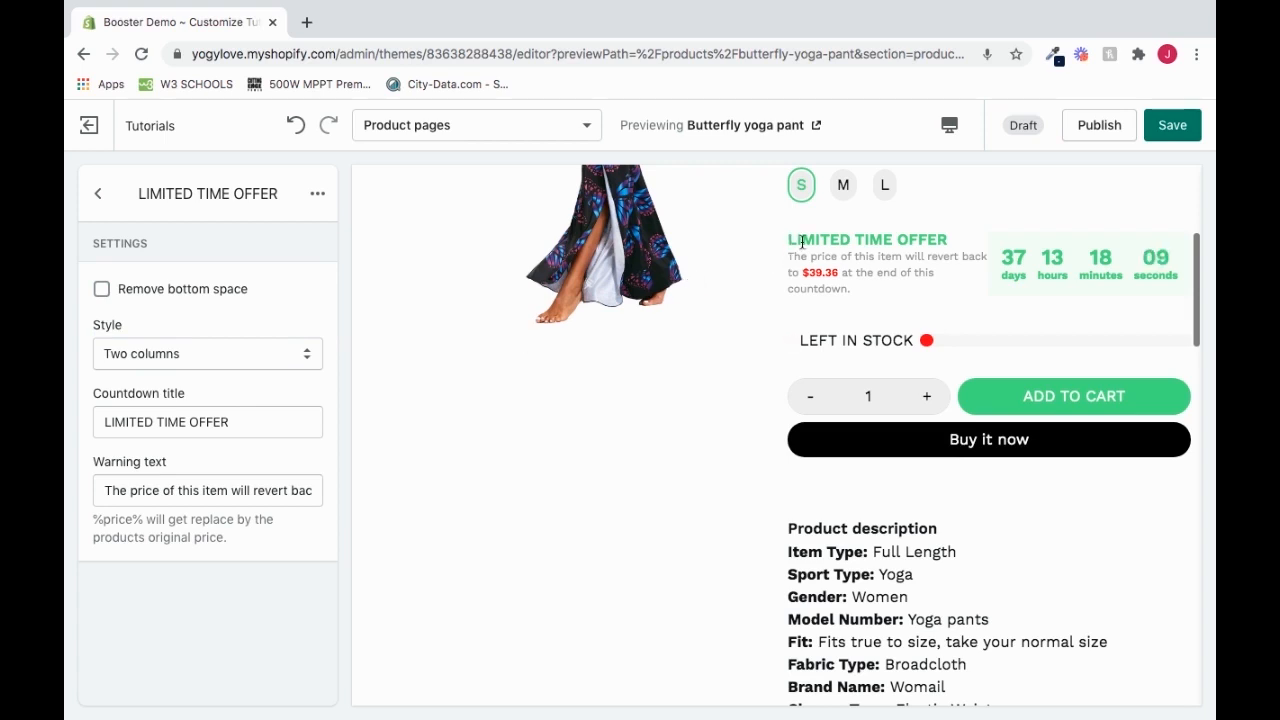
- Set the countdown title to "Buy This Quick!" and check it in the product preview
{"action": "left_click_drag", "start_coordinate": [802, 242], "coordinate": [940, 240]}
{"action": "left_click", "coordinate": [858, 228]}
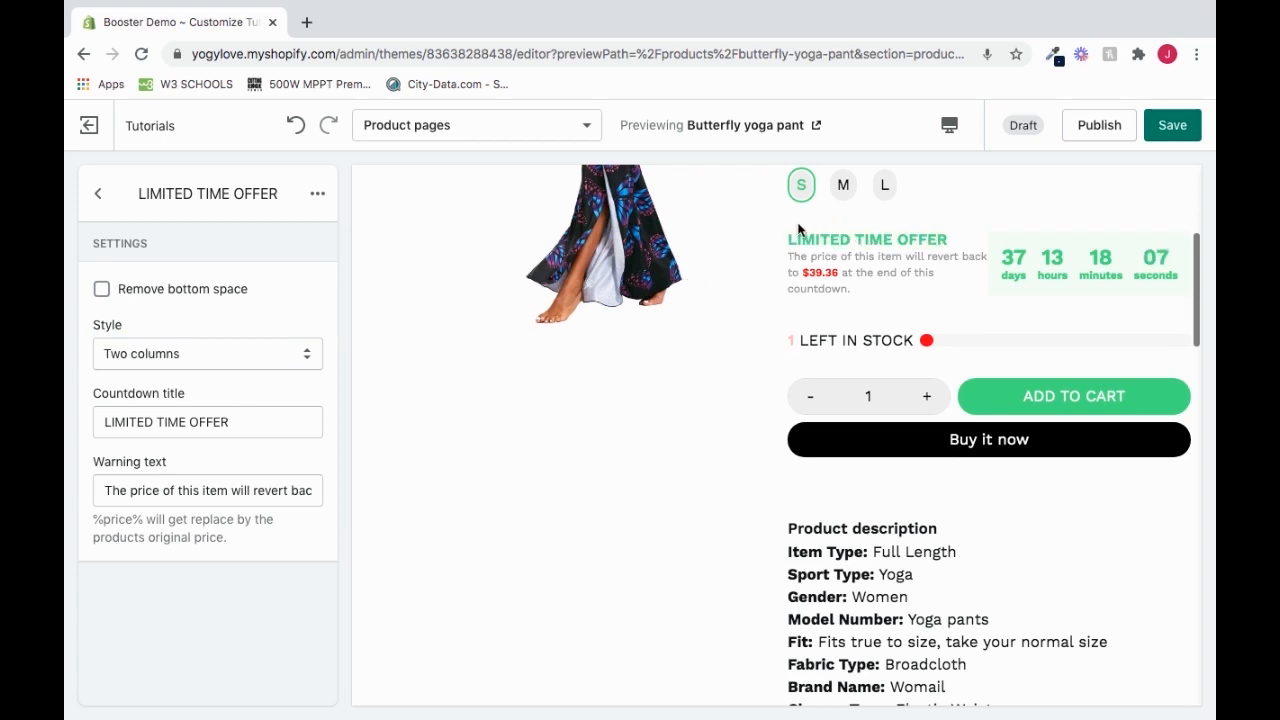
{"action": "triple_click", "coordinate": [236, 416]}
{"action": "type", "text": "Buy This Quicklk"}
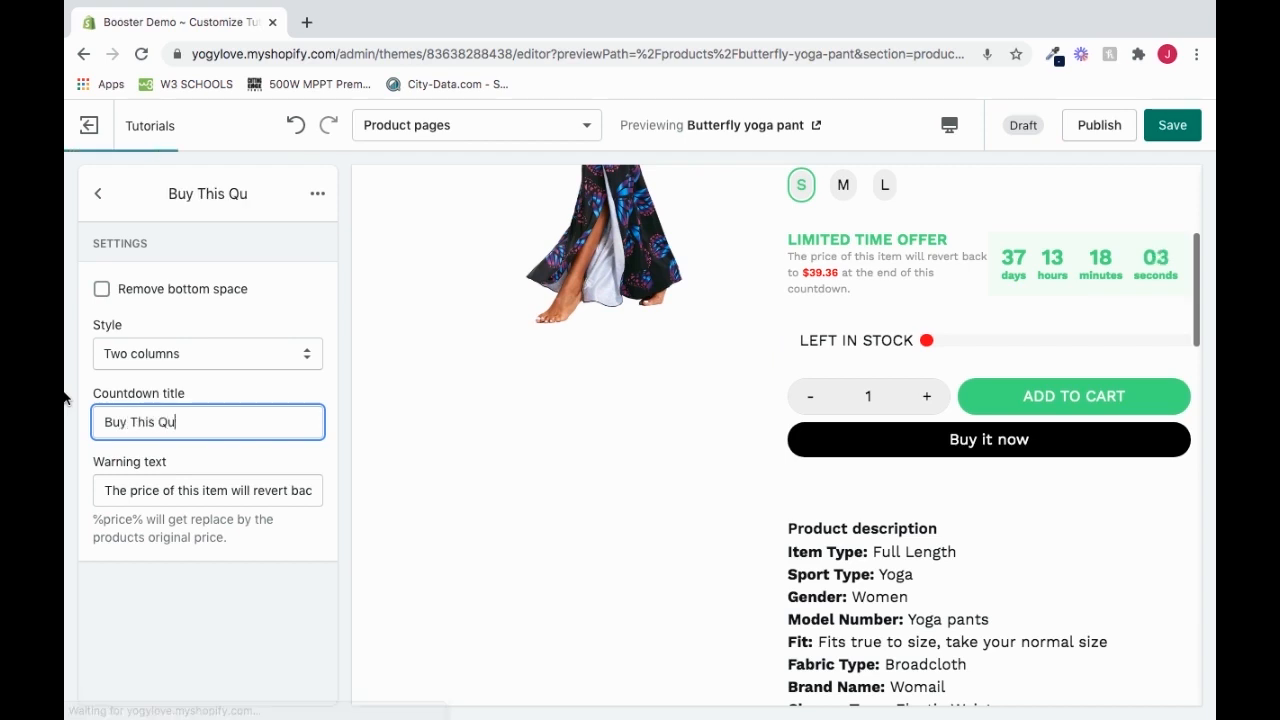
{"action": "key", "text": "BackSpace"}
{"action": "key", "text": "BackSpace"}
{"action": "key", "text": "BackSpace"}
{"action": "type", "text": "ly"}
{"action": "key", "text": "BackSpace"}
{"action": "key", "text": "BackSpace"}
{"action": "key", "text": "BackSpace"}
{"action": "key", "text": "BackSpace"}
{"action": "key", "text": "BackSpace"}
{"action": "key", "text": "BackSpace"}
{"action": "key", "text": "BackSpace"}
{"action": "type", "text": "Quick!"}
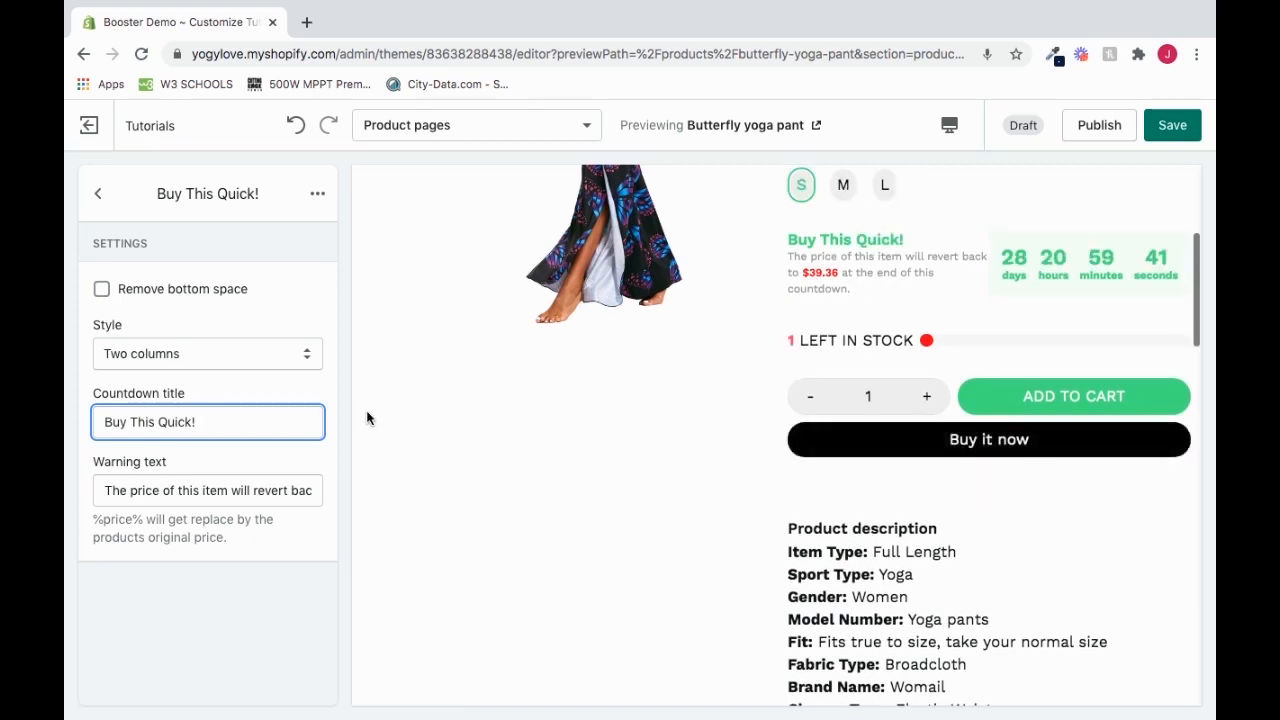
{"action": "left_click", "coordinate": [279, 387]}
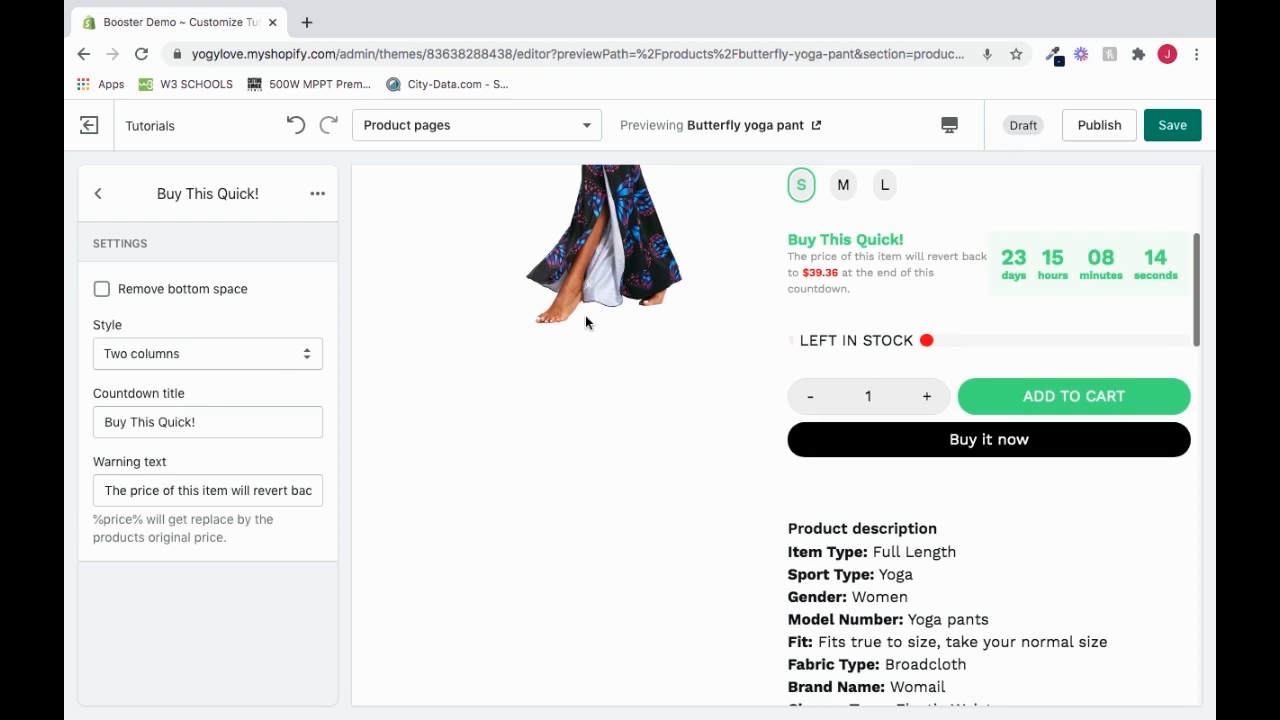
{"action": "left_click_drag", "start_coordinate": [788, 240], "coordinate": [913, 238]}
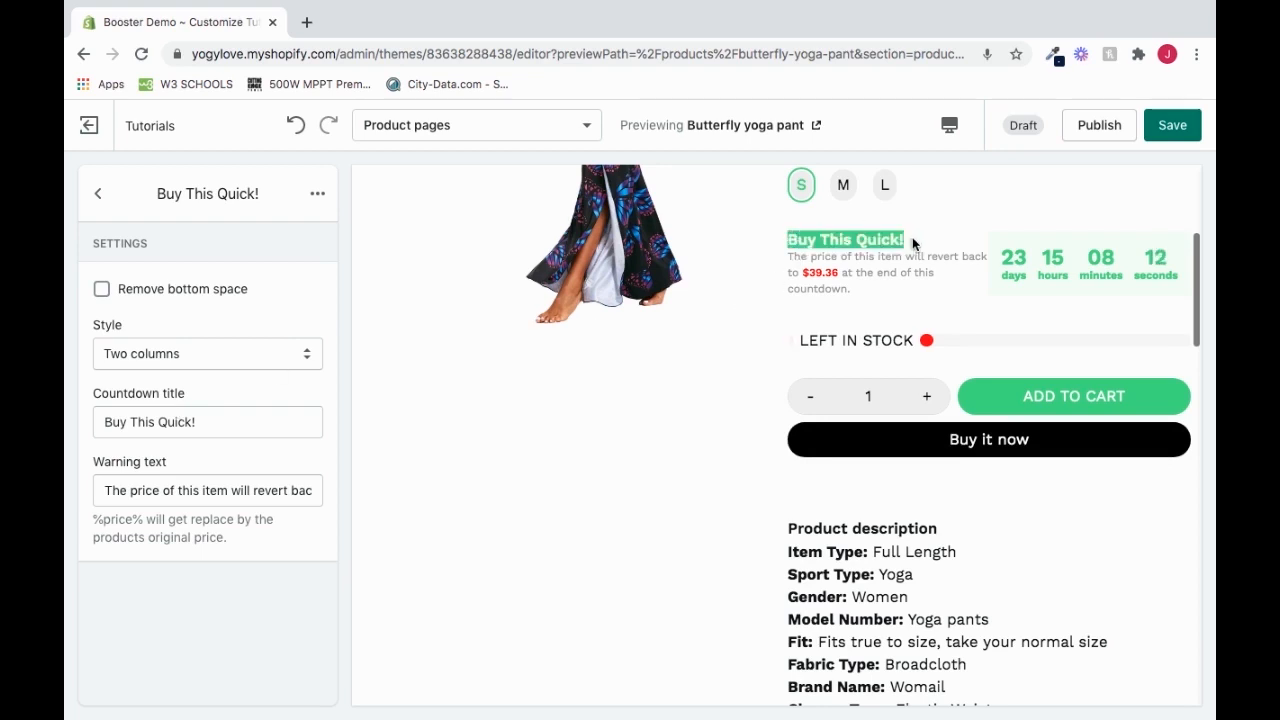
{"action": "left_click", "coordinate": [925, 232]}
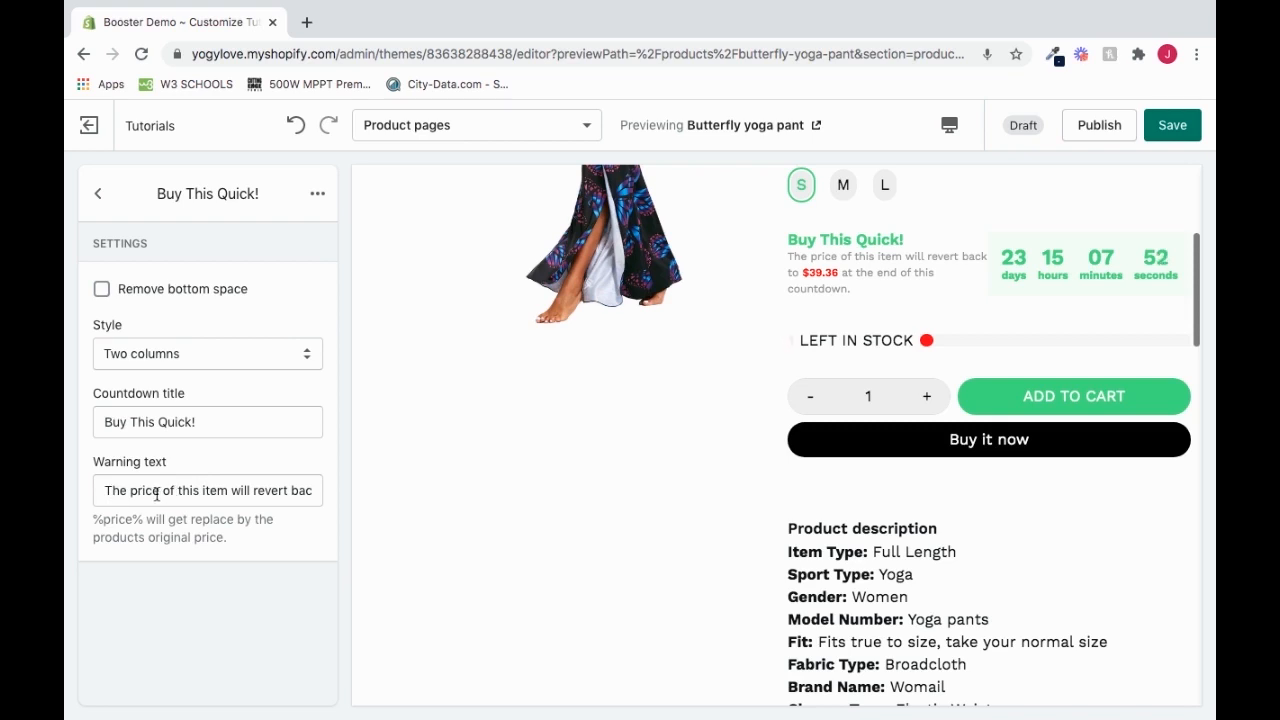
- Replace the word "item" with "product" in the countdown's warning text
{"action": "left_click_drag", "start_coordinate": [230, 492], "coordinate": [202, 492]}
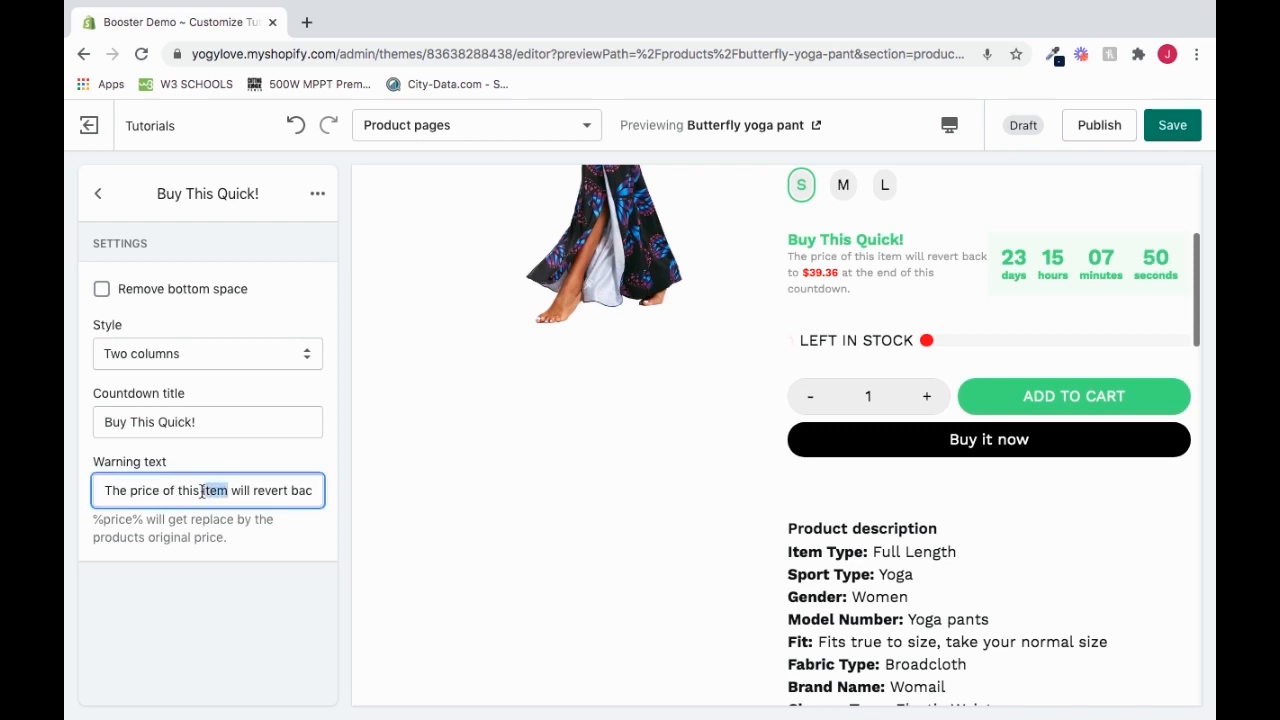
{"action": "type", "text": "produc"}
{"action": "key", "text": "BackSpace"}
{"action": "key", "text": "BackSpace"}
{"action": "key", "text": "BackSpace"}
{"action": "key", "text": "BackSpace"}
{"action": "key", "text": "BackSpace"}
{"action": "type", "text": "roduct"}
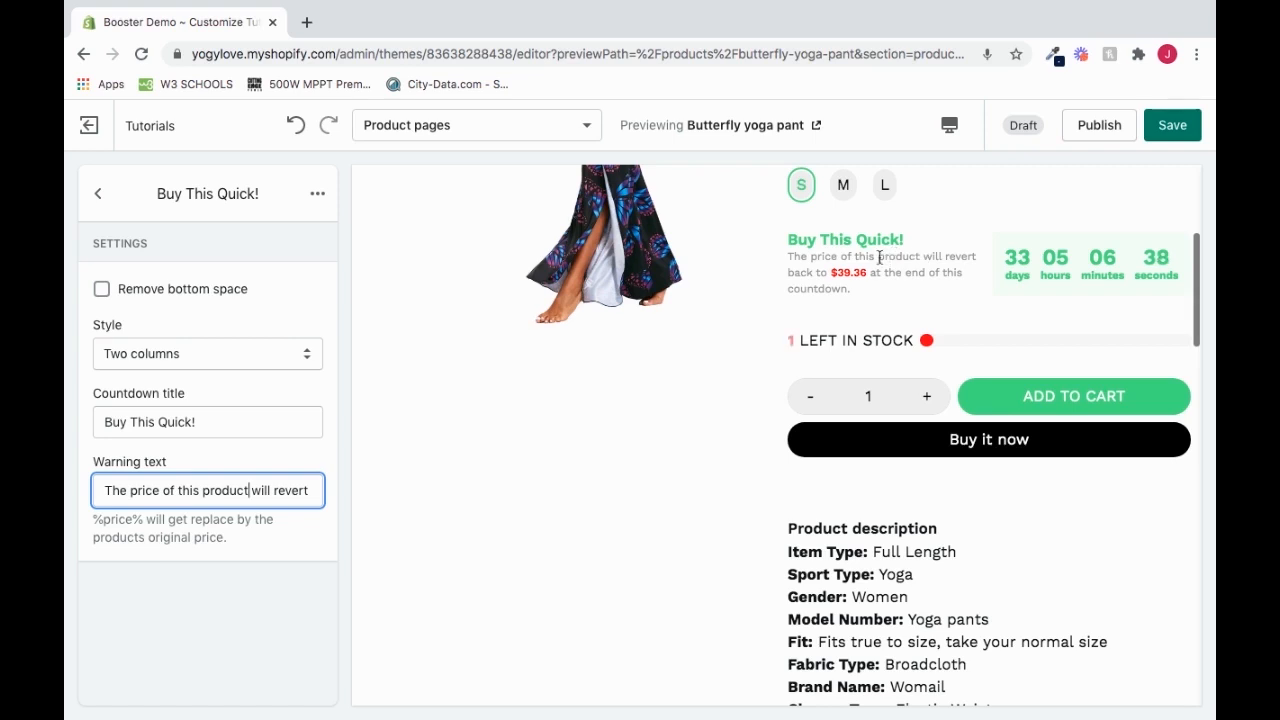
{"action": "left_click_drag", "start_coordinate": [249, 490], "coordinate": [206, 490]}
{"action": "left_click", "coordinate": [251, 490]}
- Read through the rest of the warning text and highlight its %price% placeholder
{"action": "key", "text": "Right"}
{"action": "key", "text": "Right"}
{"action": "key", "text": "Right"}
{"action": "key", "text": "Right"}
{"action": "key", "text": "Right"}
{"action": "key", "text": "Right"}
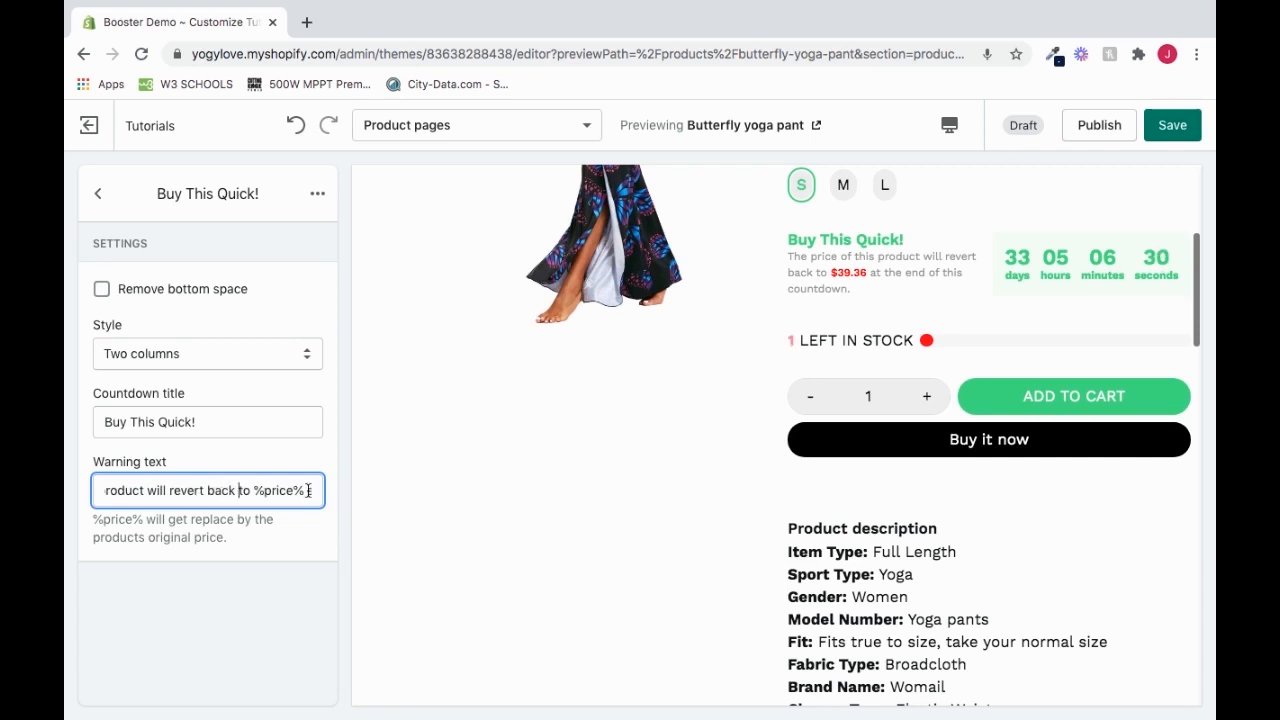
{"action": "key", "text": "Right"}
{"action": "key", "text": "Right"}
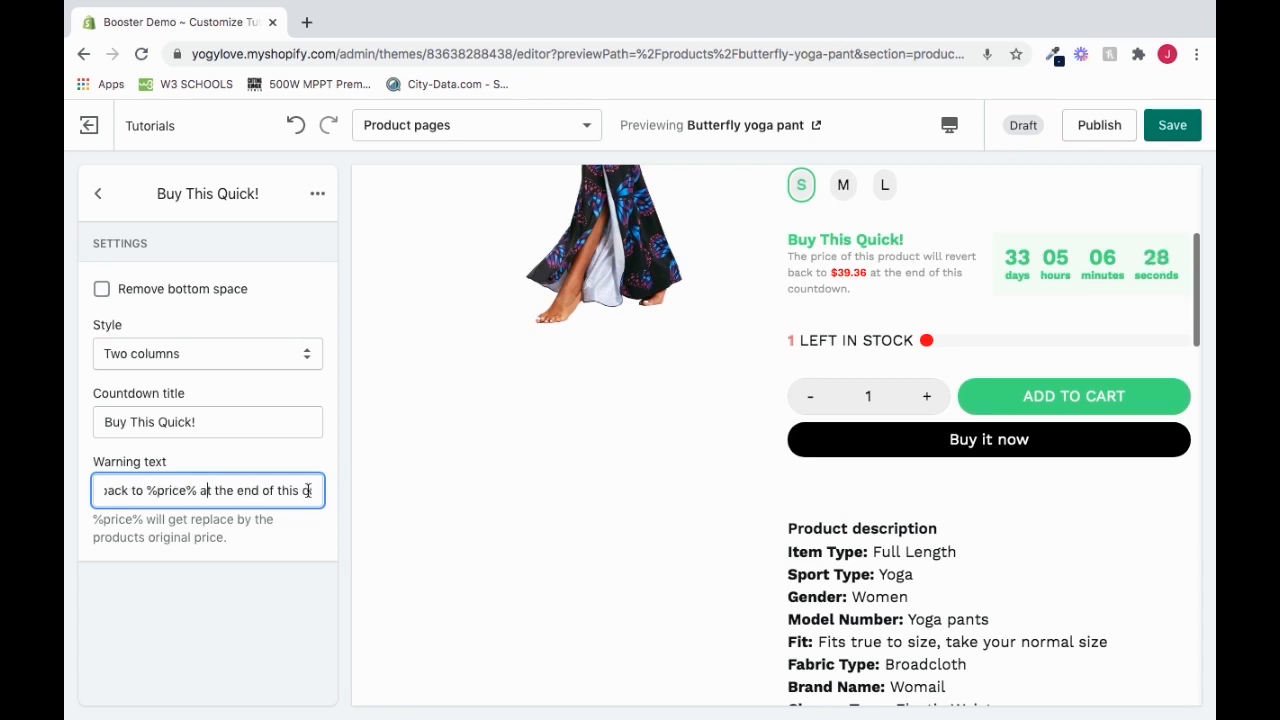
{"action": "left_click_drag", "start_coordinate": [148, 492], "coordinate": [204, 495]}
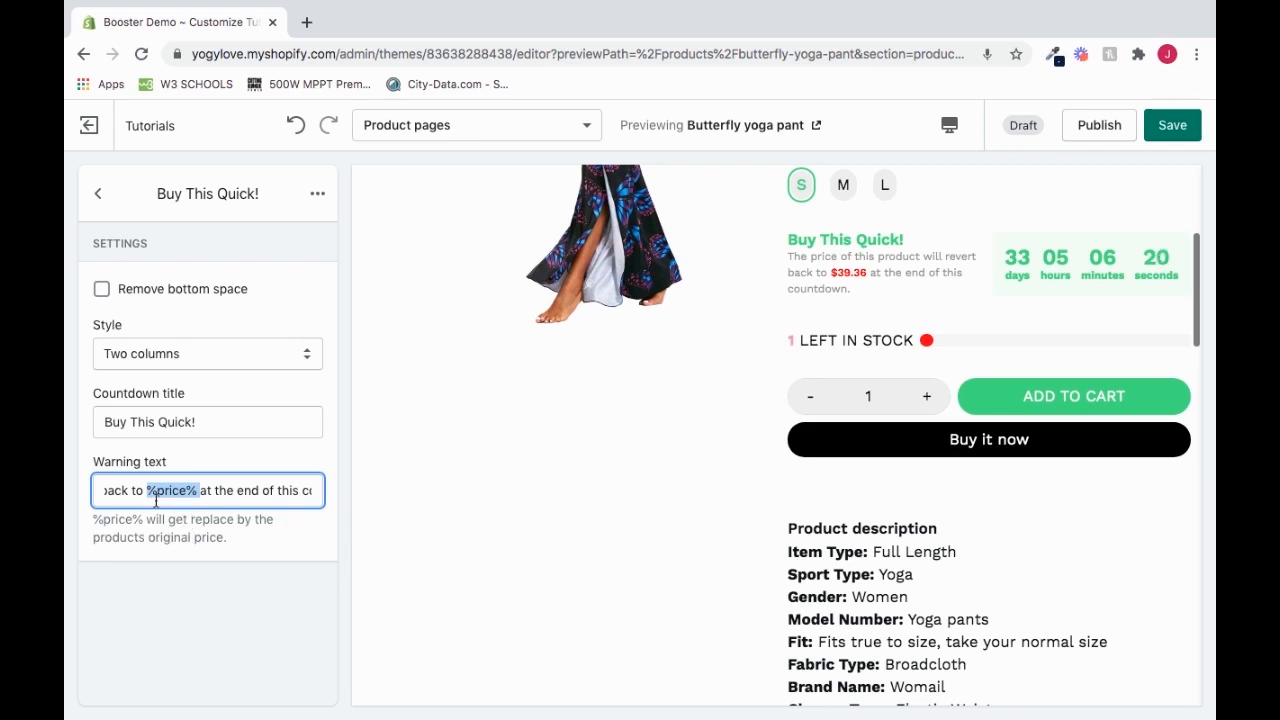
- Compare the %price% placeholder in the warning text with the original price shown in the Butterfly Yoga Pant preview
{"action": "scroll", "coordinate": [584, 470], "scroll_direction": "up", "scroll_amount": 3}
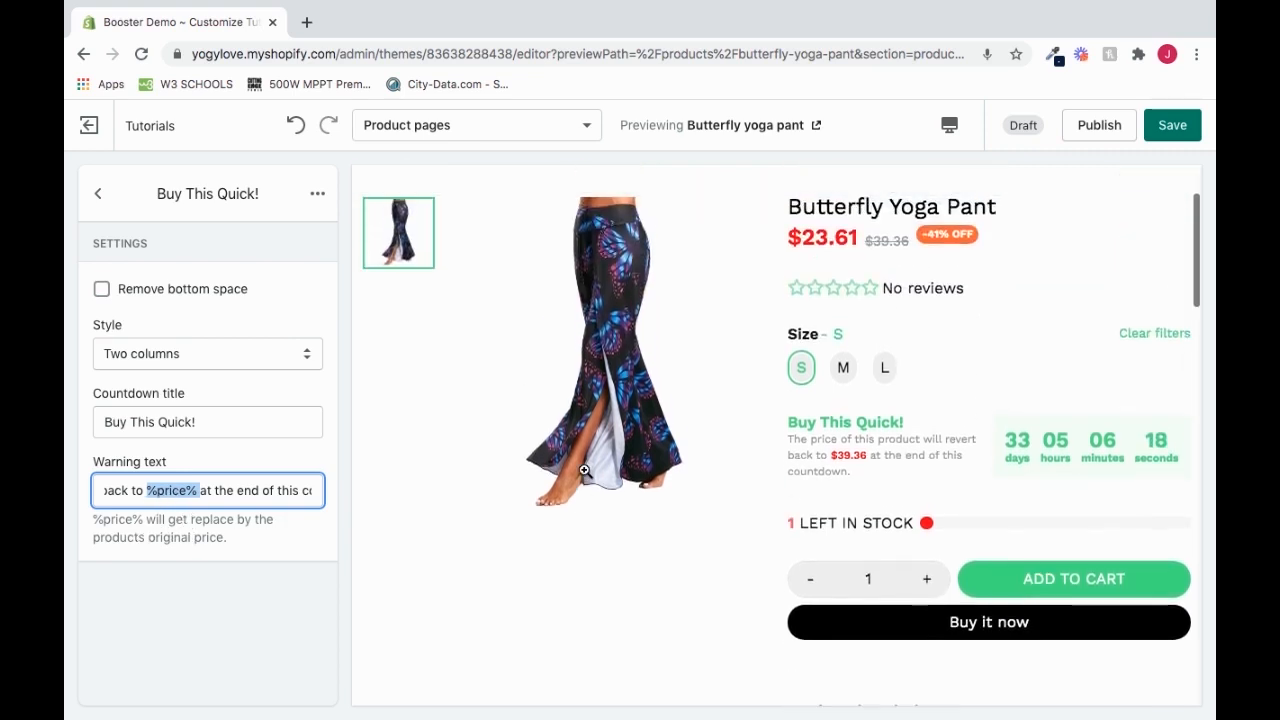
{"action": "scroll", "coordinate": [584, 470], "scroll_direction": "down", "scroll_amount": 1}
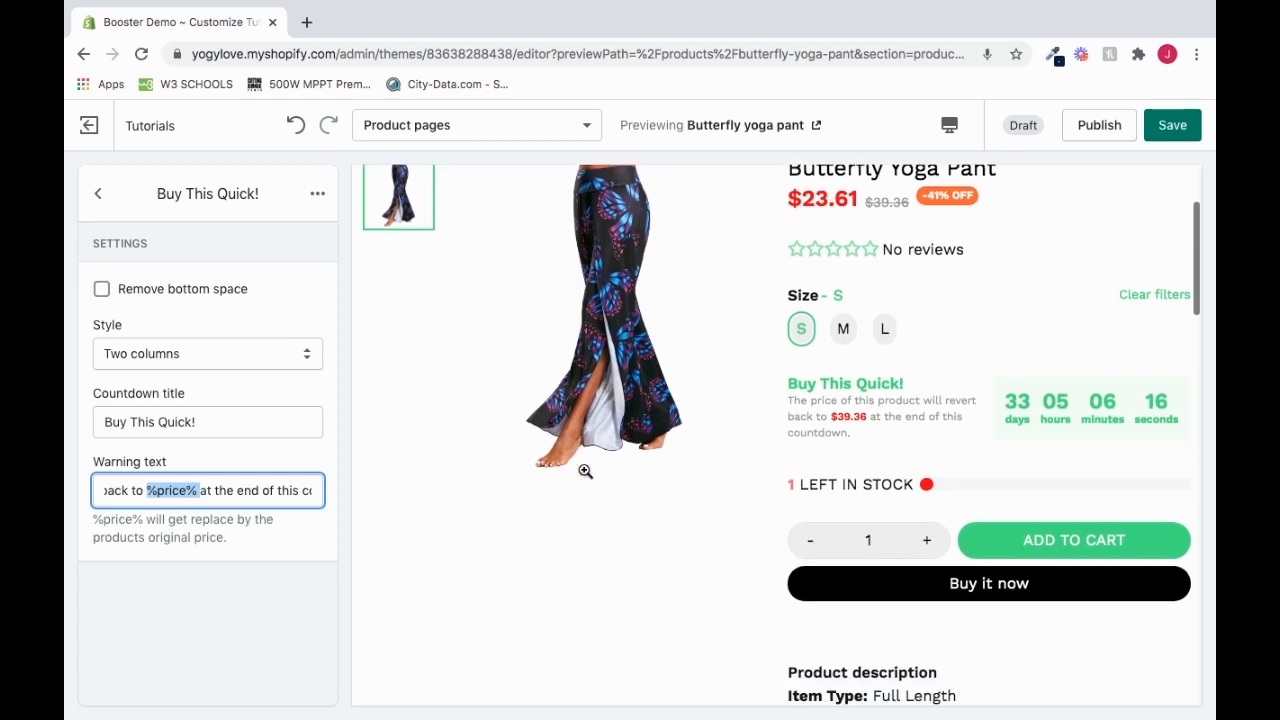
{"action": "left_click_drag", "start_coordinate": [831, 420], "coordinate": [862, 409]}
{"action": "left_click", "coordinate": [864, 412]}
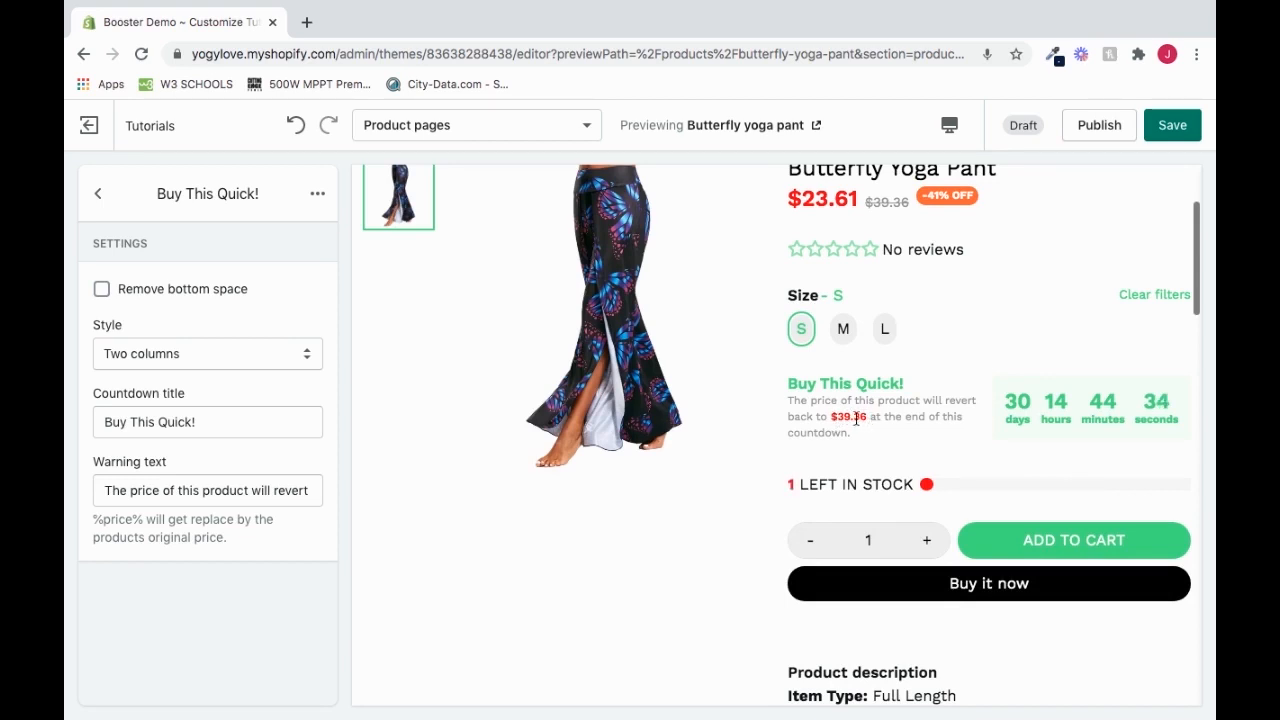
{"action": "left_click", "coordinate": [113, 520]}
{"action": "left_click_drag", "start_coordinate": [160, 490], "coordinate": [293, 490]}
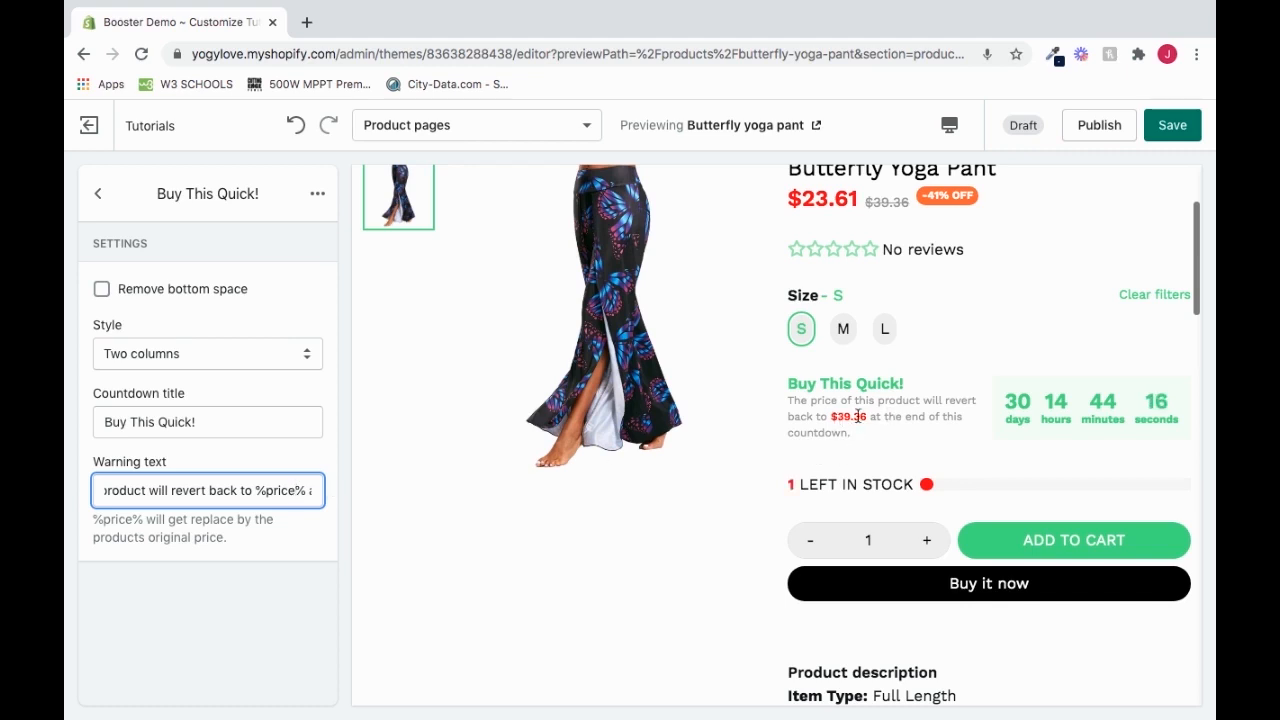
{"action": "left_click_drag", "start_coordinate": [257, 495], "coordinate": [209, 487]}
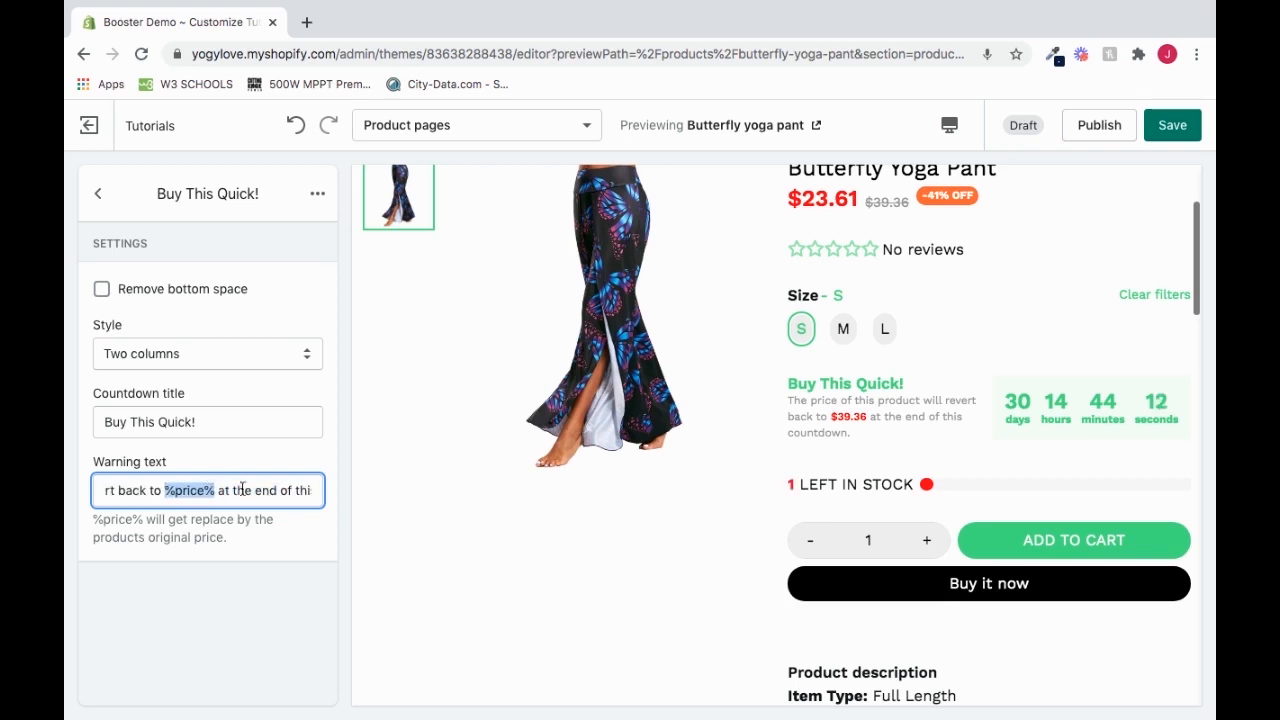
- Replace the word "countdown" at the end of the countdown's warning text with "offer"
{"action": "left_click", "coordinate": [242, 489]}
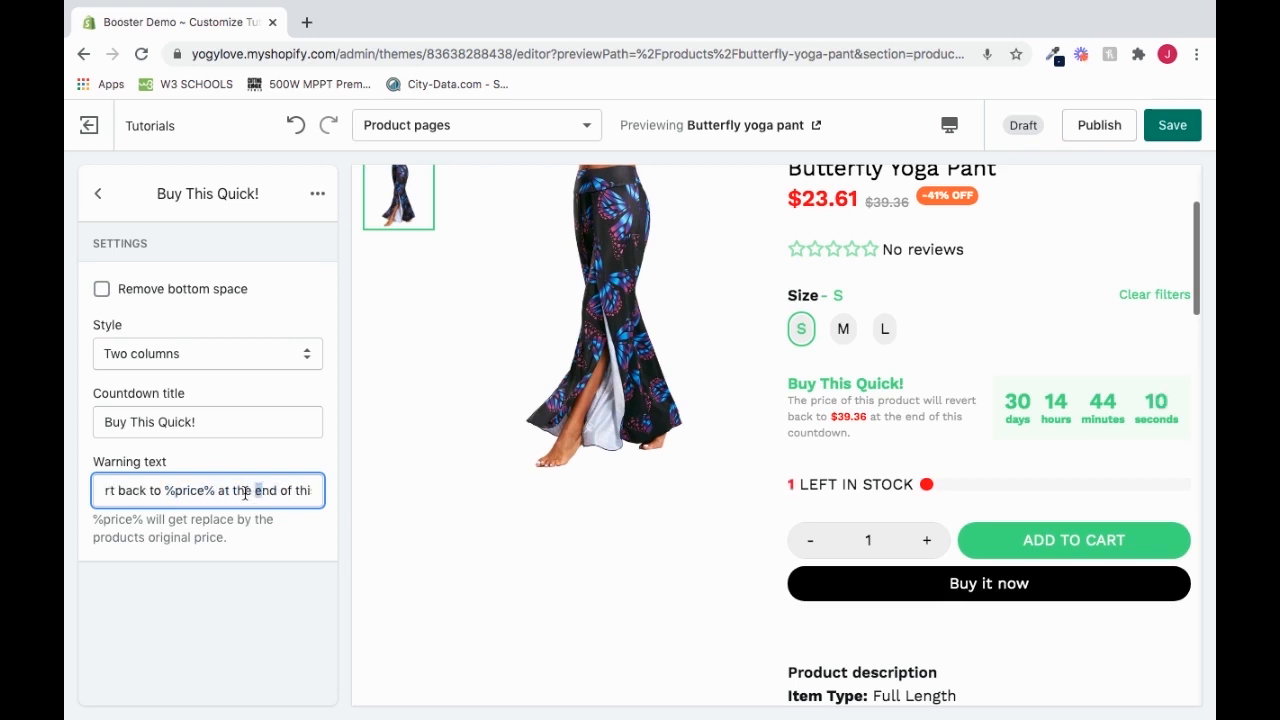
{"action": "left_click_drag", "start_coordinate": [278, 491], "coordinate": [271, 491]}
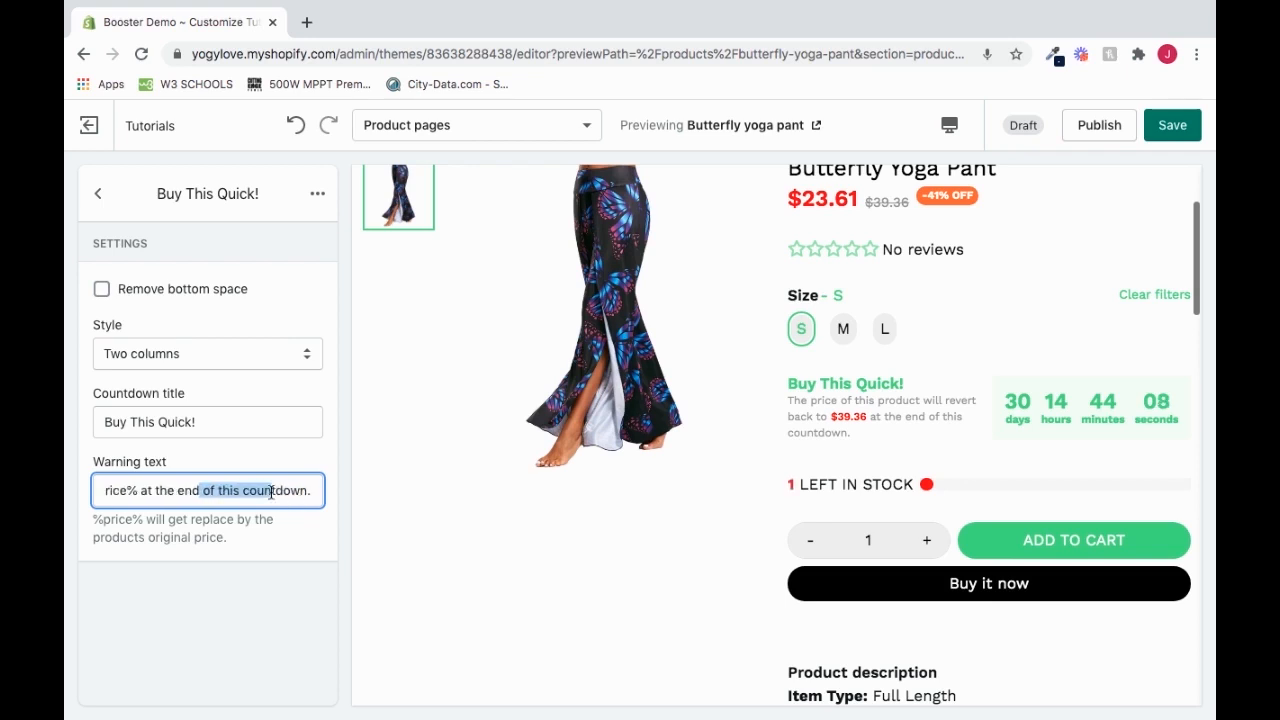
{"action": "left_click", "coordinate": [153, 493]}
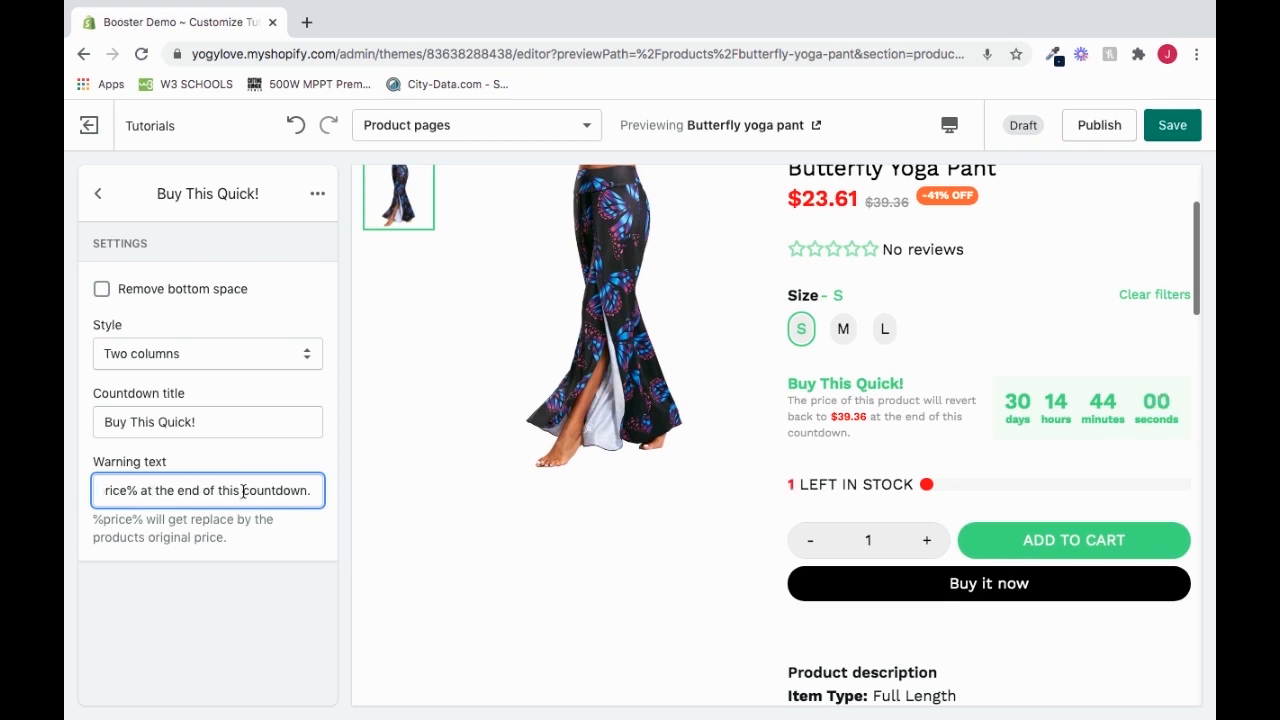
{"action": "left_click_drag", "start_coordinate": [244, 492], "coordinate": [308, 493]}
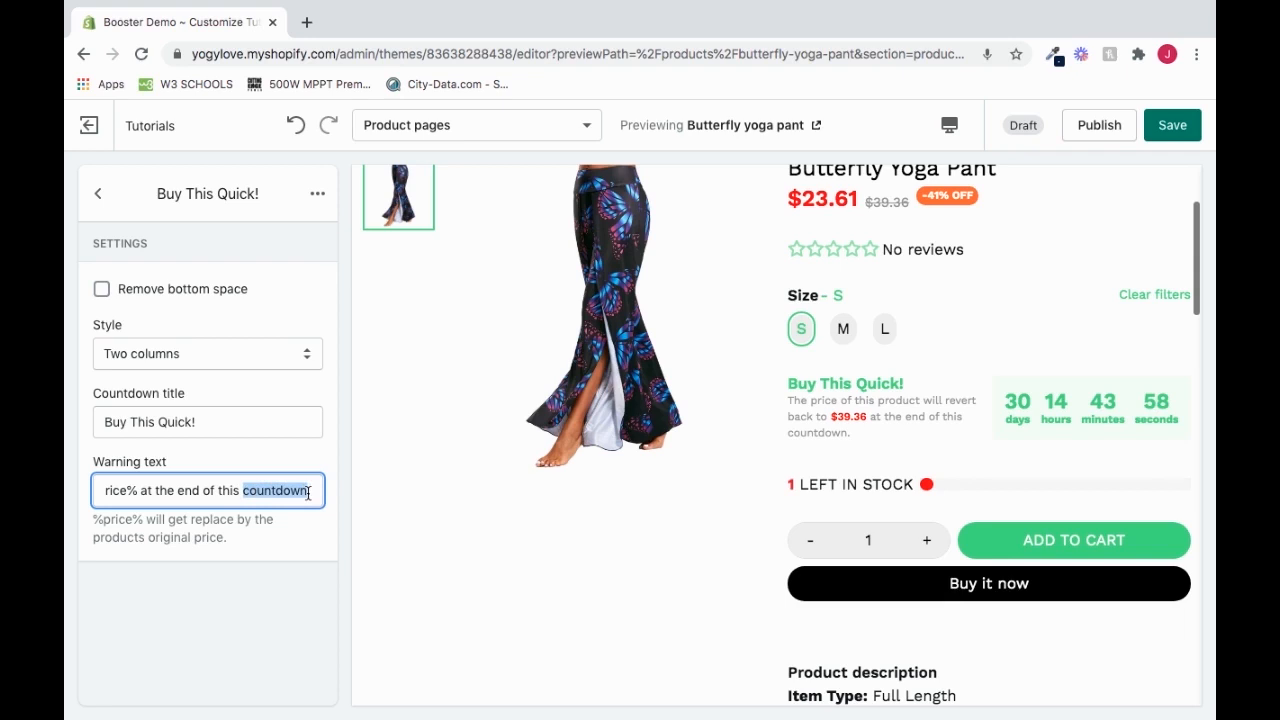
{"action": "type", "text": "offer."}
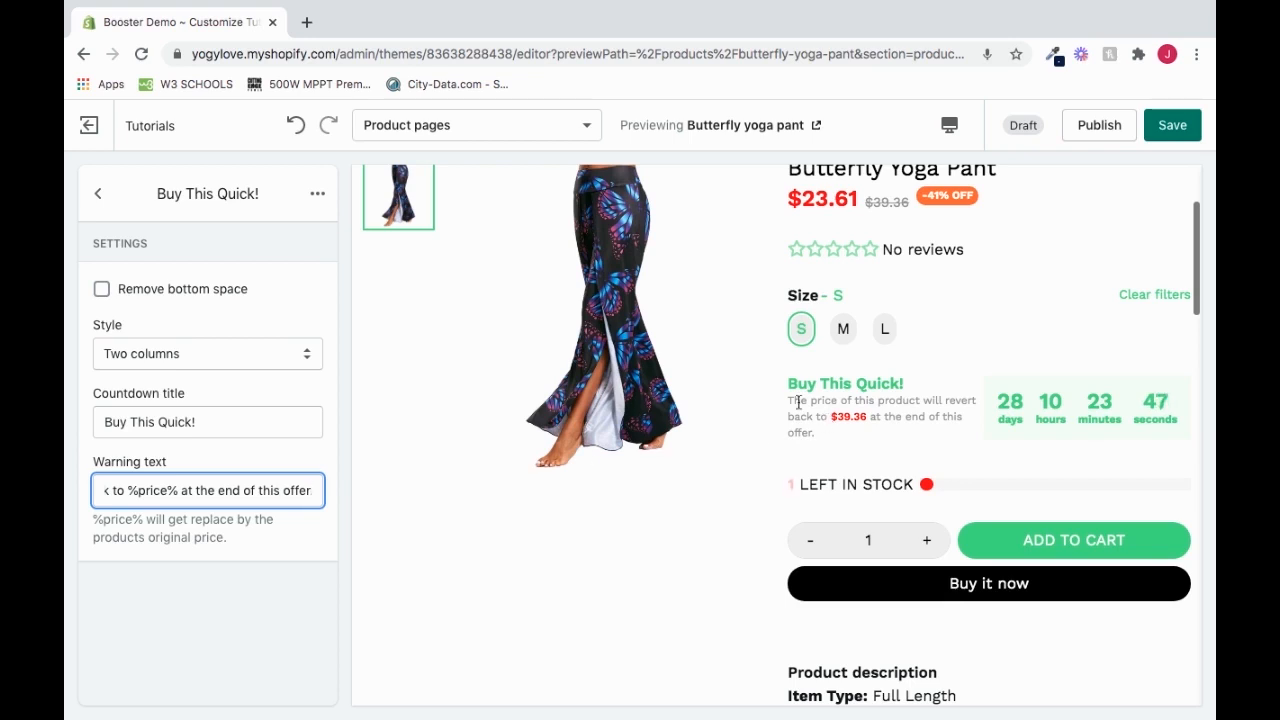
{"action": "left_click", "coordinate": [250, 452]}
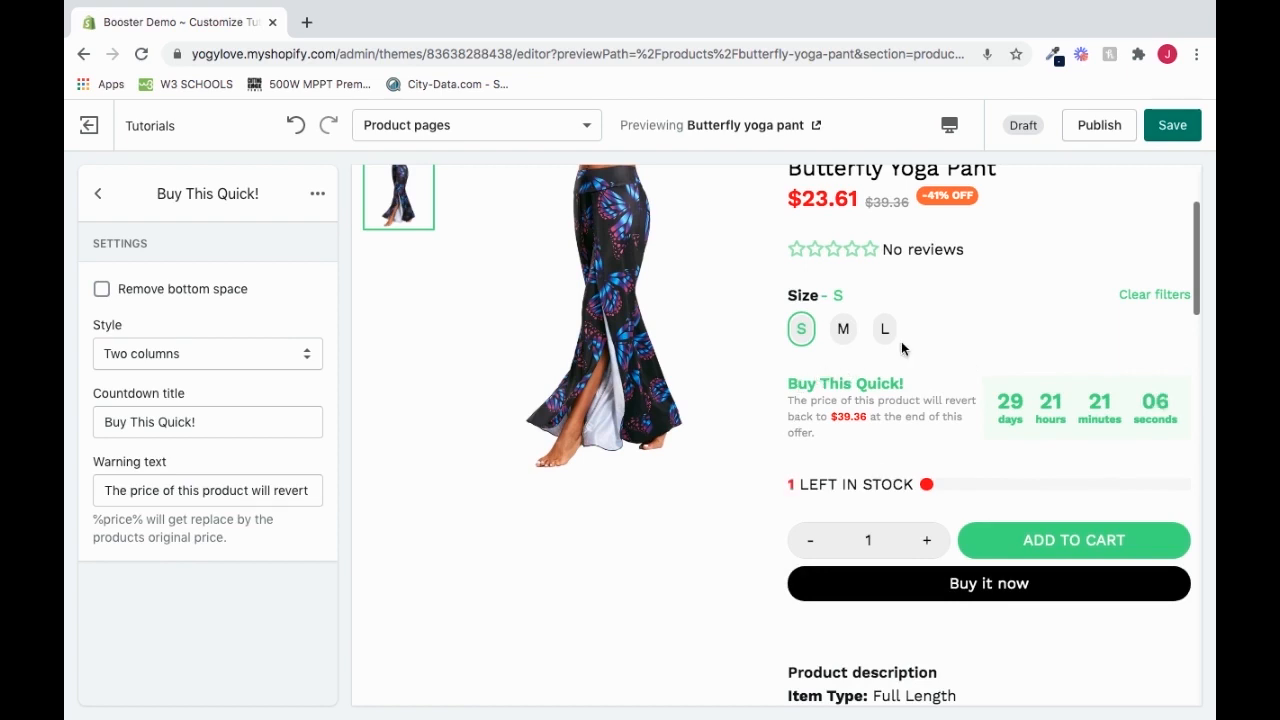
- Leave the product page content section and open the Countdown timer [APP] settings in the theme settings
{"action": "left_click", "coordinate": [98, 193]}
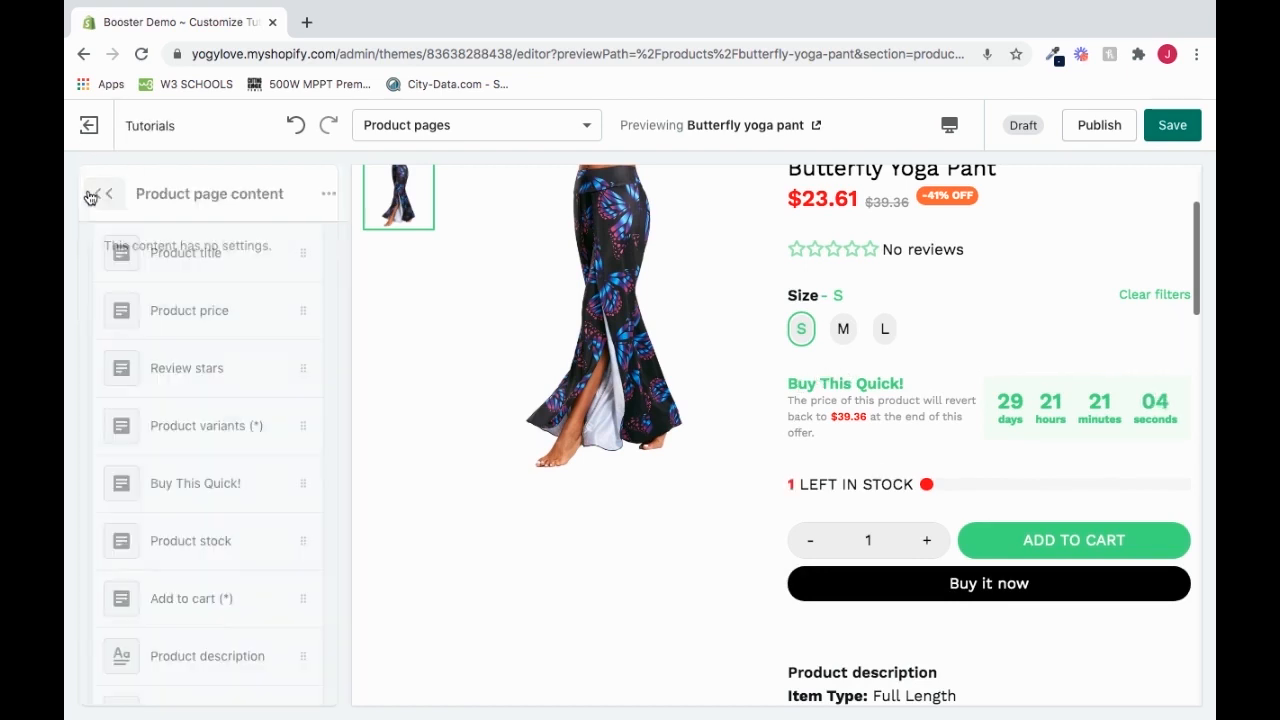
{"action": "scroll", "coordinate": [193, 380], "scroll_direction": "down", "scroll_amount": 5}
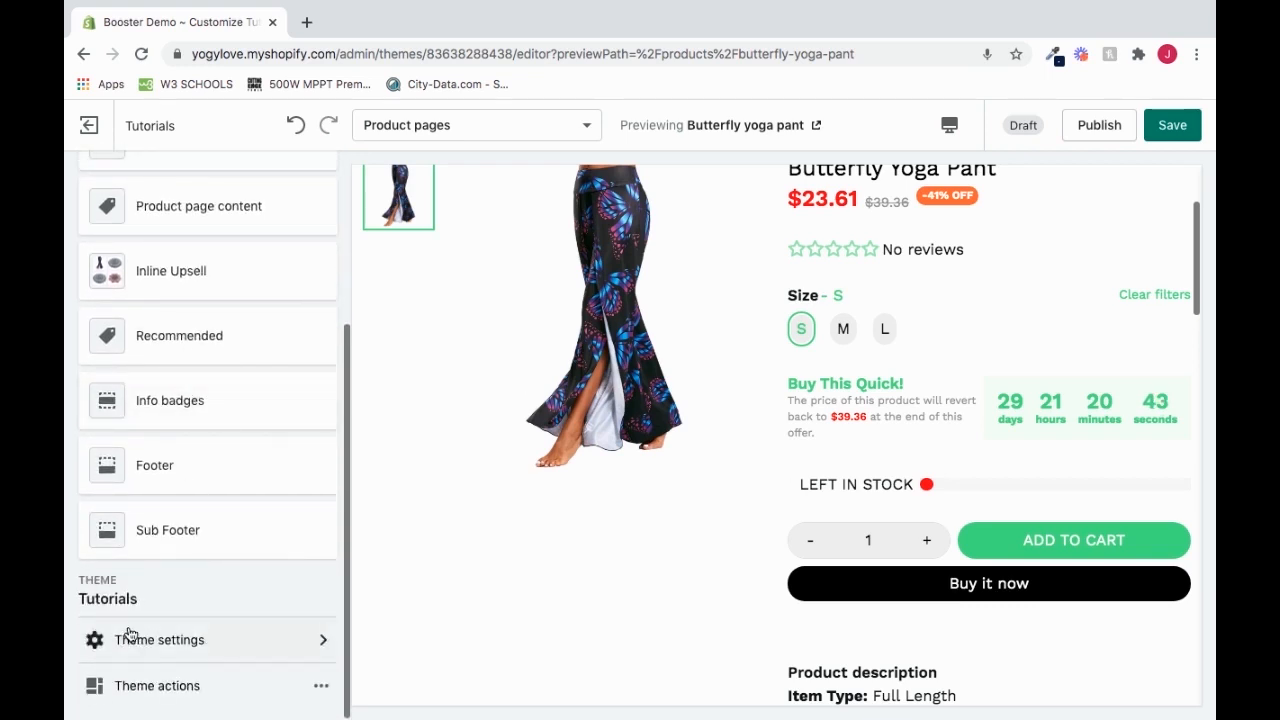
{"action": "left_click", "coordinate": [234, 640]}
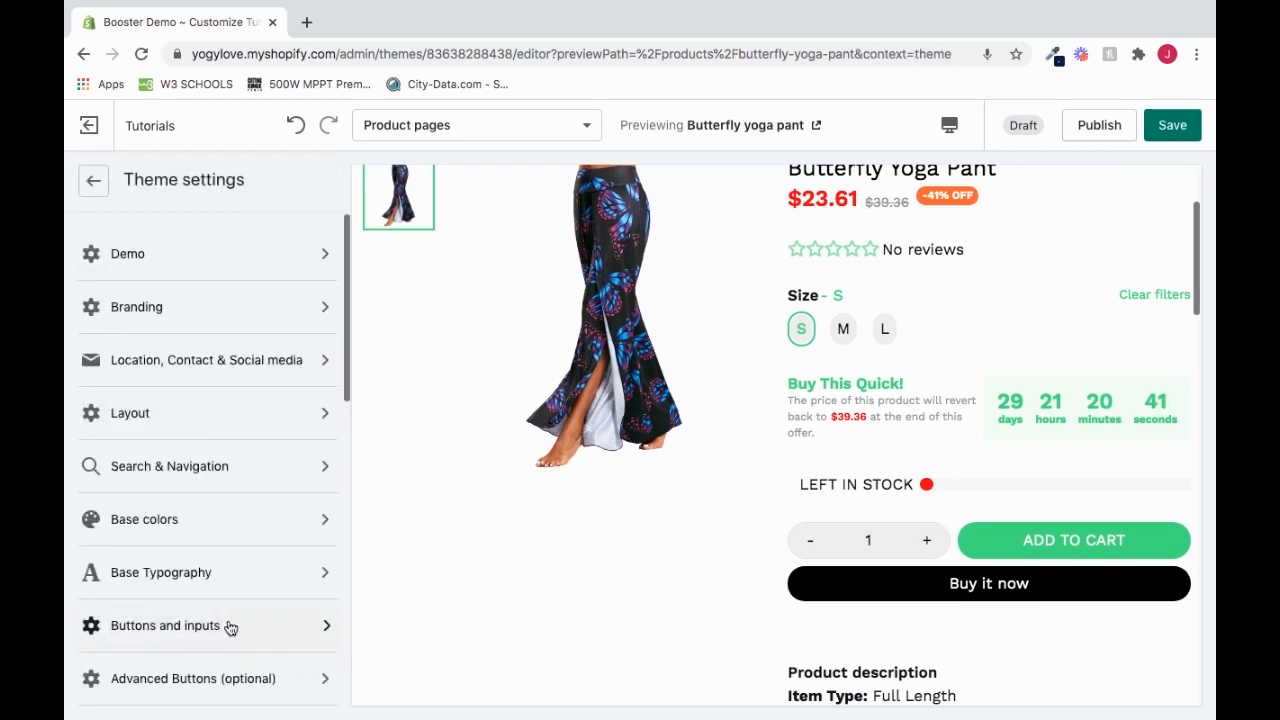
{"action": "scroll", "coordinate": [218, 530], "scroll_direction": "down", "scroll_amount": 5}
{"action": "scroll", "coordinate": [216, 529], "scroll_direction": "down", "scroll_amount": 1}
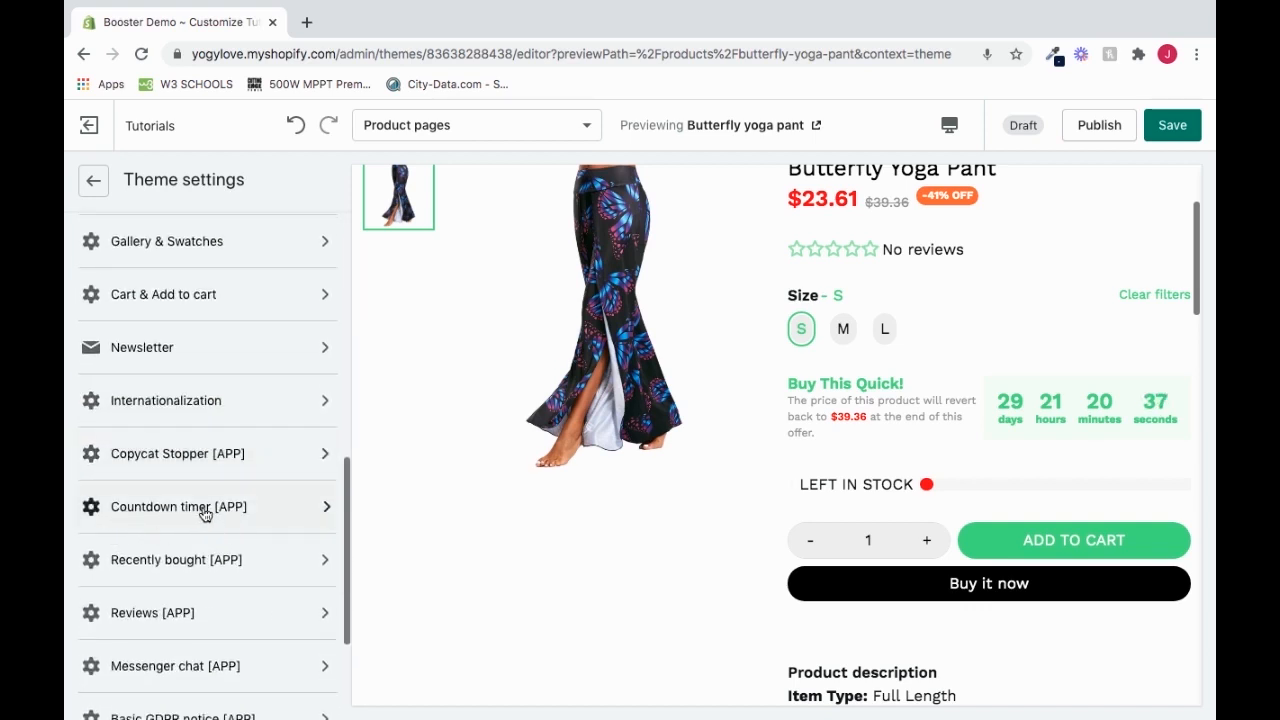
{"action": "left_click", "coordinate": [145, 507]}
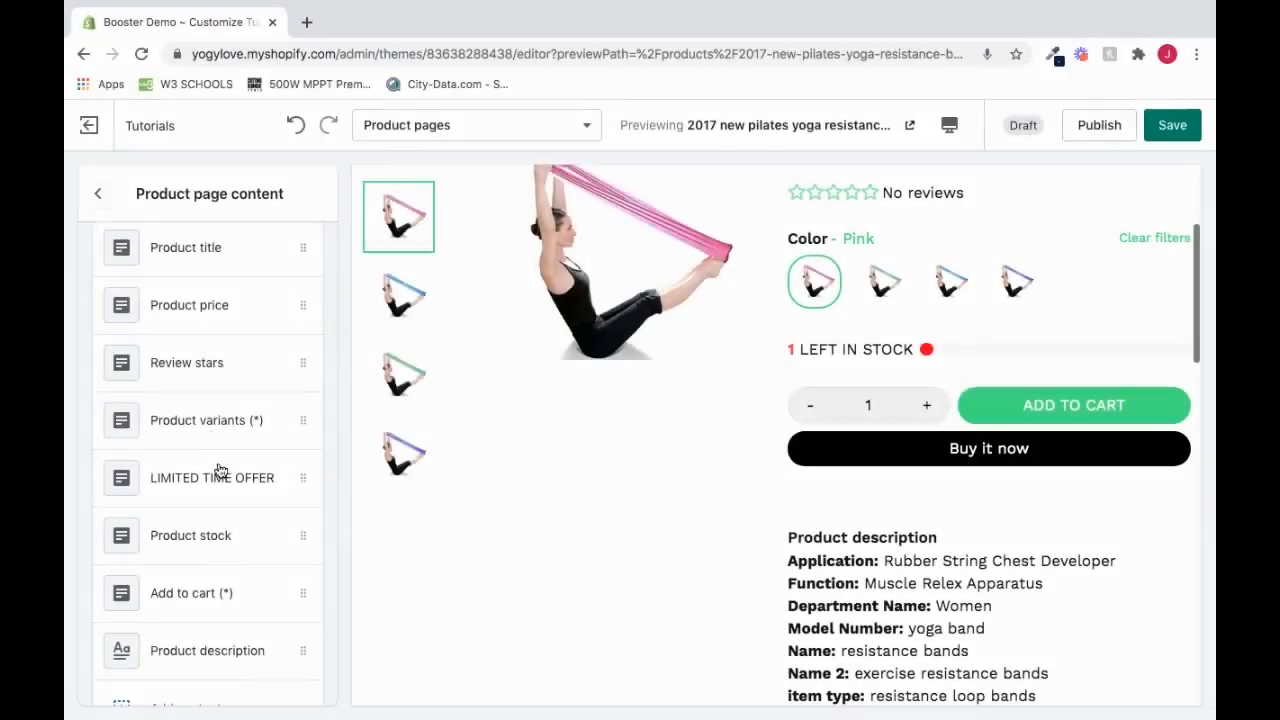
- Open the Product variants block and compare its settings with the color variants in the Yoga Resistance Bands preview
{"action": "scroll", "coordinate": [220, 470], "scroll_direction": "down", "scroll_amount": 1}
{"action": "scroll", "coordinate": [220, 470], "scroll_direction": "down", "scroll_amount": 1}
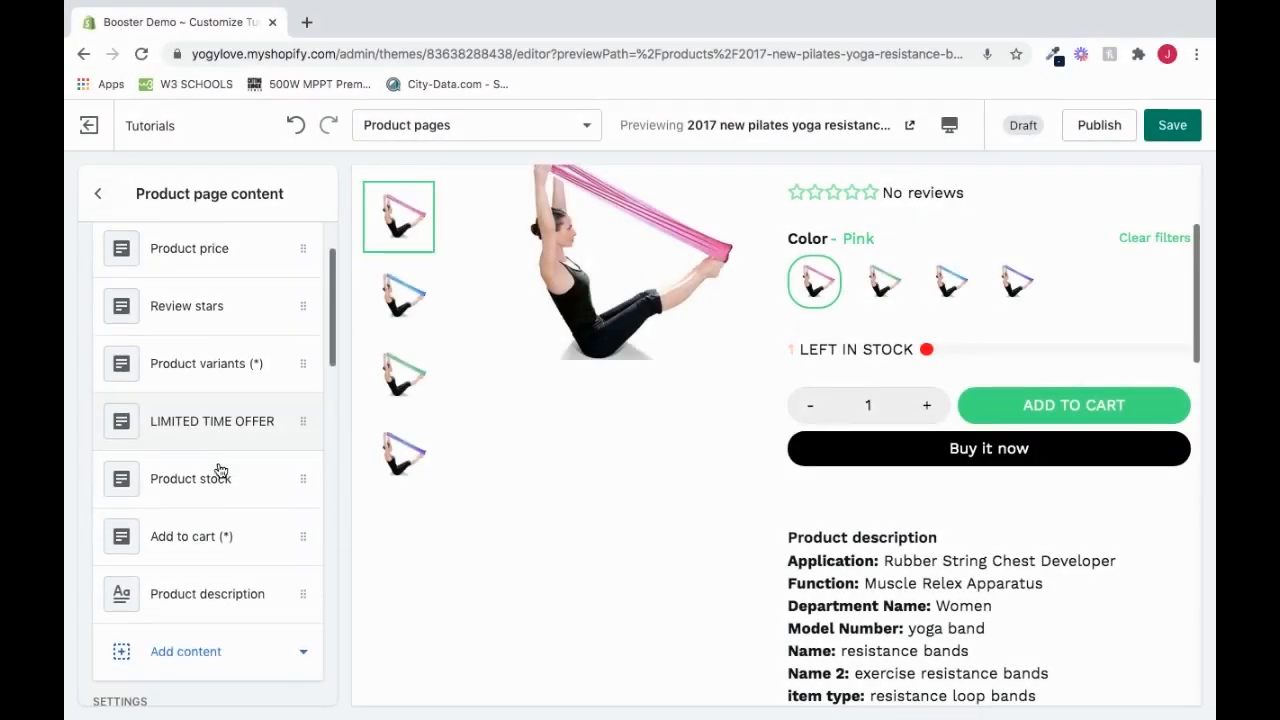
{"action": "left_click", "coordinate": [190, 370]}
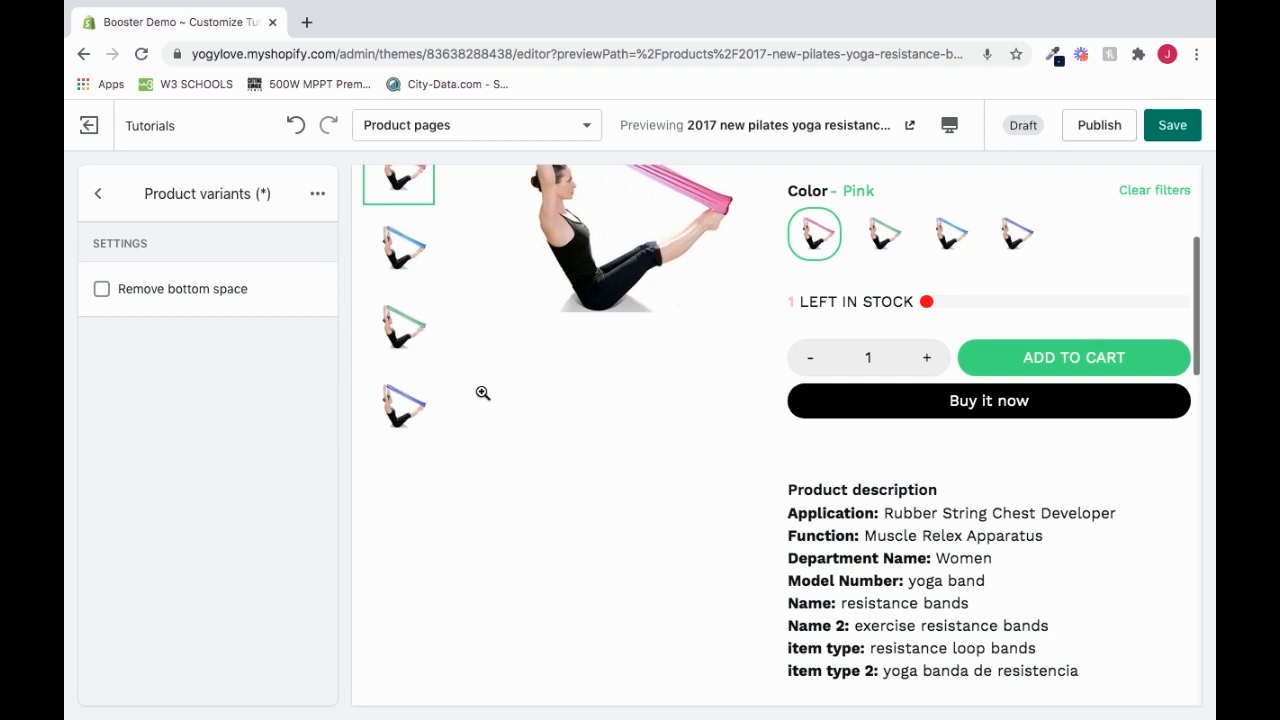
{"action": "scroll", "coordinate": [480, 395], "scroll_direction": "up", "scroll_amount": 1}
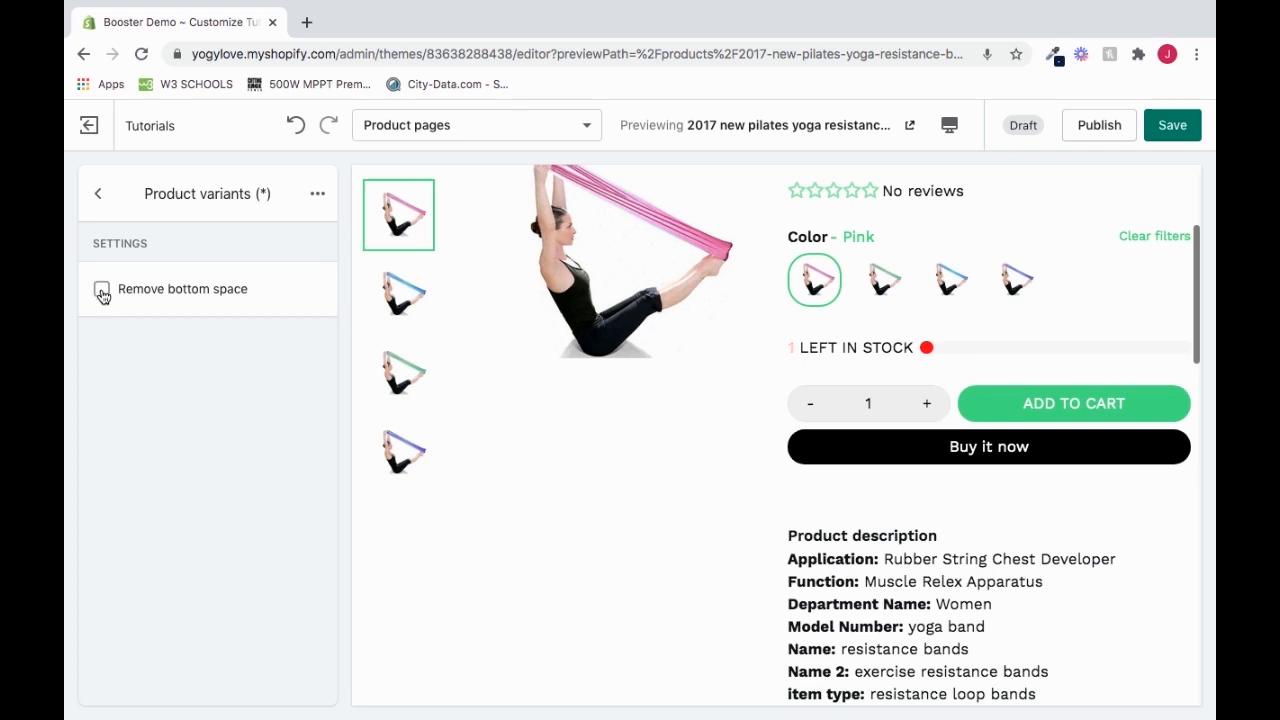
{"action": "left_click", "coordinate": [98, 196]}
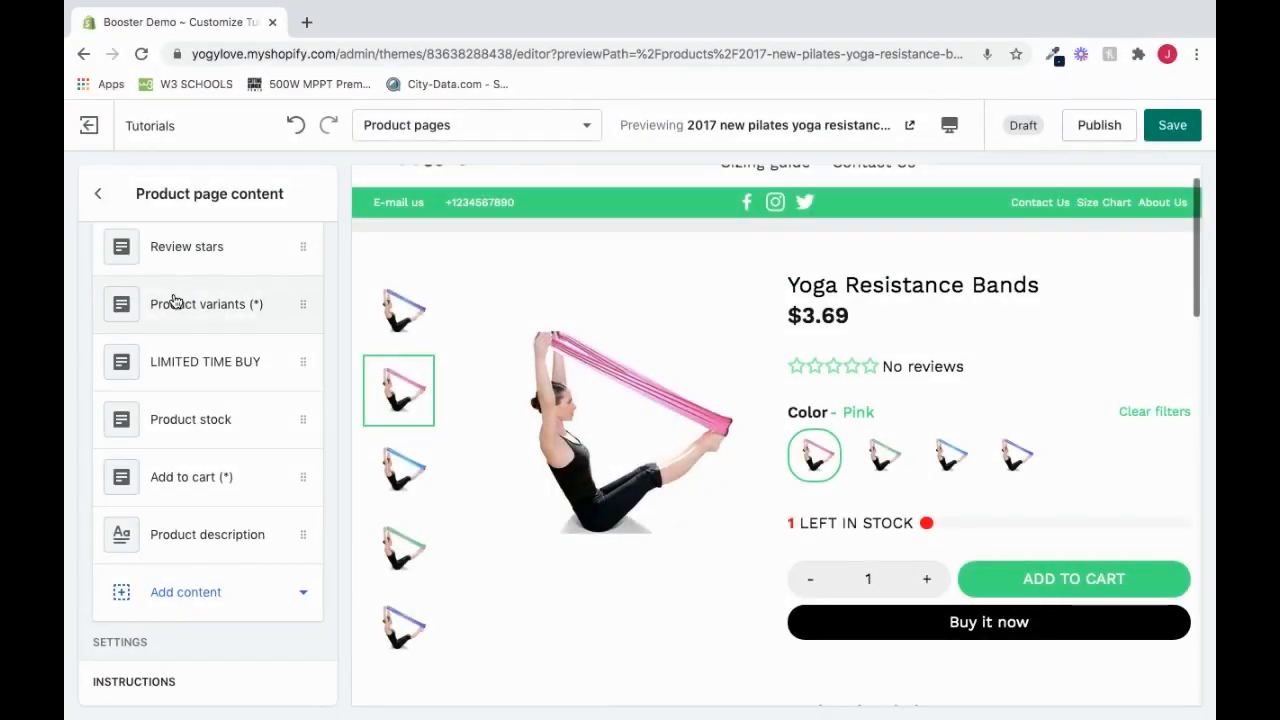
- Open the Product stock block and highlight the remaining-stock text in the product preview
{"action": "left_click", "coordinate": [236, 428]}
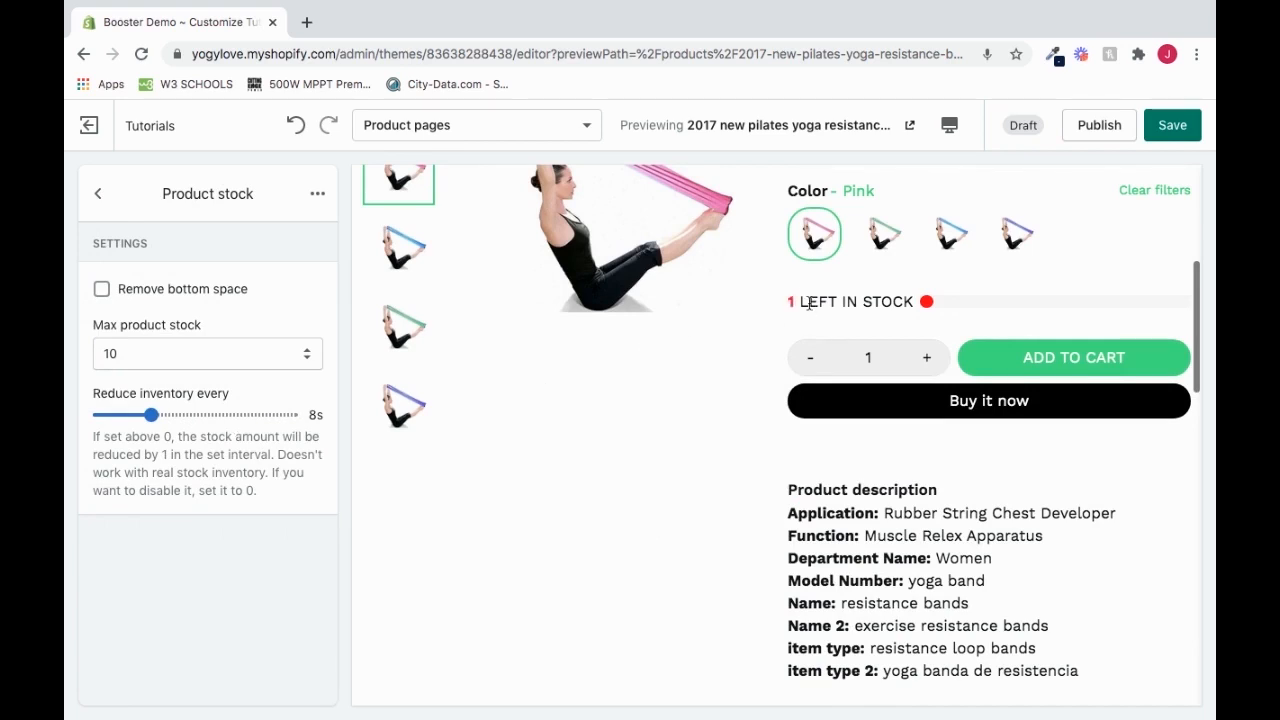
{"action": "left_click_drag", "start_coordinate": [797, 301], "coordinate": [782, 299]}
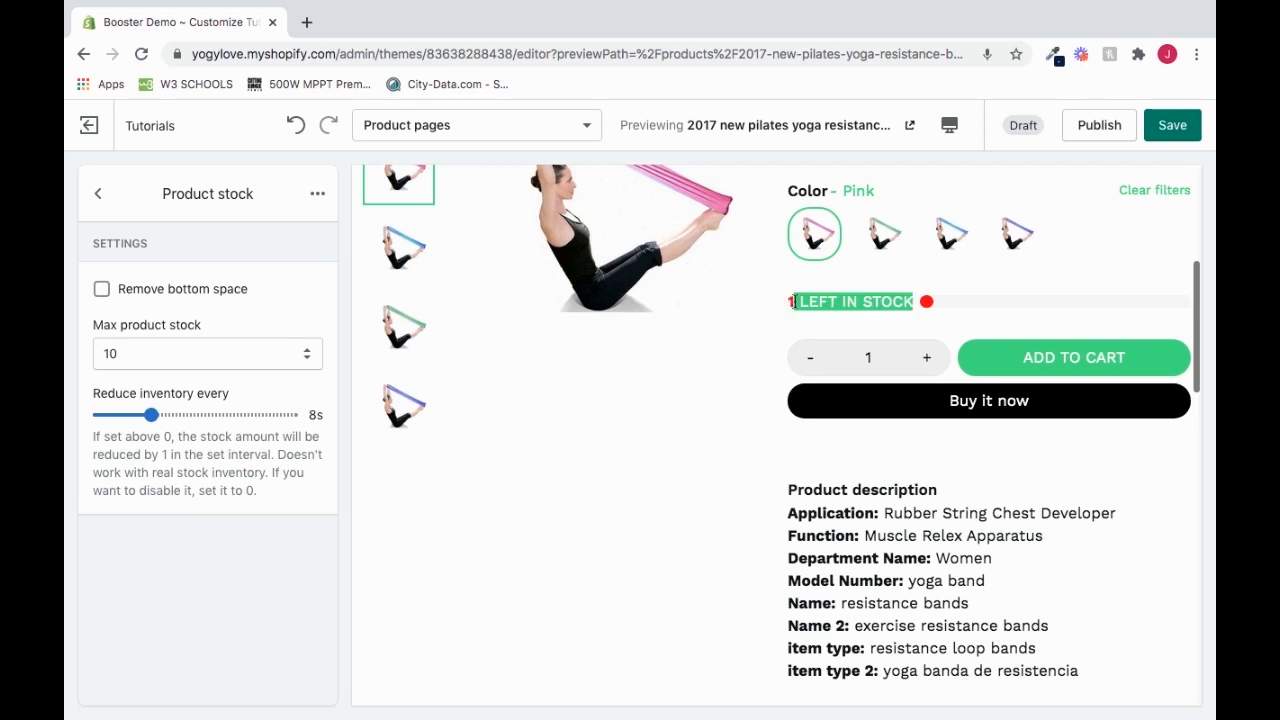
{"action": "left_click", "coordinate": [793, 304]}
- Set the maximum product stock to 1000 and highlight the stock count in the preview
{"action": "left_click", "coordinate": [214, 358]}
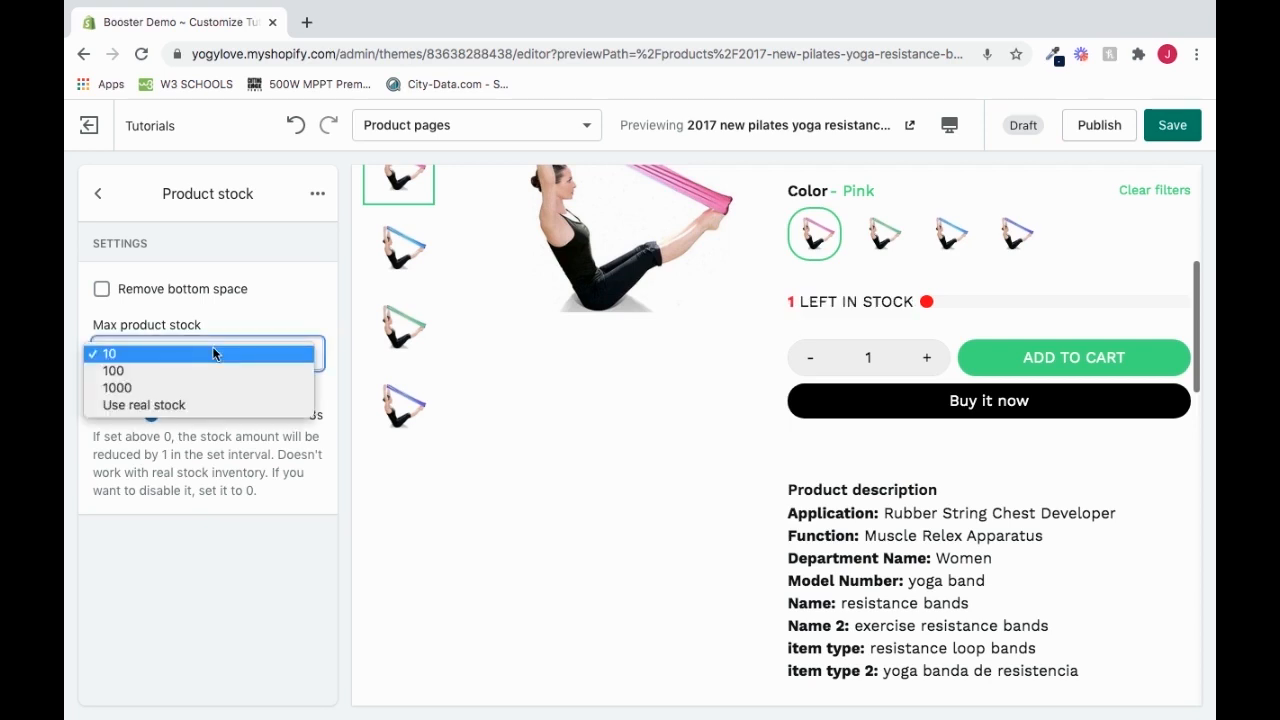
{"action": "left_click", "coordinate": [226, 373]}
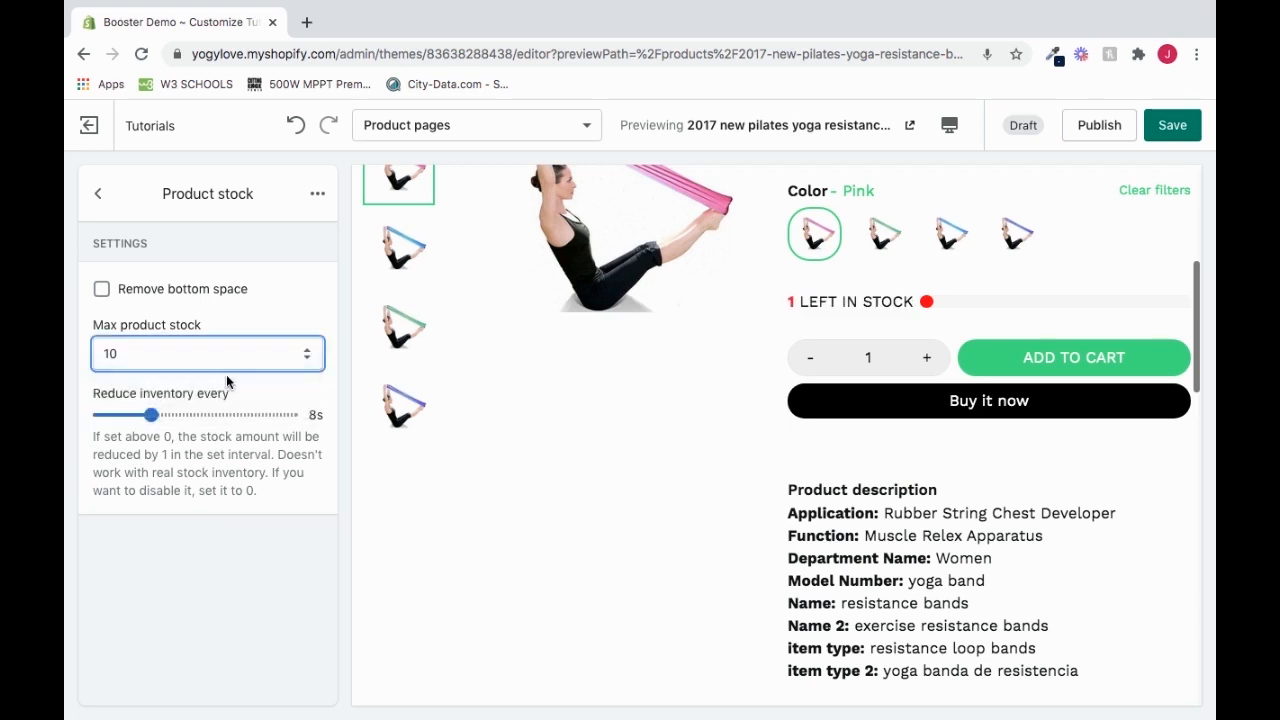
{"action": "left_click", "coordinate": [226, 372]}
{"action": "left_click", "coordinate": [225, 371]}
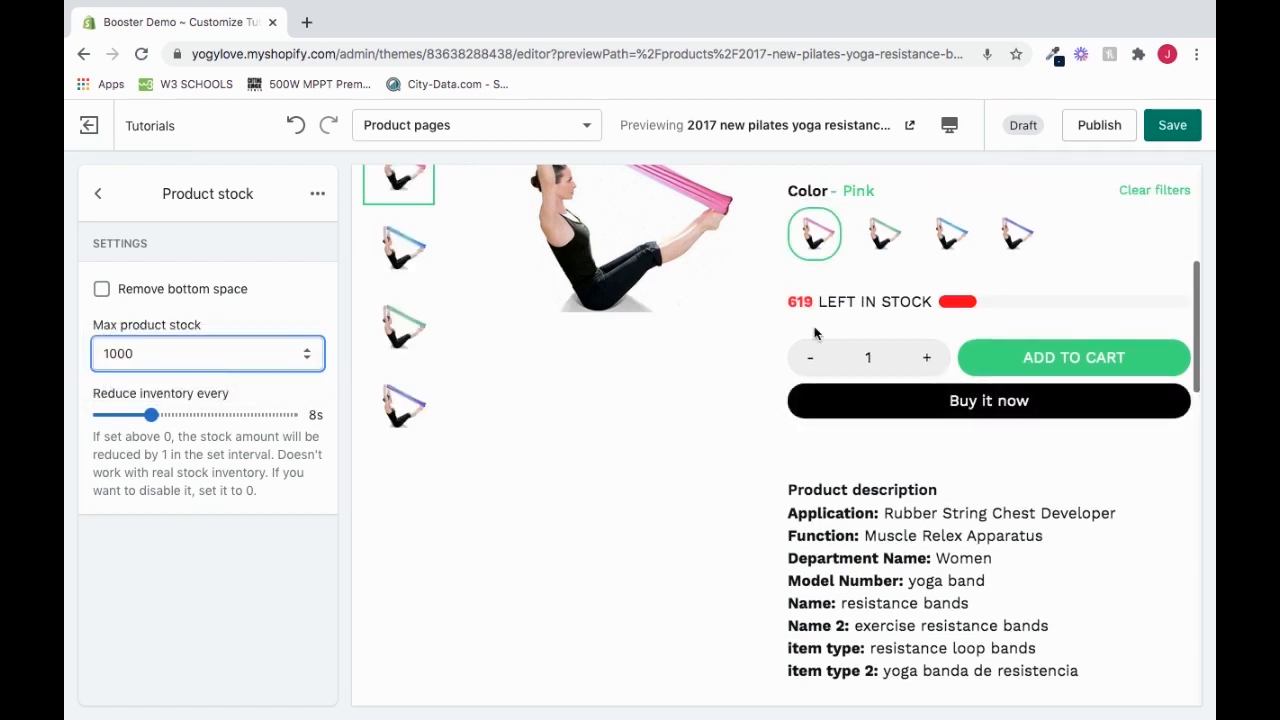
{"action": "left_click_drag", "start_coordinate": [816, 304], "coordinate": [785, 301]}
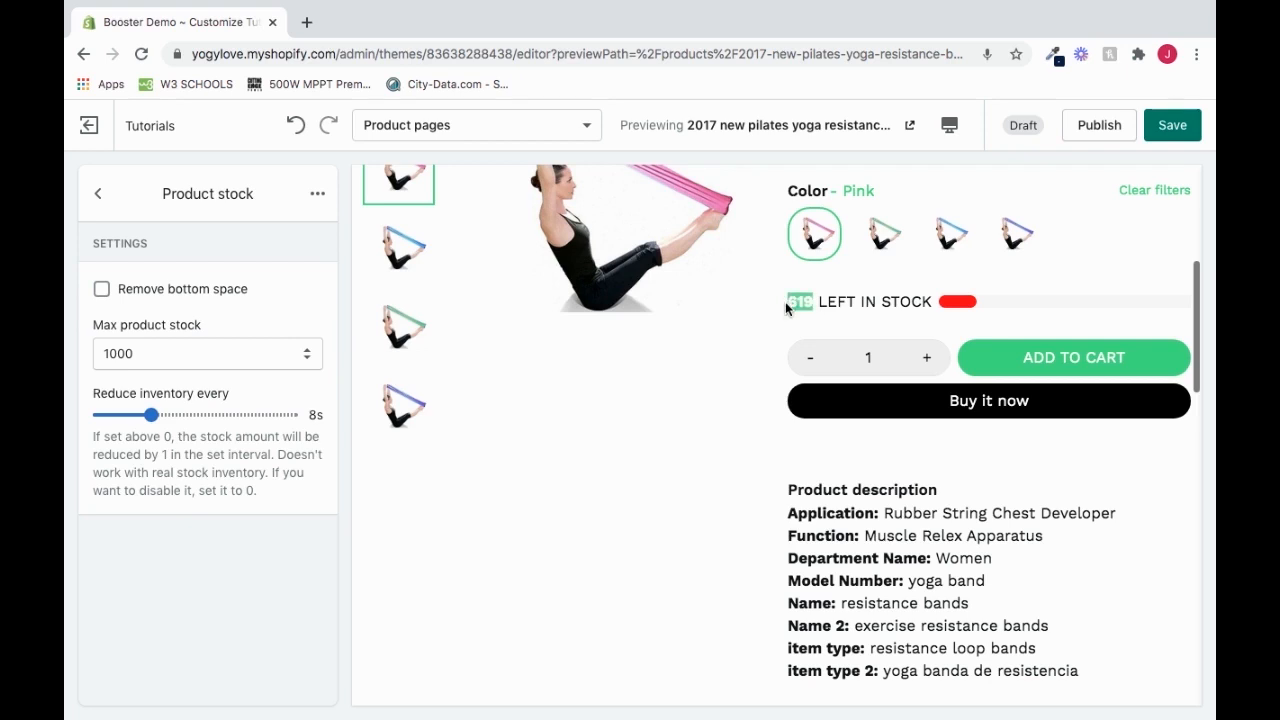
{"action": "left_click", "coordinate": [787, 302]}
- Set the maximum product stock to 10 and the inventory reduction interval to 15 seconds
{"action": "left_click", "coordinate": [251, 345]}
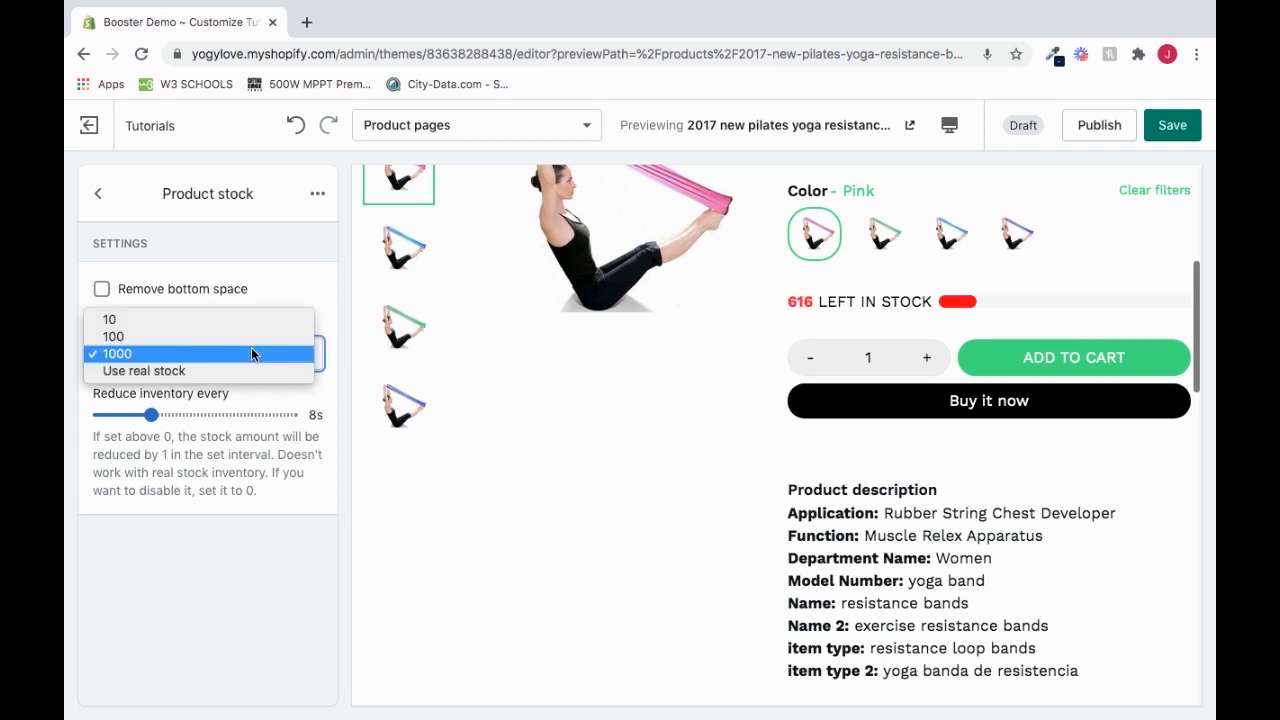
{"action": "left_click", "coordinate": [226, 321]}
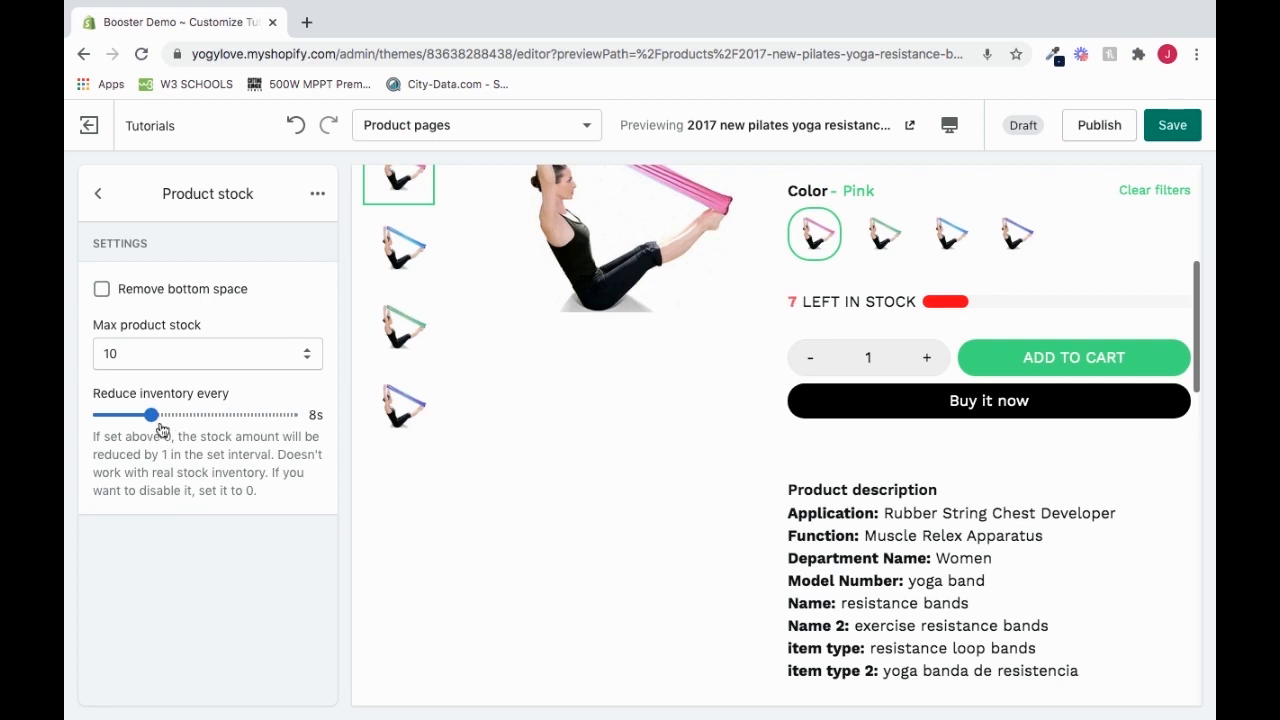
{"action": "left_click_drag", "start_coordinate": [150, 414], "coordinate": [118, 416]}
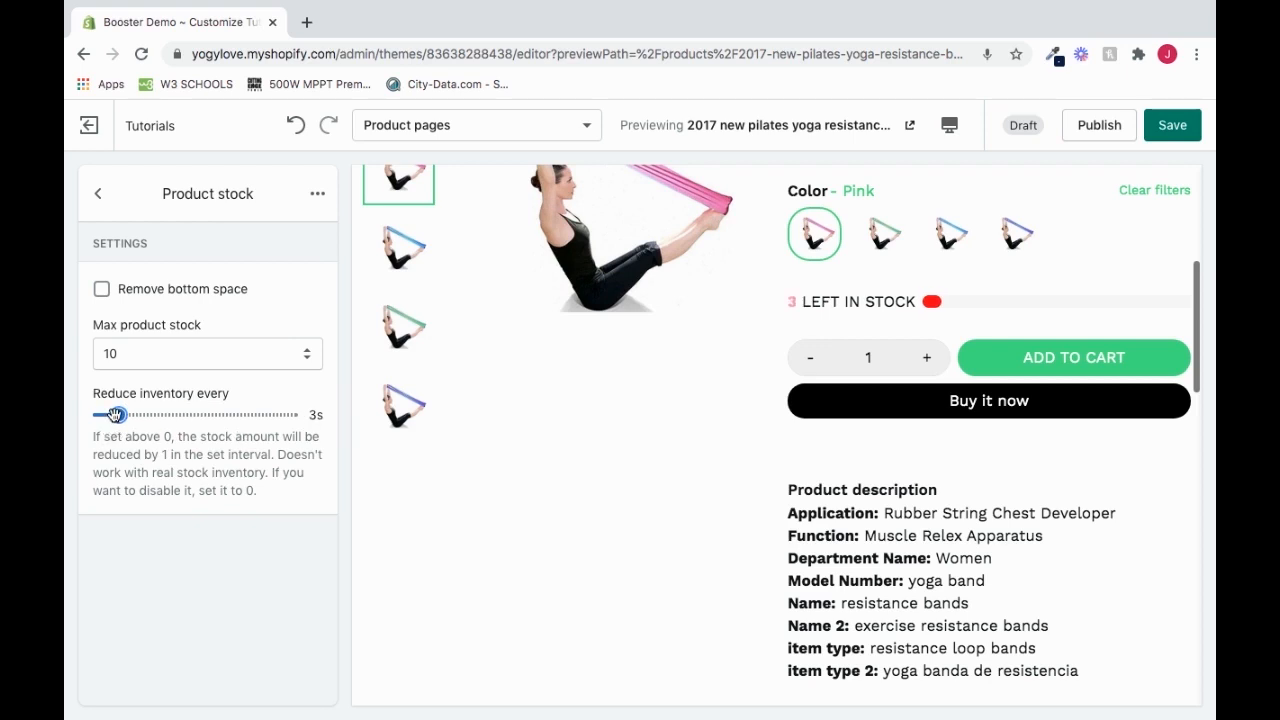
{"action": "left_click_drag", "start_coordinate": [116, 414], "coordinate": [192, 414]}
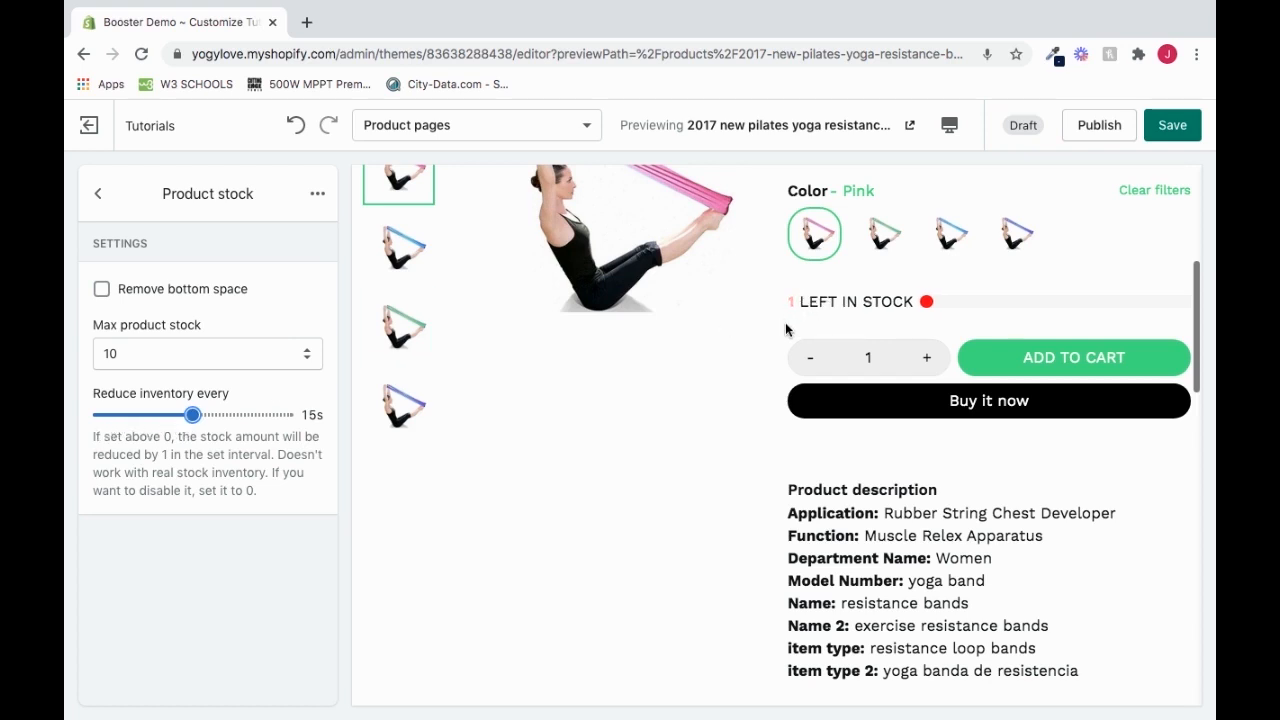
{"action": "left_click", "coordinate": [102, 195]}
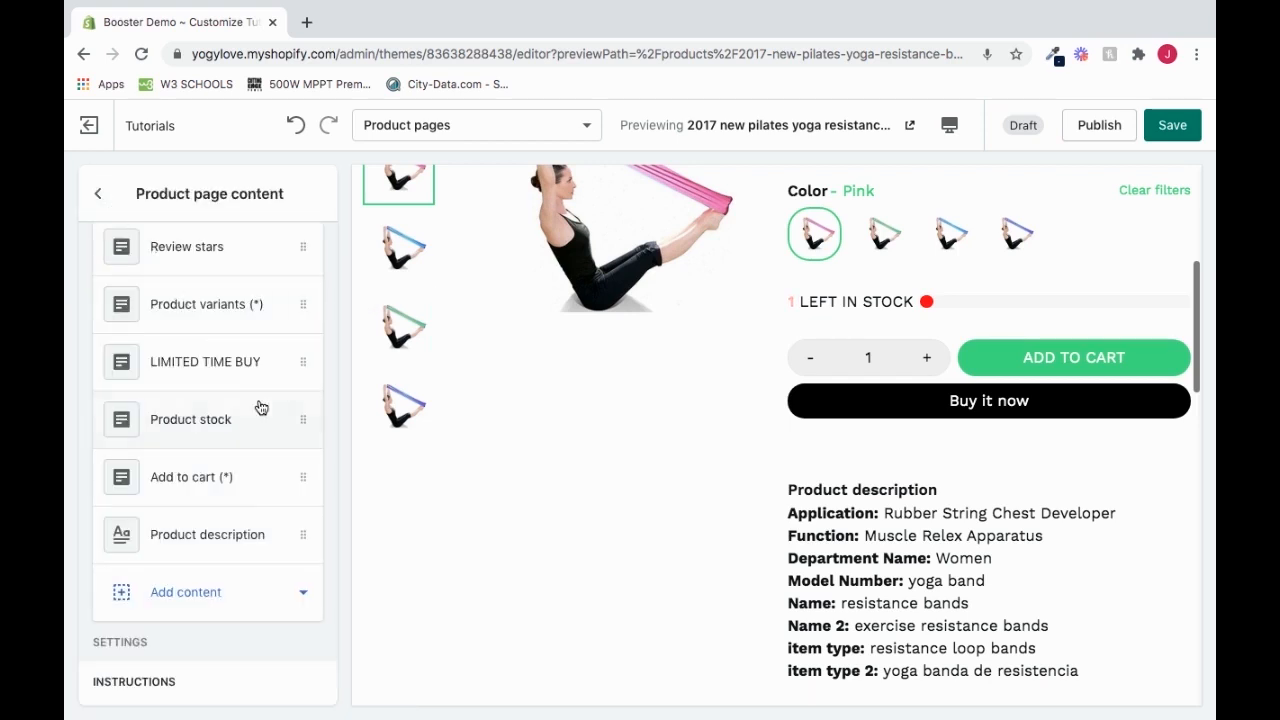
- Review the Add to cart block's bottom space and sticky ATC options for desktop and mobile
{"action": "left_click", "coordinate": [195, 486]}
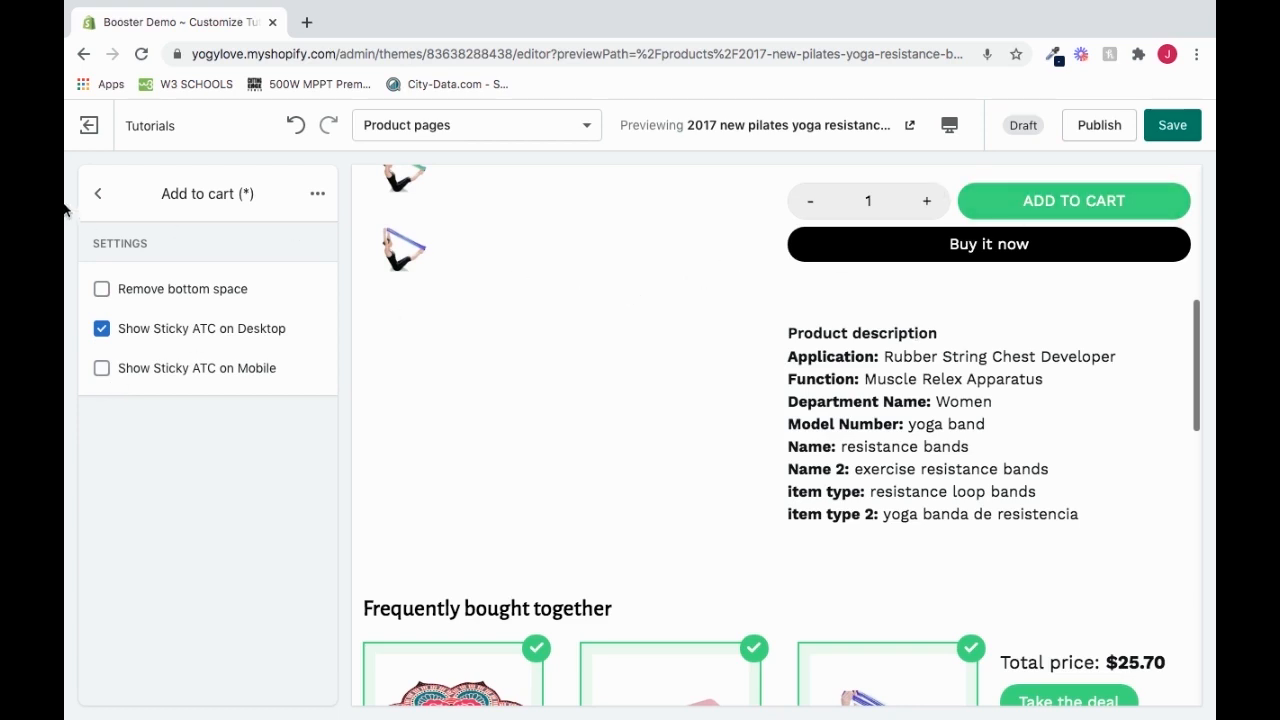
{"action": "left_click", "coordinate": [97, 195]}
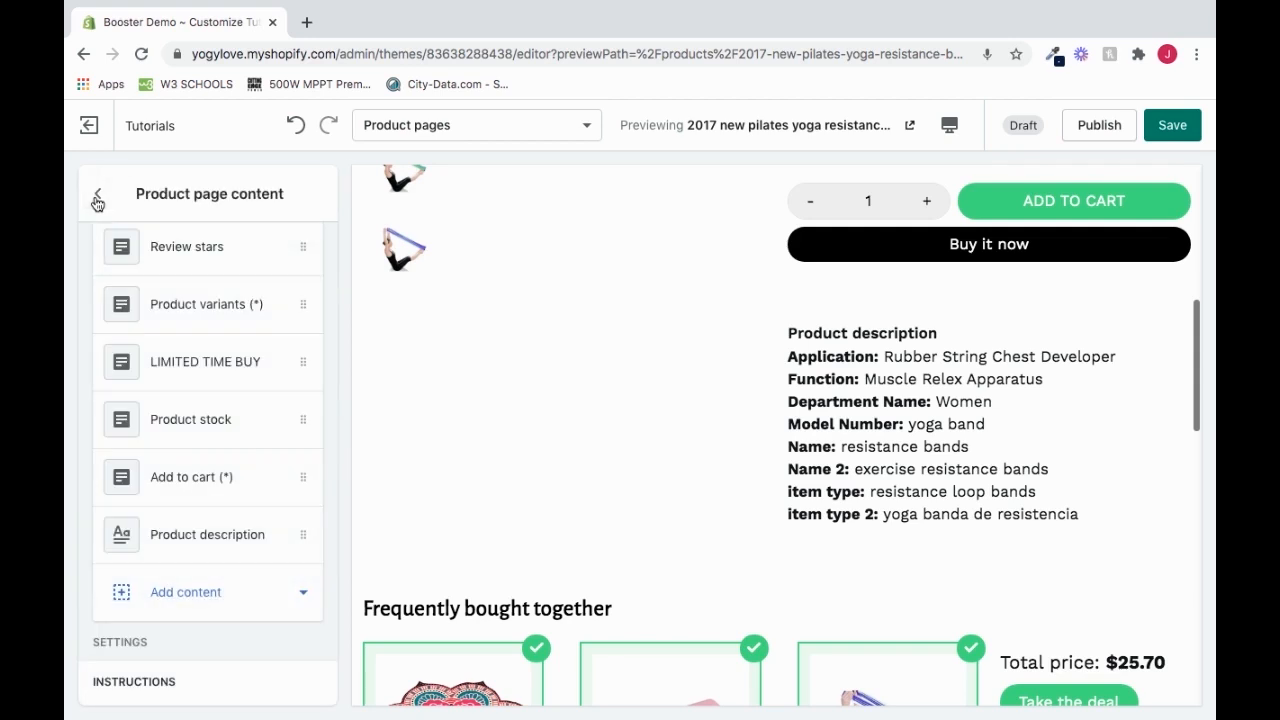
- Change the Product description block's title to "Product Information"
{"action": "scroll", "coordinate": [217, 447], "scroll_direction": "down", "scroll_amount": 2}
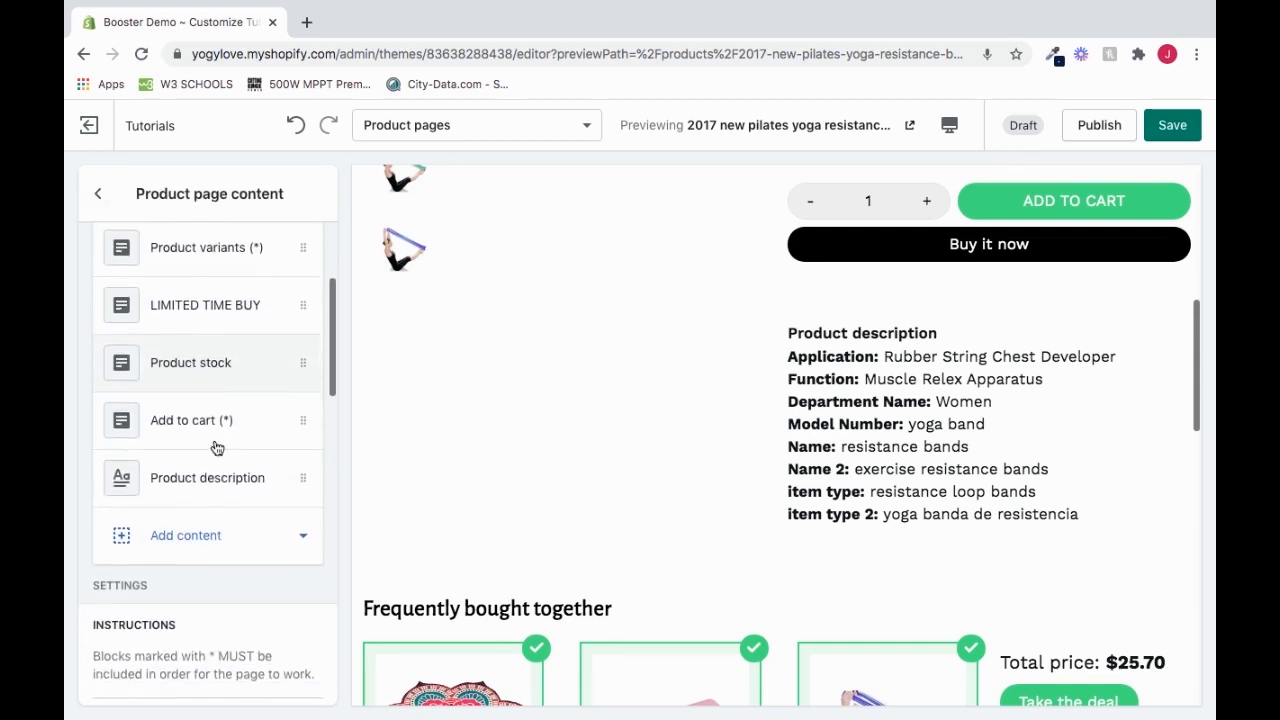
{"action": "left_click", "coordinate": [225, 463]}
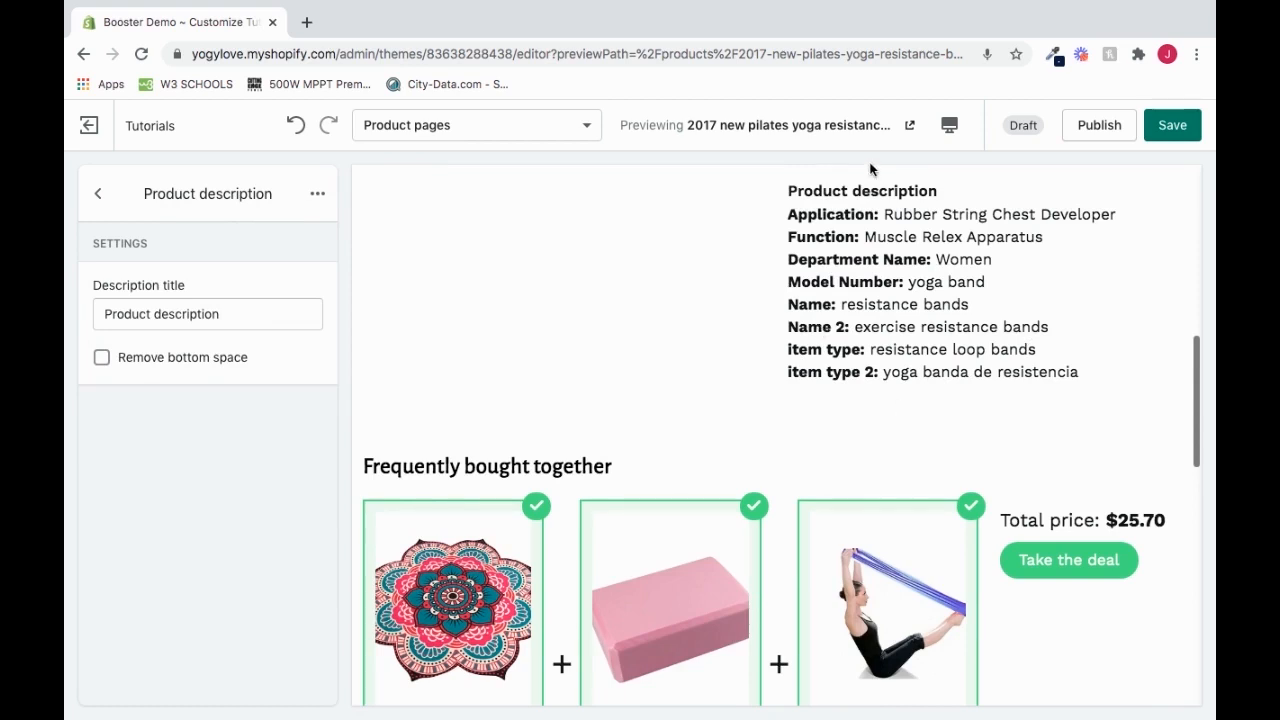
{"action": "left_click_drag", "start_coordinate": [788, 190], "coordinate": [947, 200]}
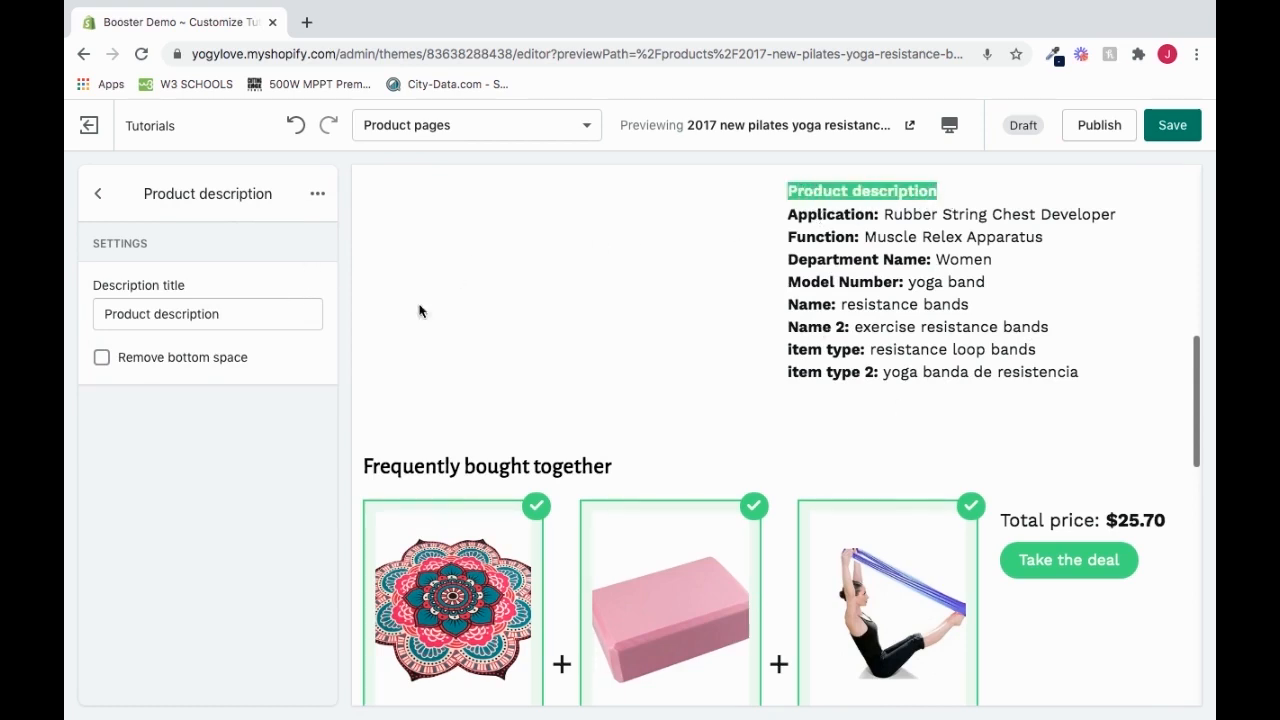
{"action": "left_click_drag", "start_coordinate": [249, 314], "coordinate": [153, 315]}
{"action": "type", "text": "I"}
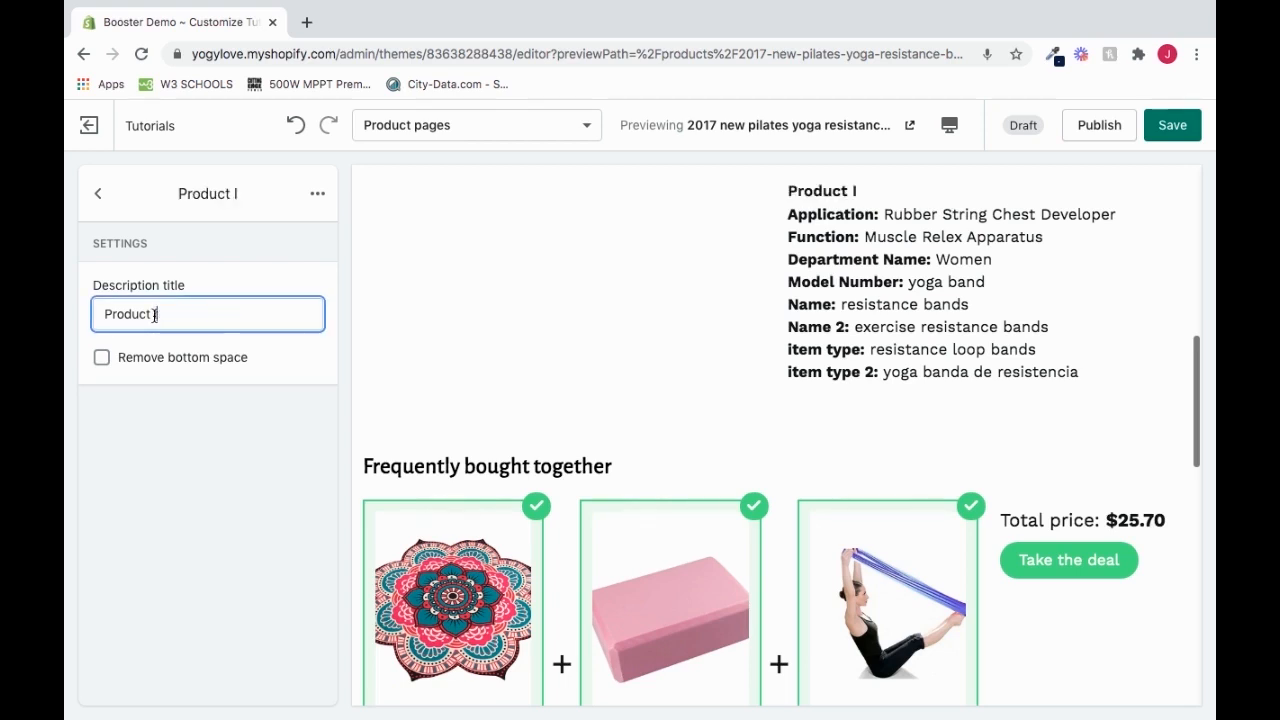
{"action": "type", "text": "nformation"}
{"action": "left_click", "coordinate": [220, 437]}
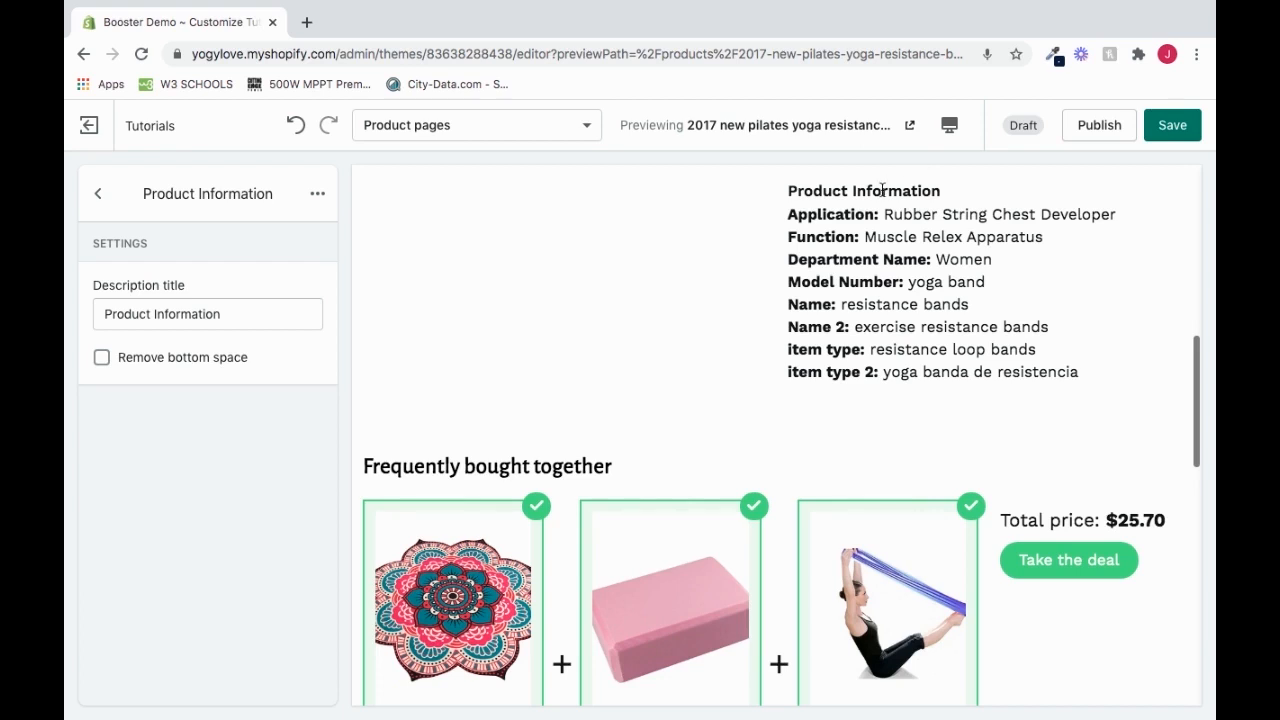
- Undo the last change to the description title
{"action": "left_click", "coordinate": [237, 314]}
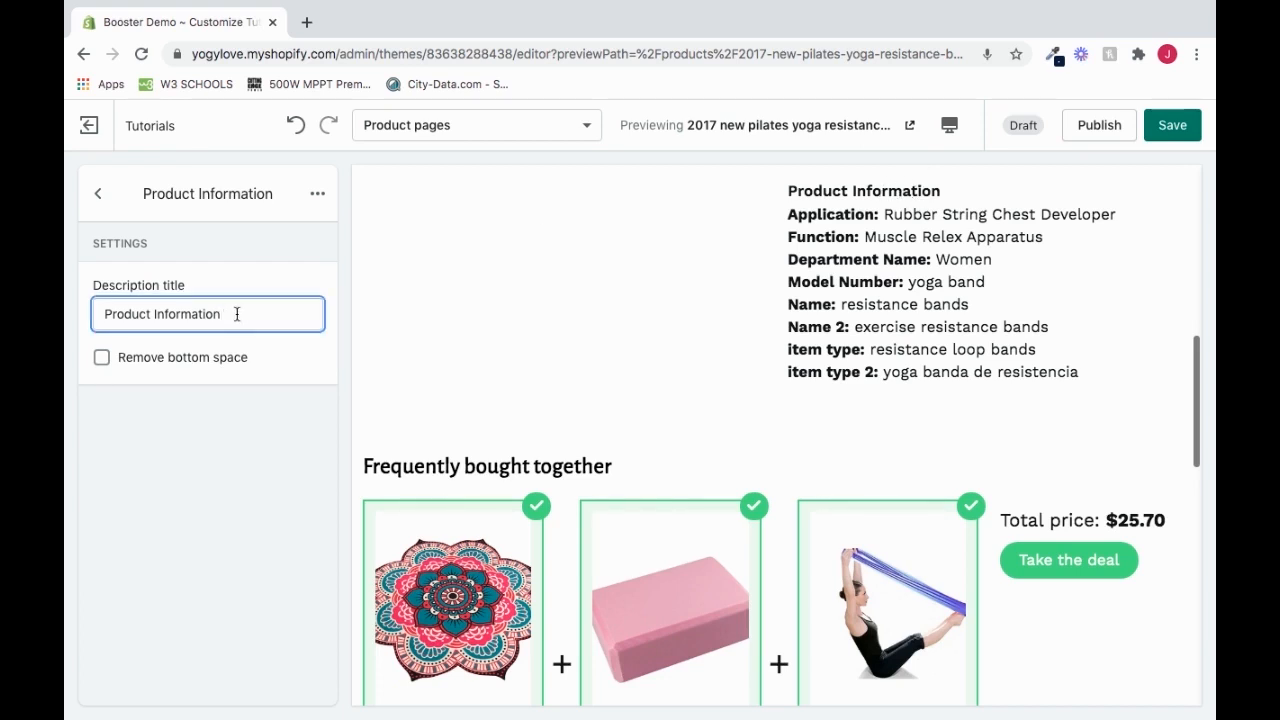
{"action": "key", "text": "ctrl+z"}
{"action": "left_click", "coordinate": [237, 314]}
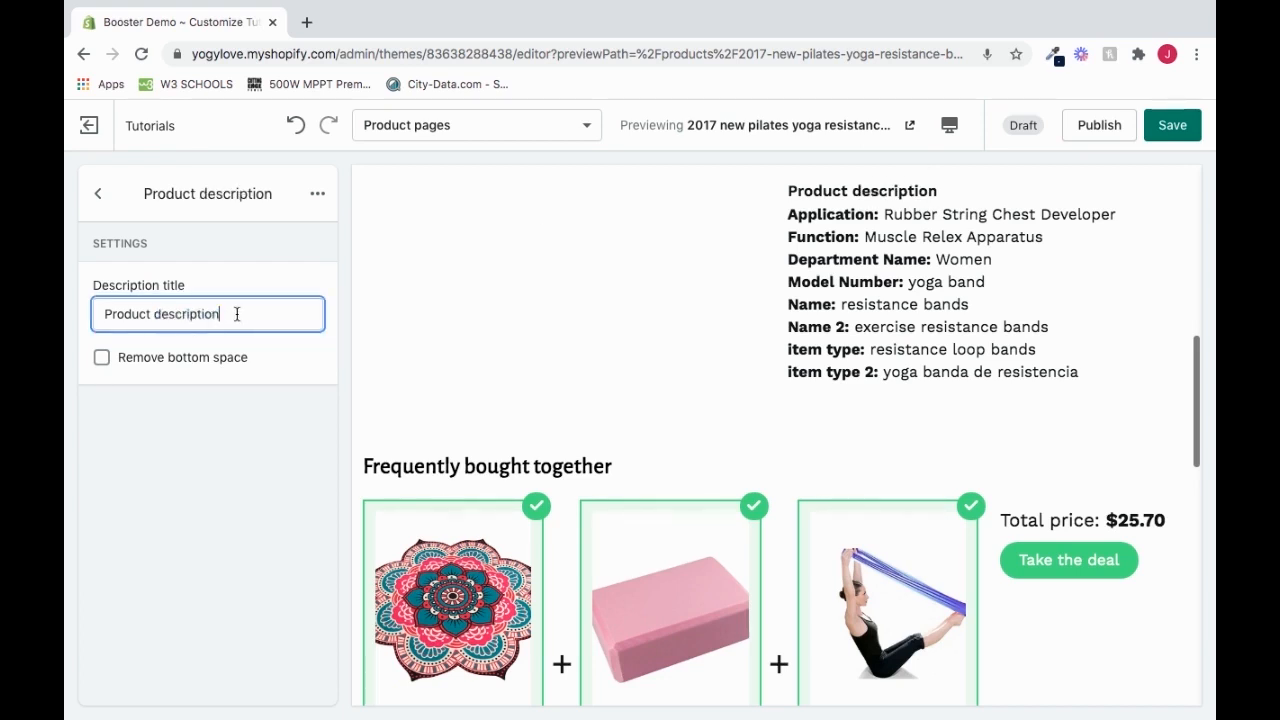
- Leave the Product description block and add an Image/Badges block to the product page content
{"action": "left_click", "coordinate": [314, 350]}
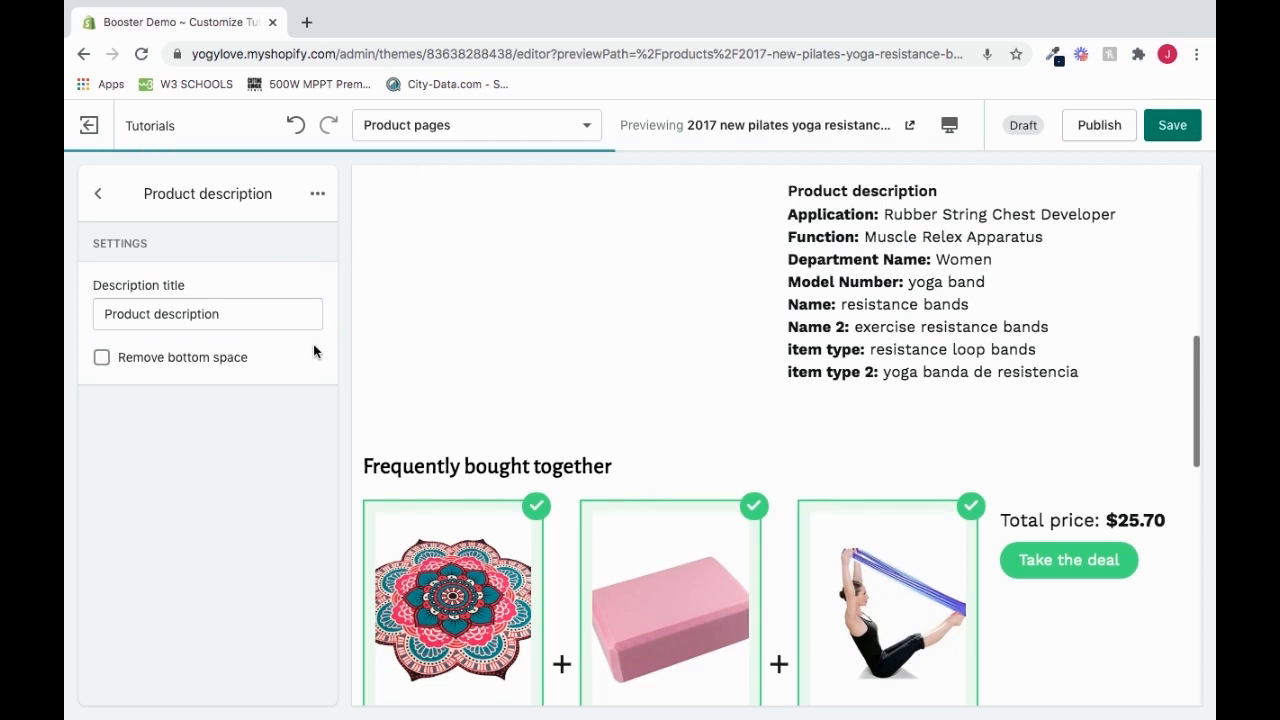
{"action": "left_click", "coordinate": [99, 194]}
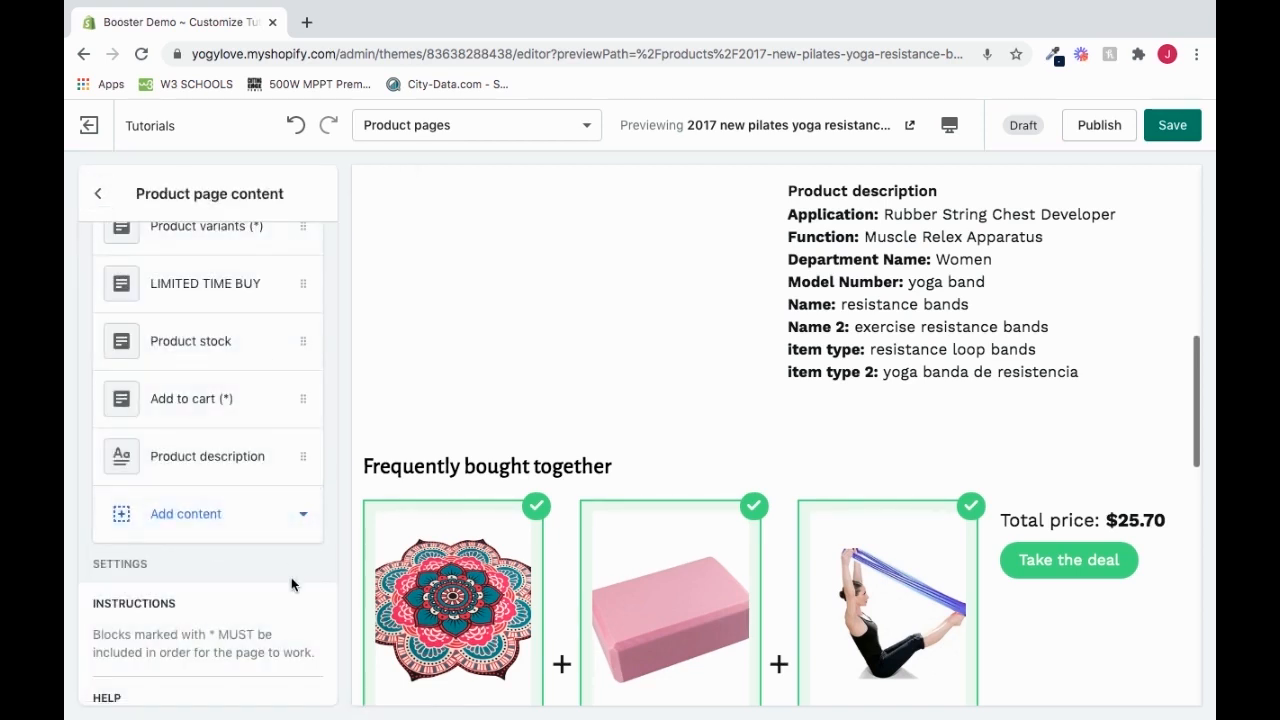
{"action": "scroll", "coordinate": [291, 584], "scroll_direction": "down", "scroll_amount": 1}
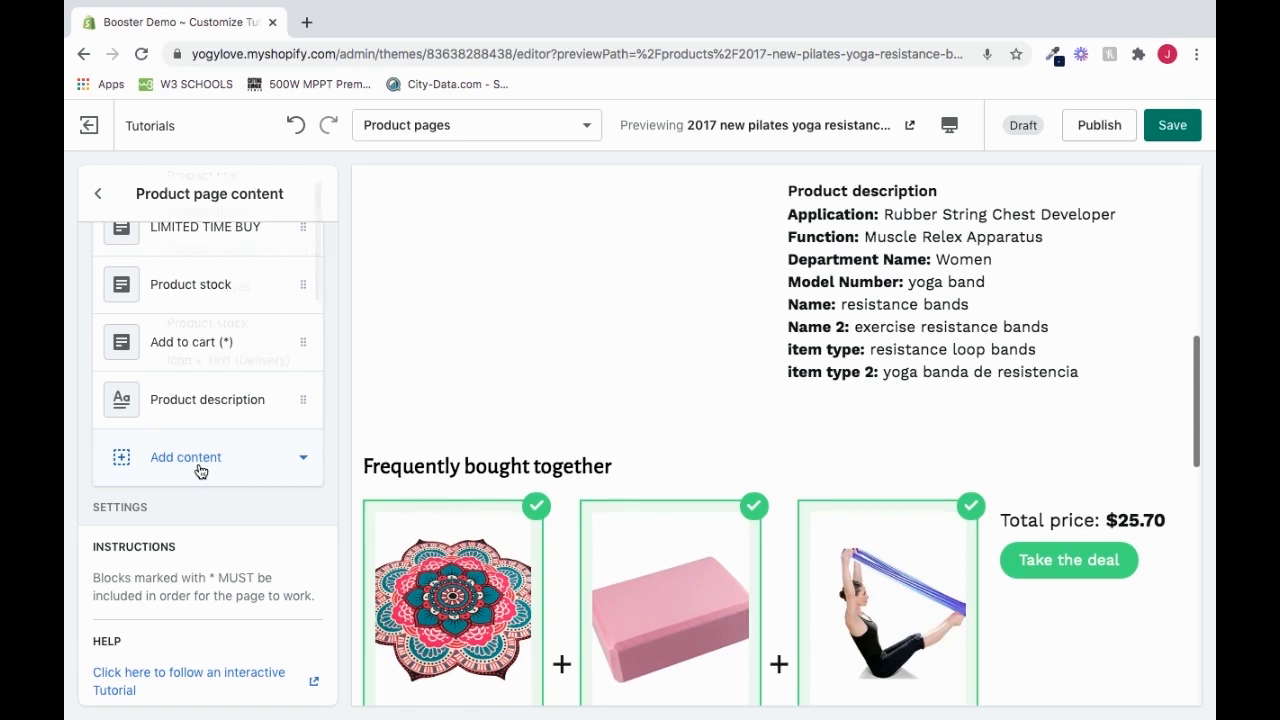
{"action": "left_click", "coordinate": [200, 470]}
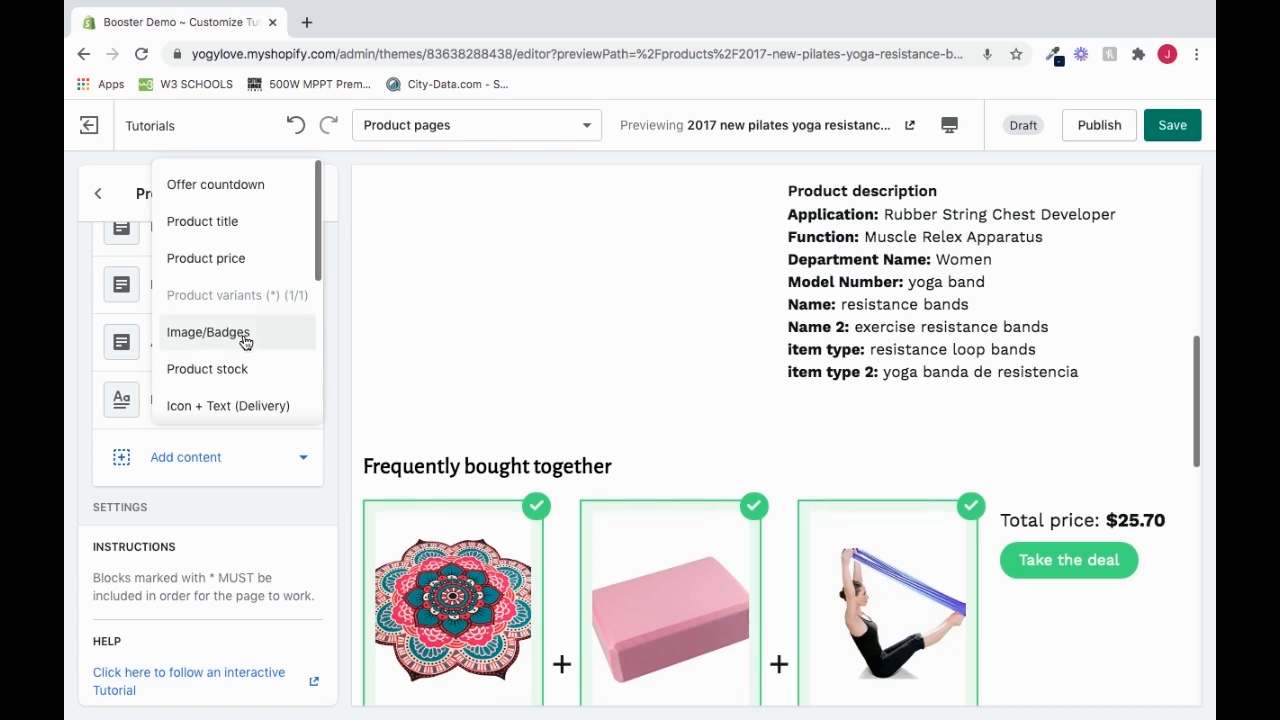
{"action": "left_click", "coordinate": [245, 338]}
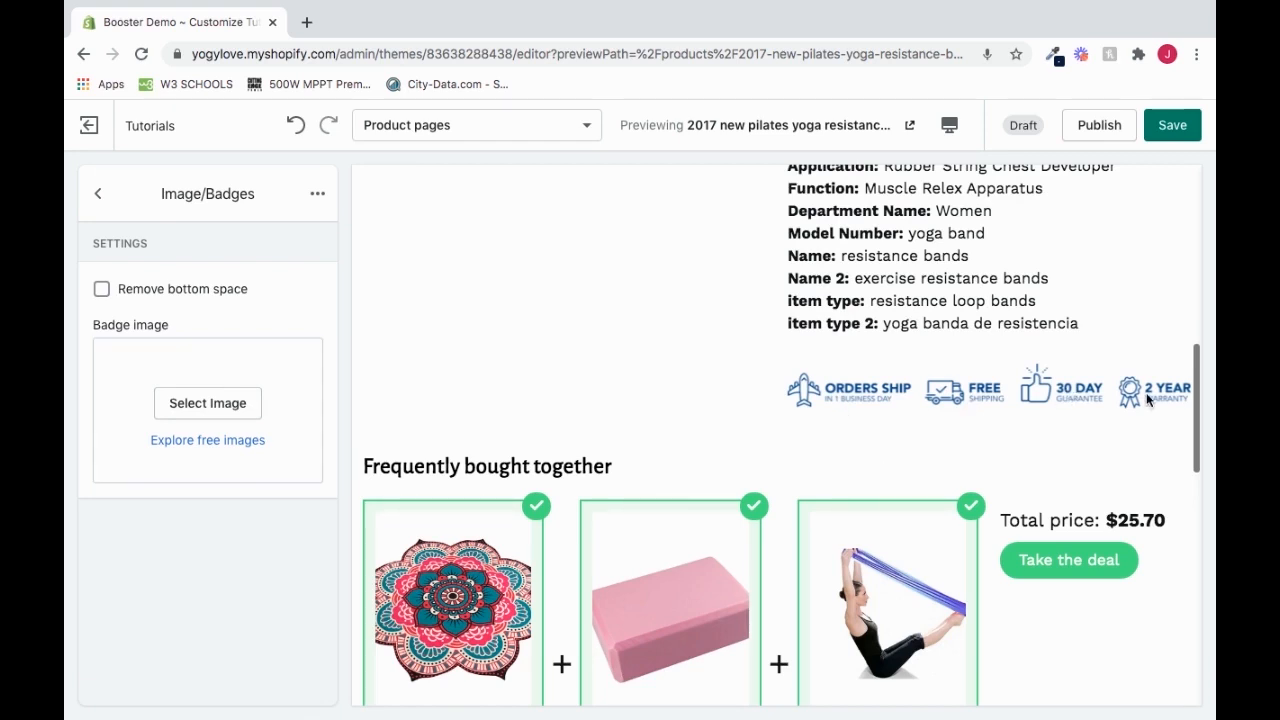
- Set the booster logo from the image library as the badge image and check it in the preview
{"action": "left_click", "coordinate": [215, 405]}
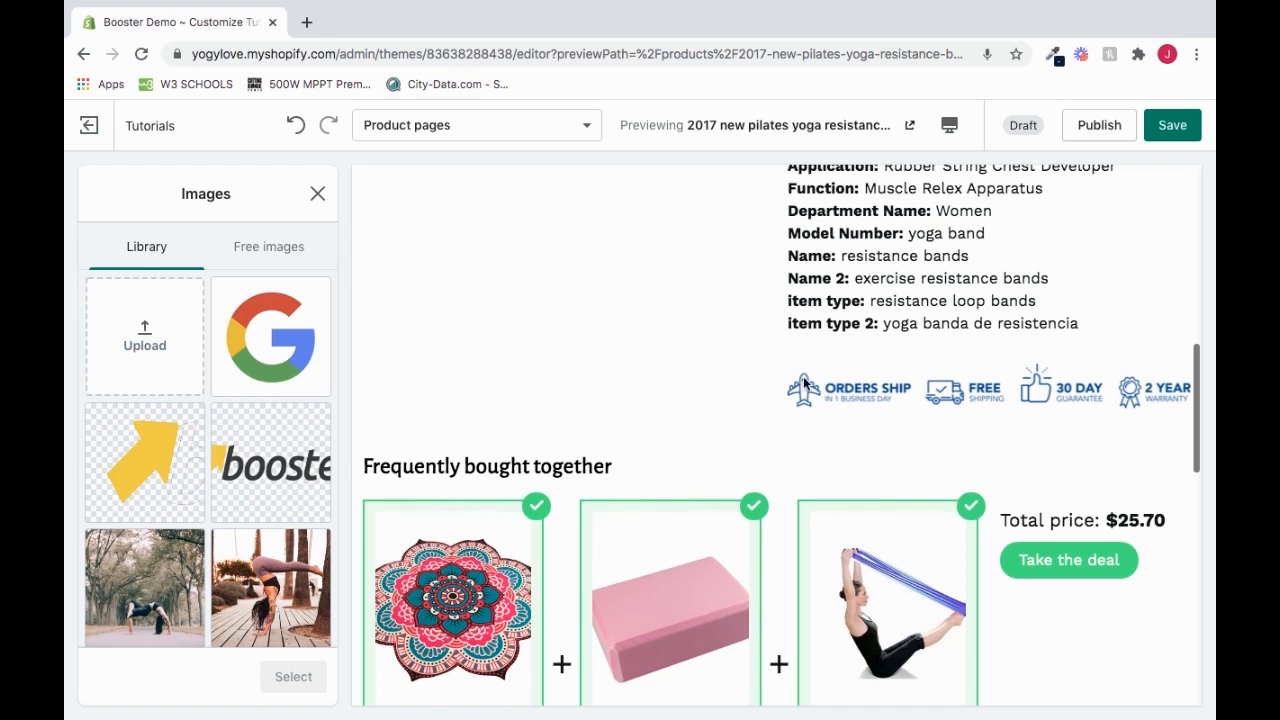
{"action": "left_click", "coordinate": [283, 494]}
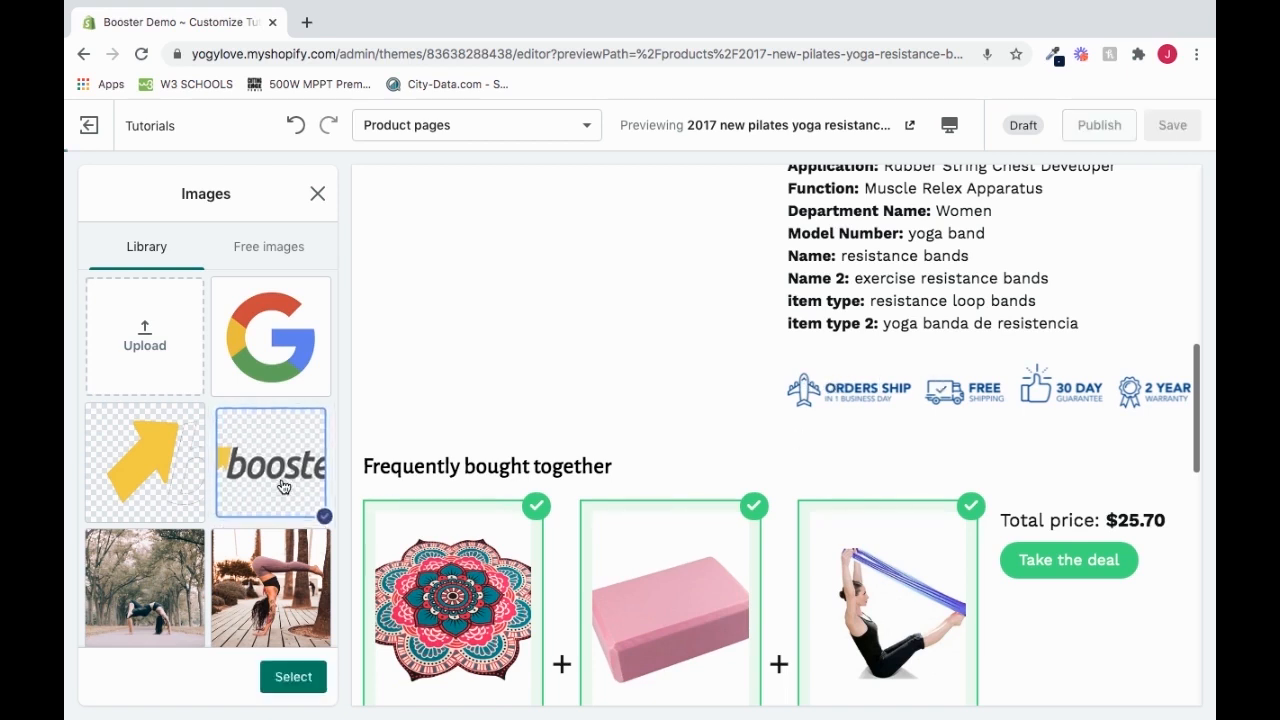
{"action": "left_click", "coordinate": [293, 677]}
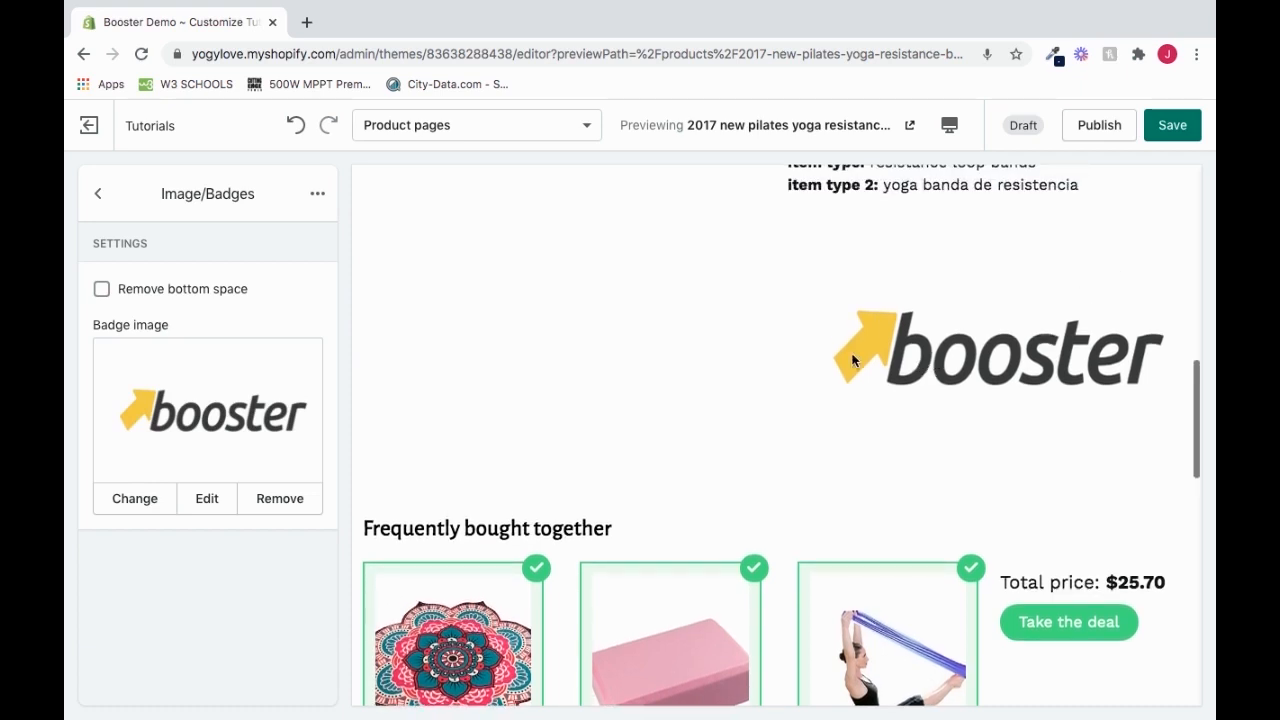
{"action": "scroll", "coordinate": [933, 375], "scroll_direction": "up", "scroll_amount": 4}
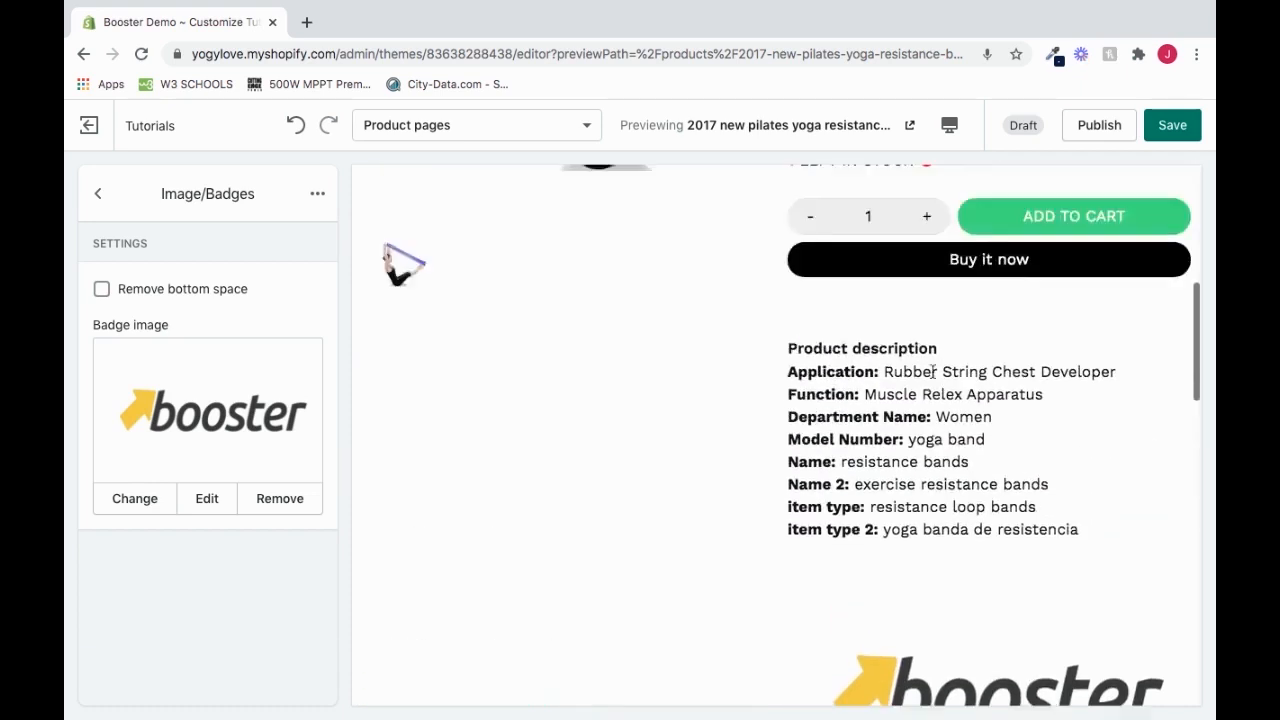
{"action": "scroll", "coordinate": [933, 375], "scroll_direction": "down", "scroll_amount": 2}
{"action": "scroll", "coordinate": [933, 375], "scroll_direction": "down", "scroll_amount": 1}
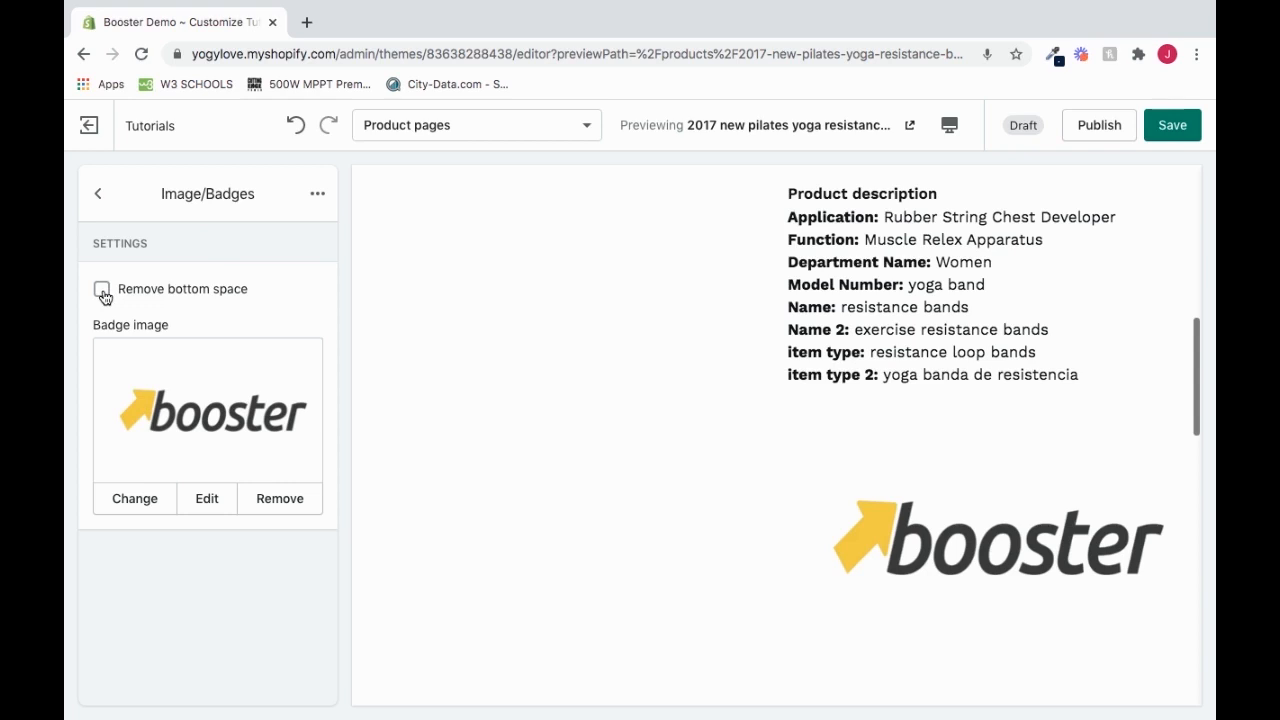
{"action": "scroll", "coordinate": [709, 691], "scroll_direction": "down", "scroll_amount": 3}
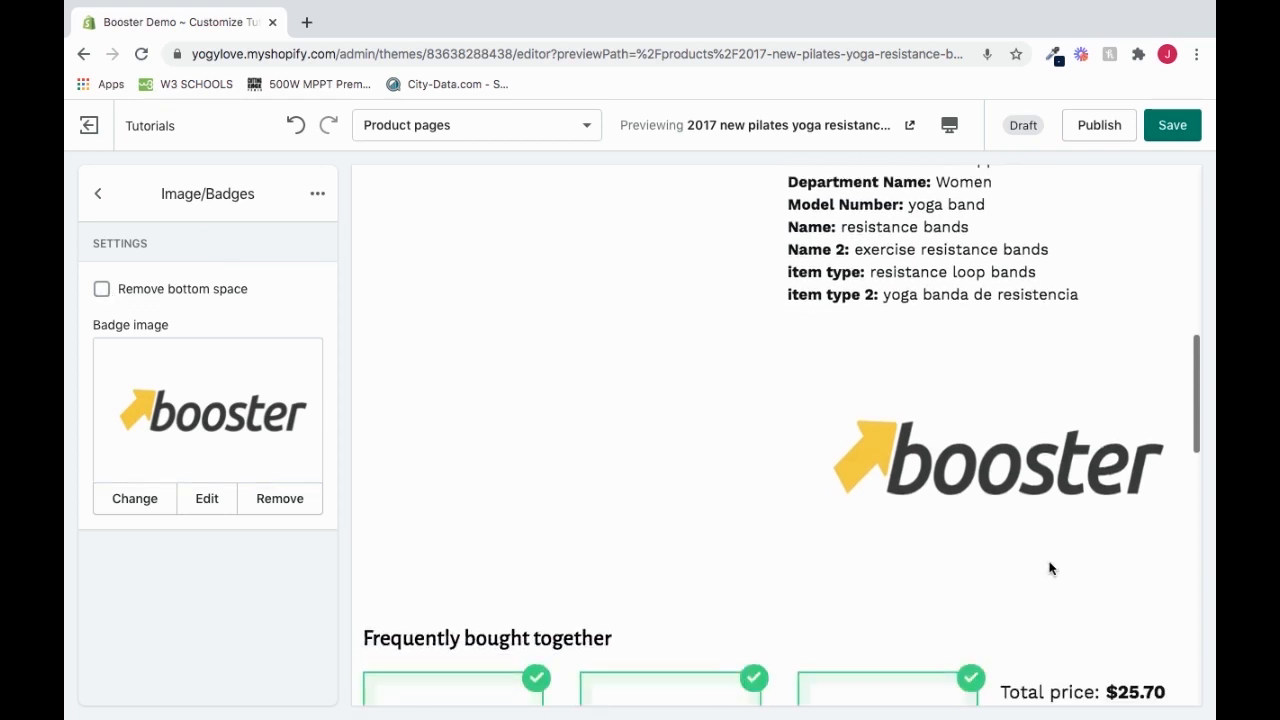
- Clear the badge image and remove the Image/Badges block from the product page content
{"action": "left_click", "coordinate": [289, 499]}
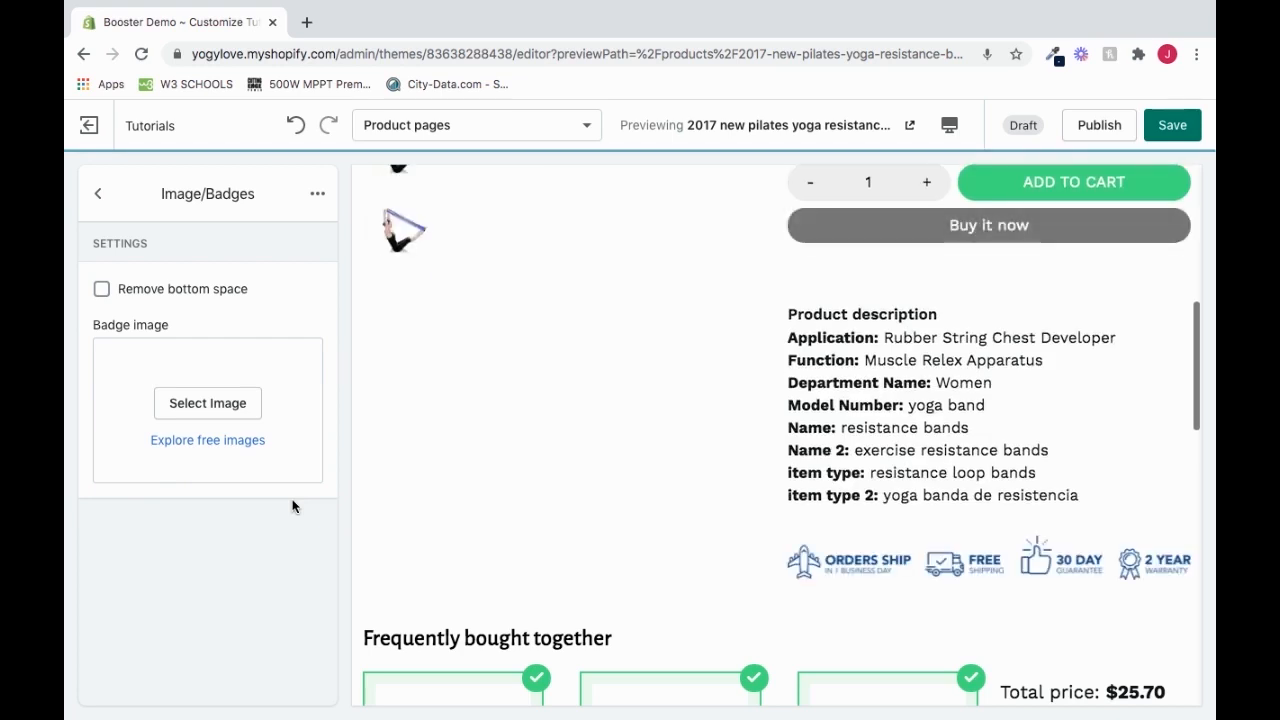
{"action": "left_click", "coordinate": [317, 200]}
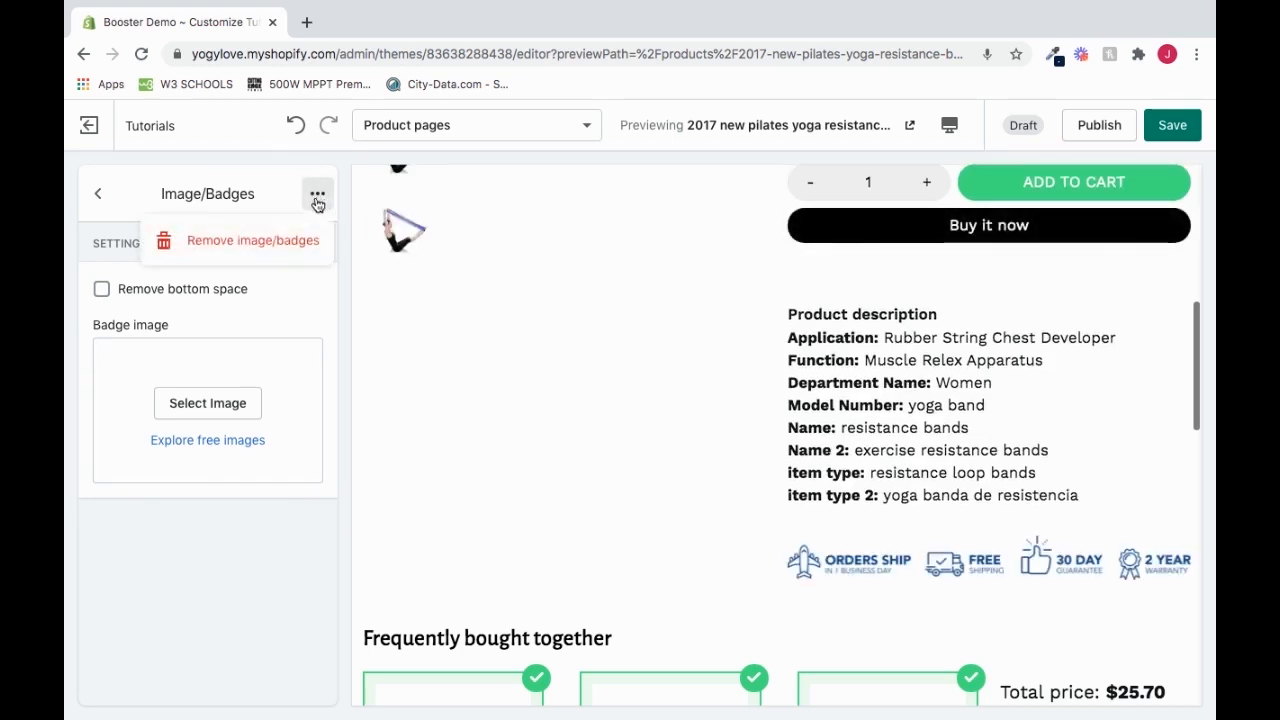
{"action": "left_click", "coordinate": [236, 240]}
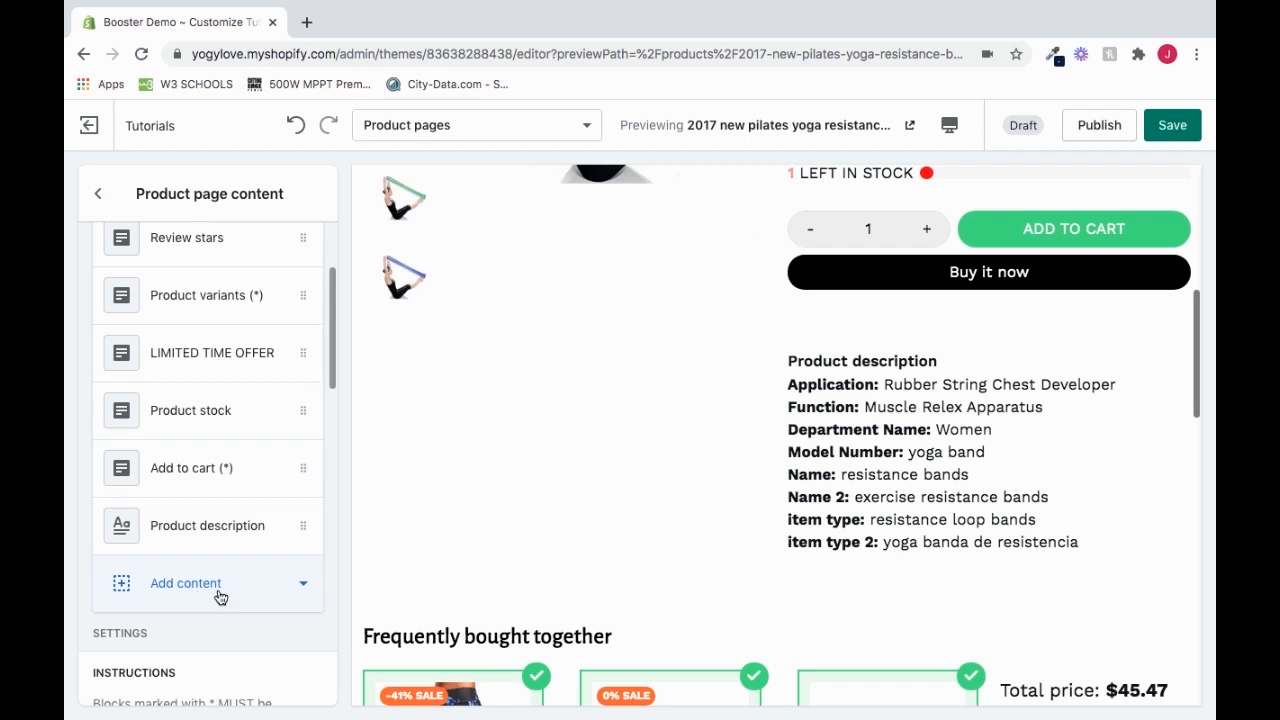
- Add an Accordion block to the product page content and set its heading to "Accordion"
{"action": "left_click", "coordinate": [247, 590]}
{"action": "scroll", "coordinate": [246, 480], "scroll_direction": "down", "scroll_amount": 5}
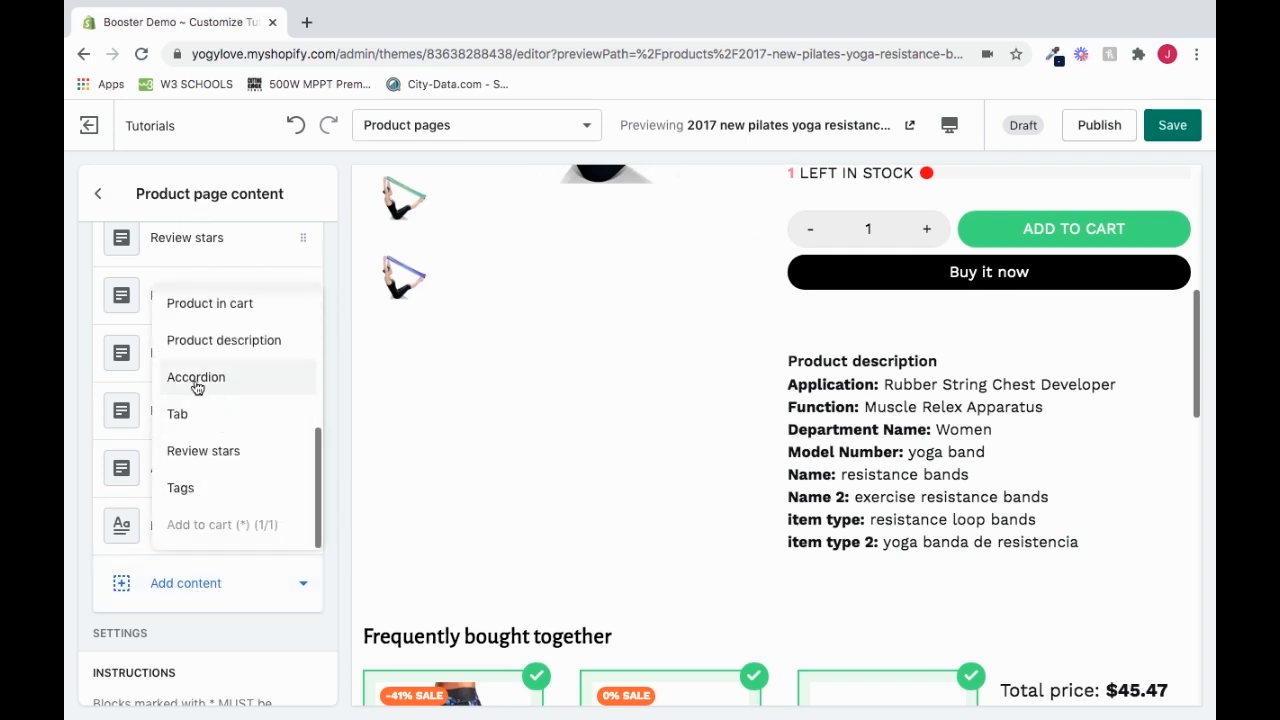
{"action": "left_click", "coordinate": [242, 380]}
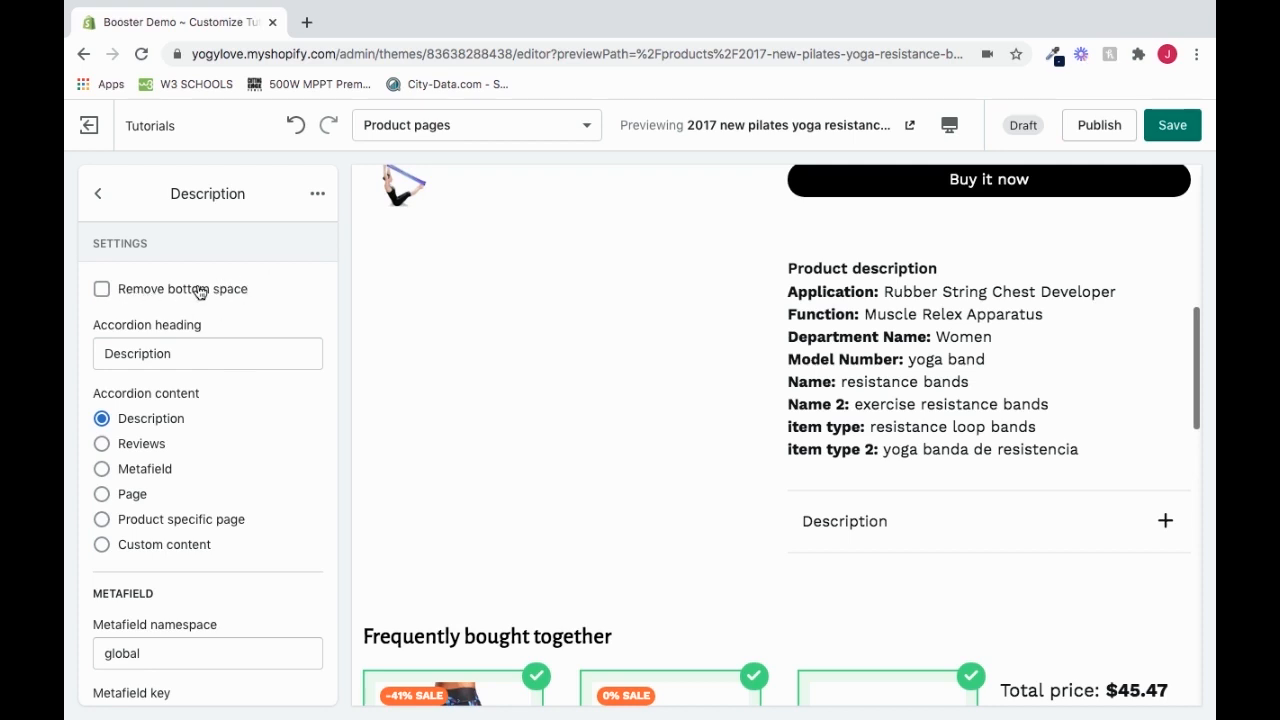
{"action": "scroll", "coordinate": [199, 291], "scroll_direction": "down", "scroll_amount": 1}
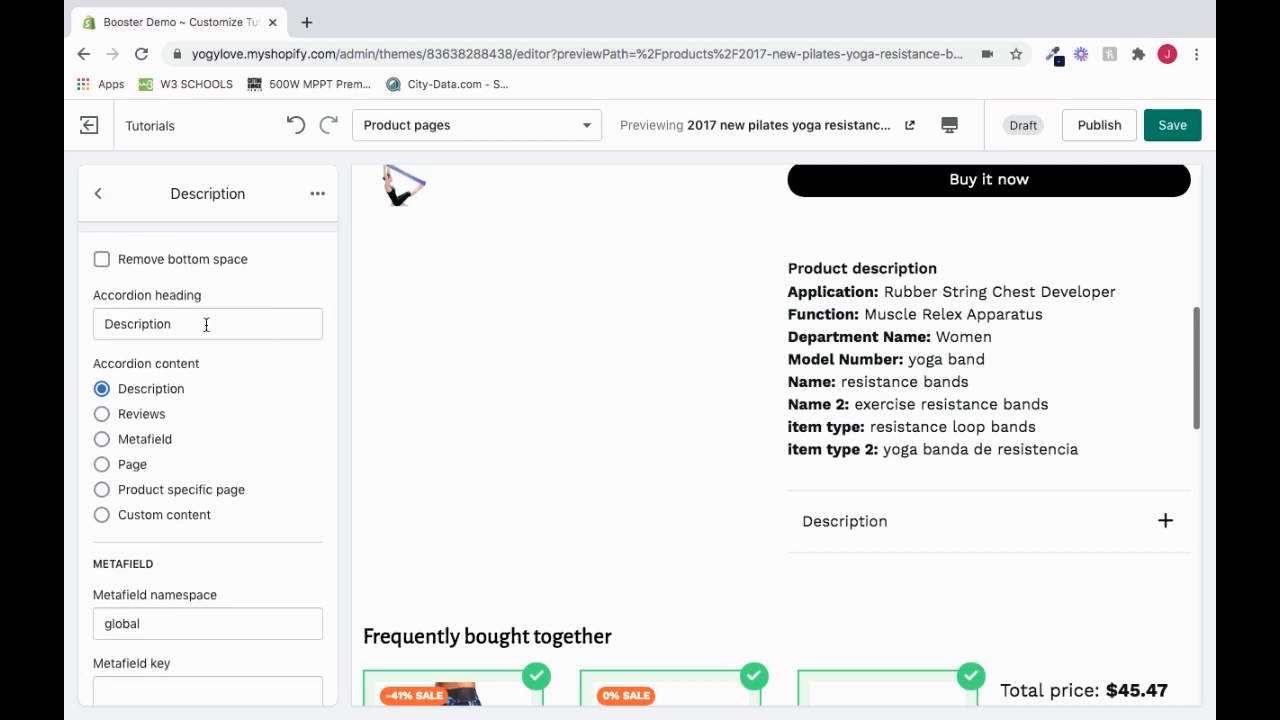
{"action": "left_click_drag", "start_coordinate": [206, 325], "coordinate": [80, 330]}
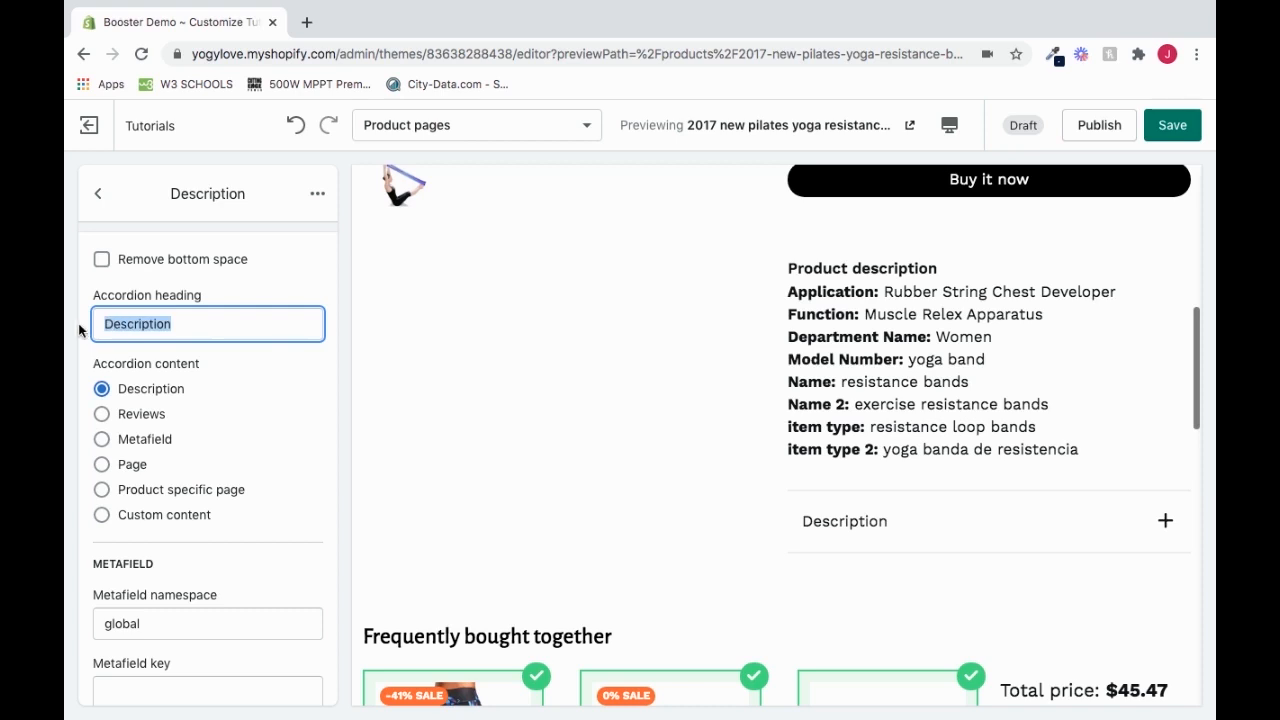
{"action": "type", "text": "Accordion"}
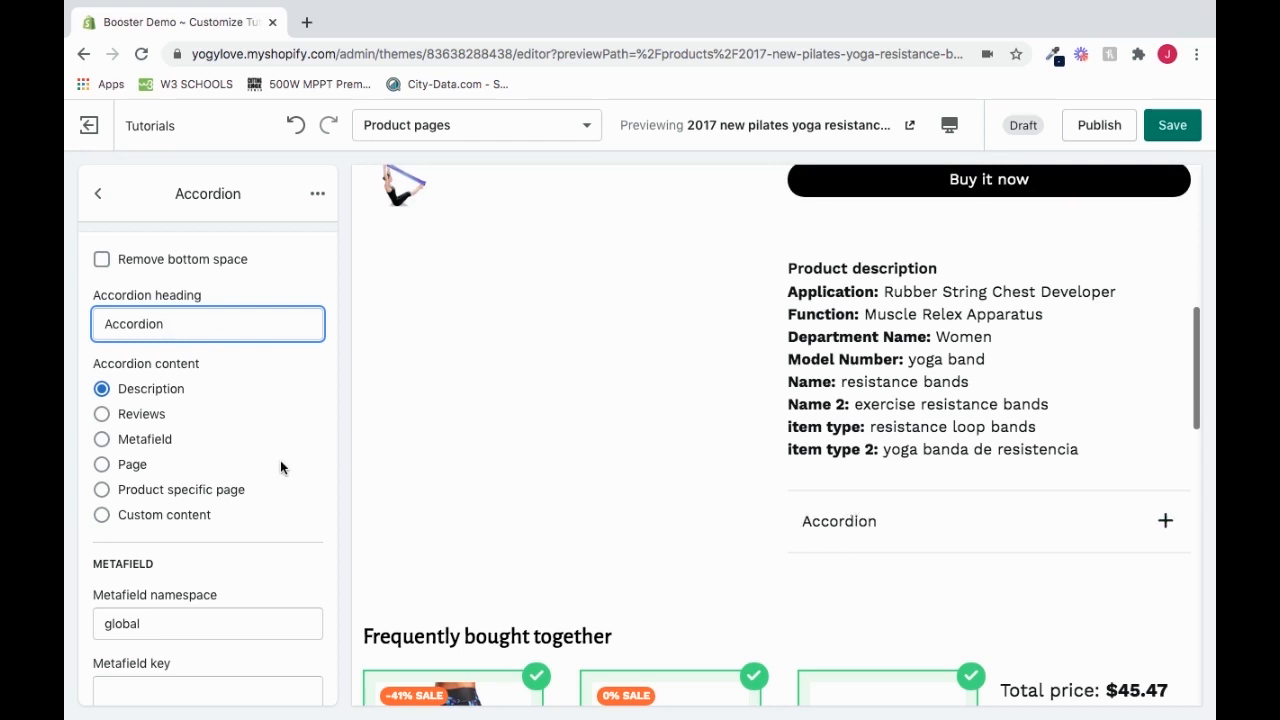
- Expand the accordion in the preview and examine its description content
{"action": "scroll", "coordinate": [280, 460], "scroll_direction": "down", "scroll_amount": 1}
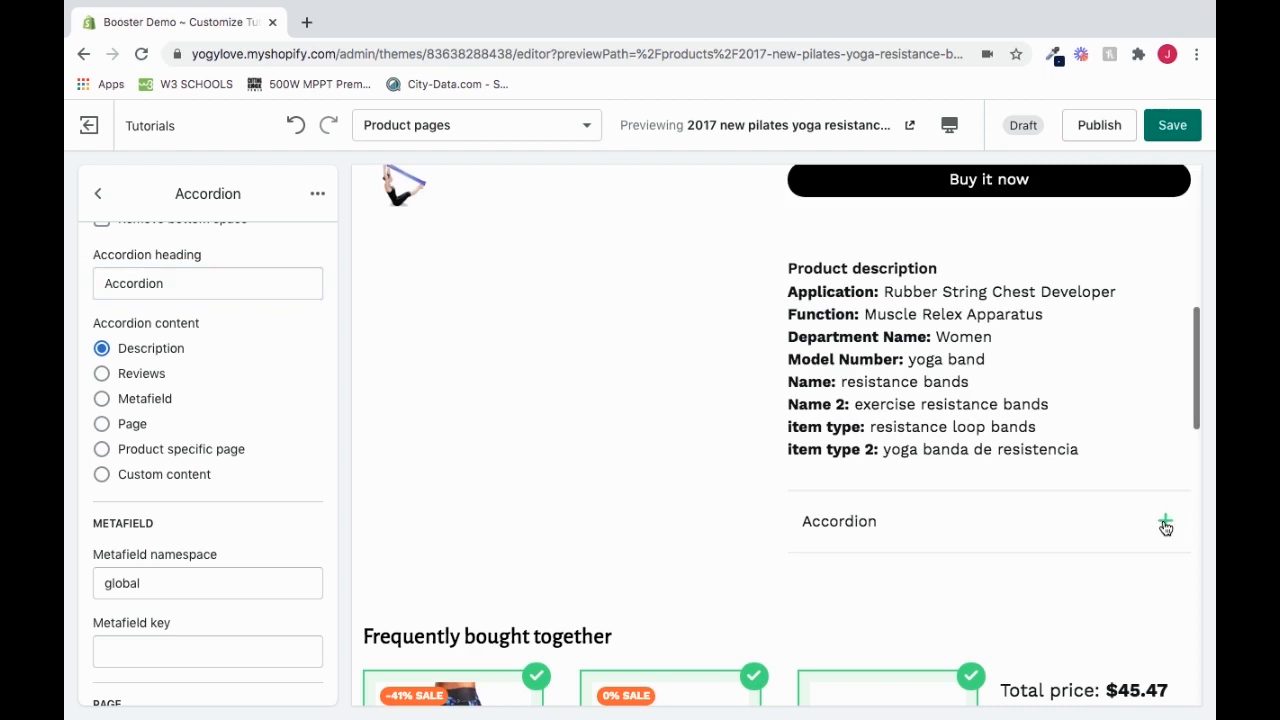
{"action": "left_click", "coordinate": [1163, 519]}
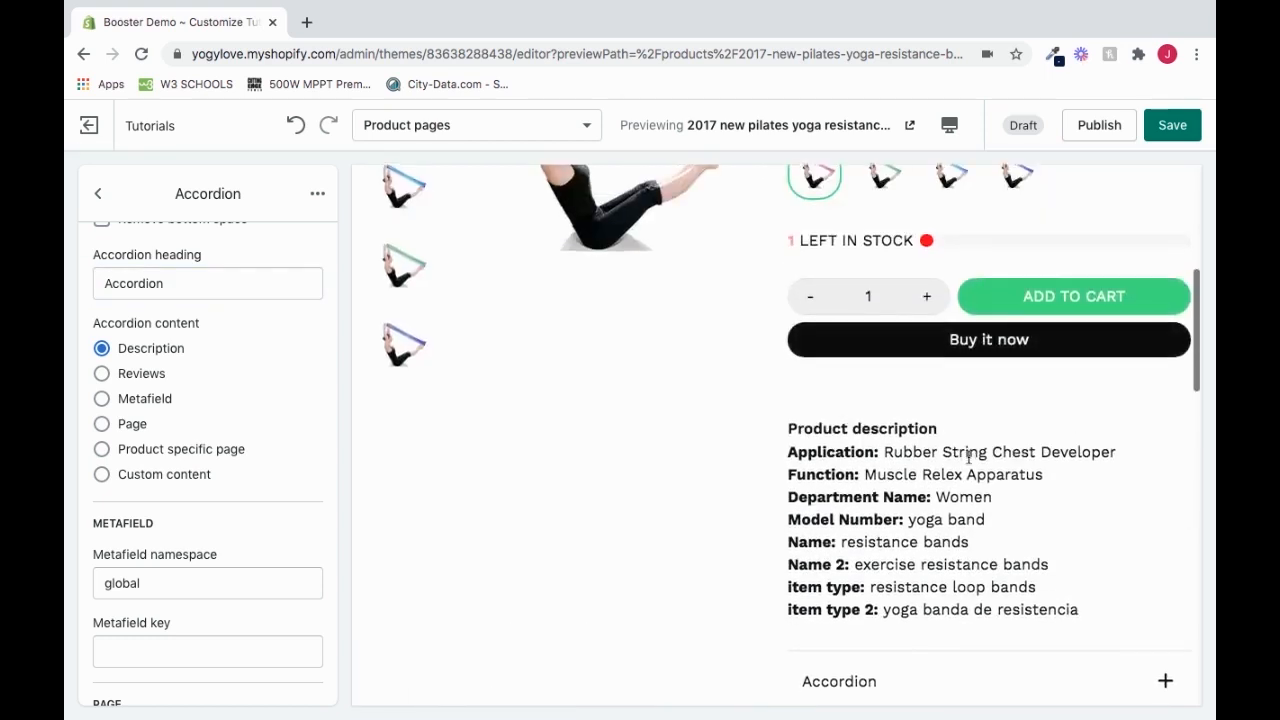
{"action": "left_click", "coordinate": [1166, 570]}
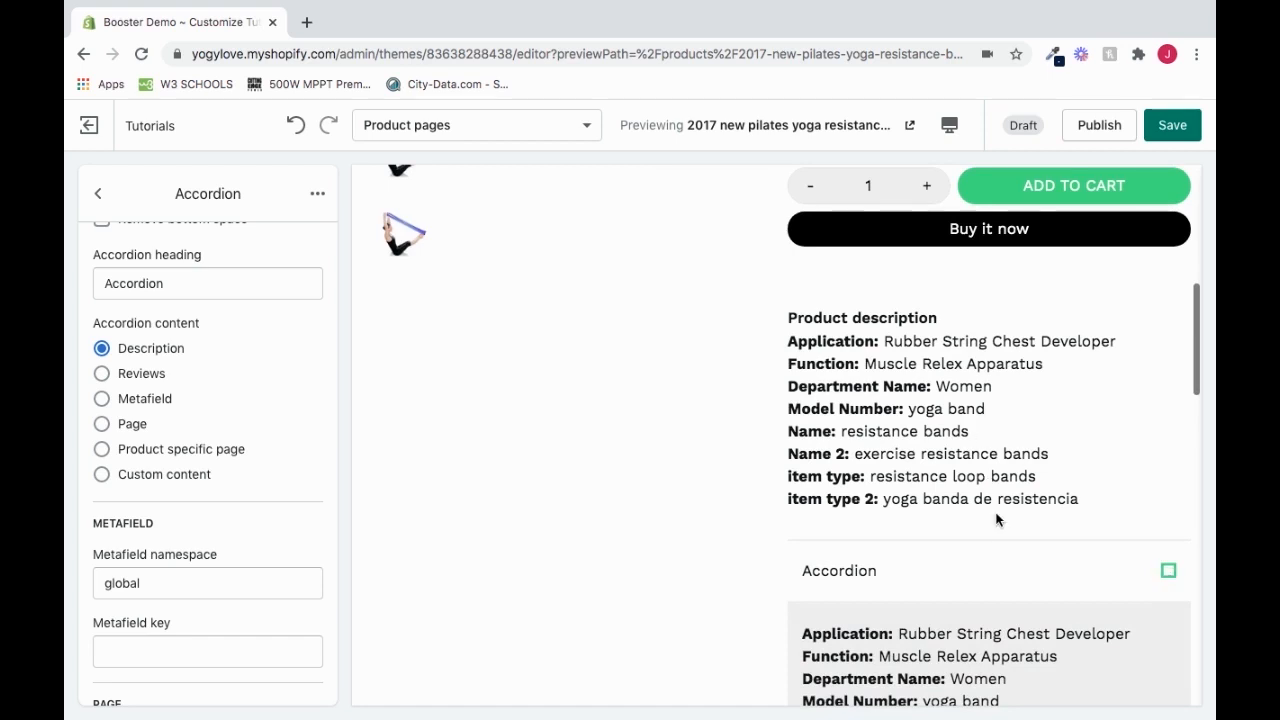
{"action": "scroll", "coordinate": [990, 500], "scroll_direction": "down", "scroll_amount": 1}
{"action": "left_click", "coordinate": [815, 536]}
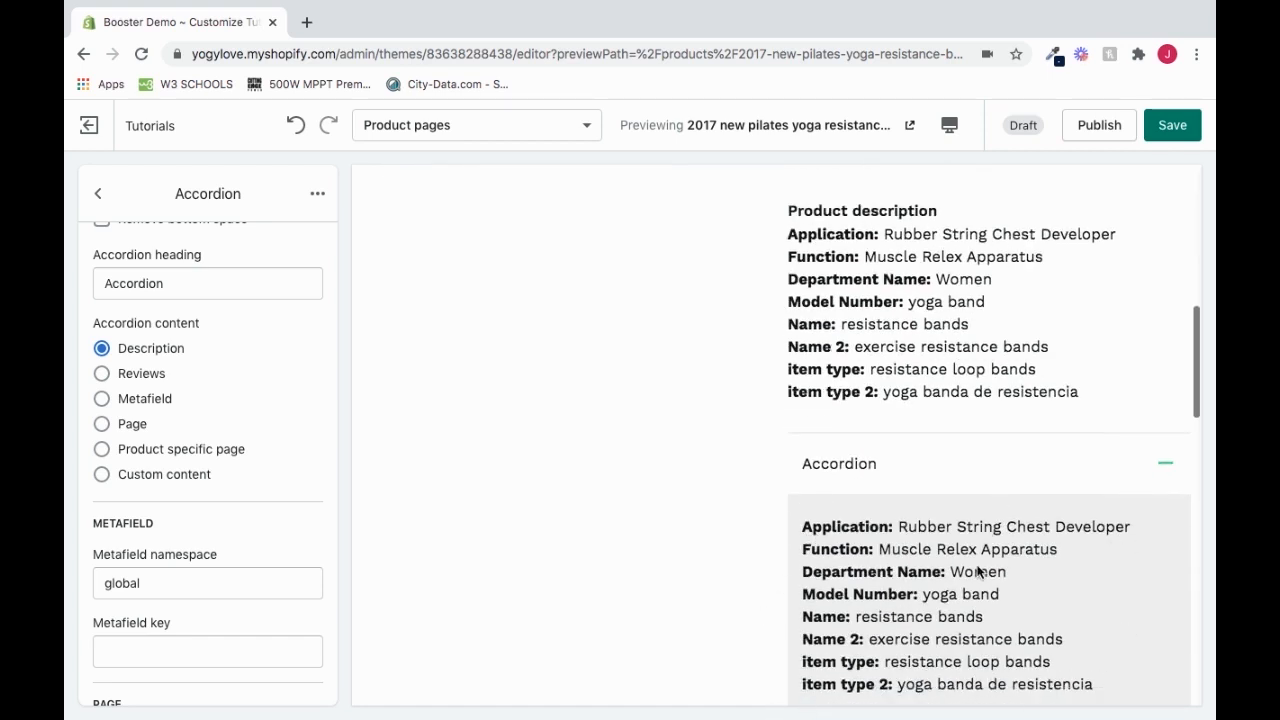
{"action": "scroll", "coordinate": [957, 548], "scroll_direction": "down", "scroll_amount": 1}
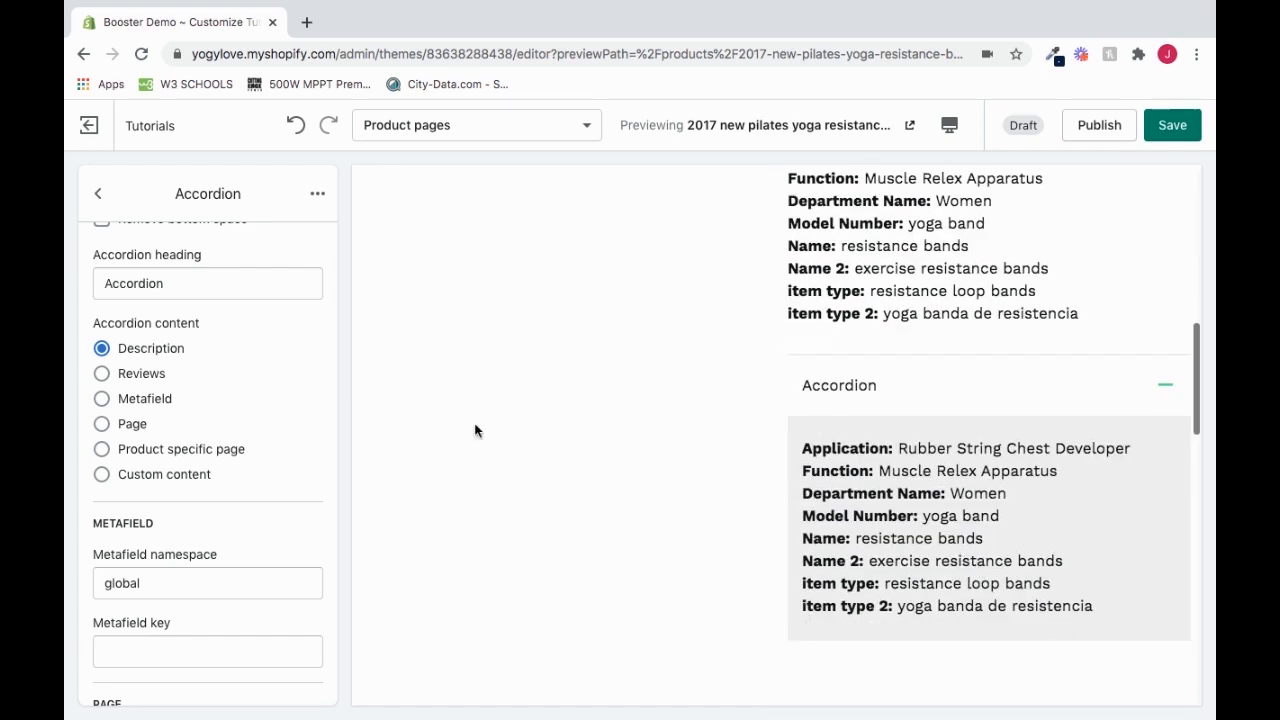
- Set the accordion content to Reviews and expand the accordion in the preview
{"action": "left_click", "coordinate": [102, 375]}
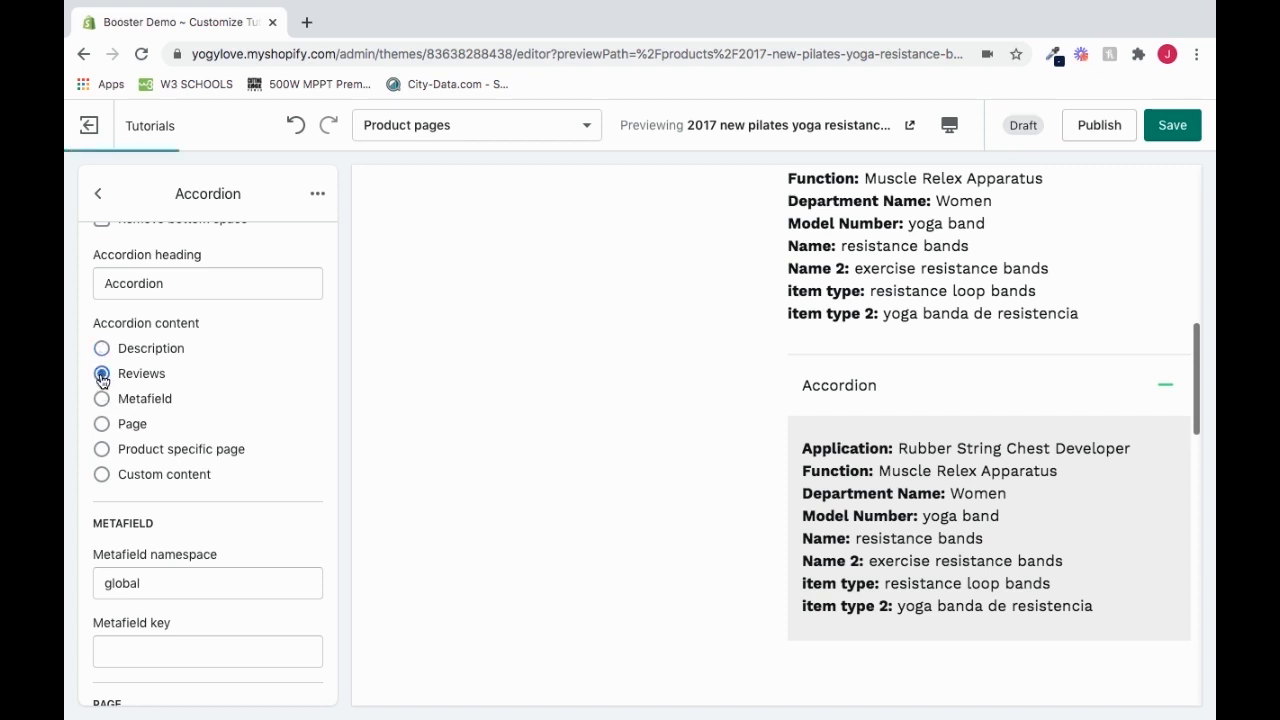
{"action": "scroll", "coordinate": [639, 582], "scroll_direction": "down", "scroll_amount": 1}
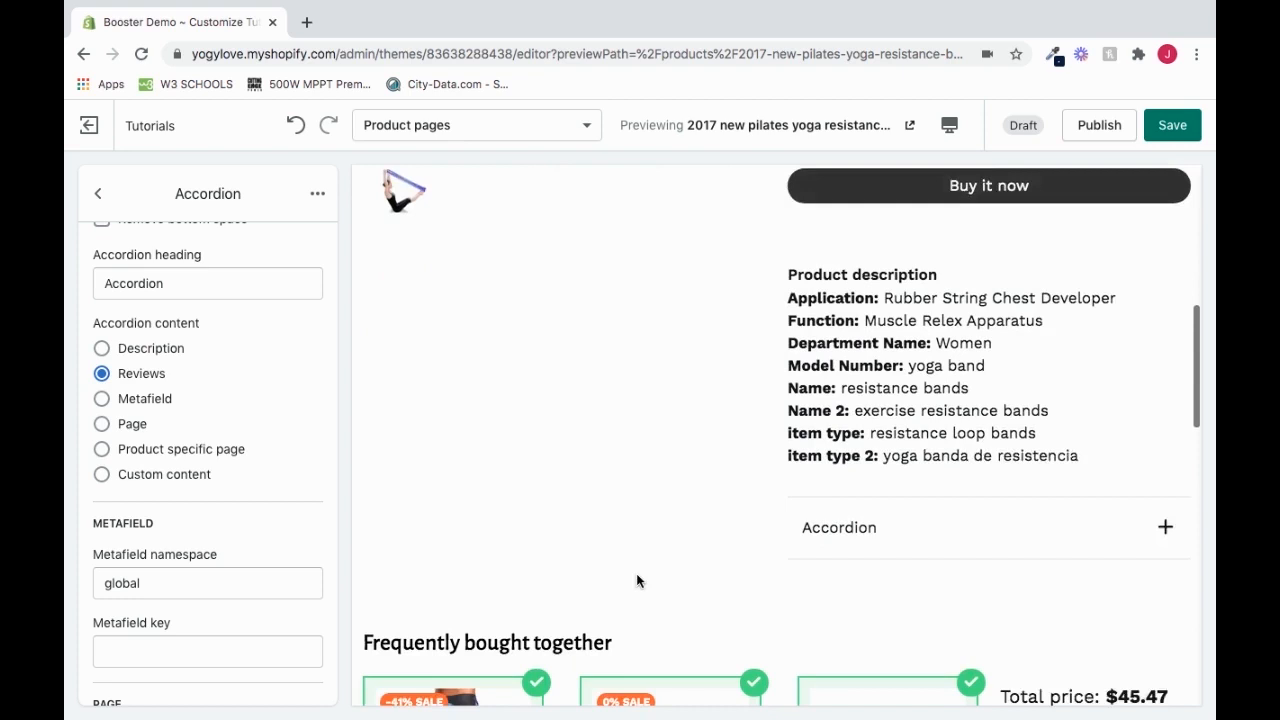
{"action": "left_click", "coordinate": [1164, 501]}
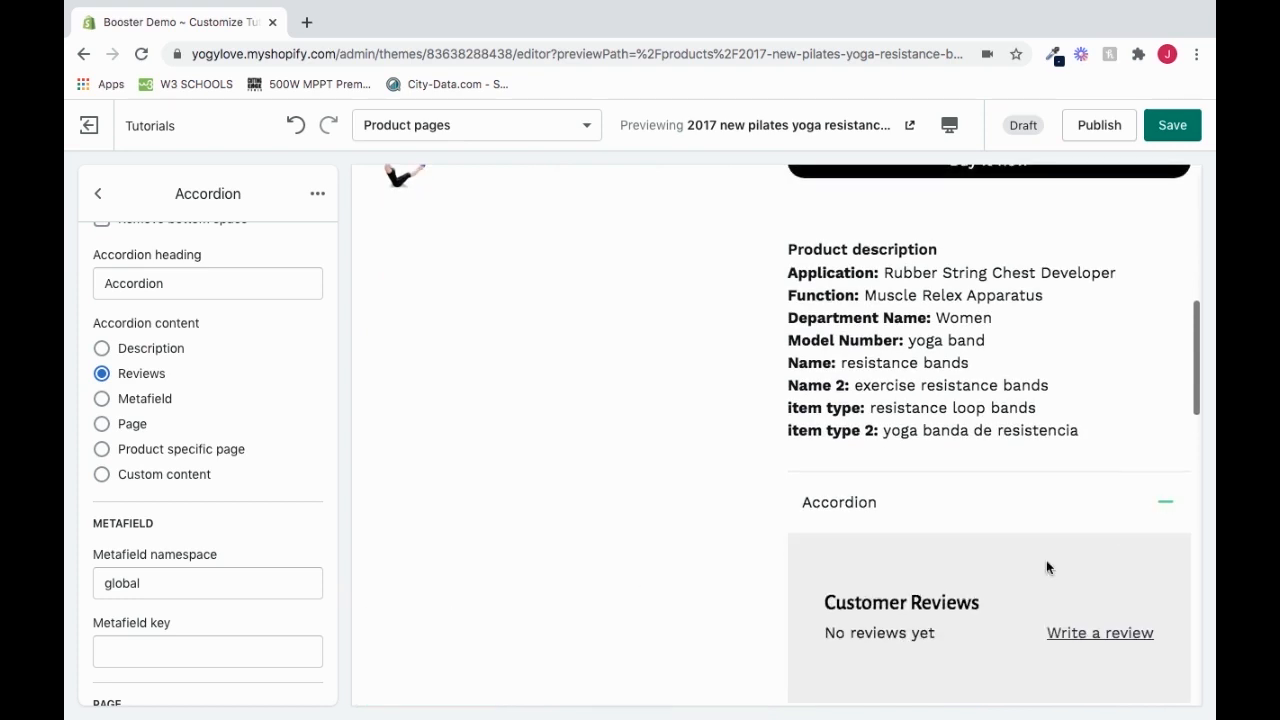
{"action": "scroll", "coordinate": [1046, 560], "scroll_direction": "down", "scroll_amount": 1}
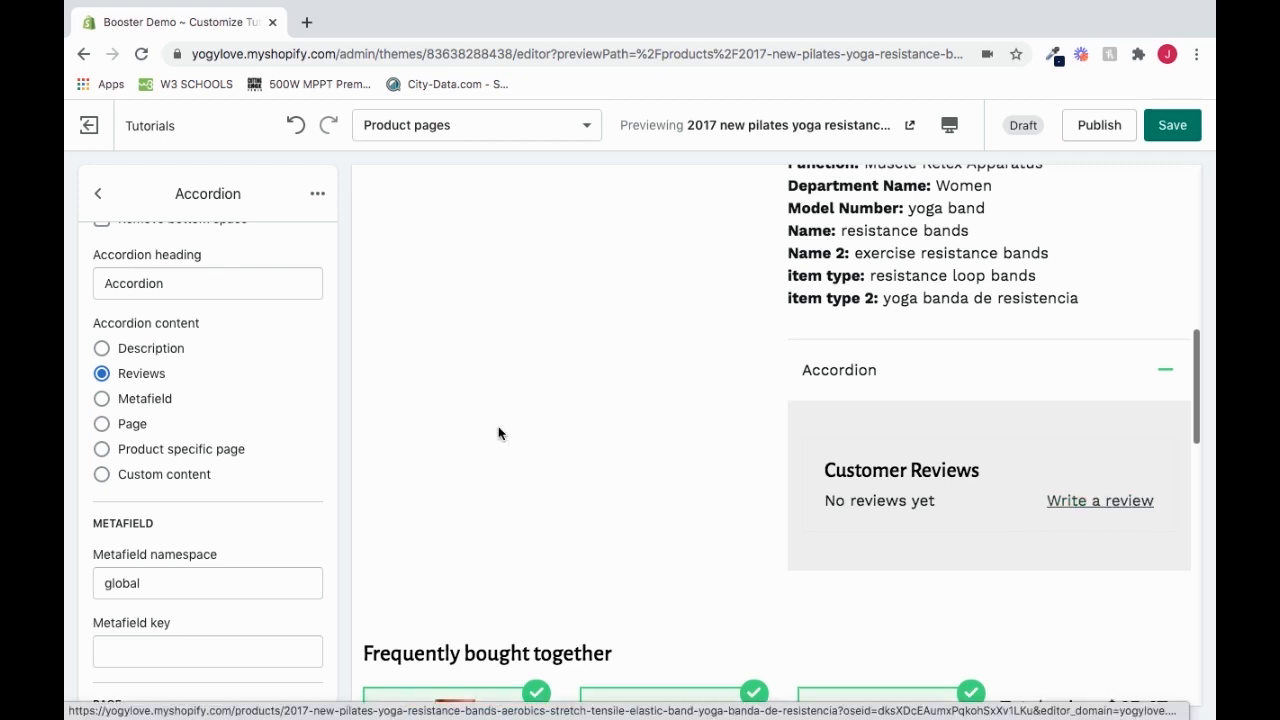
- Set the accordion content to Metafield and check the product page preview
{"action": "left_click", "coordinate": [102, 400]}
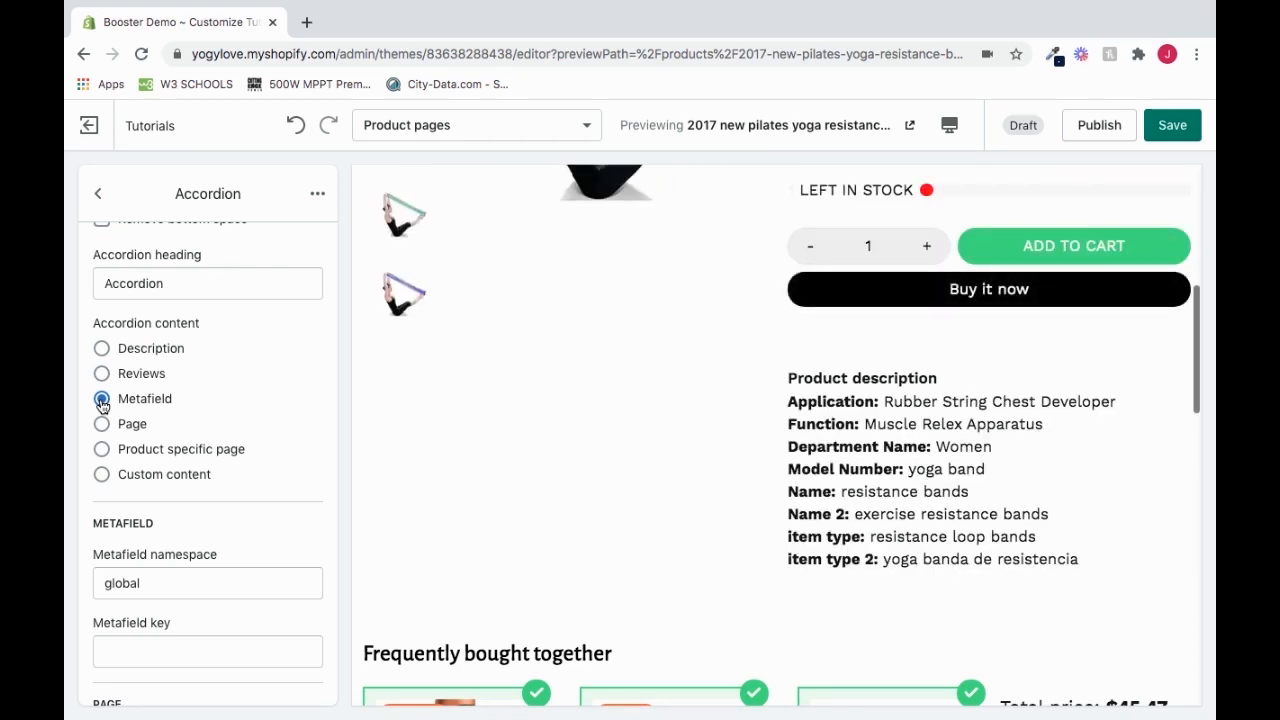
{"action": "scroll", "coordinate": [542, 428], "scroll_direction": "down", "scroll_amount": 2}
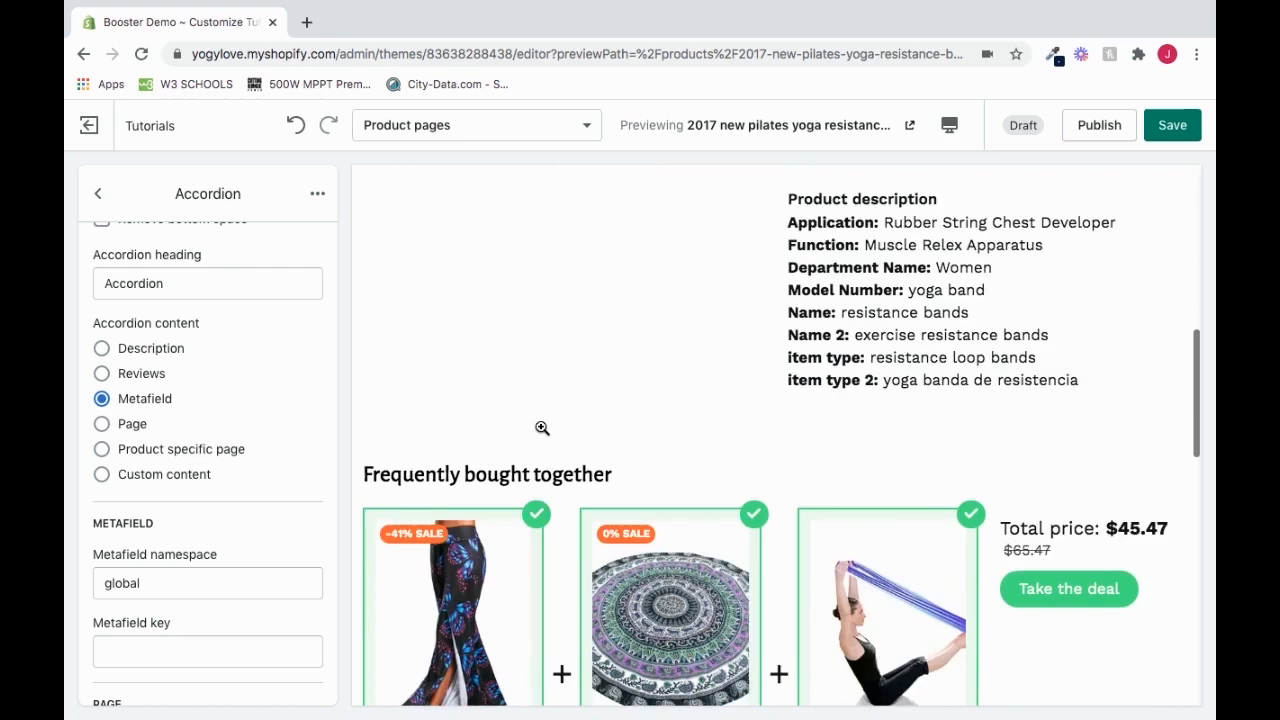
{"action": "scroll", "coordinate": [542, 428], "scroll_direction": "up", "scroll_amount": 2}
{"action": "scroll", "coordinate": [542, 428], "scroll_direction": "down", "scroll_amount": 2}
{"action": "scroll", "coordinate": [542, 428], "scroll_direction": "up", "scroll_amount": 2}
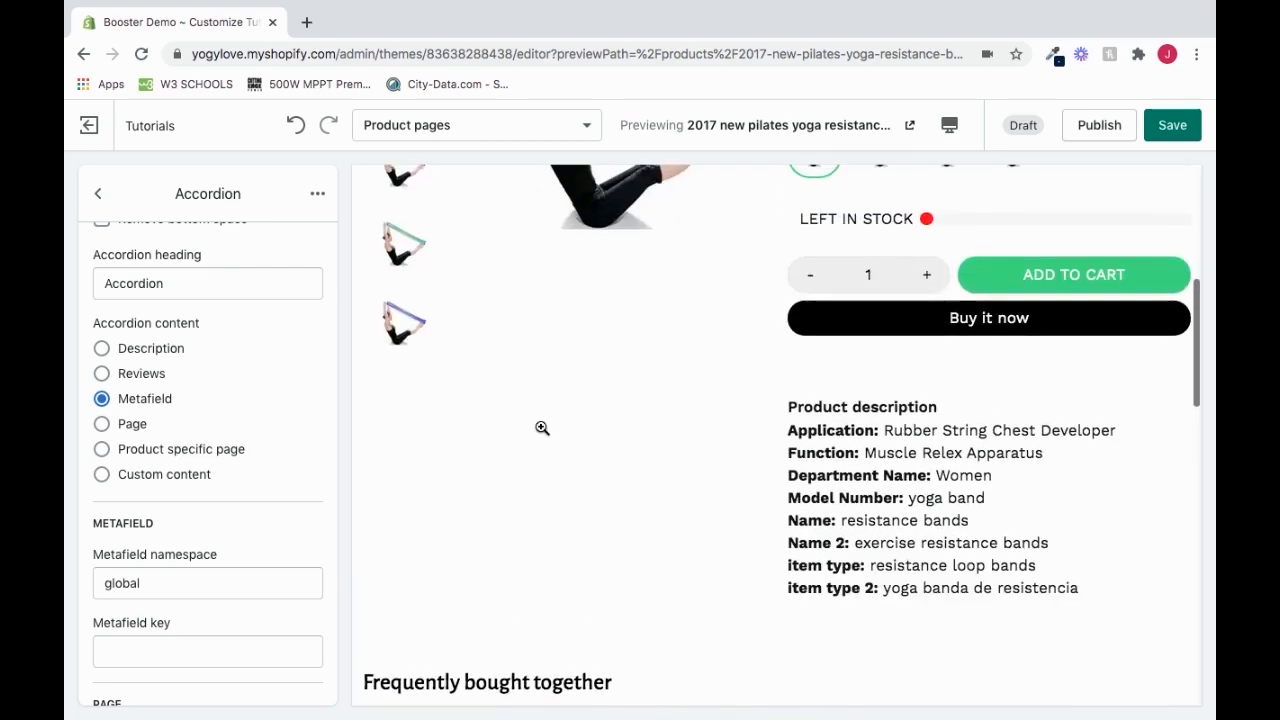
{"action": "scroll", "coordinate": [542, 428], "scroll_direction": "up", "scroll_amount": 1}
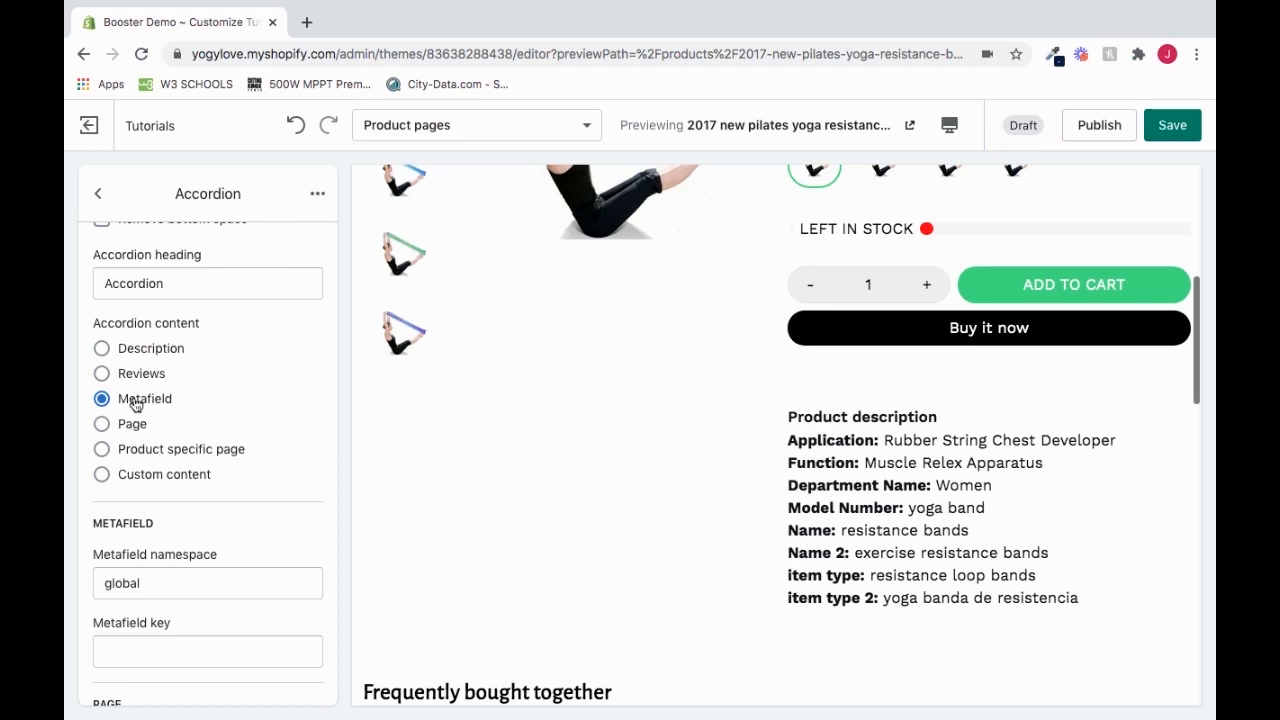
- Review the accordion's metafield namespace and metafield key settings
{"action": "left_click", "coordinate": [164, 647]}
{"action": "left_click_drag", "start_coordinate": [108, 557], "coordinate": [213, 557]}
{"action": "scroll", "coordinate": [143, 560], "scroll_direction": "down", "scroll_amount": 1}
{"action": "left_click_drag", "start_coordinate": [105, 567], "coordinate": [190, 563]}
{"action": "left_click", "coordinate": [200, 566]}
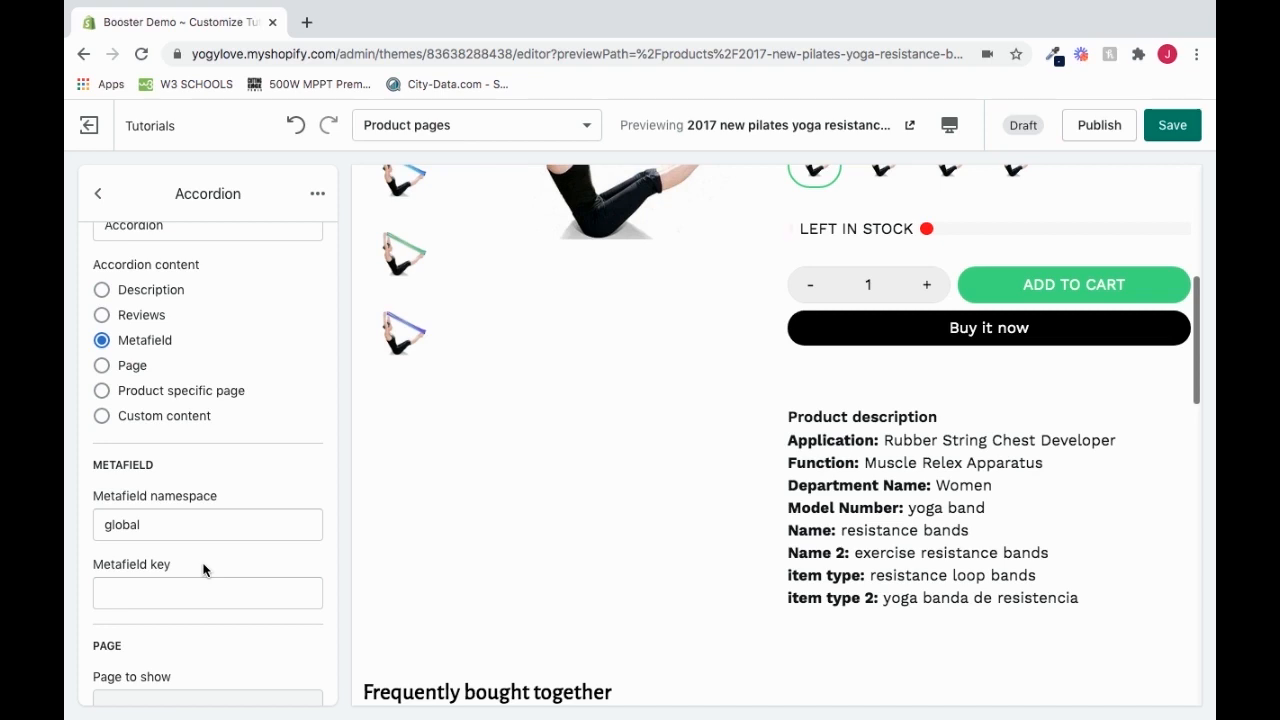
{"action": "left_click", "coordinate": [157, 526]}
{"action": "left_click", "coordinate": [155, 592]}
{"action": "left_click", "coordinate": [232, 332]}
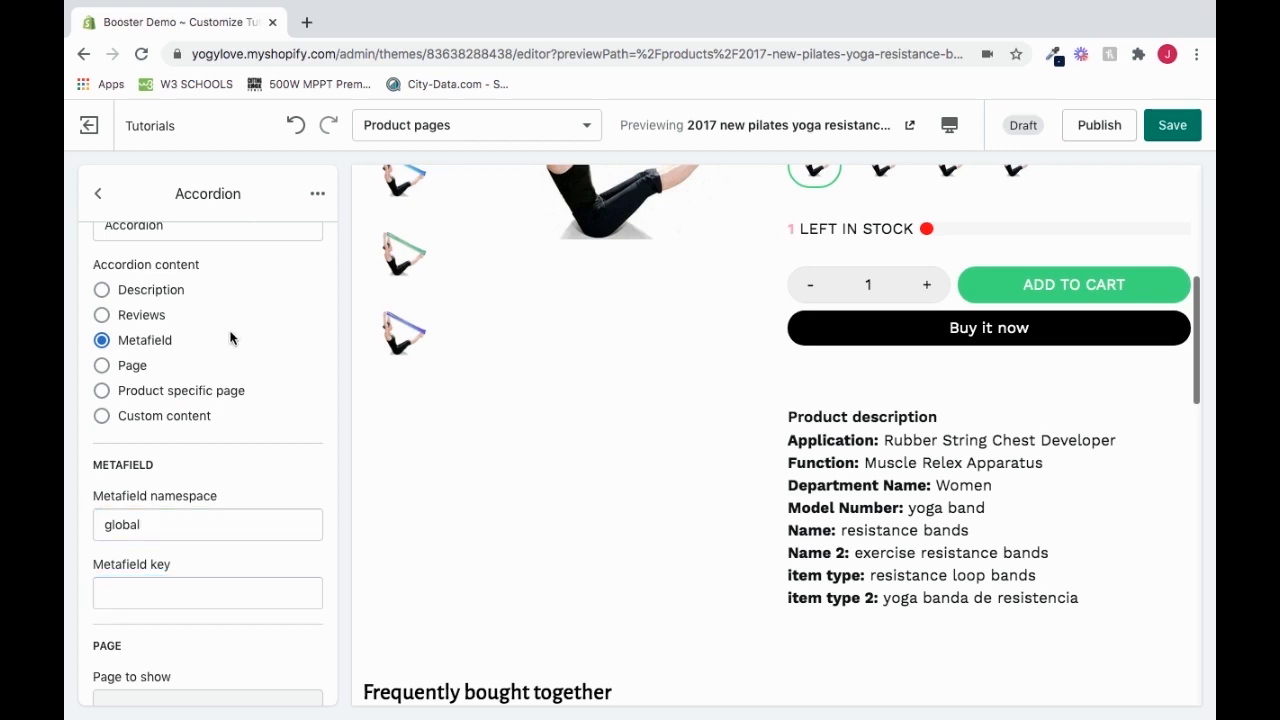
- Set the accordion content to Page and expand the accordion in the preview
{"action": "left_click", "coordinate": [102, 366]}
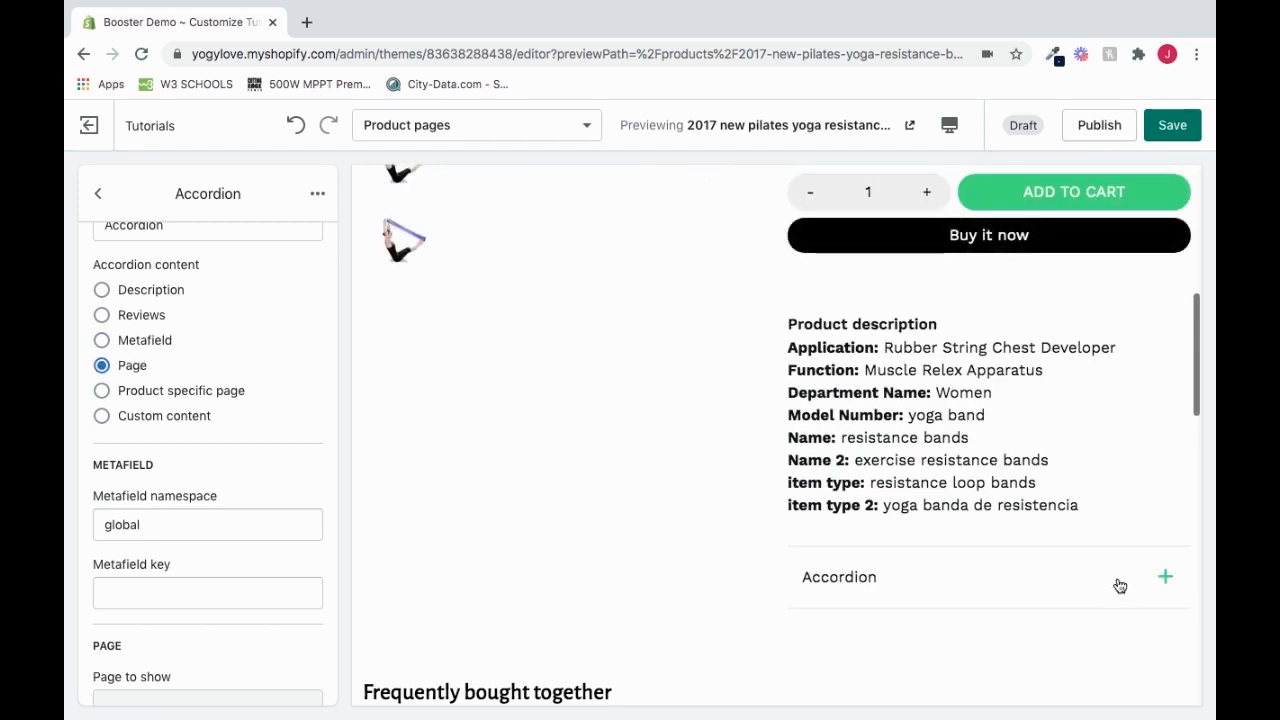
{"action": "left_click", "coordinate": [1167, 579]}
{"action": "scroll", "coordinate": [983, 491], "scroll_direction": "down", "scroll_amount": 1}
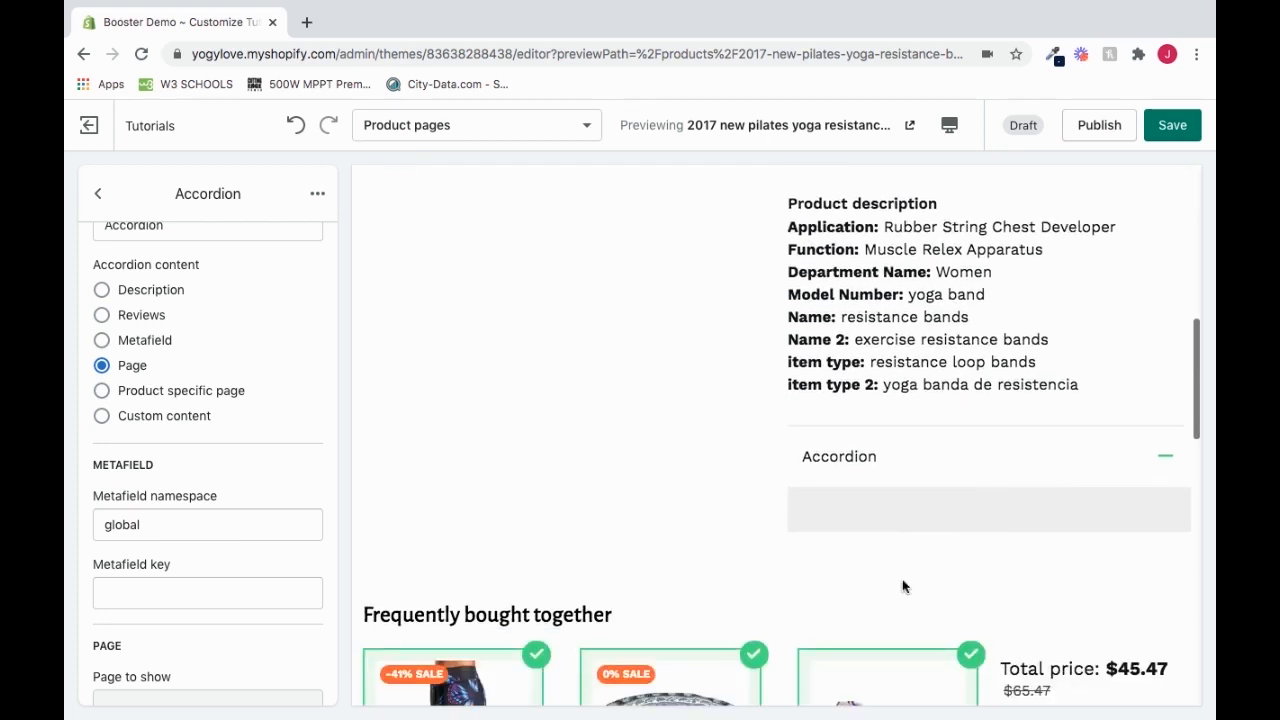
- Choose About Us as the page to show in the accordion
{"action": "scroll", "coordinate": [269, 559], "scroll_direction": "down", "scroll_amount": 3}
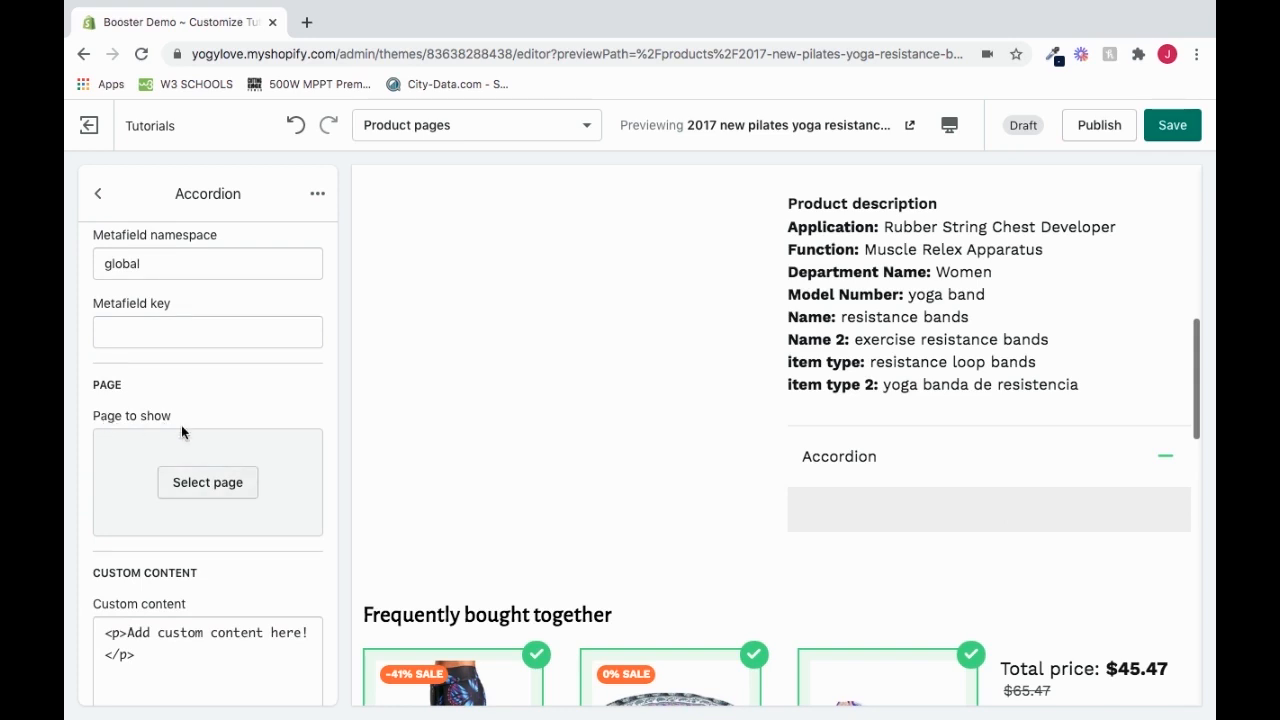
{"action": "left_click", "coordinate": [201, 482]}
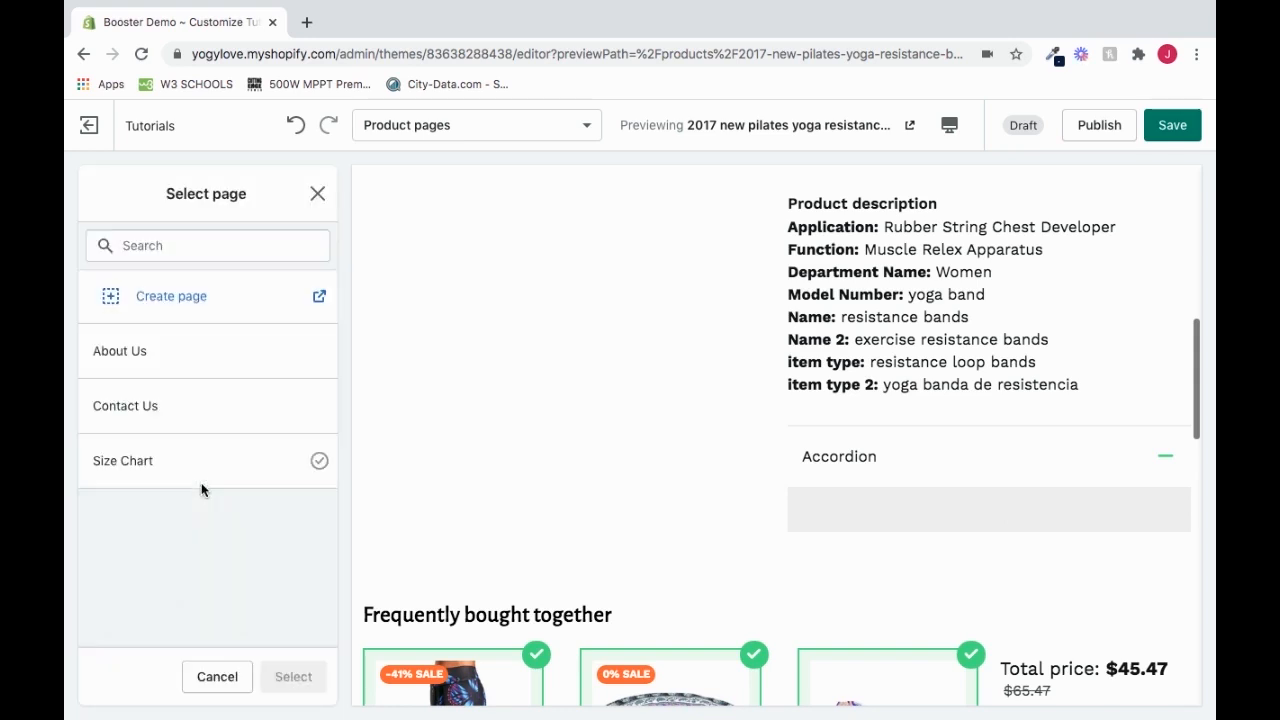
{"action": "left_click", "coordinate": [153, 361]}
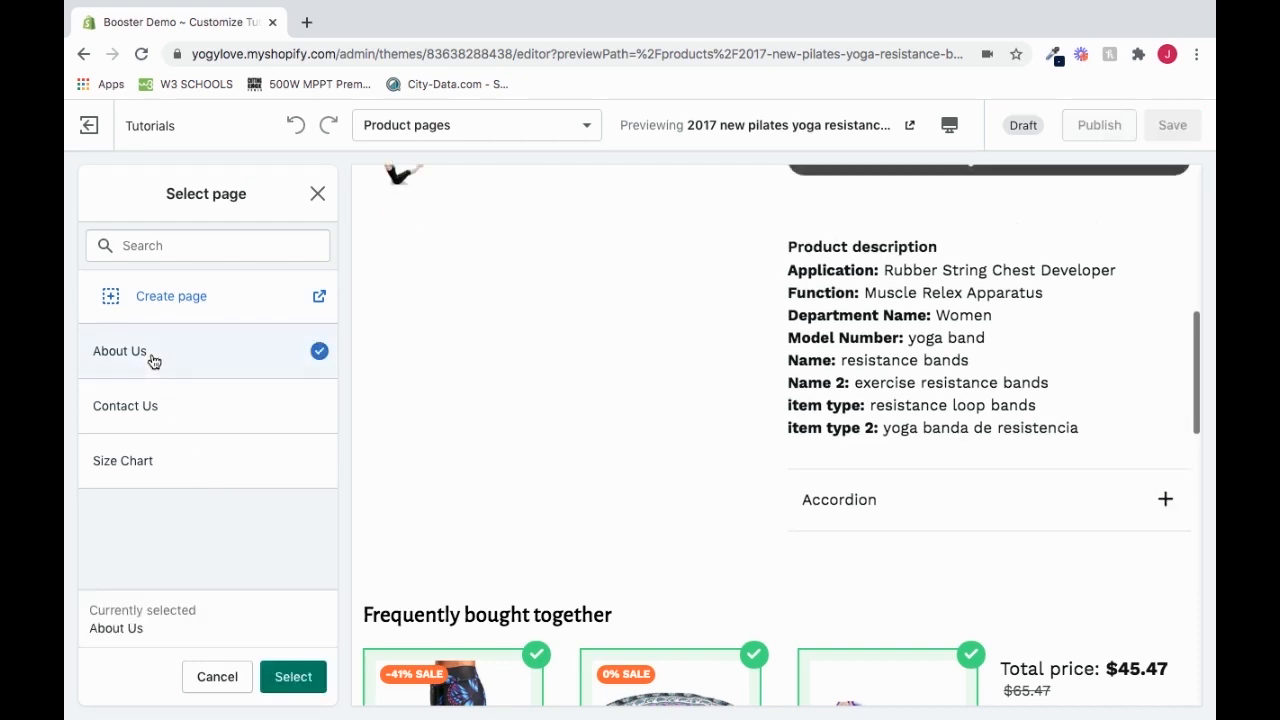
{"action": "left_click", "coordinate": [288, 678]}
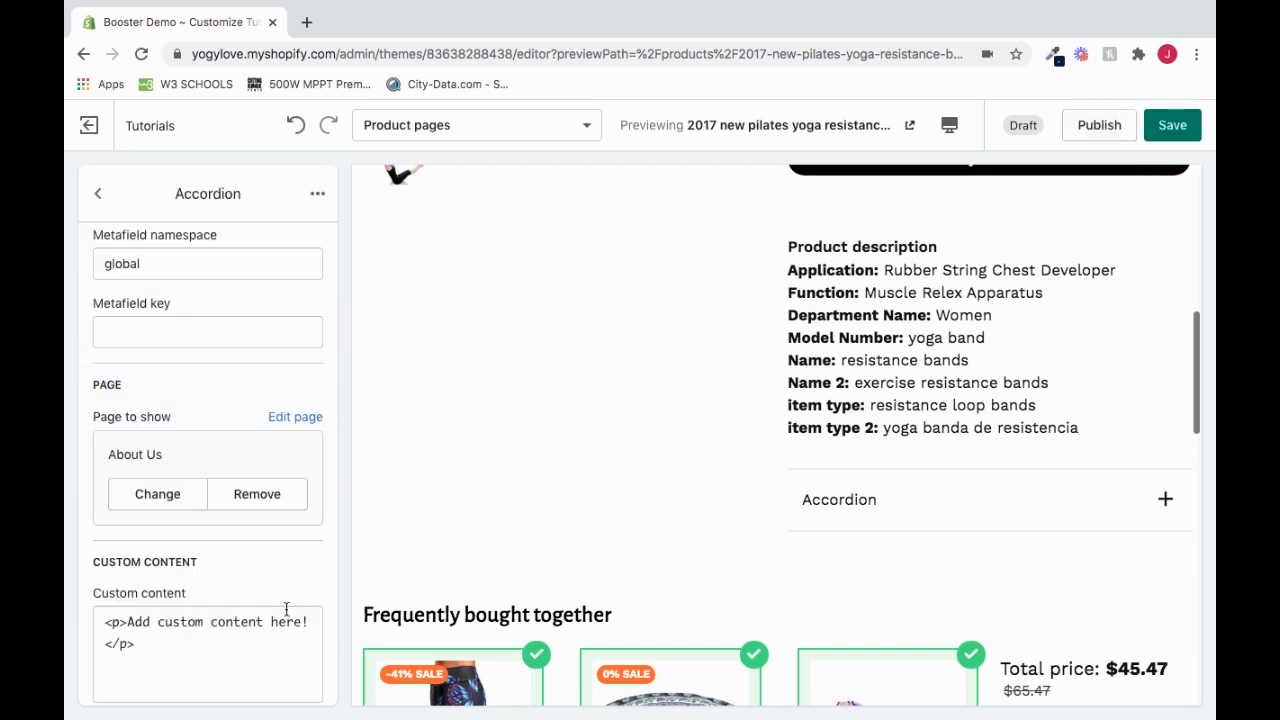
- Expand the accordion in the preview, examine its page content, and collapse it again
{"action": "scroll", "coordinate": [250, 421], "scroll_direction": "up", "scroll_amount": 4}
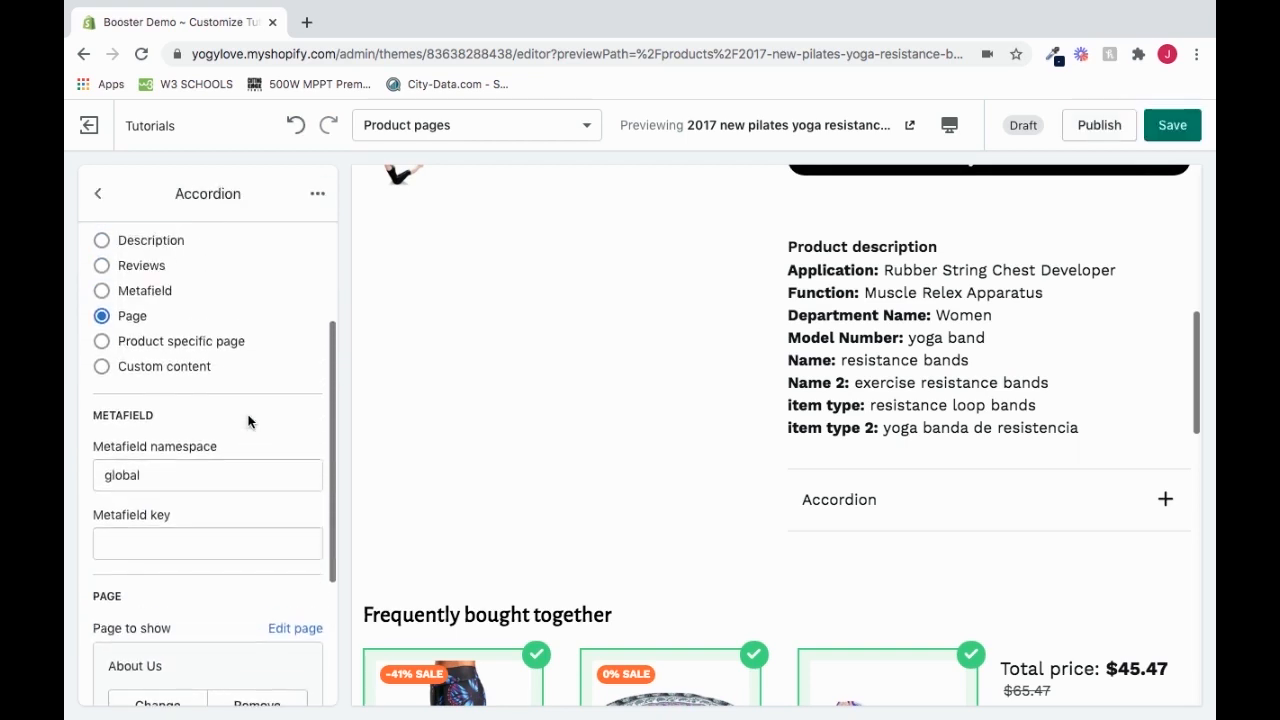
{"action": "left_click", "coordinate": [1167, 502]}
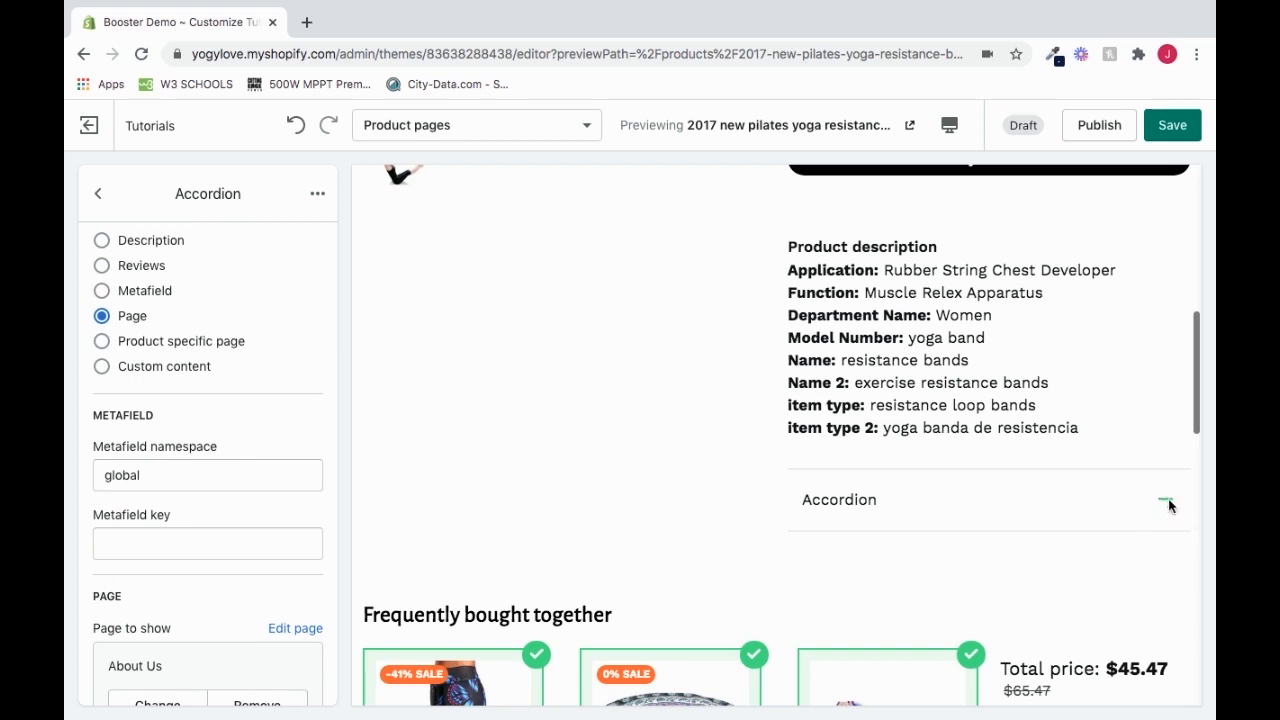
{"action": "scroll", "coordinate": [1020, 420], "scroll_direction": "up", "scroll_amount": 2}
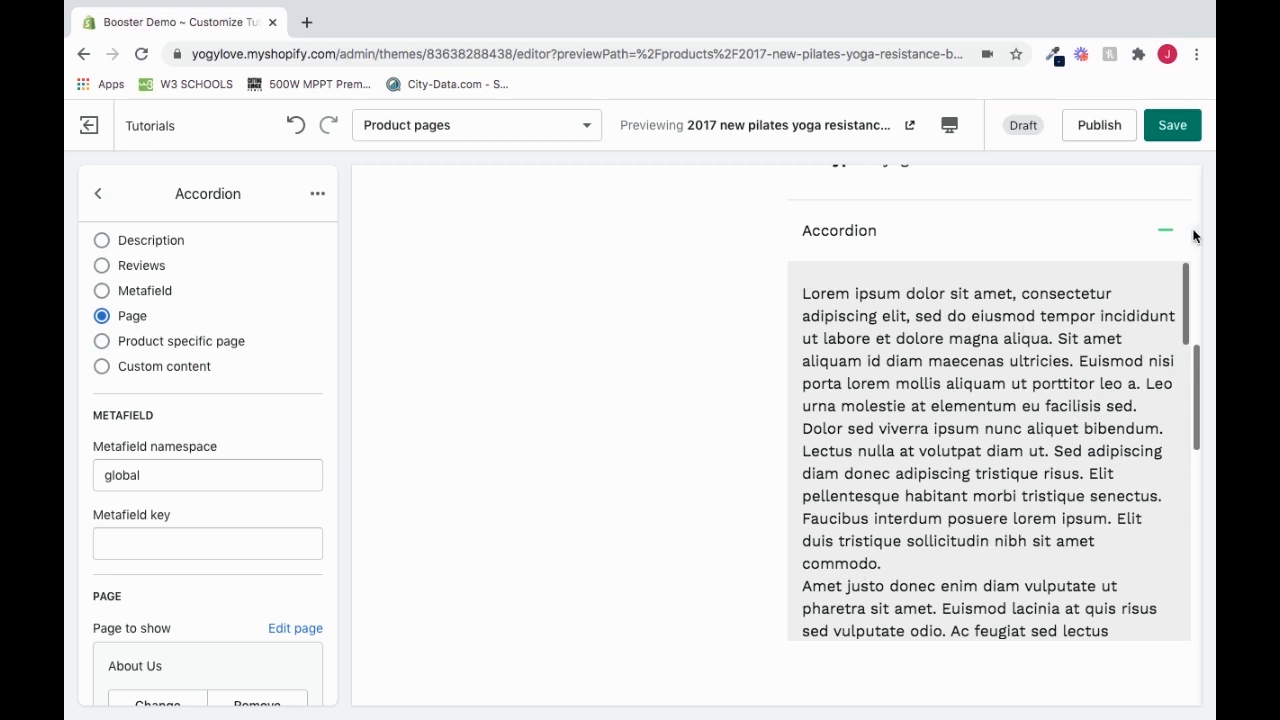
{"action": "left_click", "coordinate": [1166, 232]}
{"action": "scroll", "coordinate": [245, 472], "scroll_direction": "up", "scroll_amount": 2}
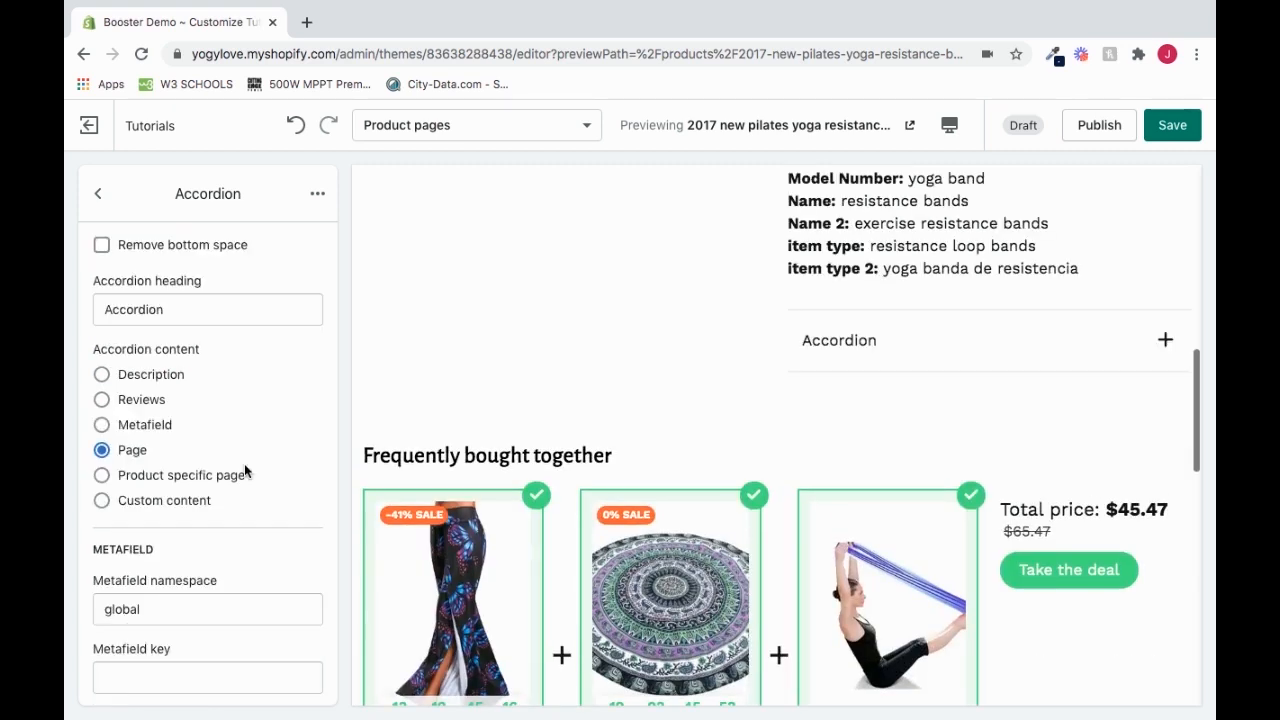
- Set the accordion content to Custom content and expand the accordion in the preview
{"action": "left_click", "coordinate": [103, 502]}
{"action": "left_click", "coordinate": [1164, 342]}
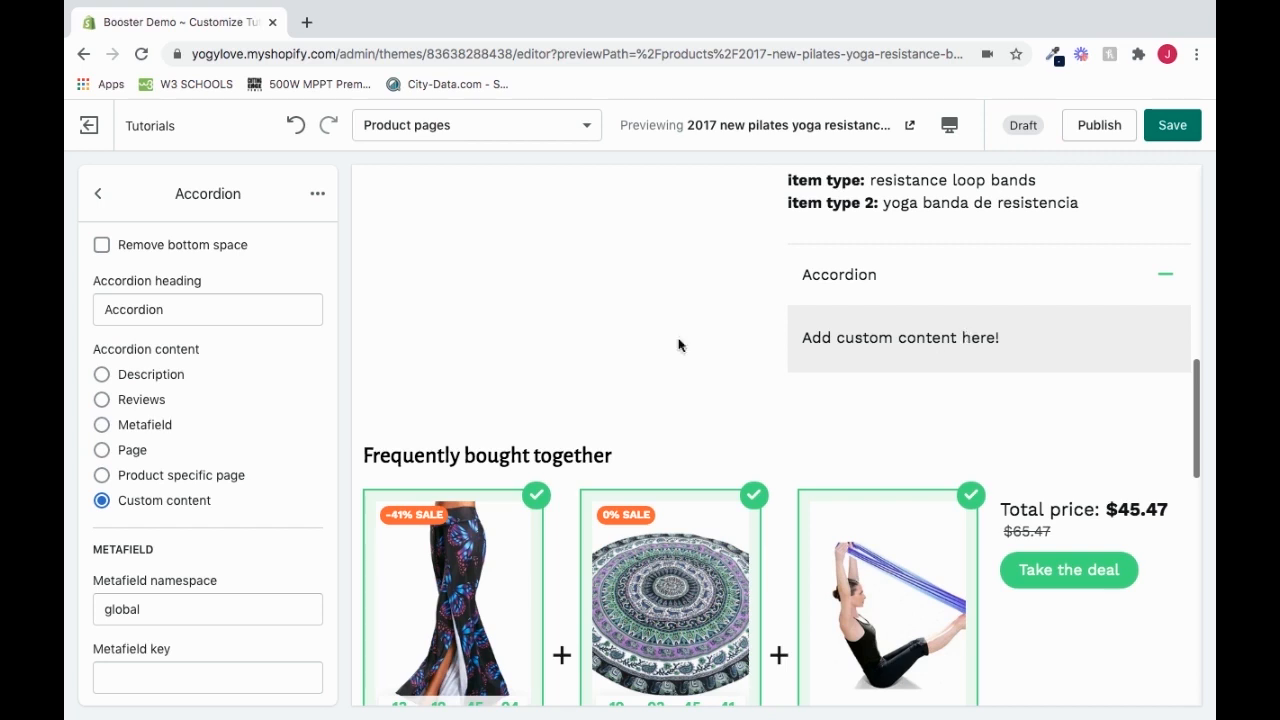
{"action": "scroll", "coordinate": [190, 540], "scroll_direction": "down", "scroll_amount": 4}
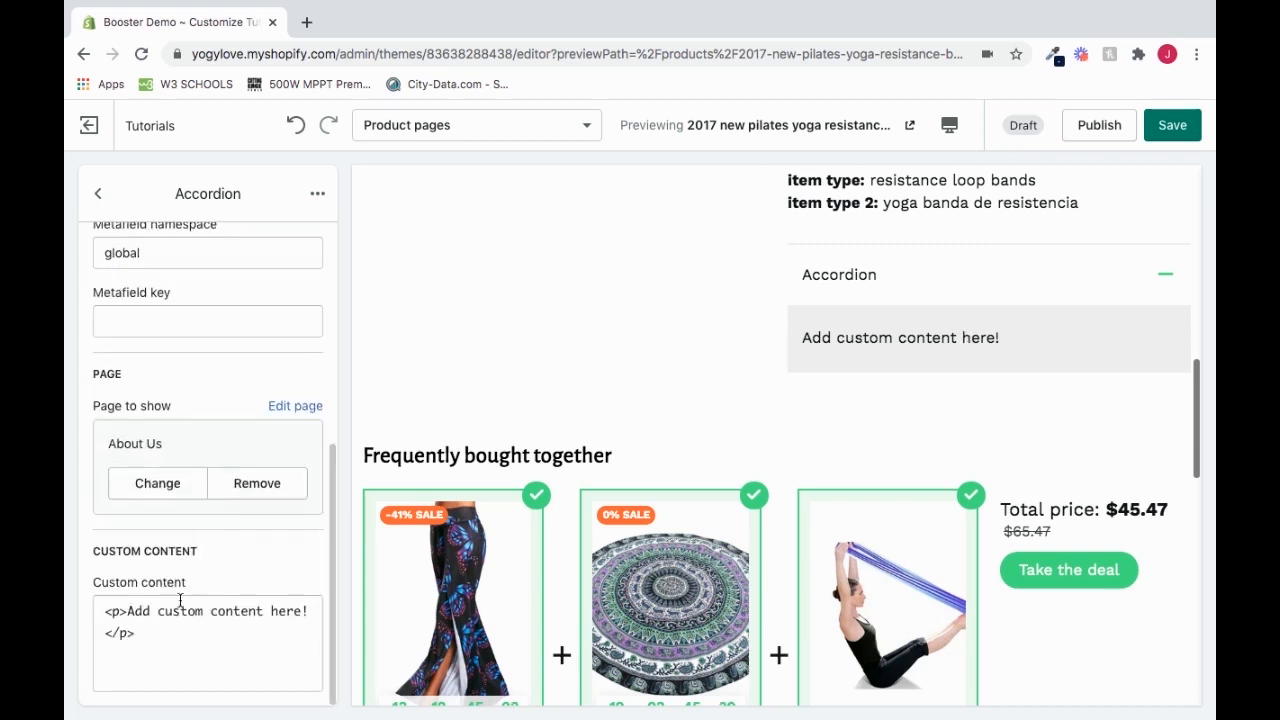
{"action": "left_click_drag", "start_coordinate": [99, 553], "coordinate": [227, 565]}
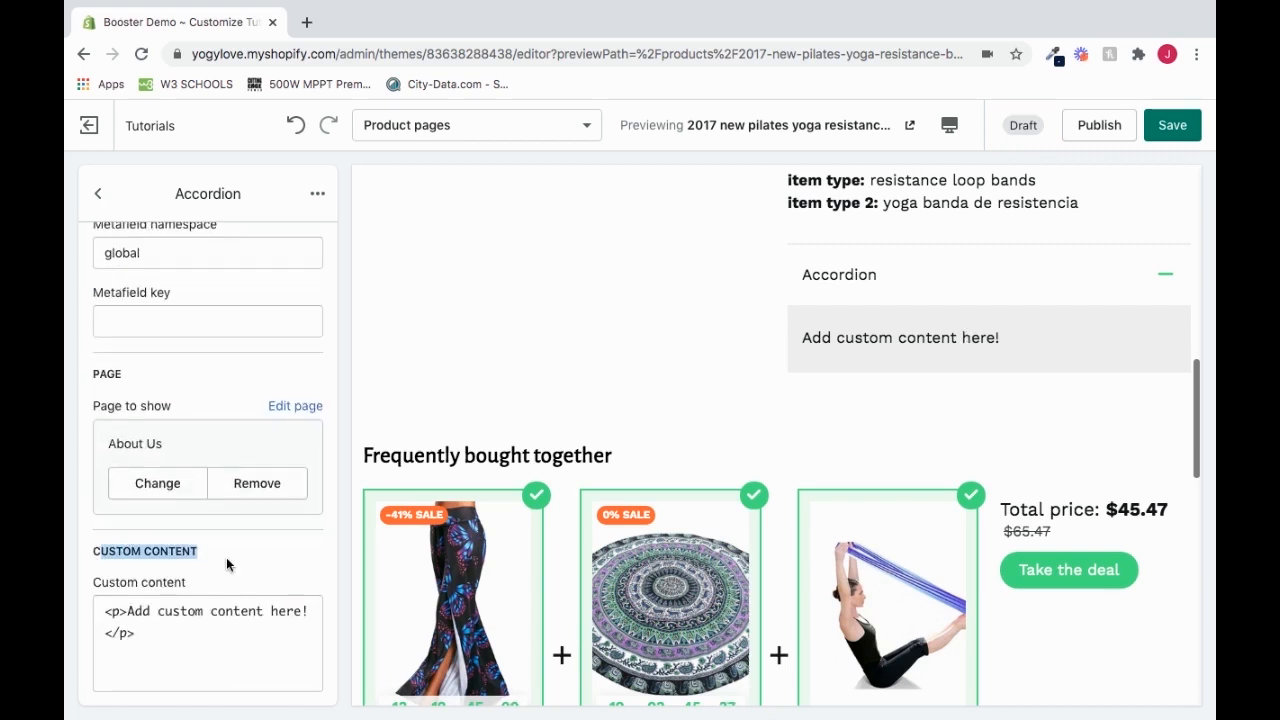
- Replace the paragraph text in the accordion's custom content with "Here is some custom content!", keeping the <p> tags
{"action": "left_click", "coordinate": [201, 634]}
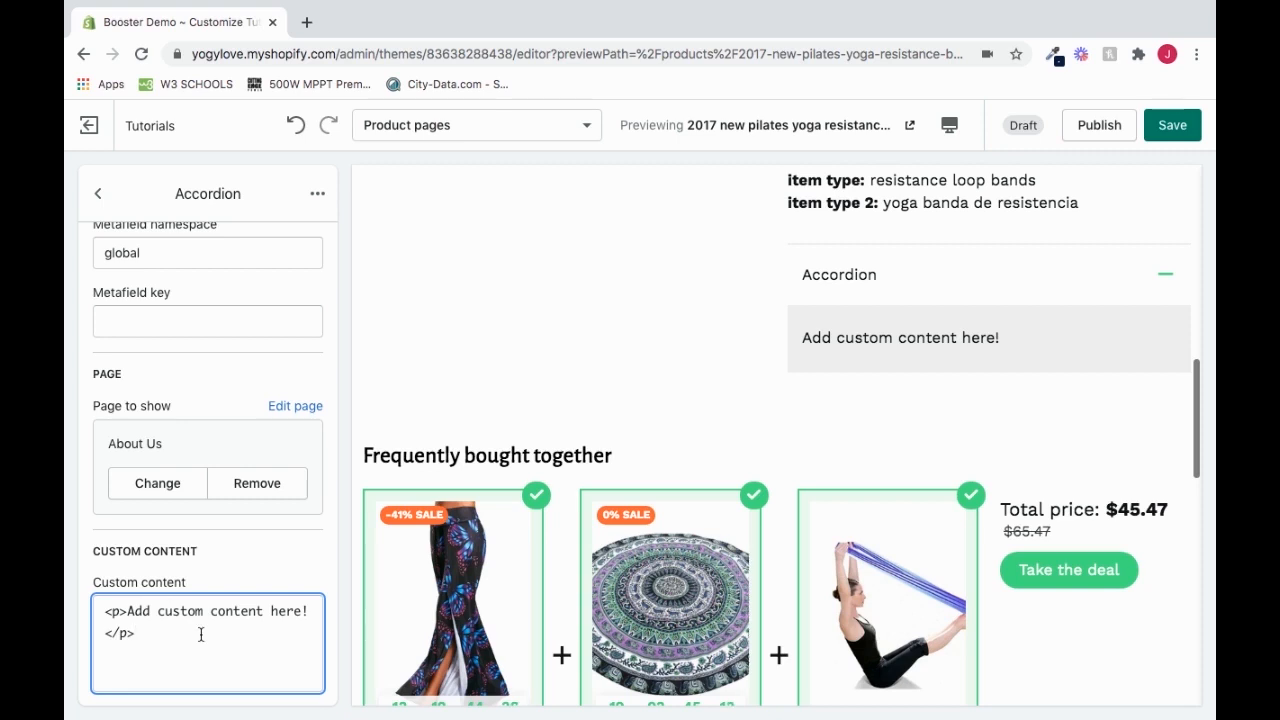
{"action": "scroll", "coordinate": [204, 416], "scroll_direction": "up", "scroll_amount": 5}
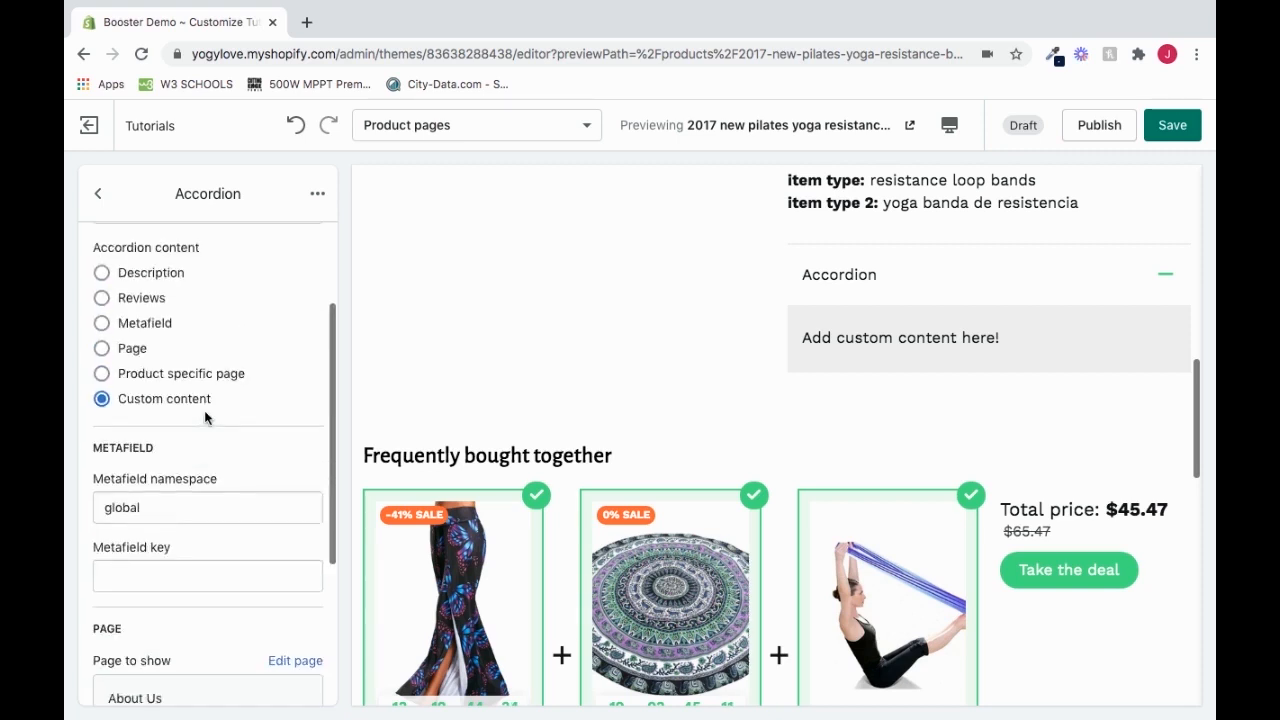
{"action": "scroll", "coordinate": [204, 416], "scroll_direction": "down", "scroll_amount": 5}
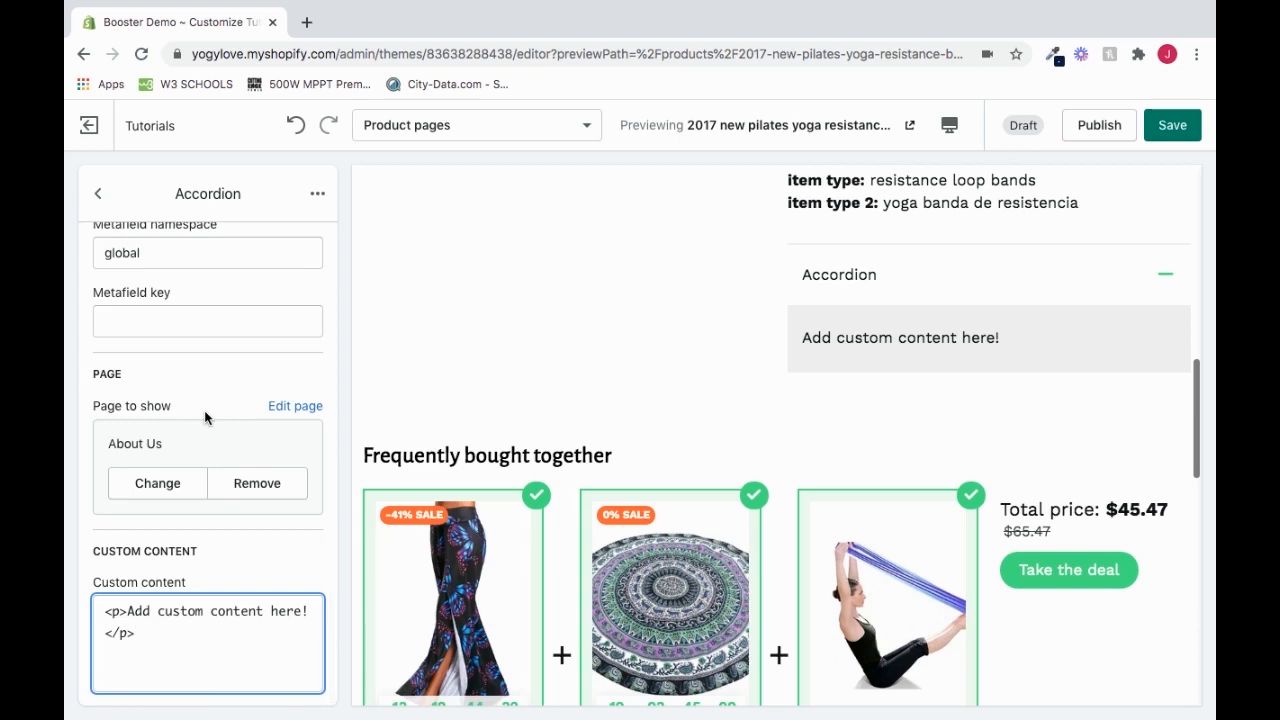
{"action": "left_click_drag", "start_coordinate": [126, 612], "coordinate": [317, 608]}
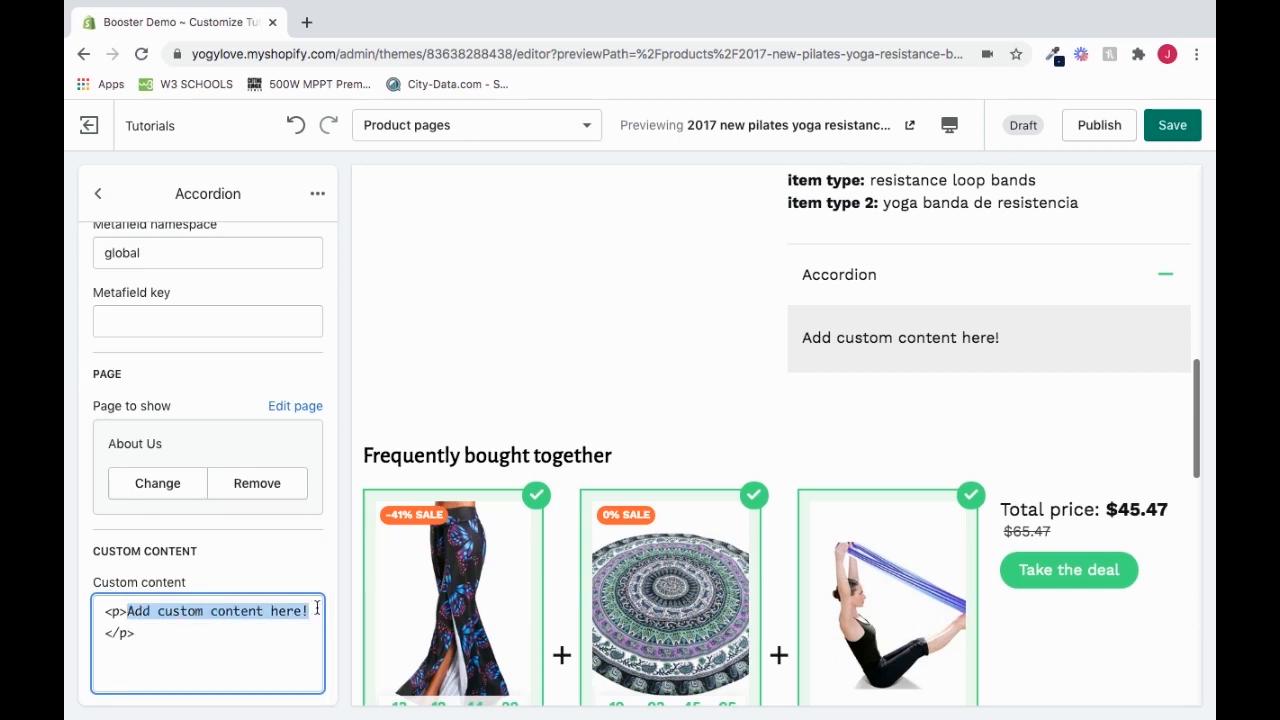
{"action": "key", "text": "BackSpace"}
{"action": "type", "text": "Hre"}
{"action": "key", "text": "BackSpace"}
{"action": "key", "text": "BackSpace"}
{"action": "key", "text": "BackSpace"}
{"action": "type", "text": "ere is some c"}
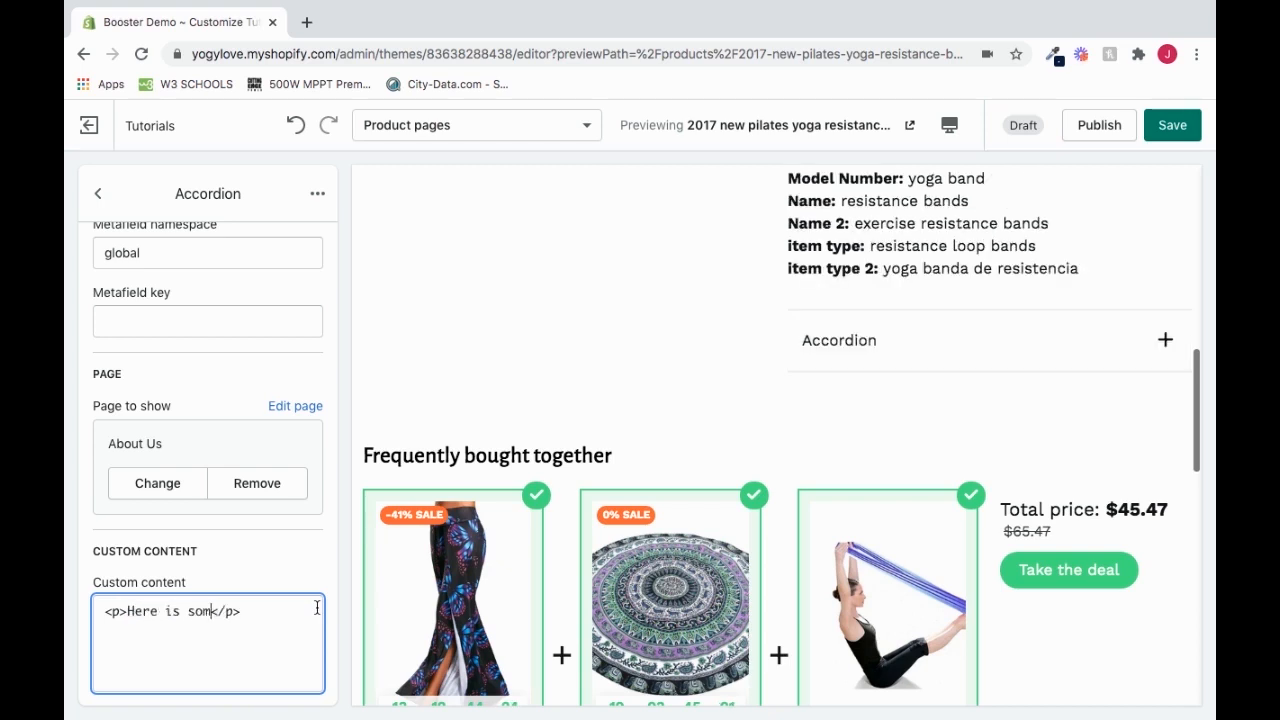
{"action": "type", "text": "ustom content"}
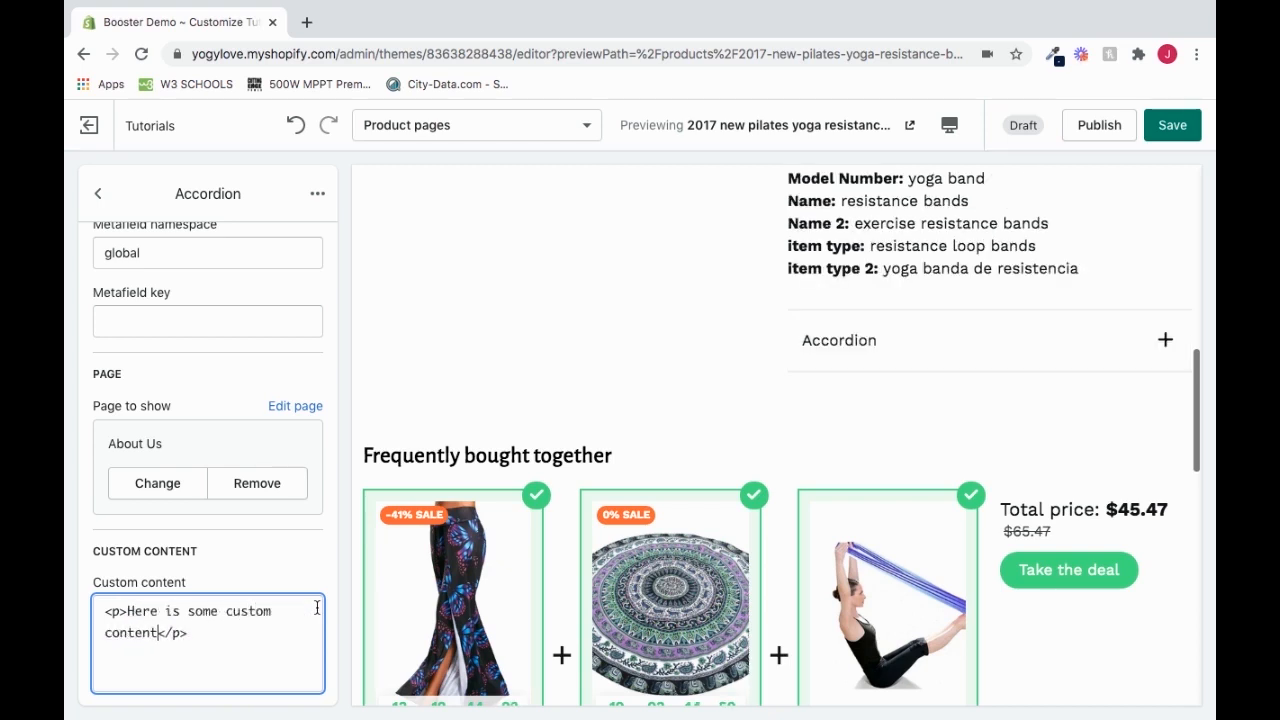
{"action": "type", "text": "!"}
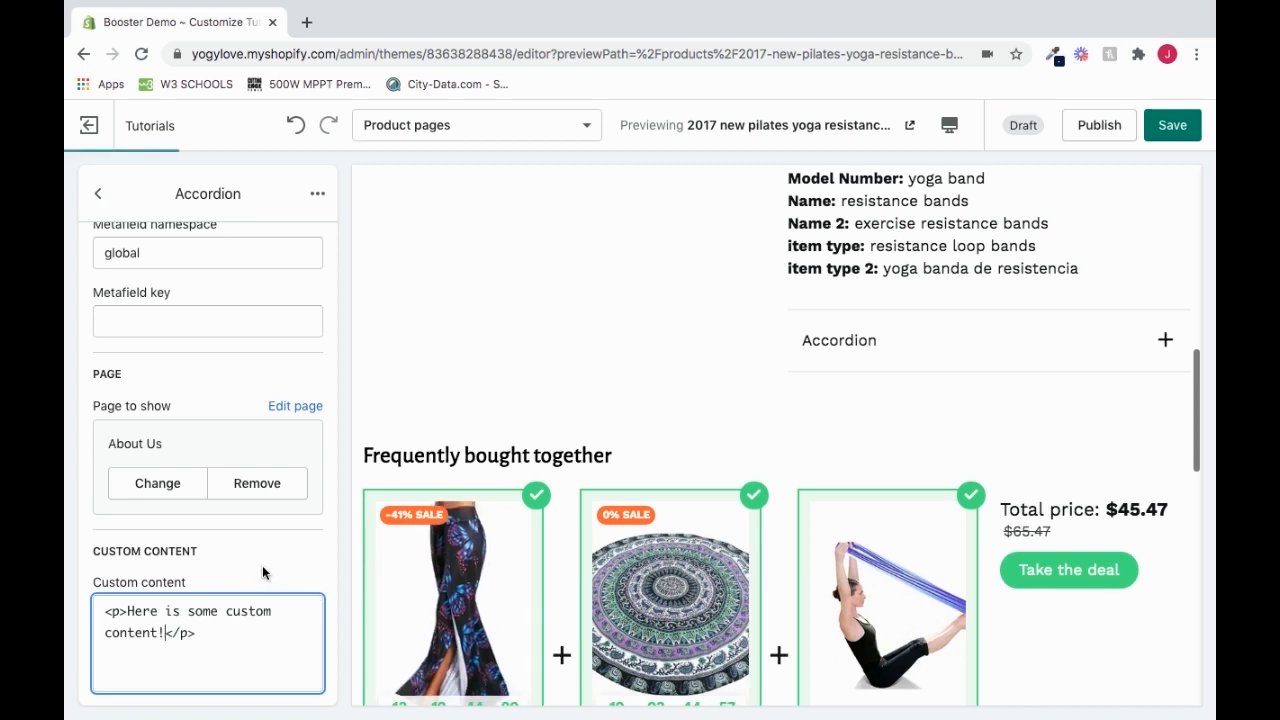
- Expand the accordion in the preview to check its custom content, and return to the Product page content settings
{"action": "left_click", "coordinate": [1164, 347]}
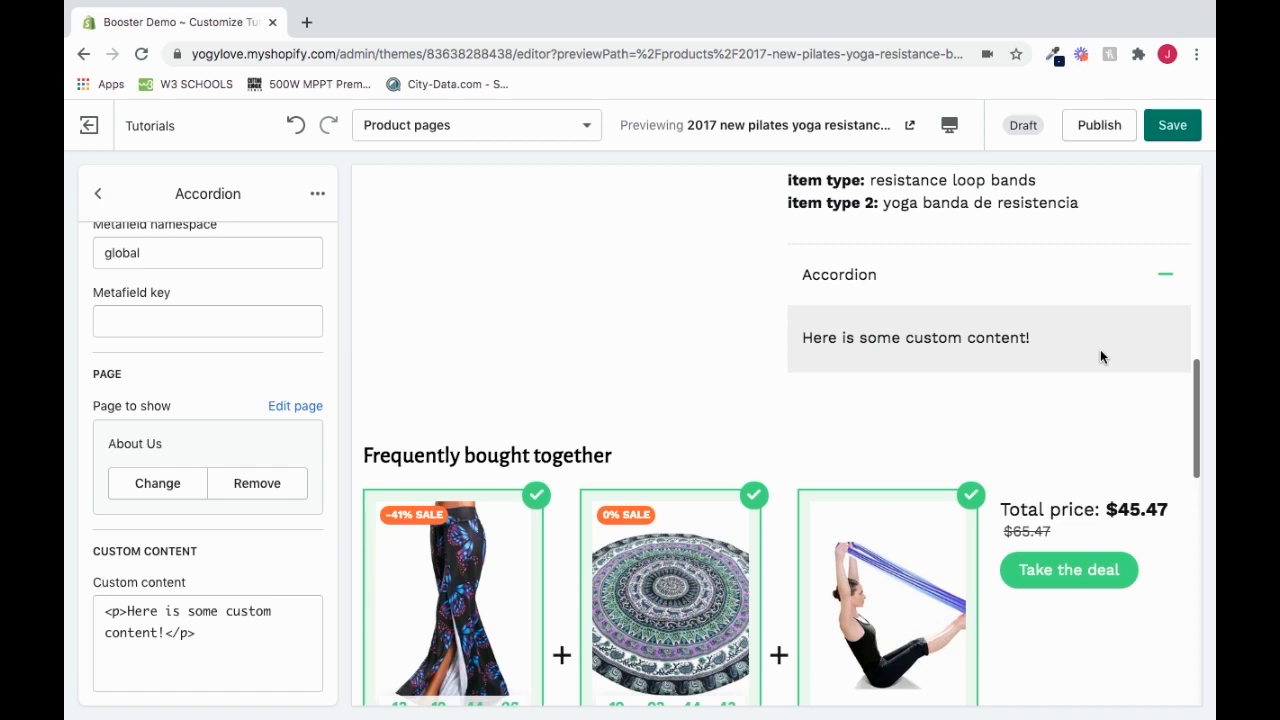
{"action": "left_click_drag", "start_coordinate": [236, 636], "coordinate": [94, 606]}
{"action": "left_click", "coordinate": [287, 575]}
{"action": "scroll", "coordinate": [287, 575], "scroll_direction": "up", "scroll_amount": 10}
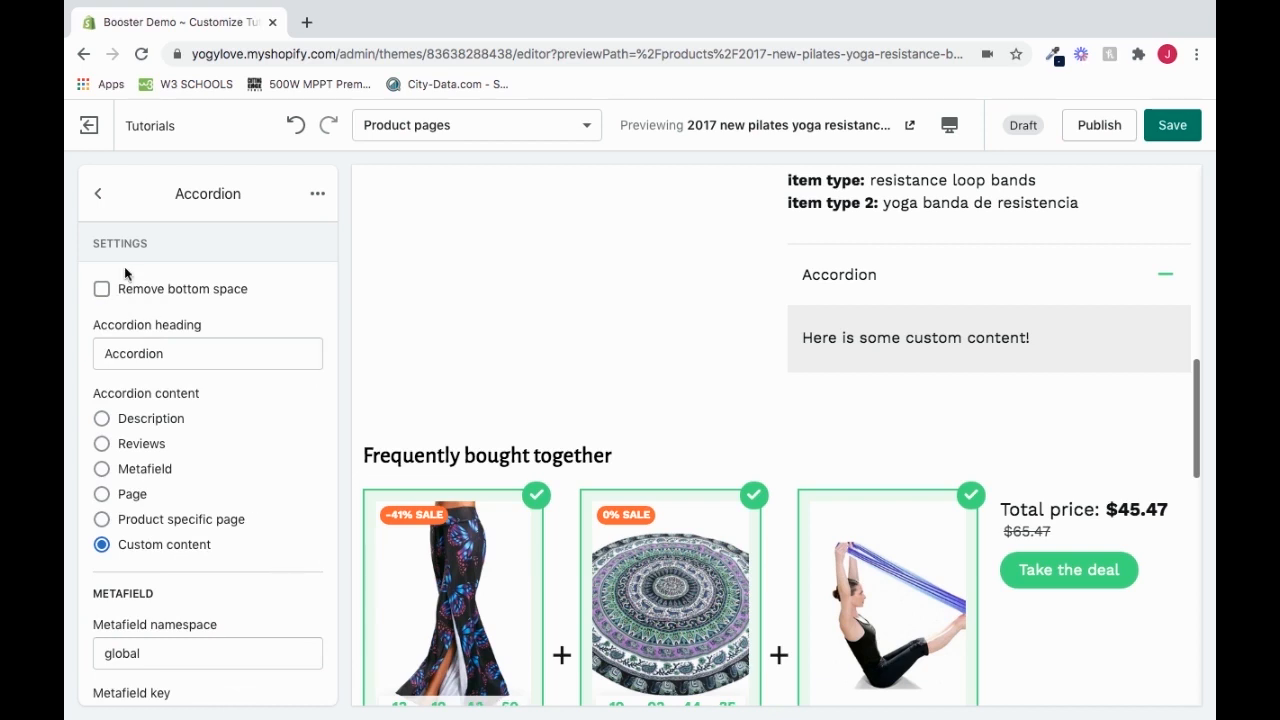
{"action": "left_click", "coordinate": [98, 194]}
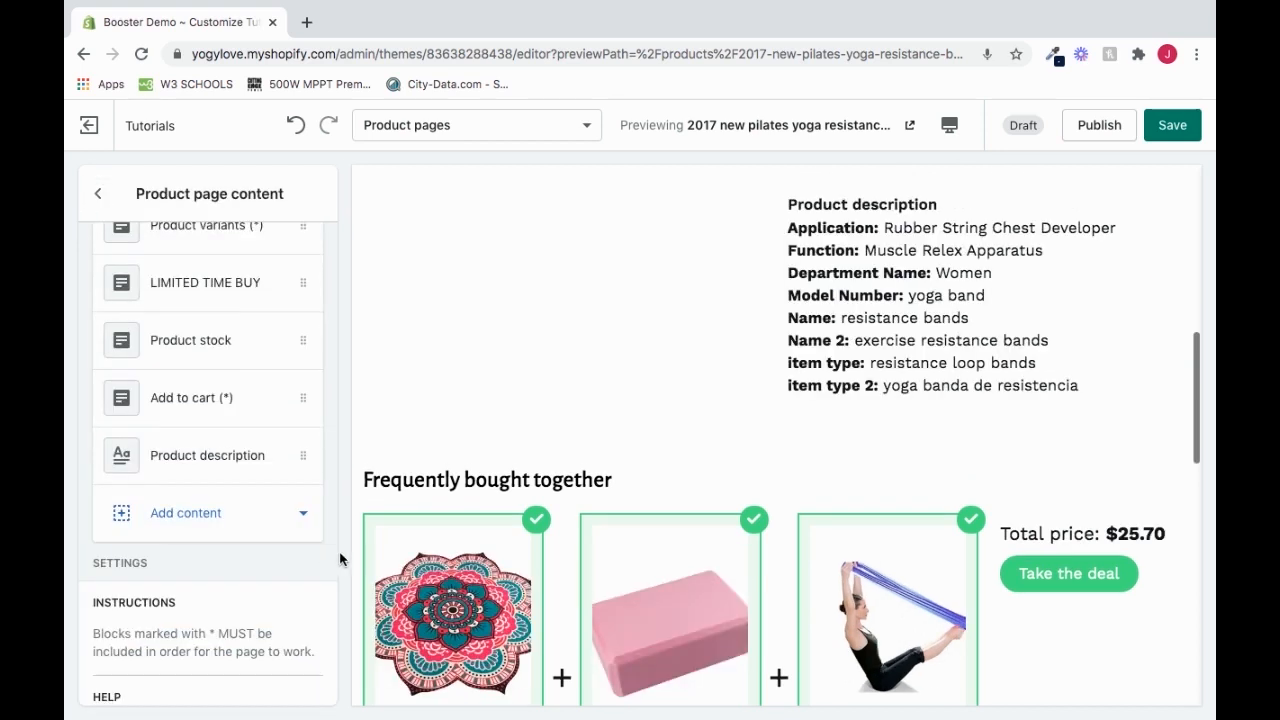
- Set the product page type to Marketplace and examine the resulting layout in the preview
{"action": "scroll", "coordinate": [324, 572], "scroll_direction": "down", "scroll_amount": 8}
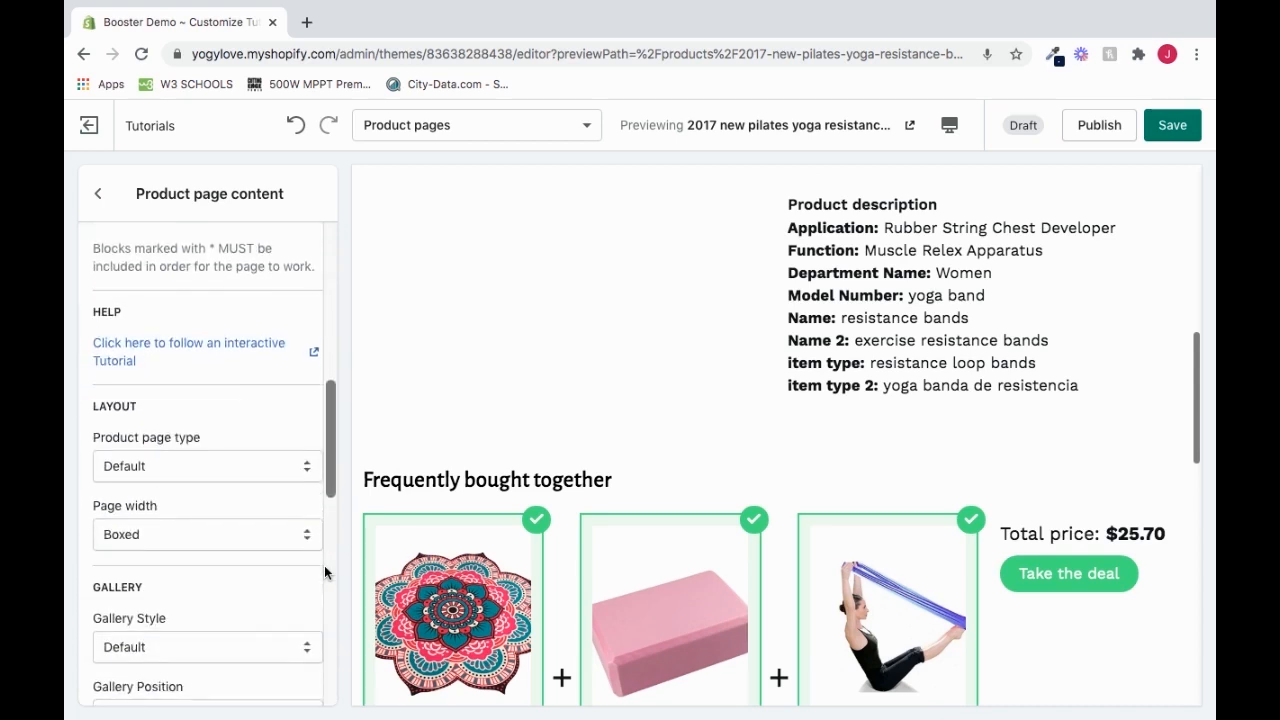
{"action": "scroll", "coordinate": [324, 565], "scroll_direction": "down", "scroll_amount": 1}
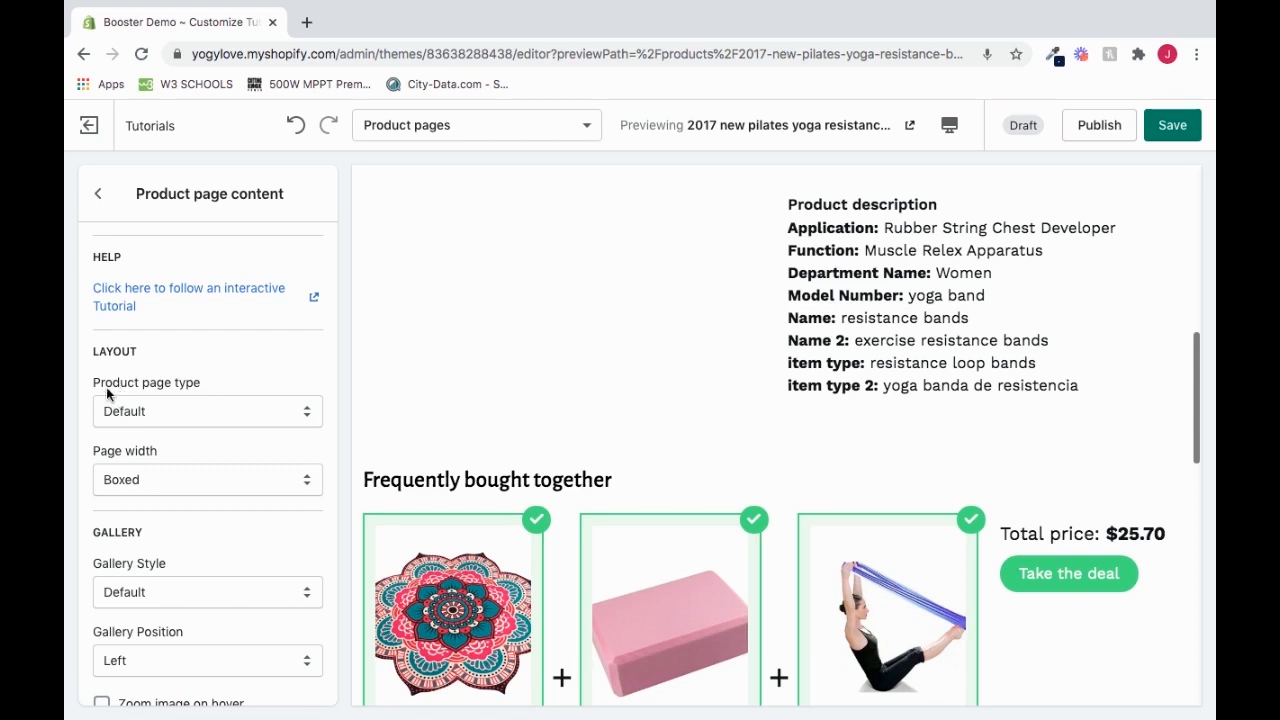
{"action": "left_click", "coordinate": [179, 413]}
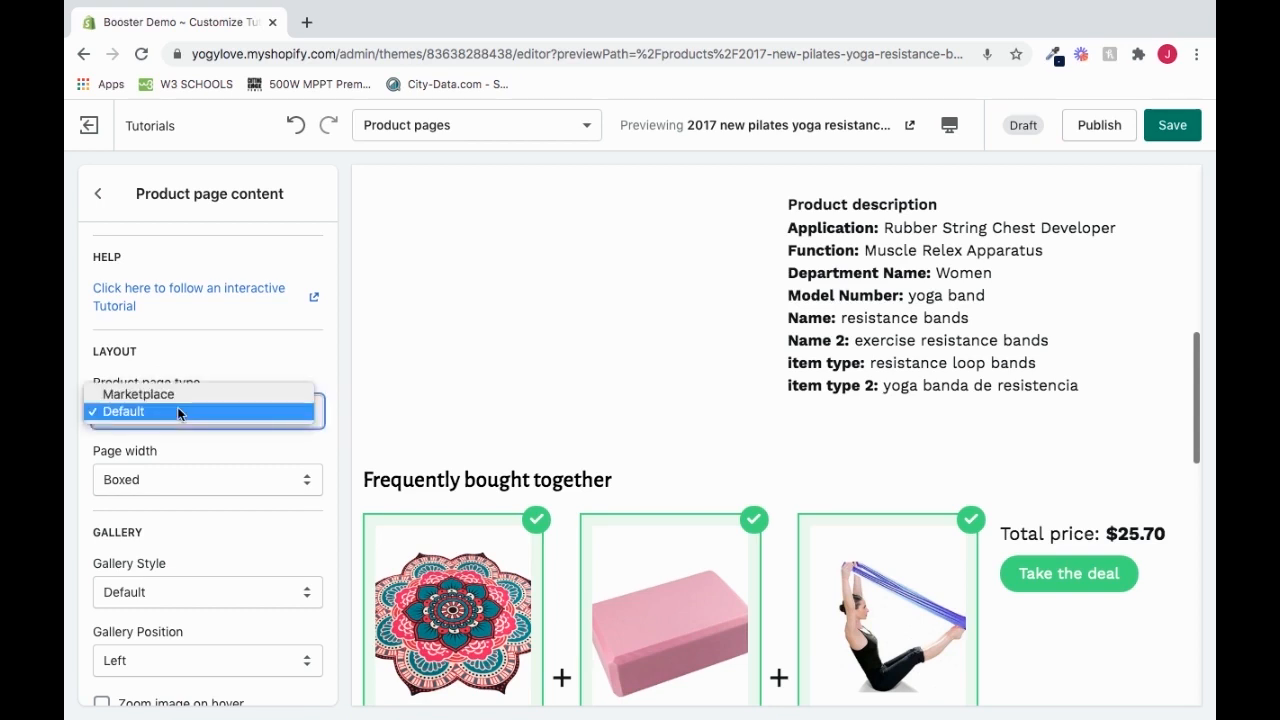
{"action": "left_click", "coordinate": [183, 396]}
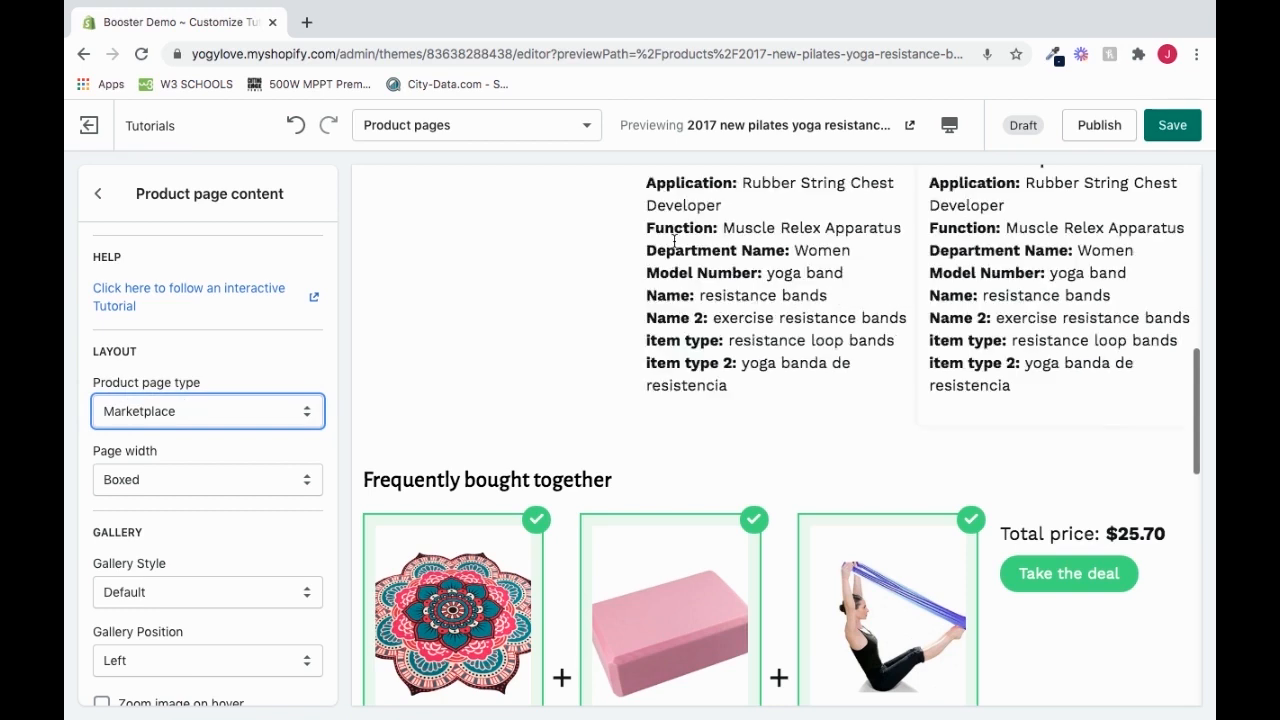
{"action": "scroll", "coordinate": [674, 240], "scroll_direction": "up", "scroll_amount": 1}
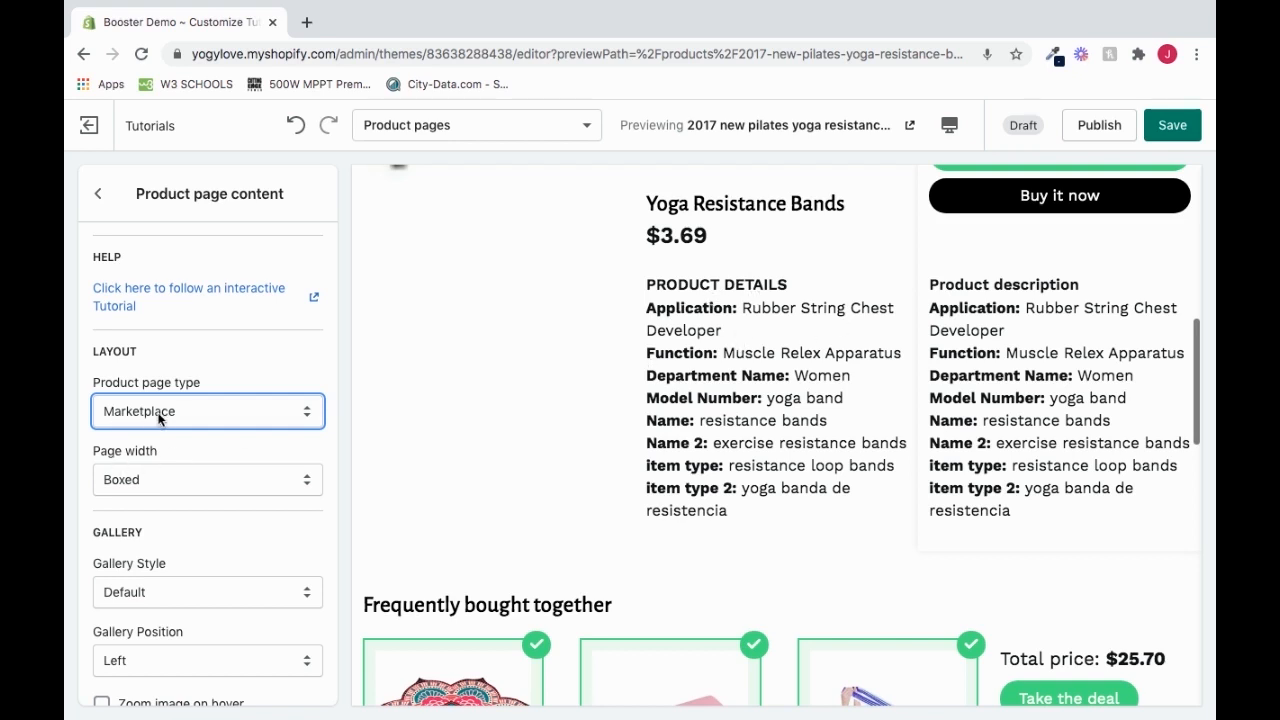
{"action": "scroll", "coordinate": [829, 332], "scroll_direction": "up", "scroll_amount": 5}
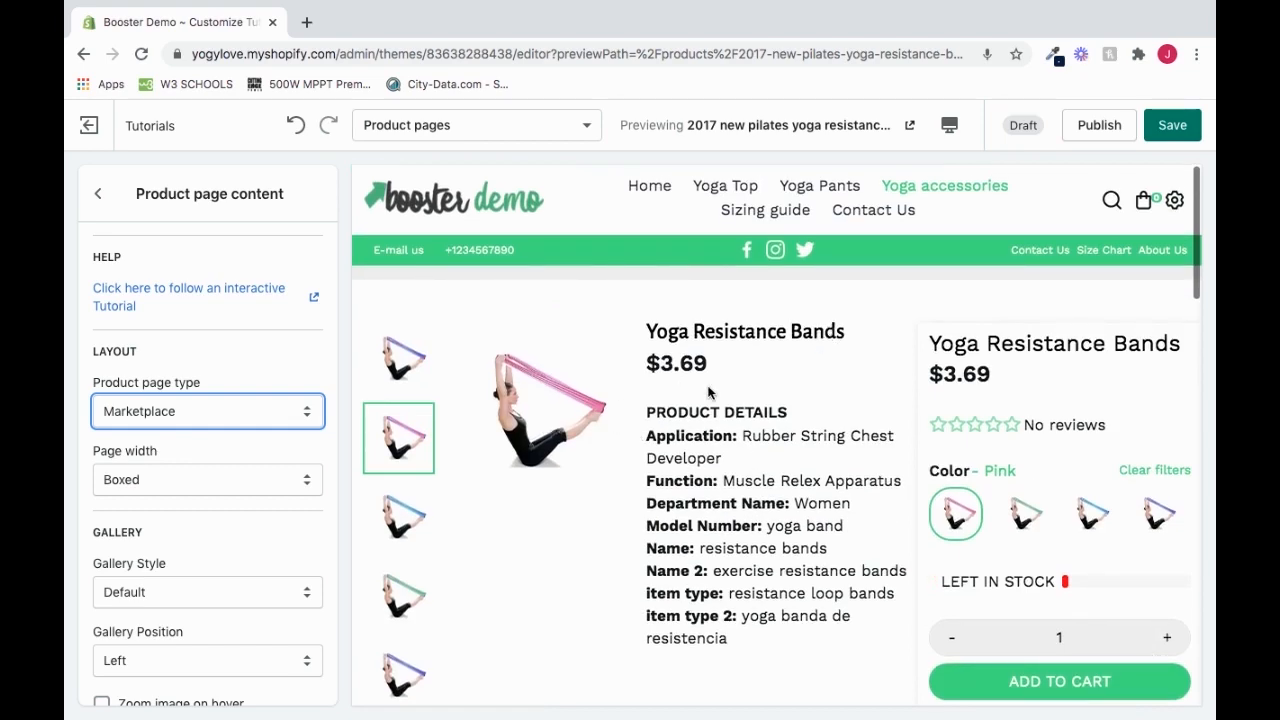
{"action": "scroll", "coordinate": [708, 392], "scroll_direction": "down", "scroll_amount": 3}
{"action": "scroll", "coordinate": [708, 392], "scroll_direction": "up", "scroll_amount": 3}
- Set the product page type back to Default and the page width to Full width, and check the page in the preview
{"action": "left_click", "coordinate": [290, 427]}
{"action": "left_click", "coordinate": [287, 428]}
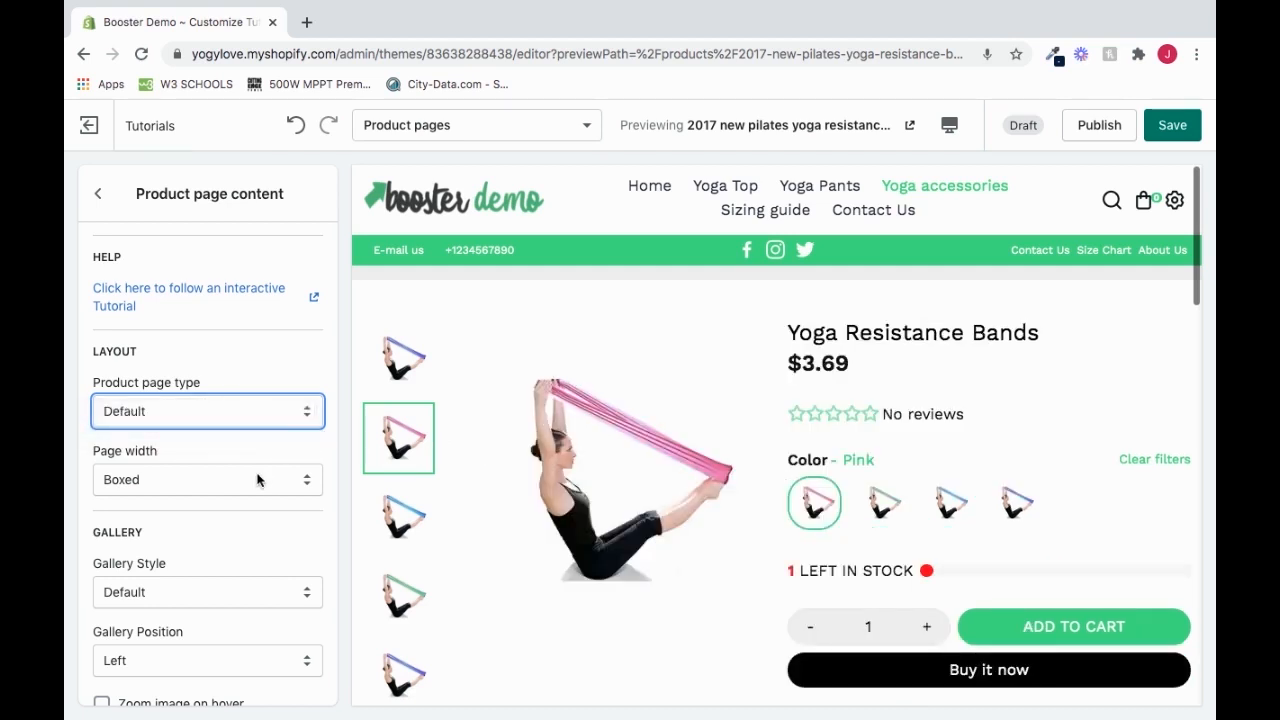
{"action": "left_click", "coordinate": [253, 476]}
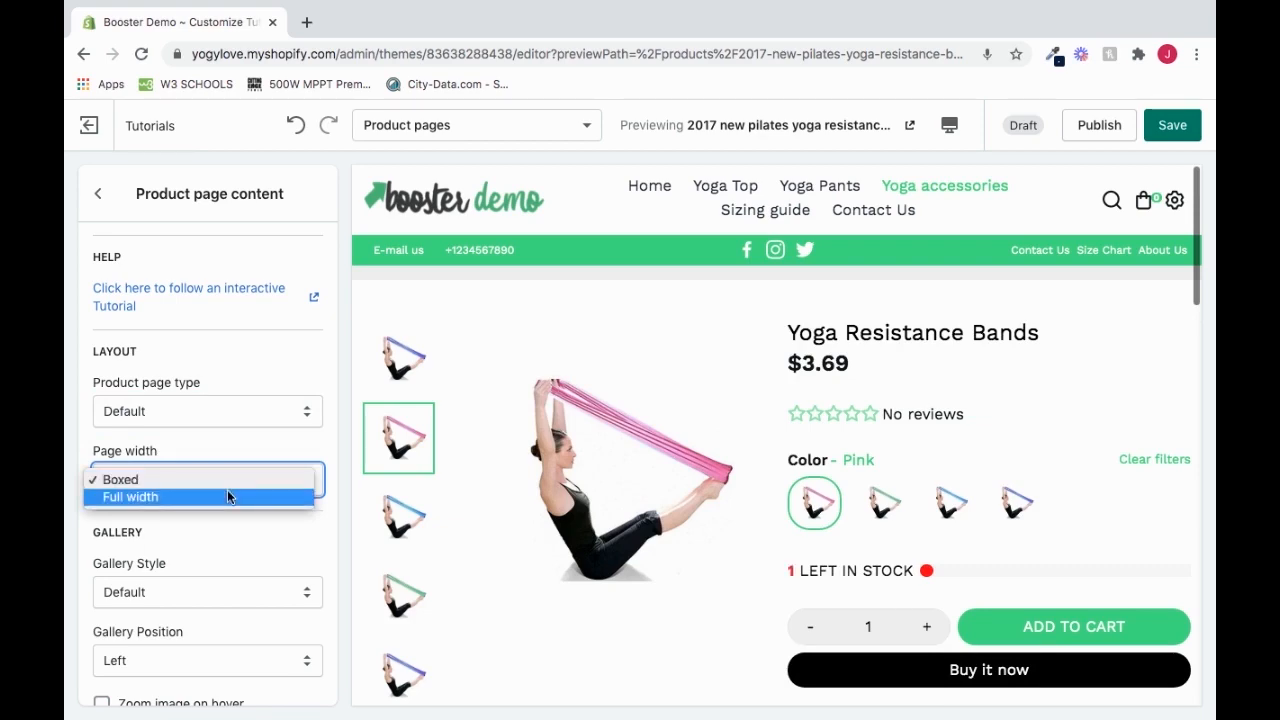
{"action": "left_click", "coordinate": [227, 489]}
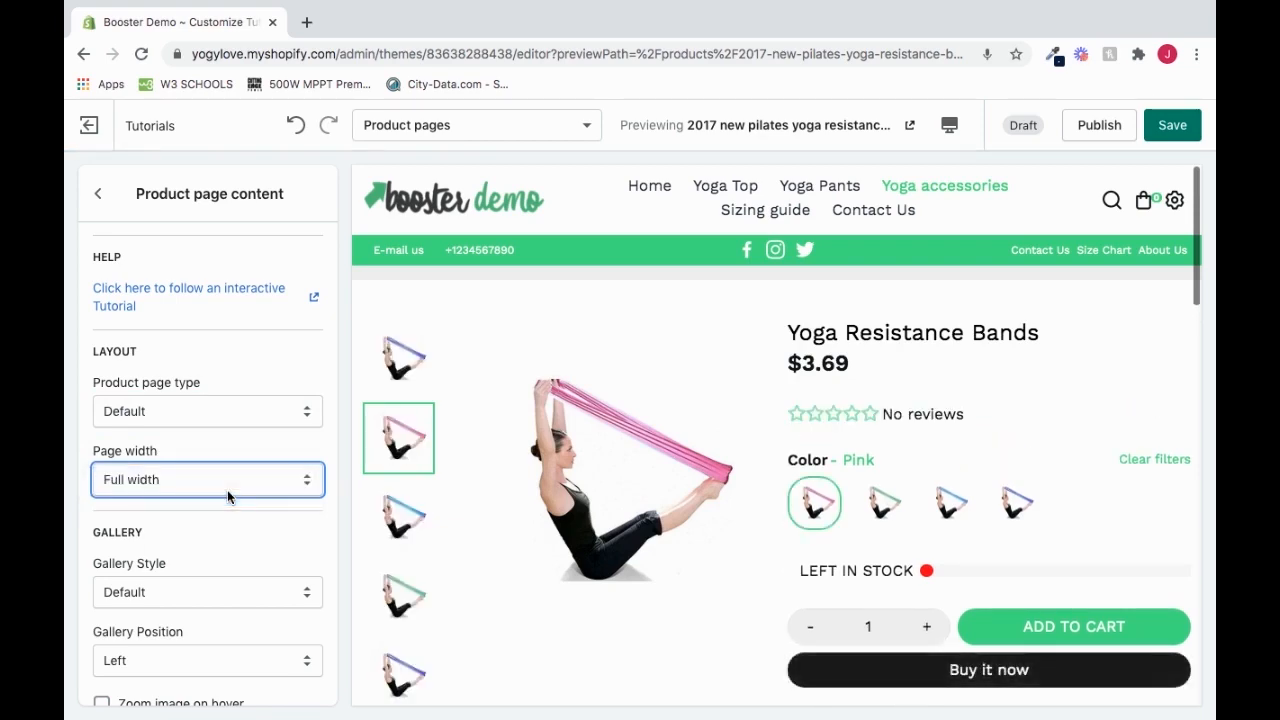
{"action": "scroll", "coordinate": [601, 521], "scroll_direction": "down", "scroll_amount": 10}
{"action": "scroll", "coordinate": [601, 528], "scroll_direction": "down", "scroll_amount": 7}
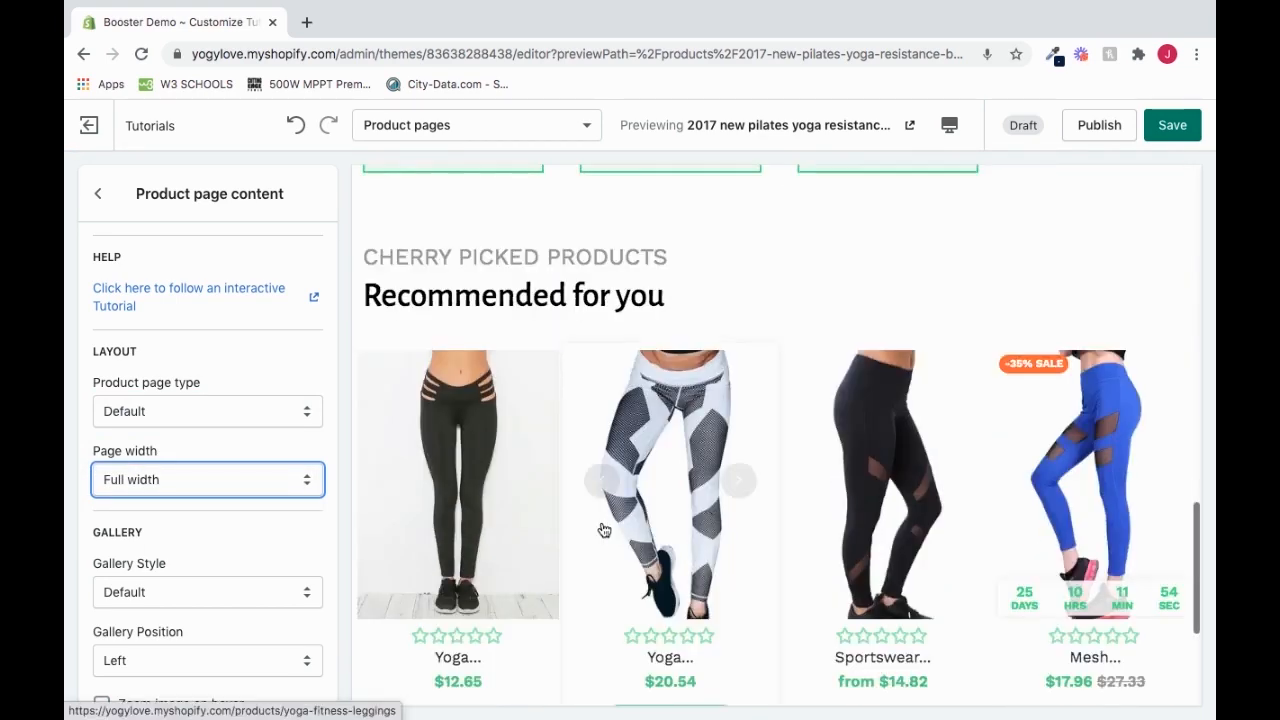
{"action": "scroll", "coordinate": [601, 521], "scroll_direction": "up", "scroll_amount": 7}
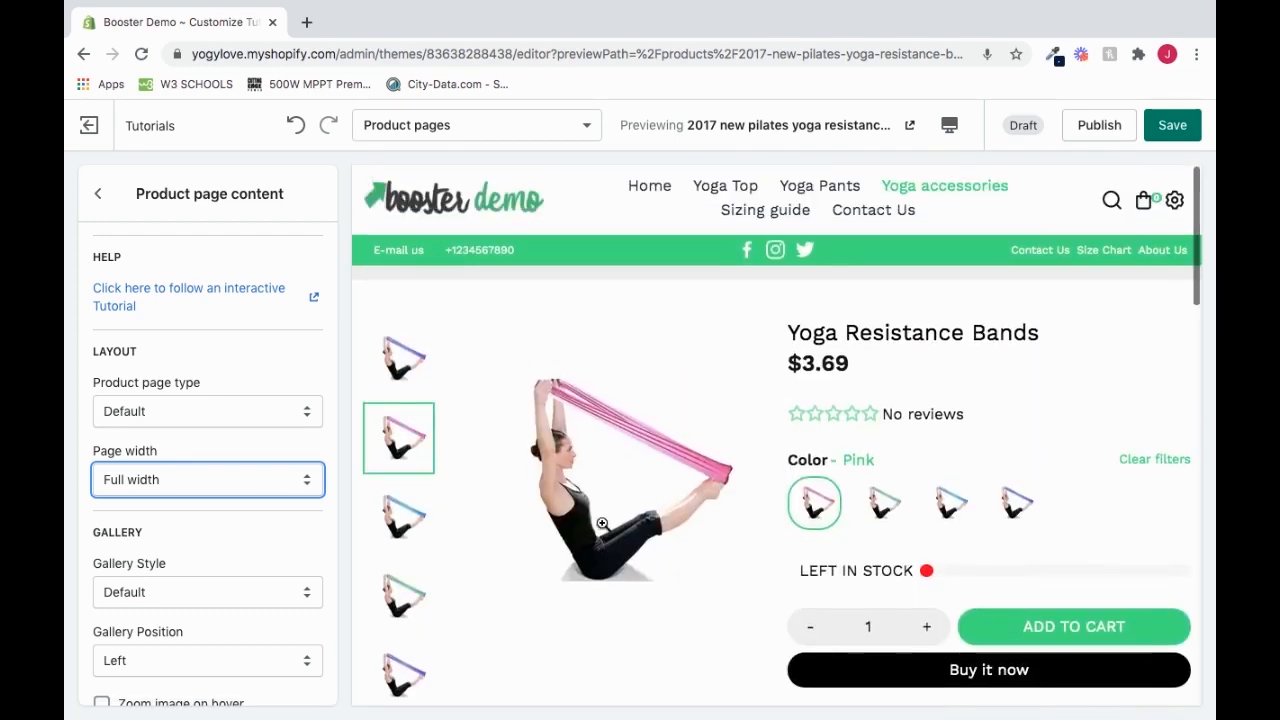
{"action": "scroll", "coordinate": [335, 495], "scroll_direction": "down", "scroll_amount": 2}
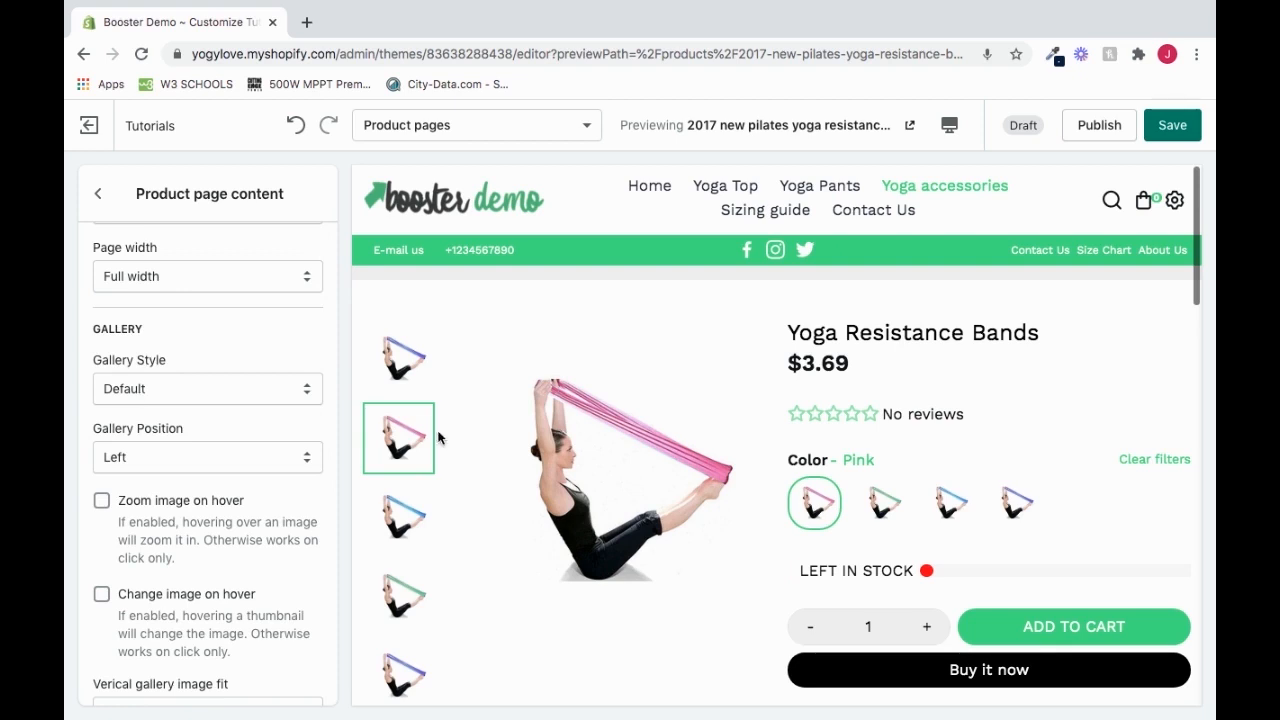
- Compare the two-column and one-column vertical gallery styles in the preview, and set the gallery style to Vertical list (2 column)
{"action": "left_click", "coordinate": [241, 393]}
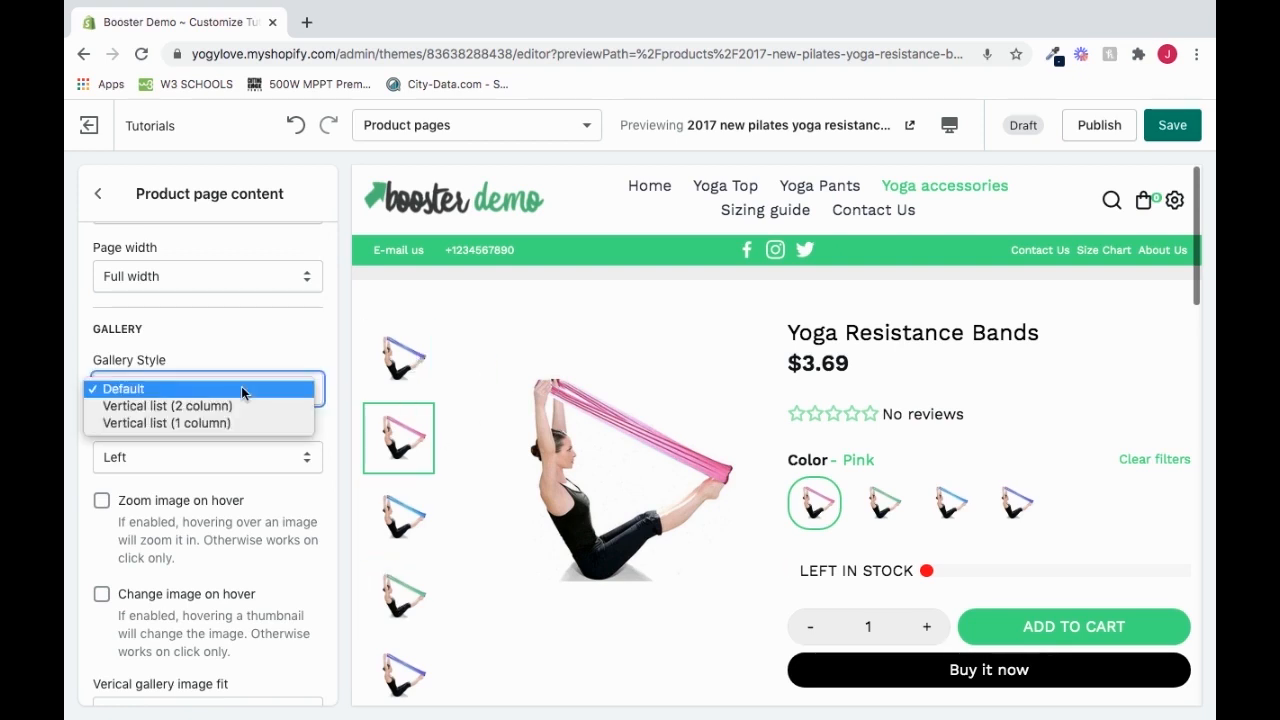
{"action": "left_click", "coordinate": [246, 407]}
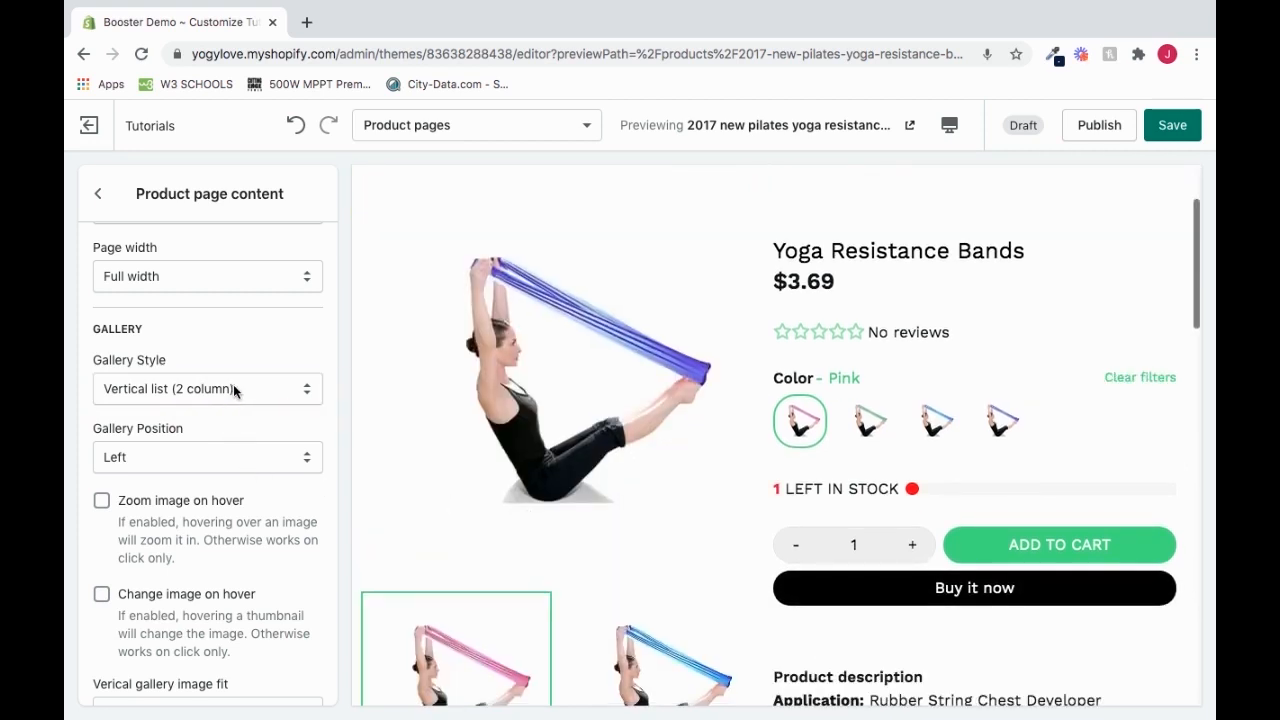
{"action": "left_click", "coordinate": [233, 389]}
{"action": "left_click", "coordinate": [236, 405]}
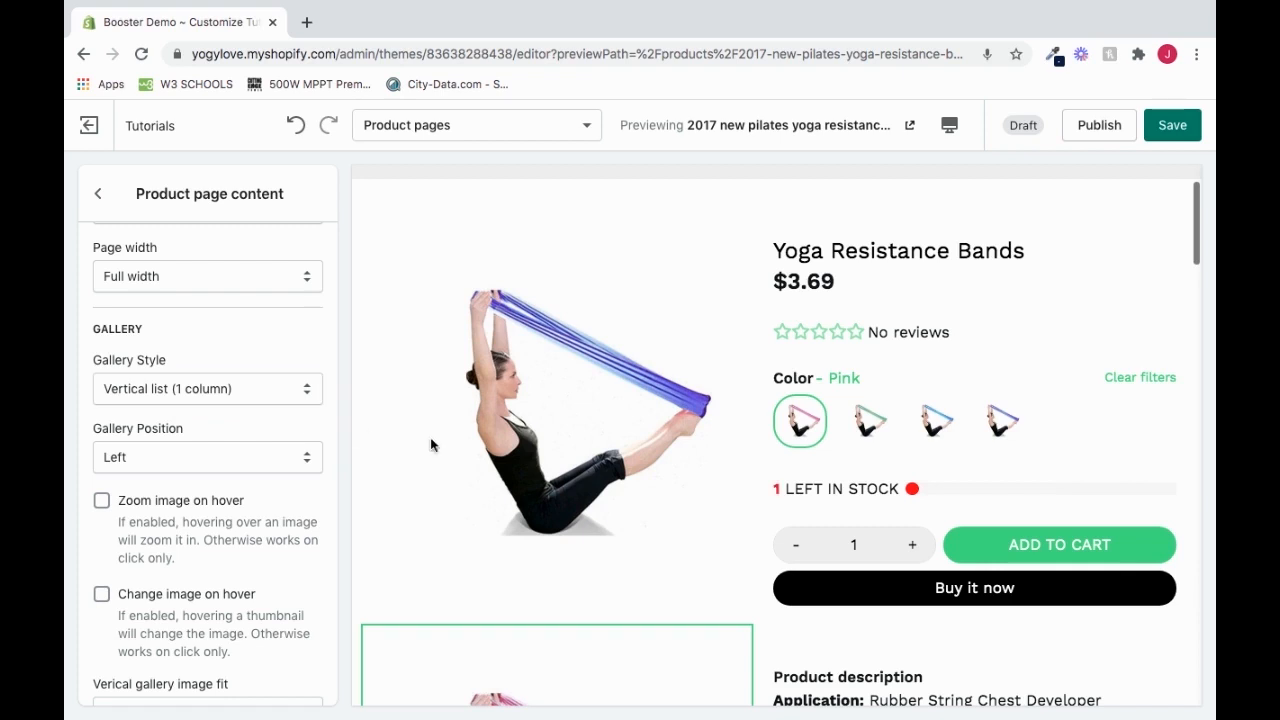
{"action": "left_click", "coordinate": [250, 400]}
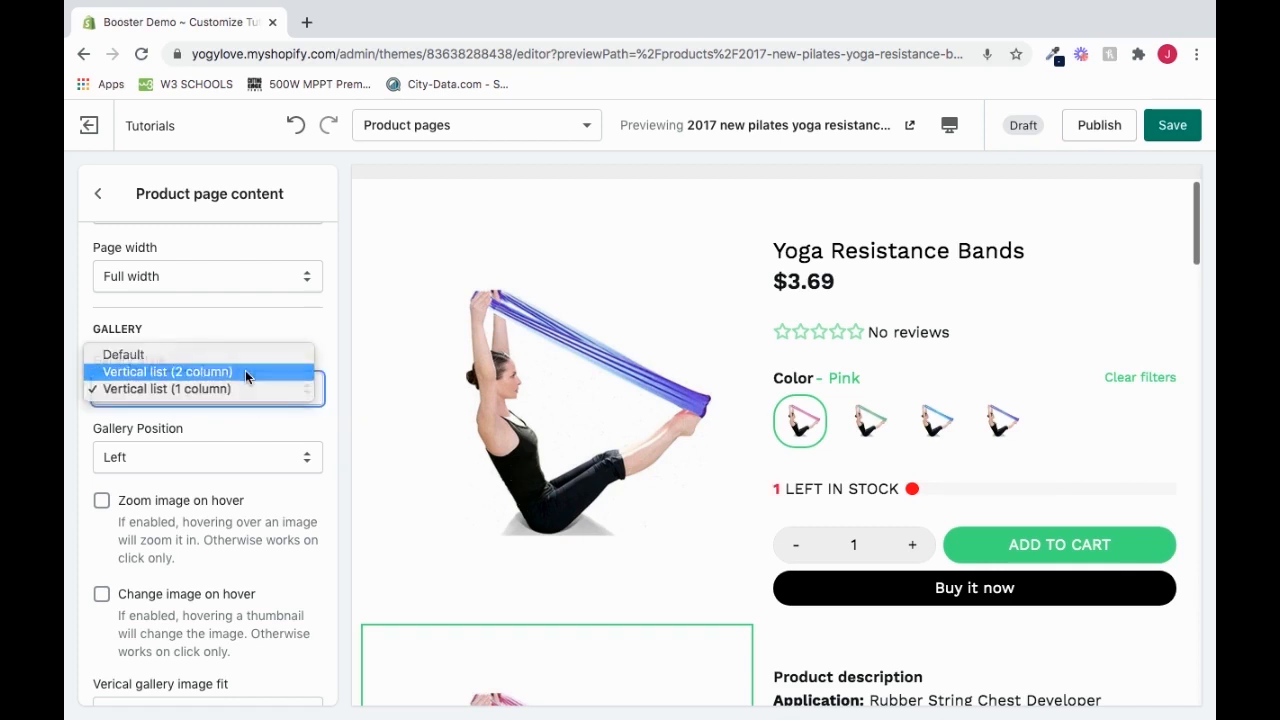
{"action": "left_click", "coordinate": [245, 371]}
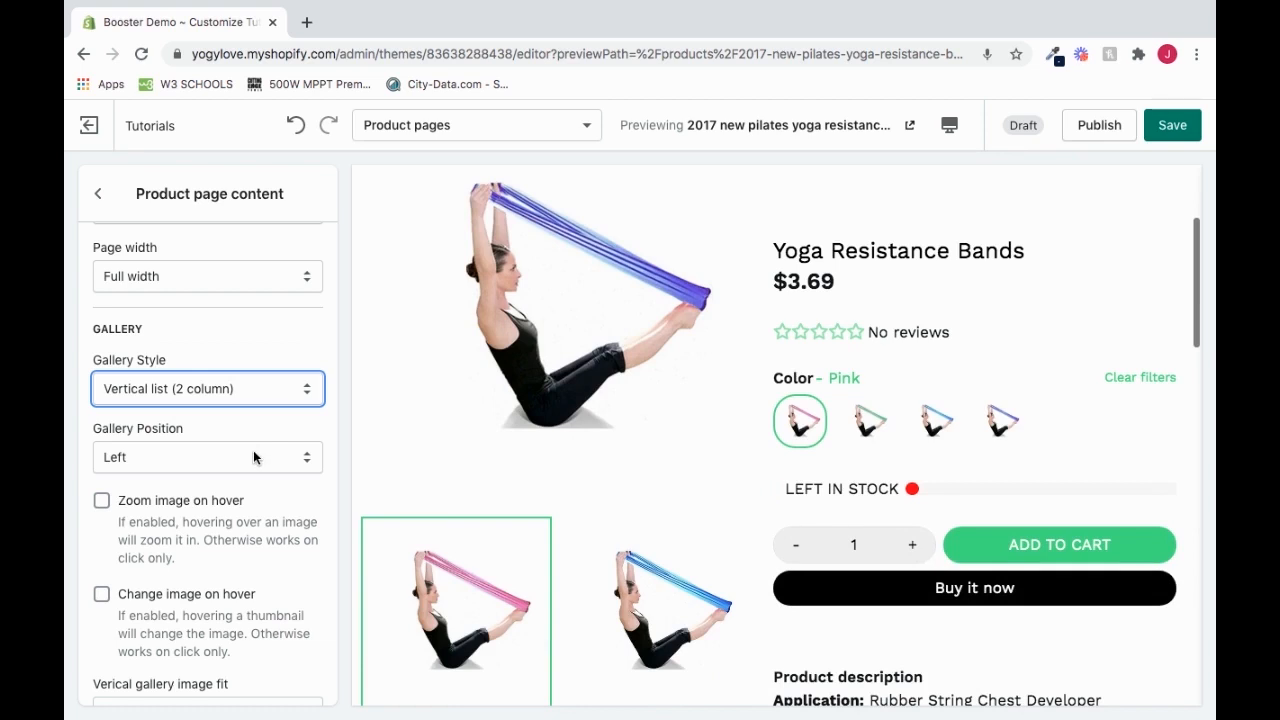
- Set the gallery position to Right and review the vertical gallery image fit options, keeping Adjust ratio to fill empty space - crop image
{"action": "left_click", "coordinate": [206, 457]}
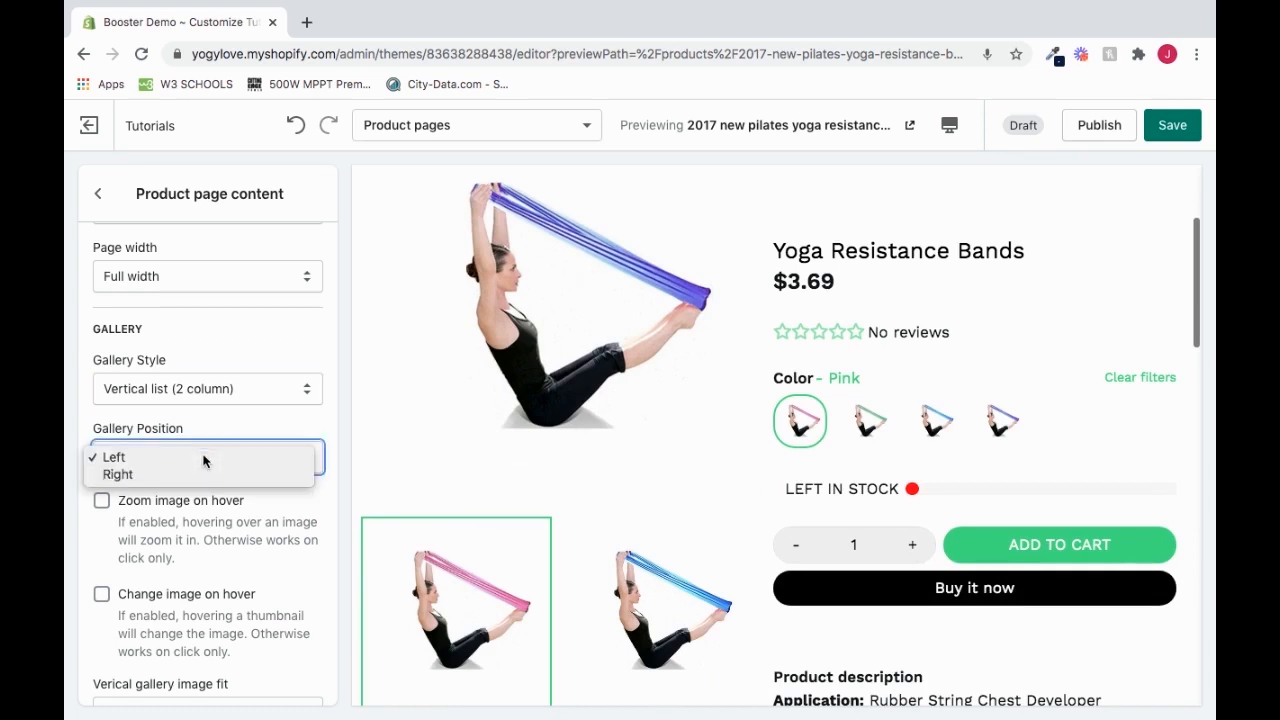
{"action": "left_click", "coordinate": [205, 475]}
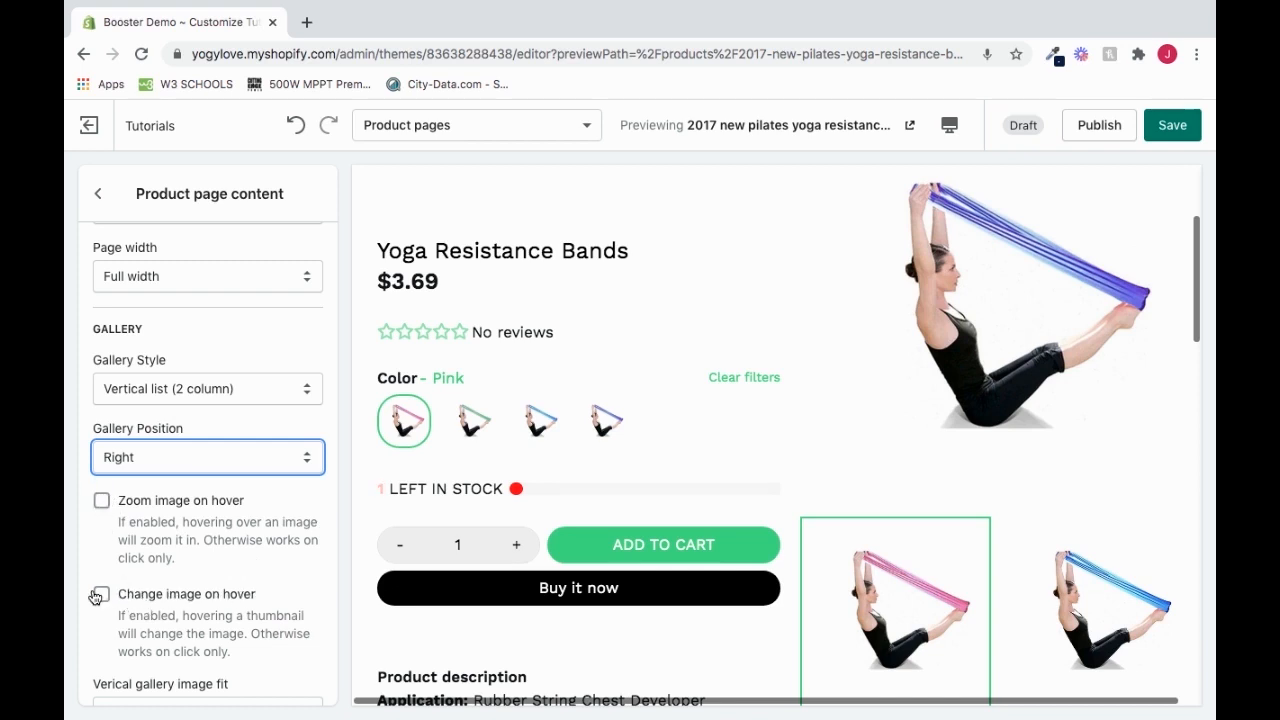
{"action": "scroll", "coordinate": [104, 602], "scroll_direction": "down", "scroll_amount": 3}
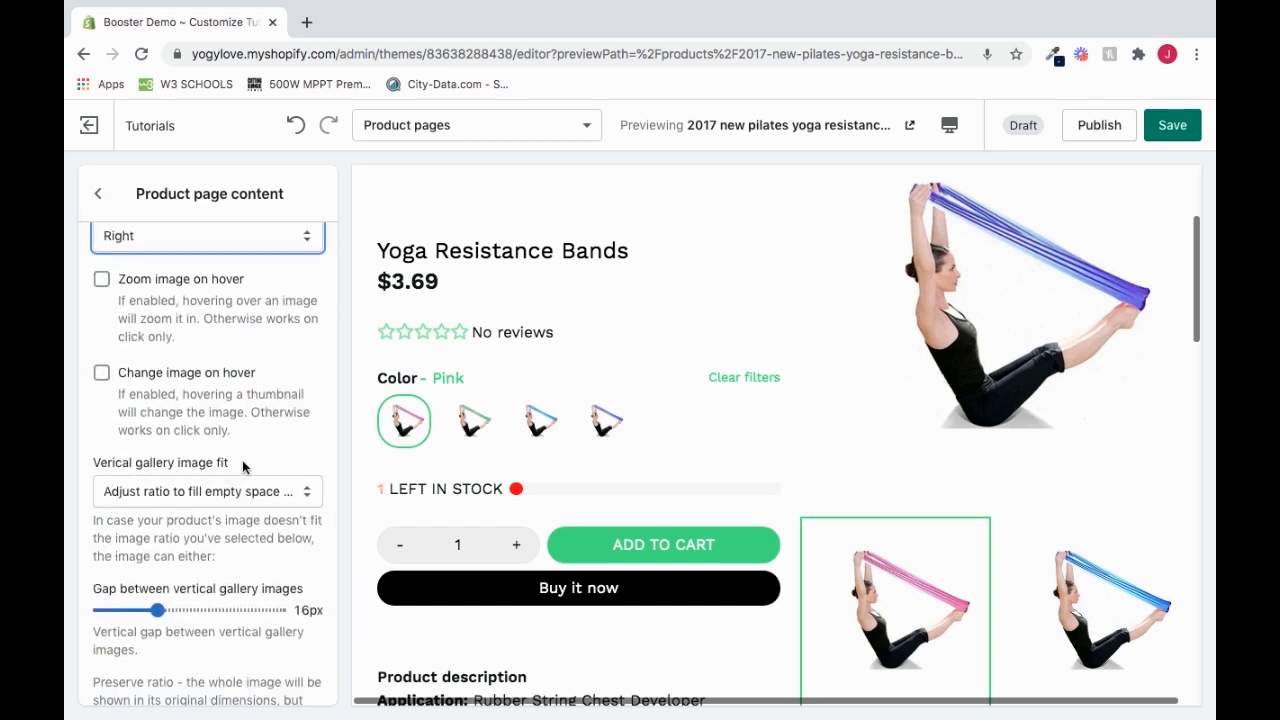
{"action": "left_click", "coordinate": [162, 491]}
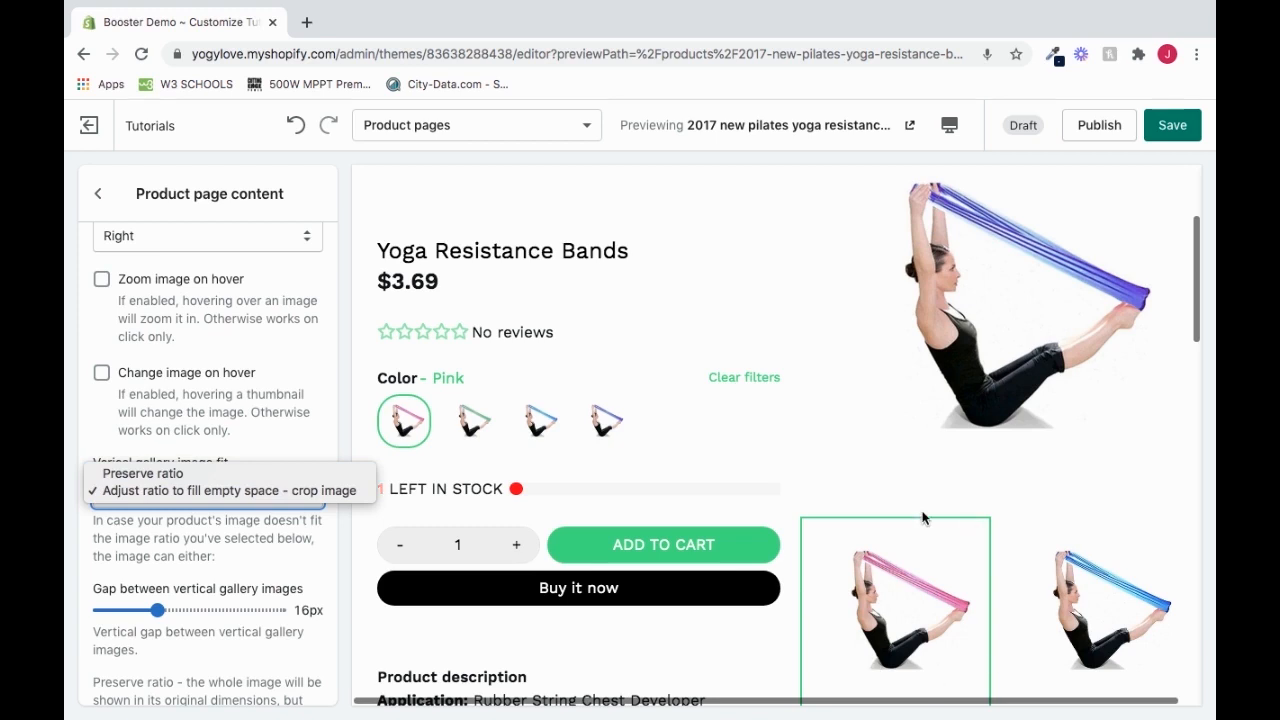
{"action": "left_click", "coordinate": [243, 537]}
- Set the gap between the vertical gallery images to 27px
{"action": "scroll", "coordinate": [246, 545], "scroll_direction": "down", "scroll_amount": 3}
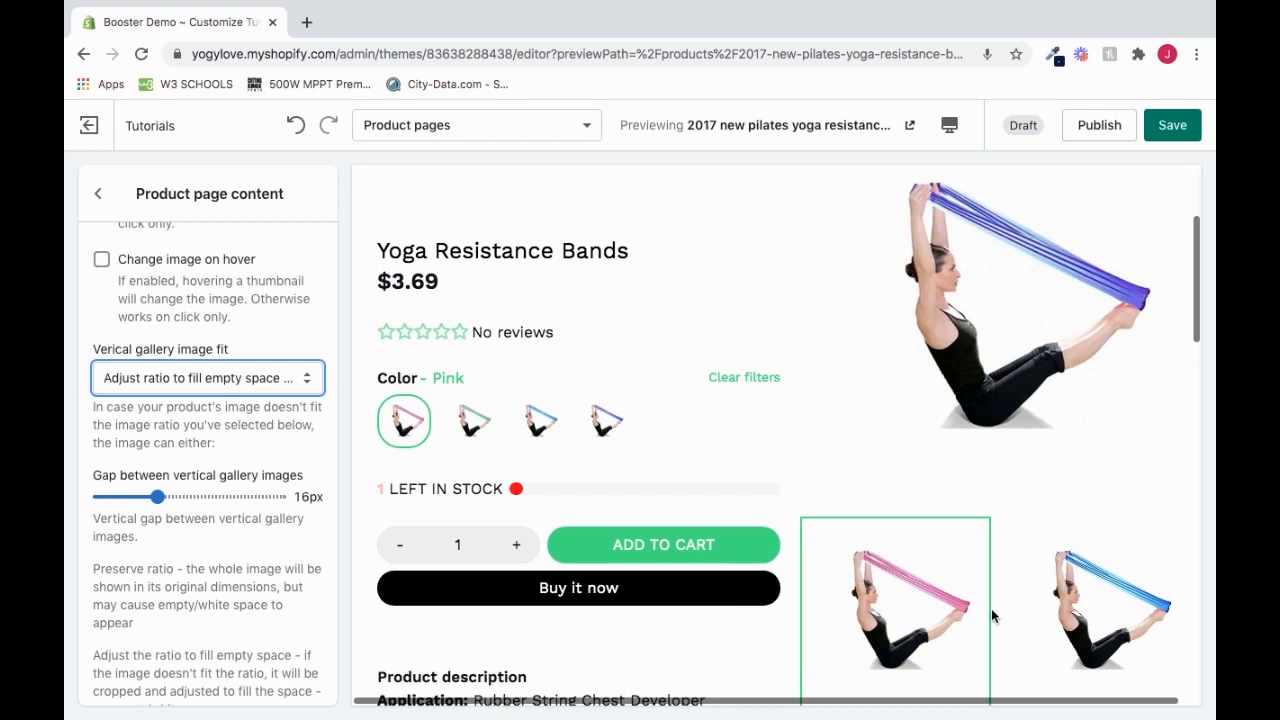
{"action": "left_click_drag", "start_coordinate": [157, 497], "coordinate": [196, 497]}
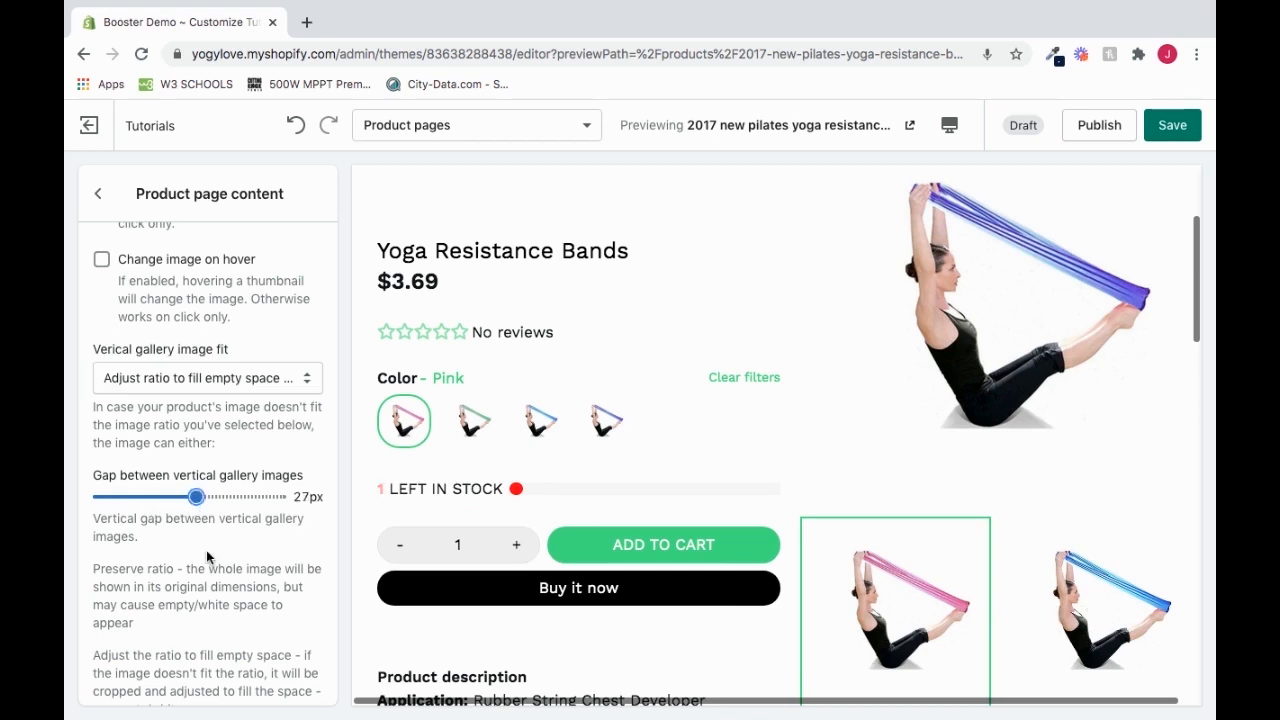
{"action": "scroll", "coordinate": [206, 550], "scroll_direction": "down", "scroll_amount": 3}
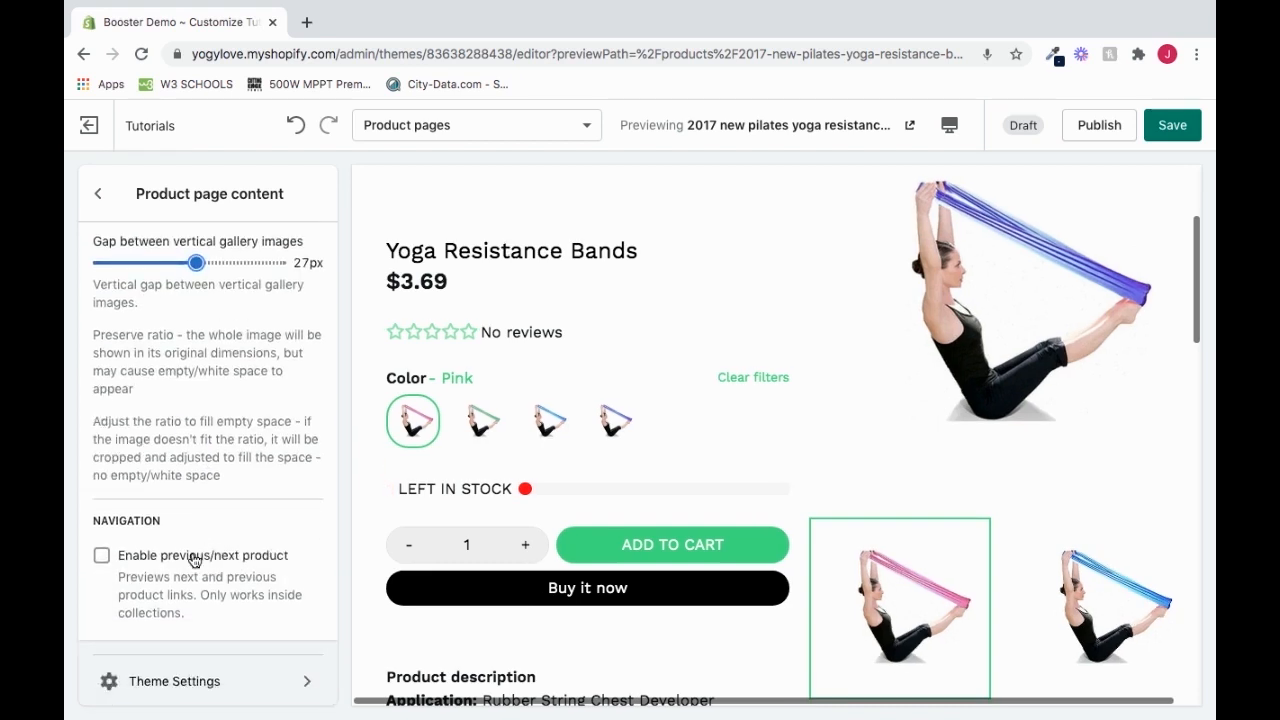